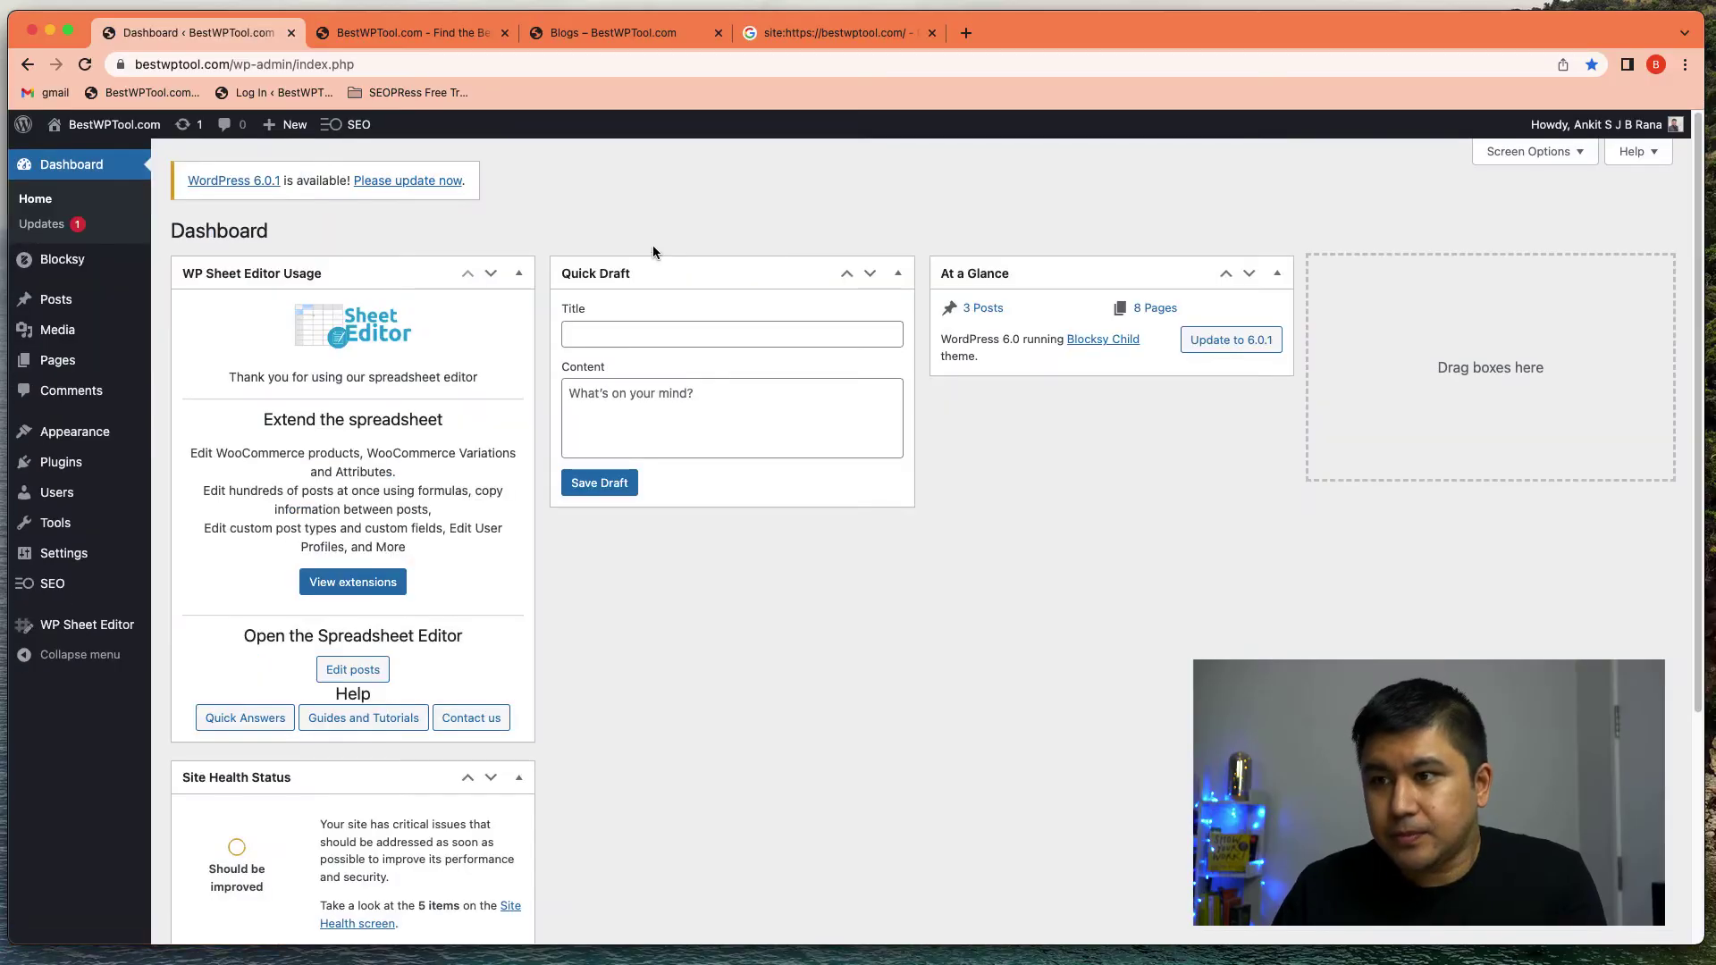
Step: Bring up the SEO menu's settings sections from the dashboard admin bar
mouse_move(352, 132)
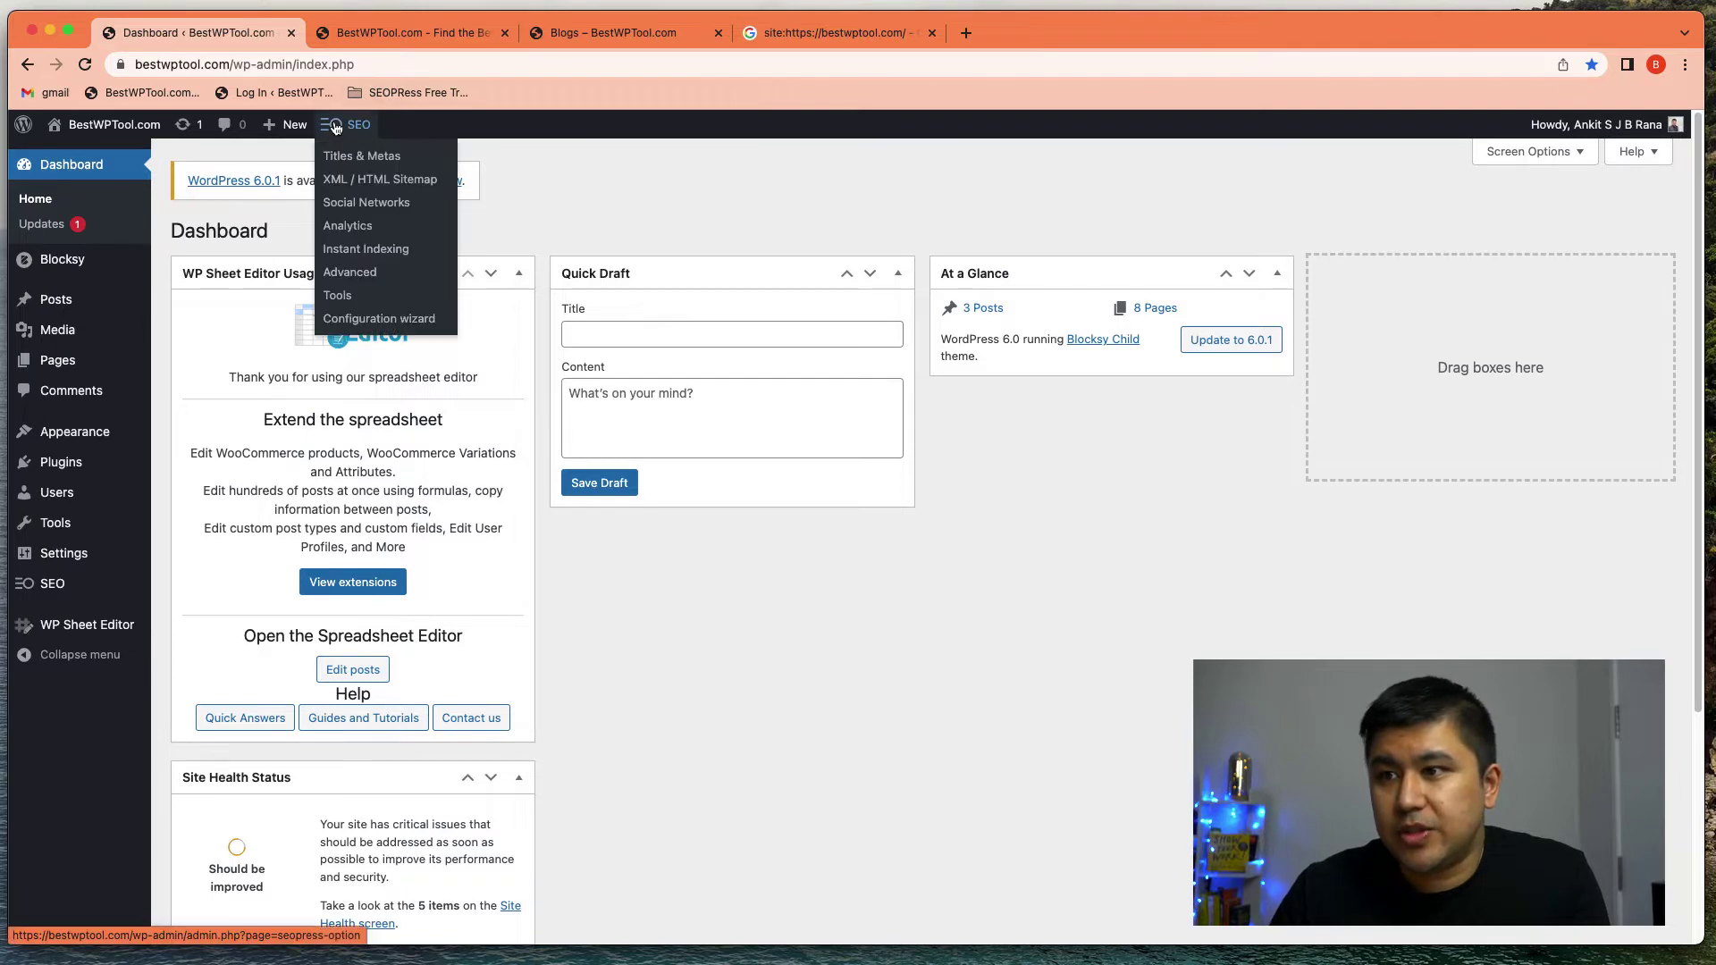
Step: Review the Home and Post Types templates in SEO > Titles & Metas, including the Posts %%post_excerpt%% description
left_click(347, 159)
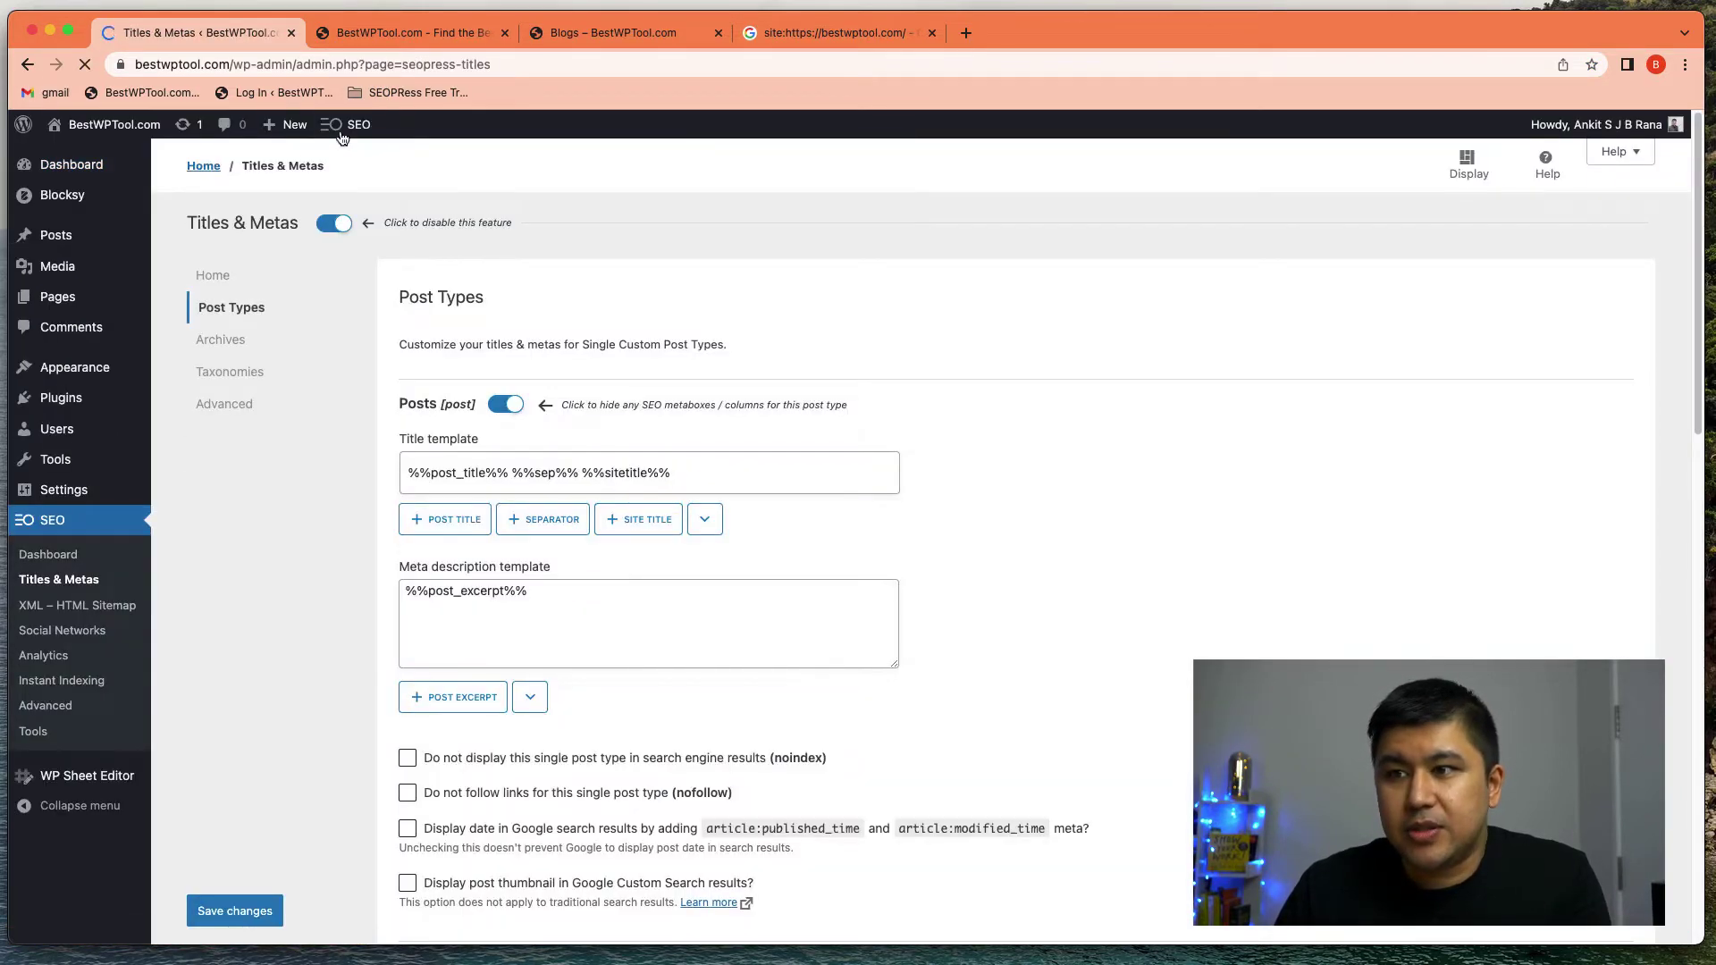
mouse_move(352, 128)
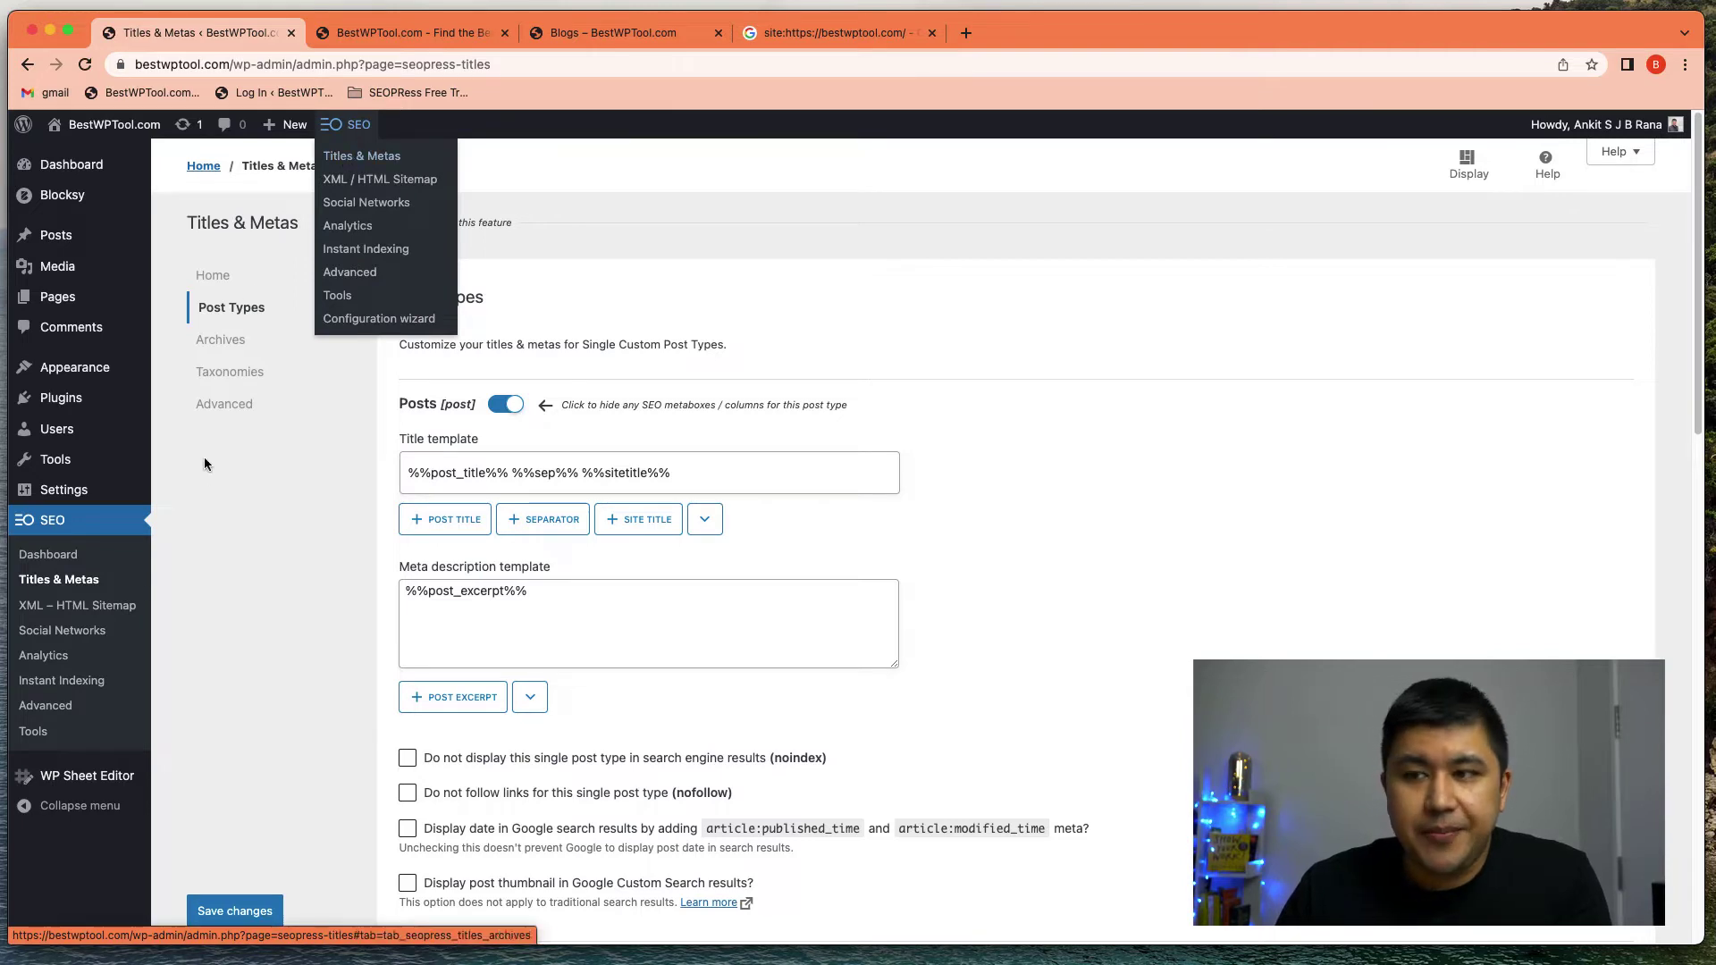
left_click(214, 275)
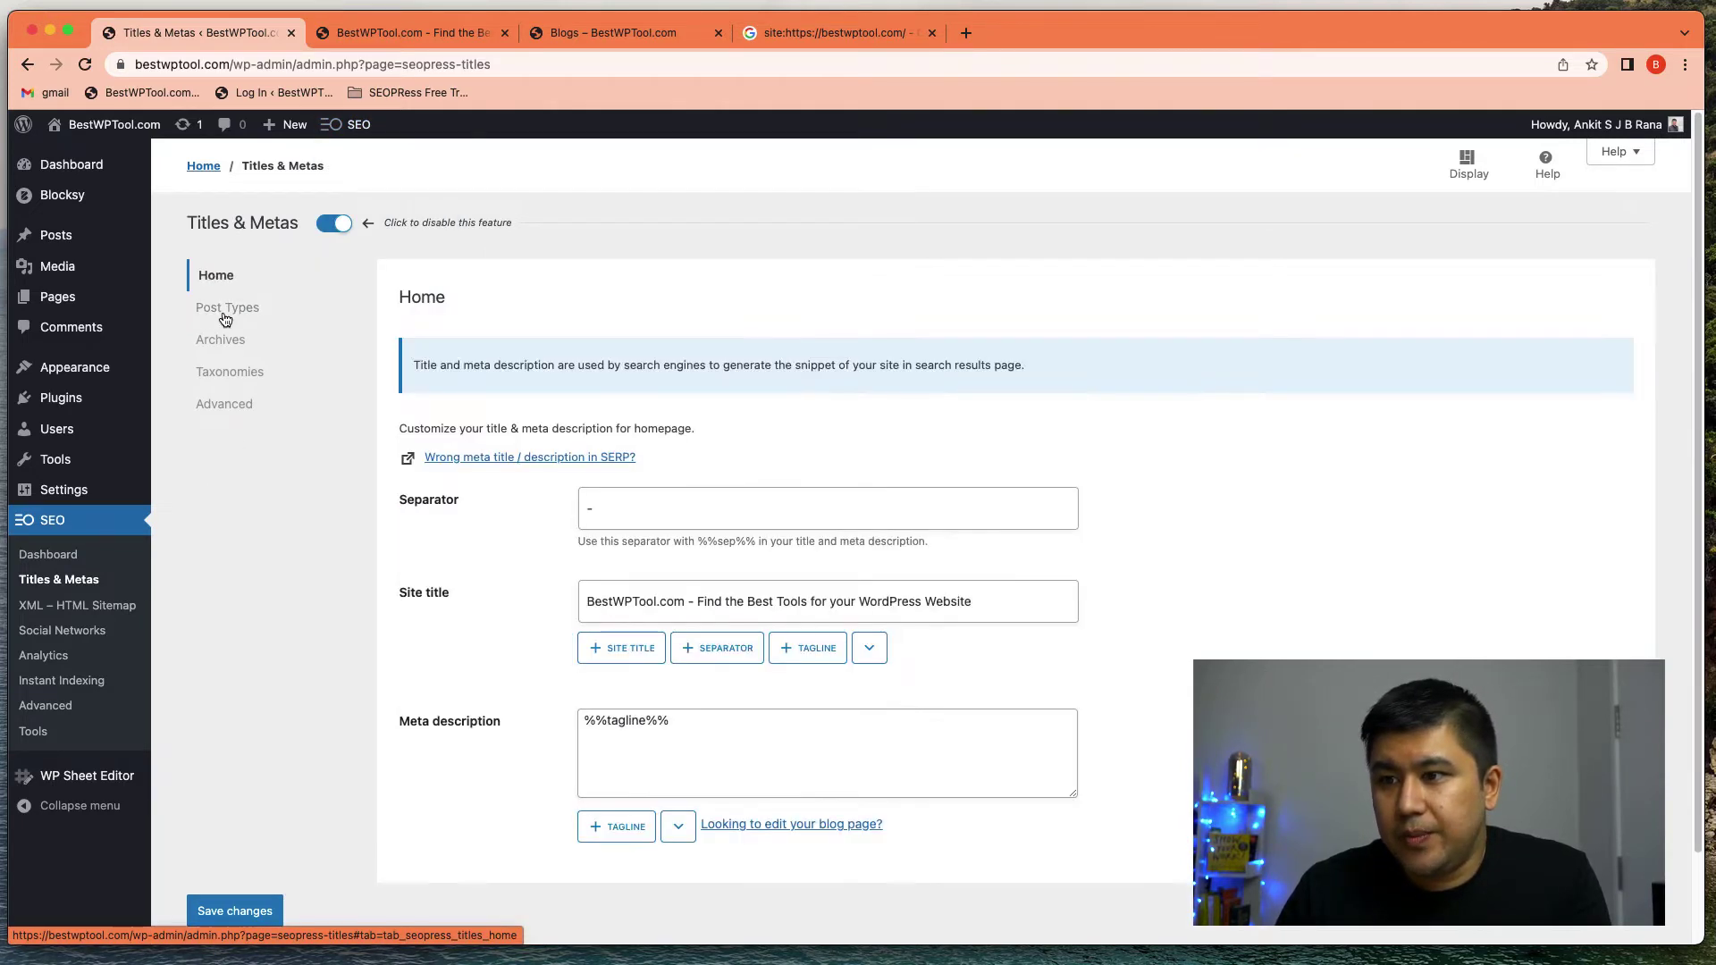
left_click(223, 314)
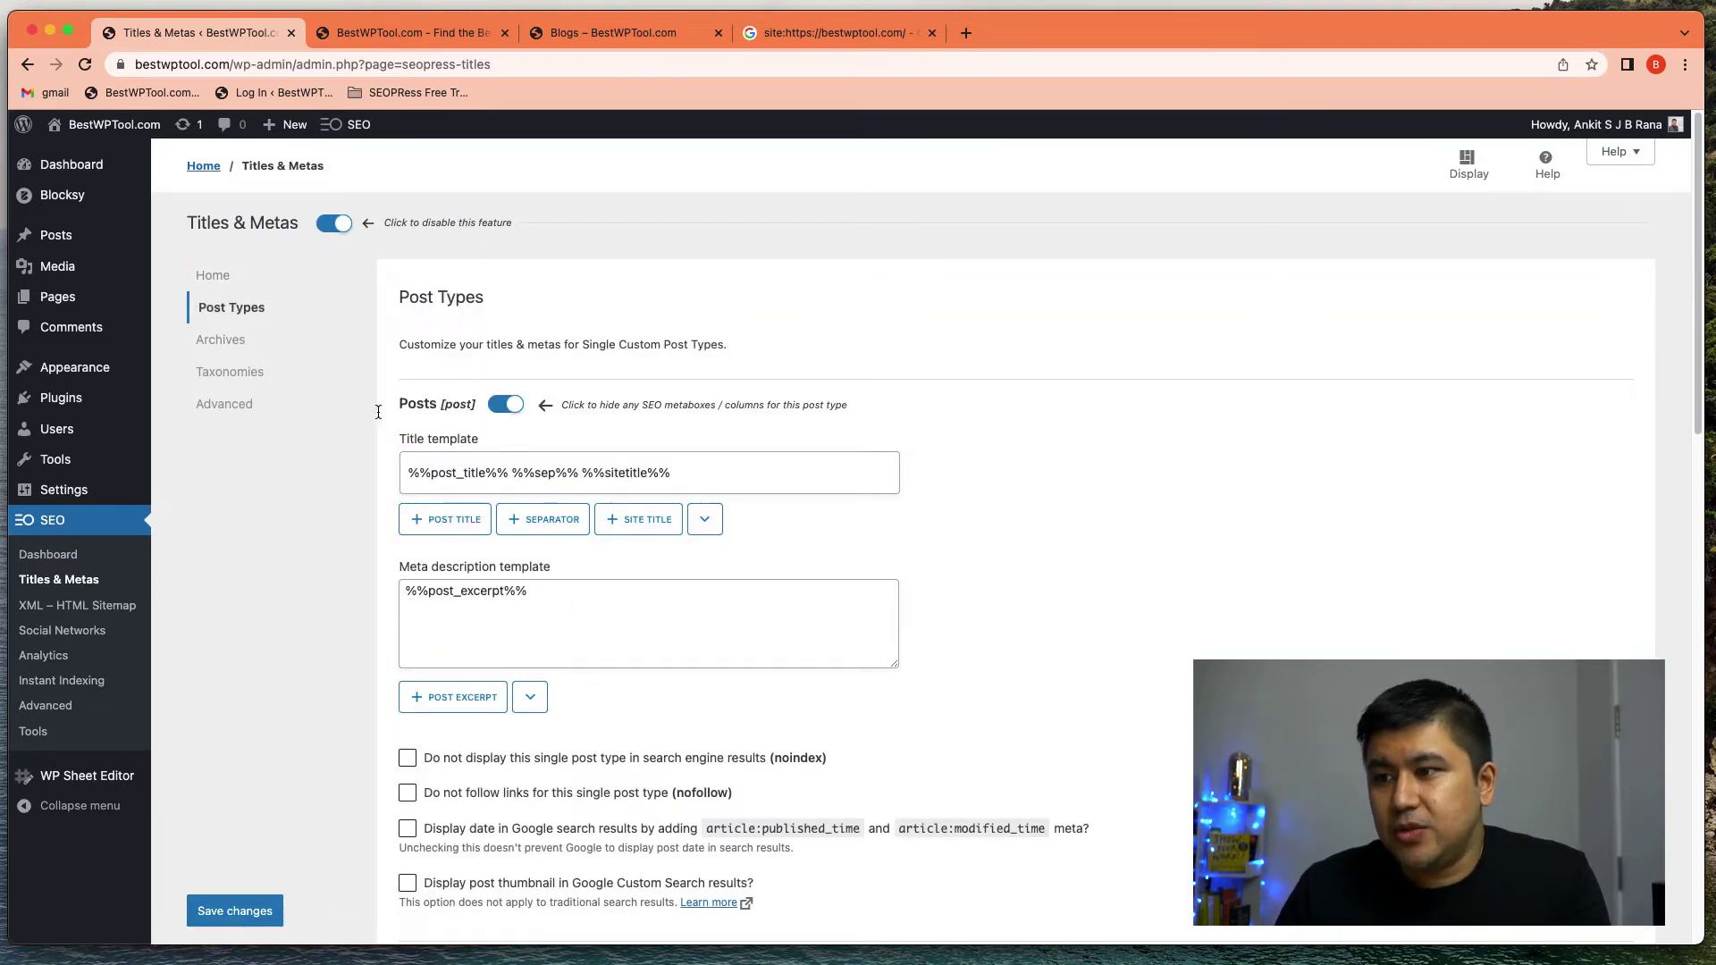
scroll(477, 478, "down", 6)
scroll(476, 479, "down", 8)
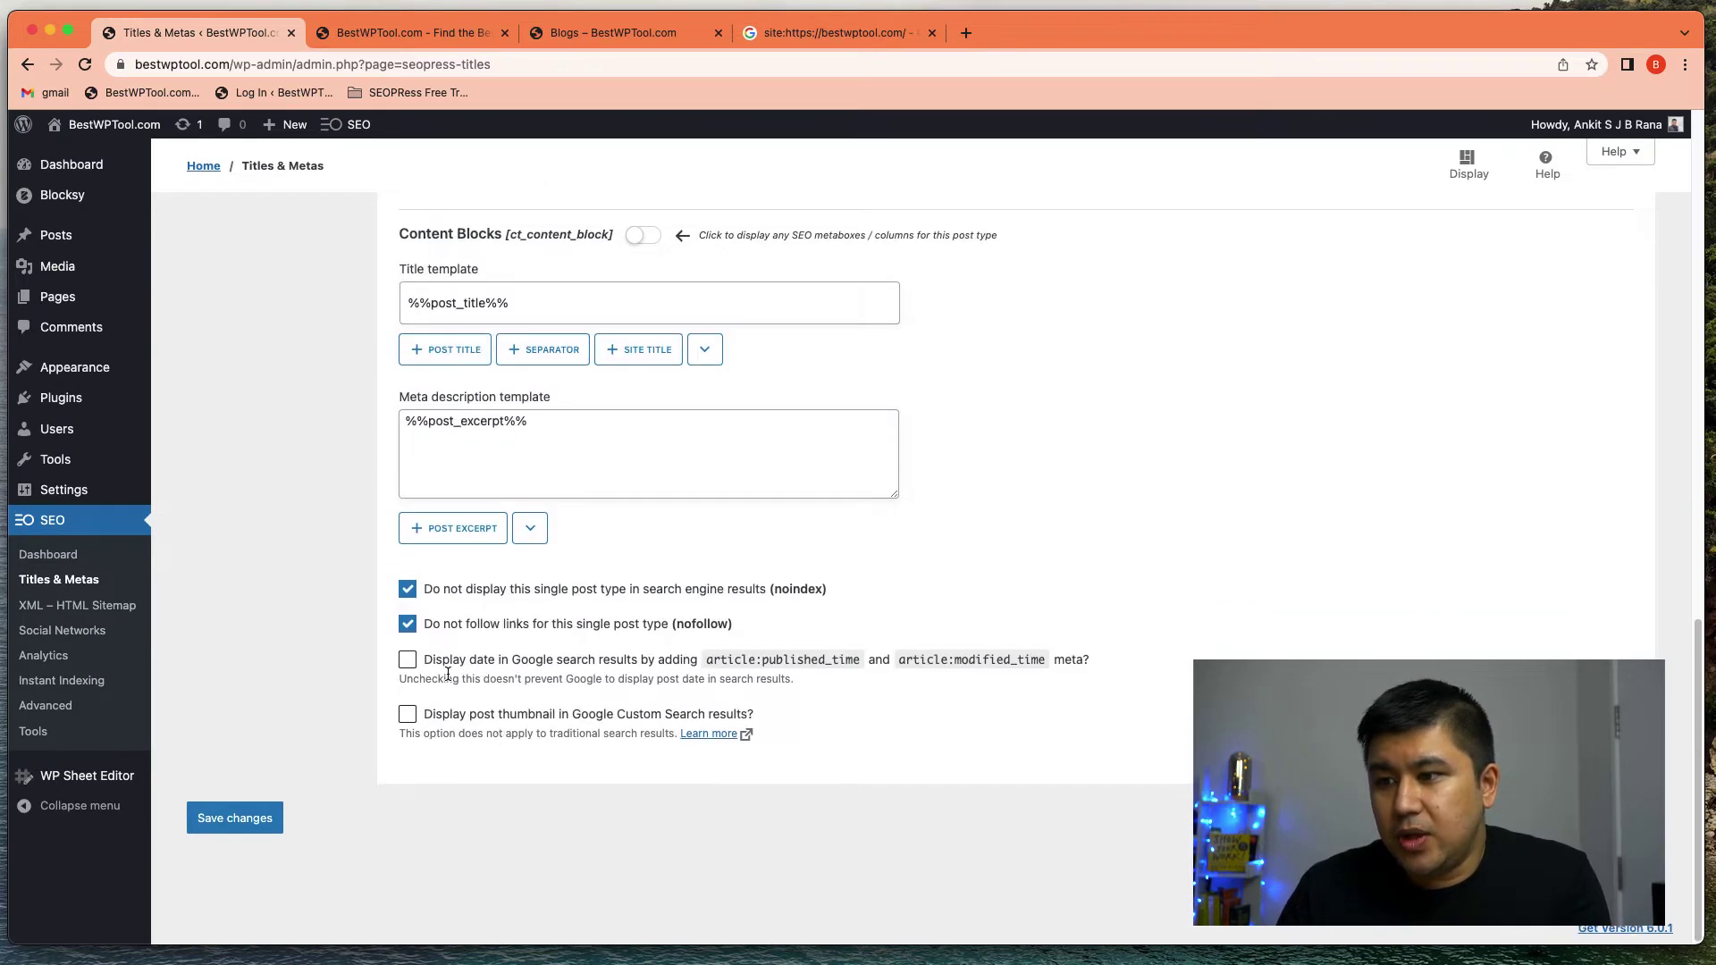
scroll(447, 675, "up", 9)
scroll(447, 675, "up", 5)
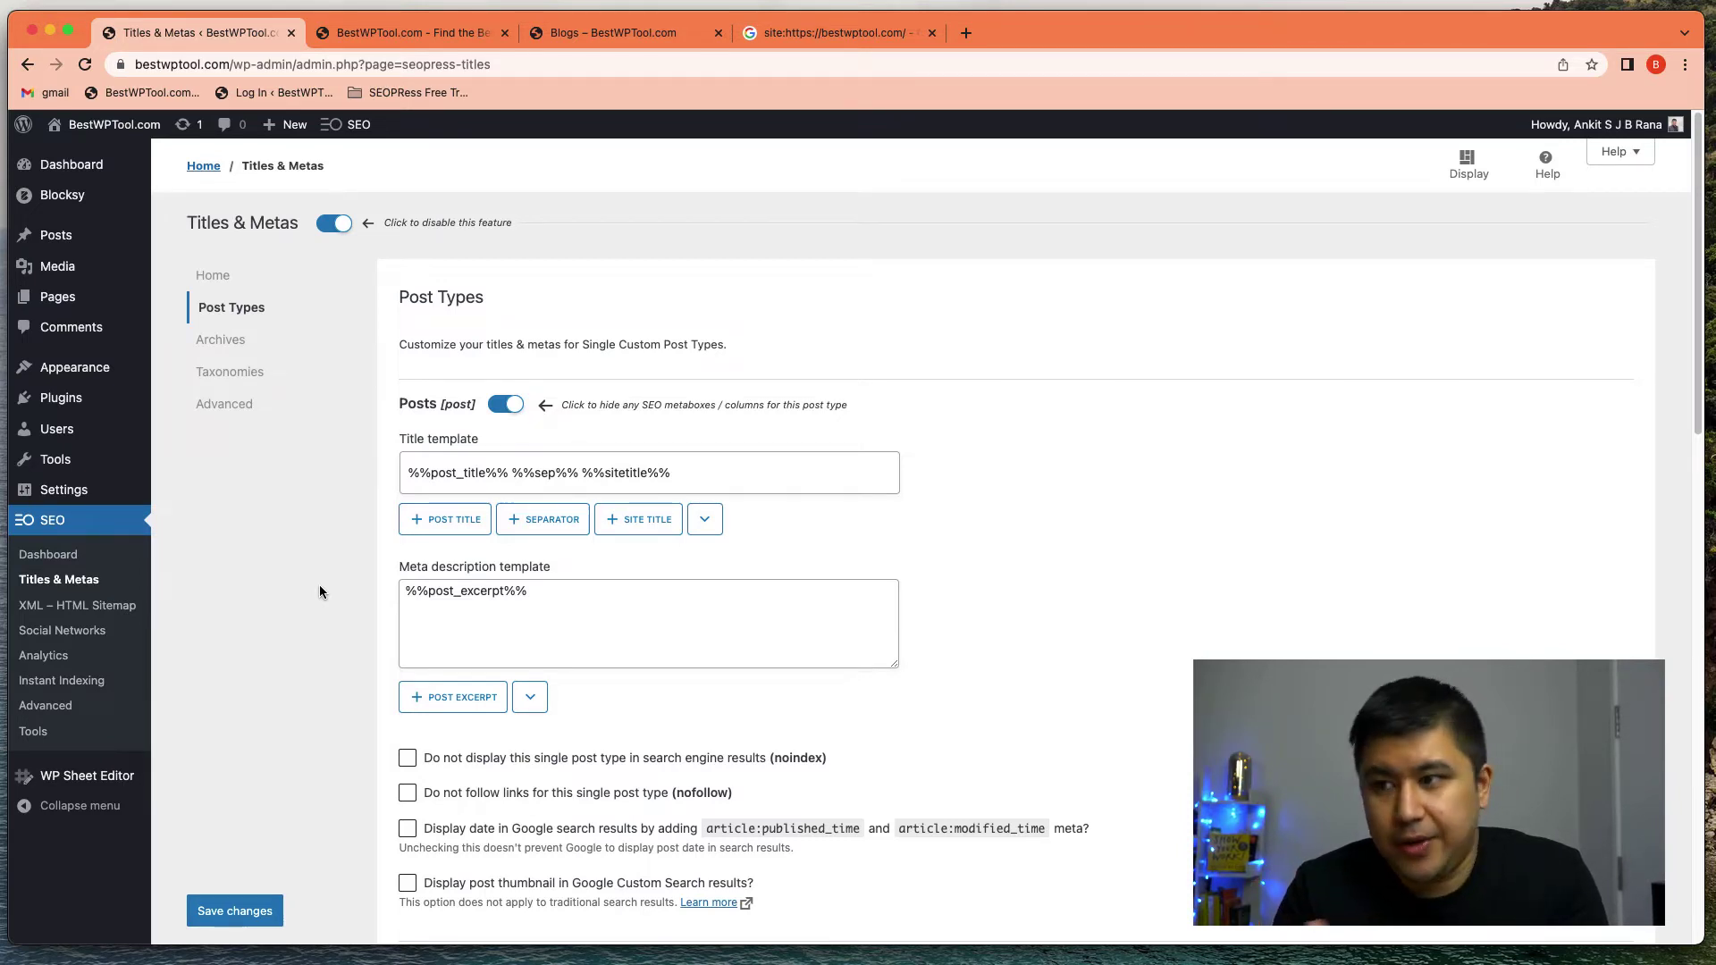
Step: Review the All Posts list, then view the front-end Blogs page with its three post excerpts
mouse_move(68, 237)
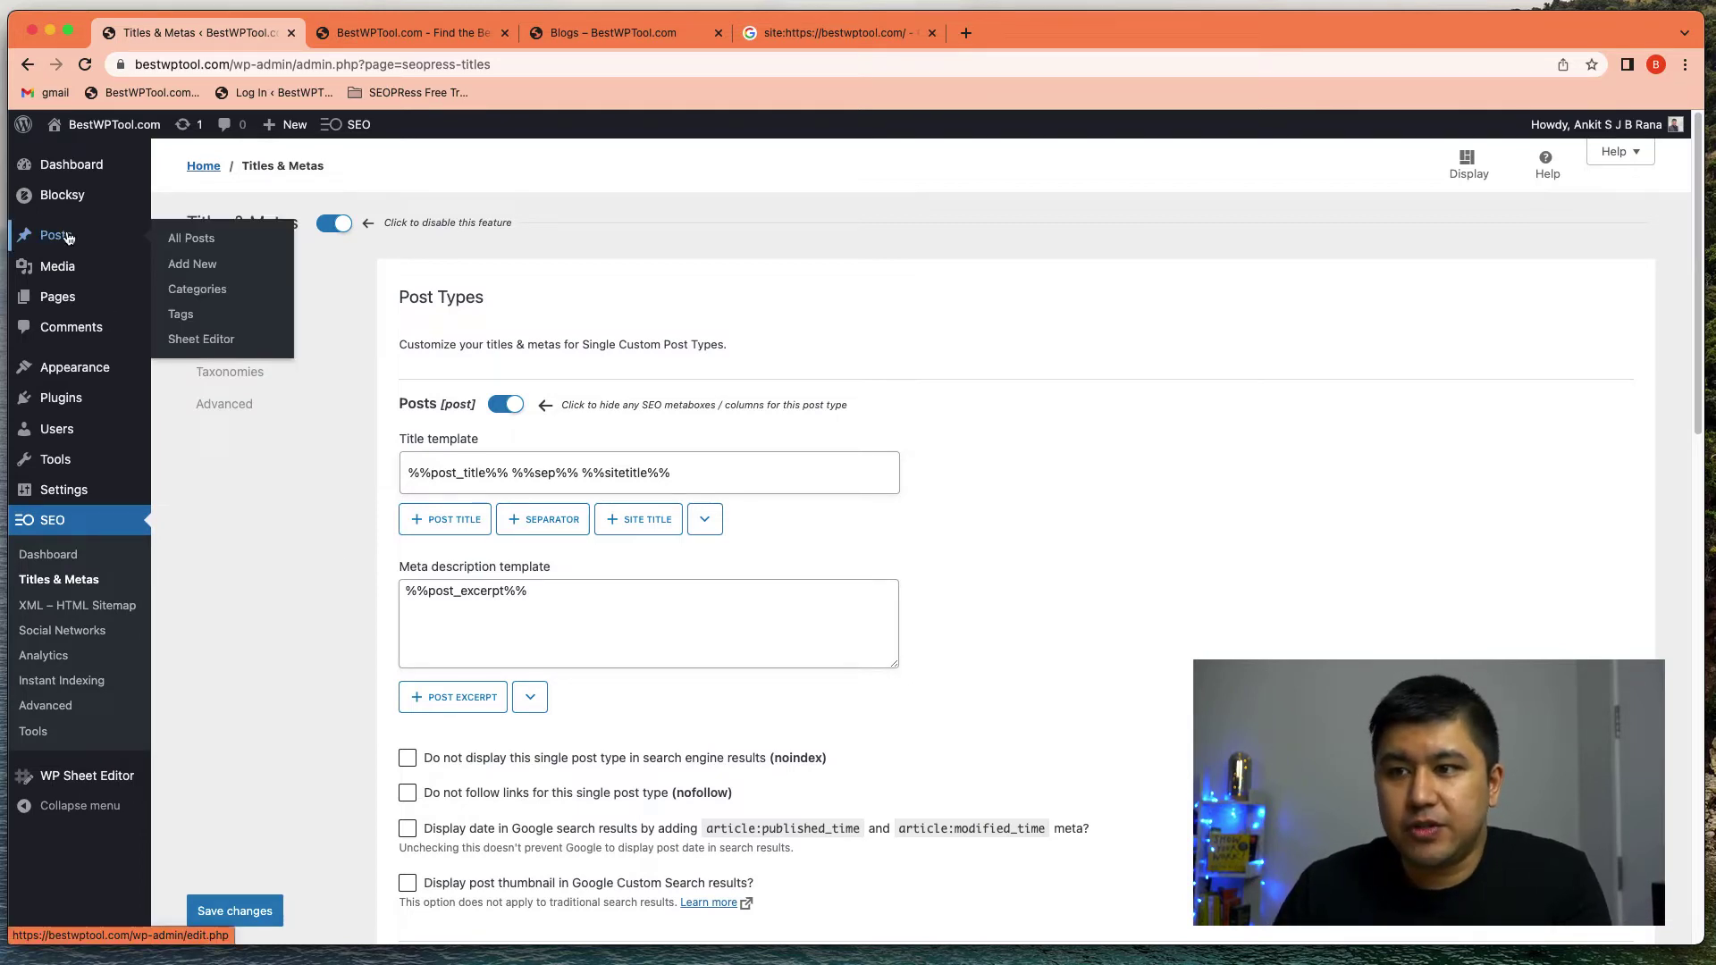
left_click(215, 243)
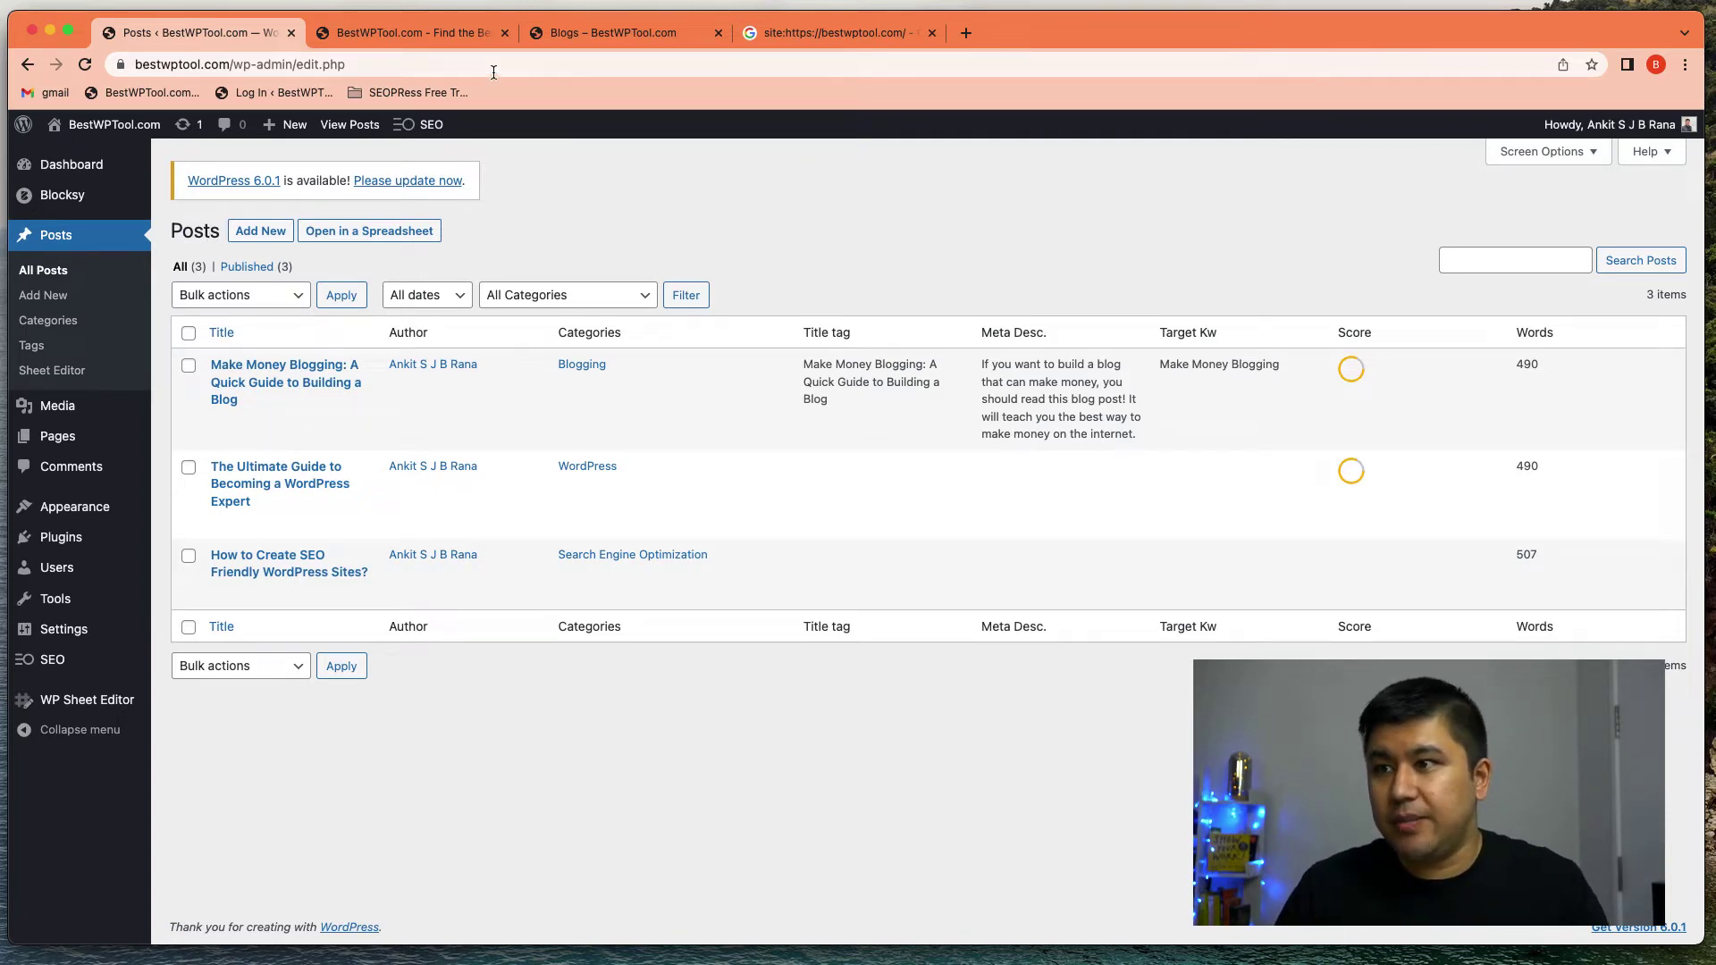
left_click(441, 30)
left_click(603, 32)
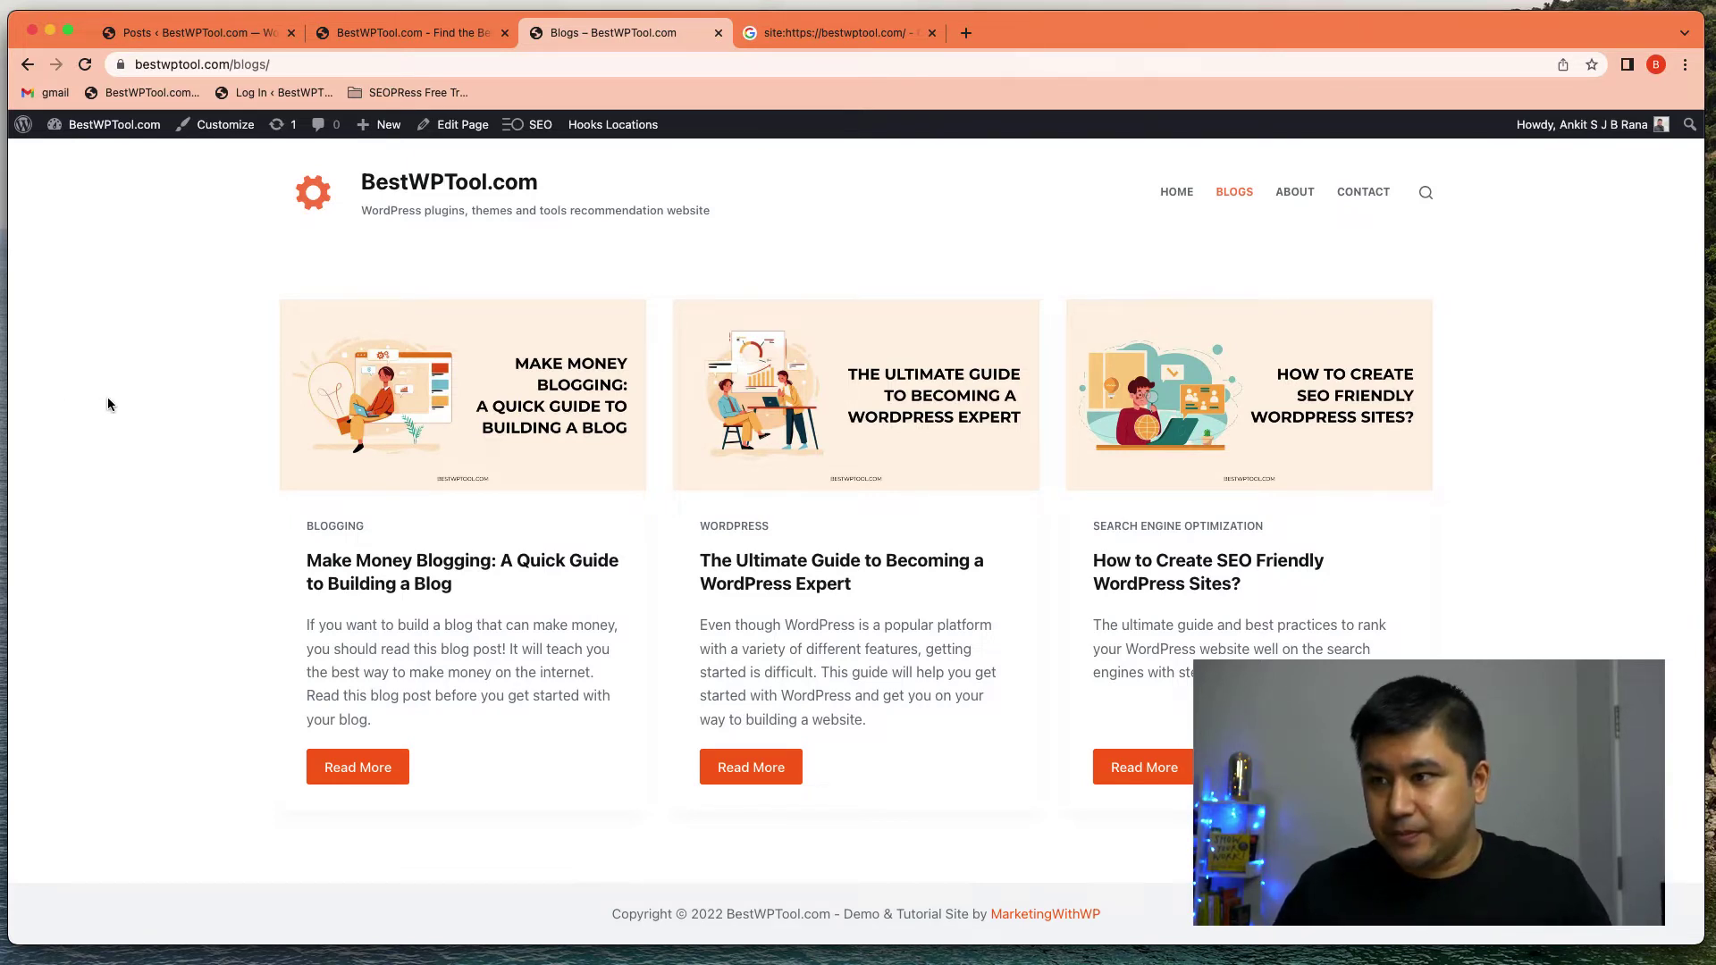
Step: Start a new post titled 'How To Get Free Organic Traffic From Search Engines With SEO'
left_click(210, 34)
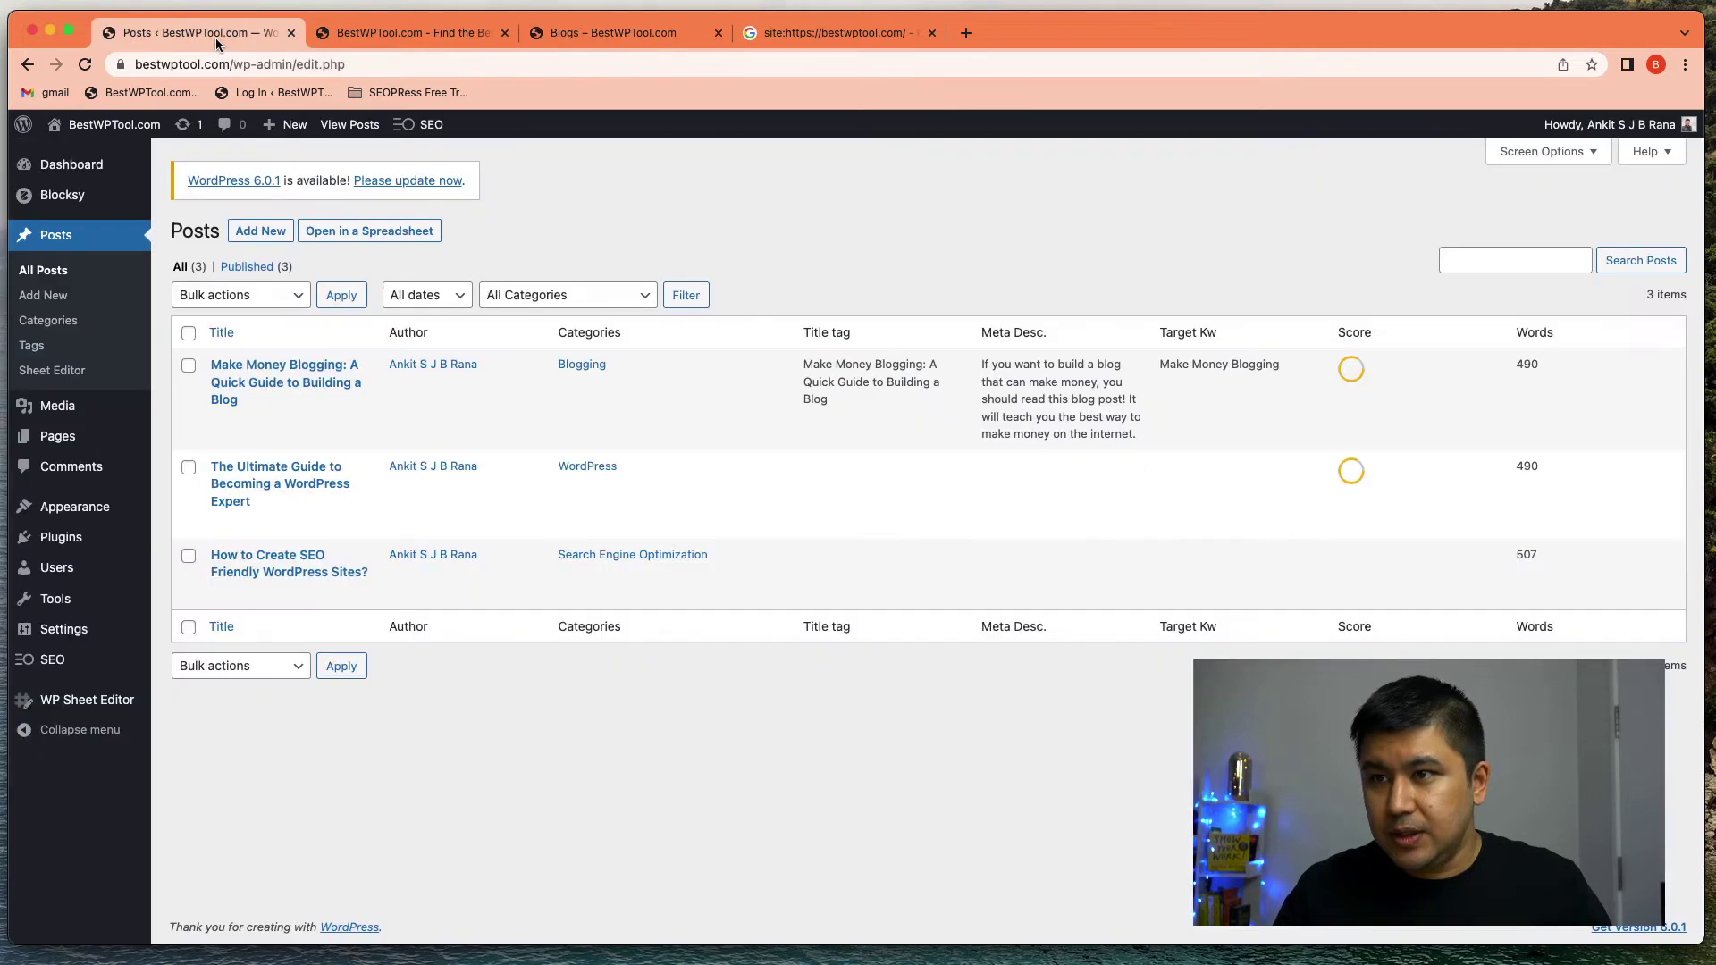
left_click(260, 232)
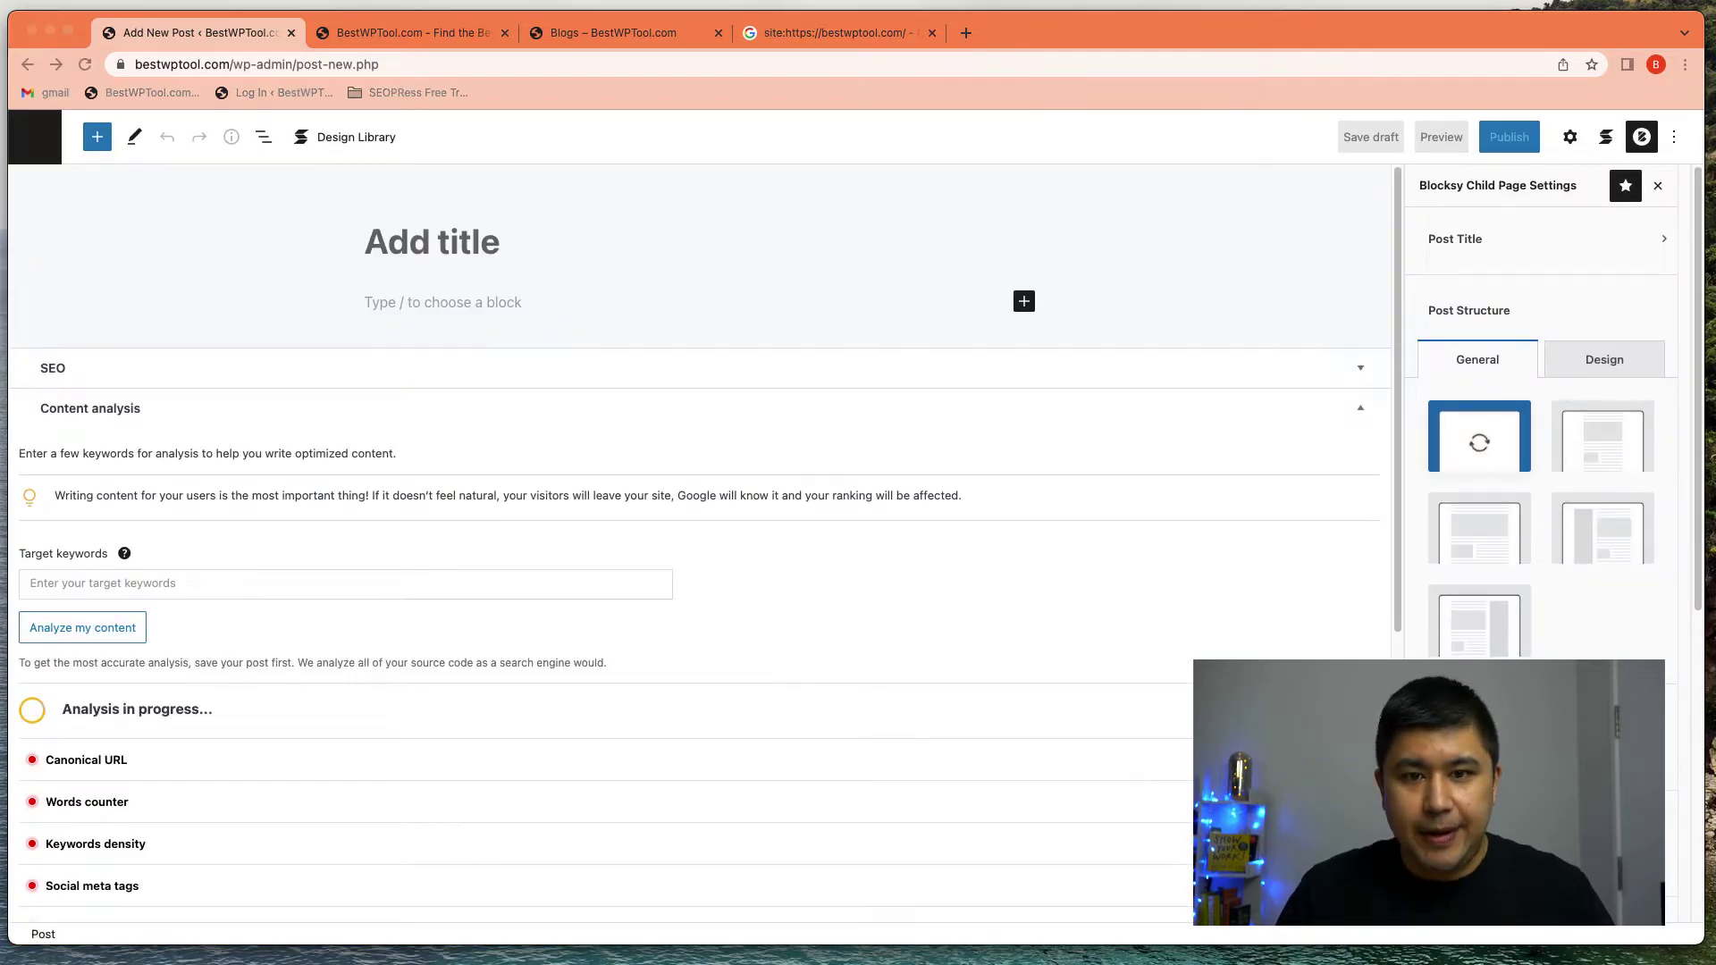
left_click(423, 260)
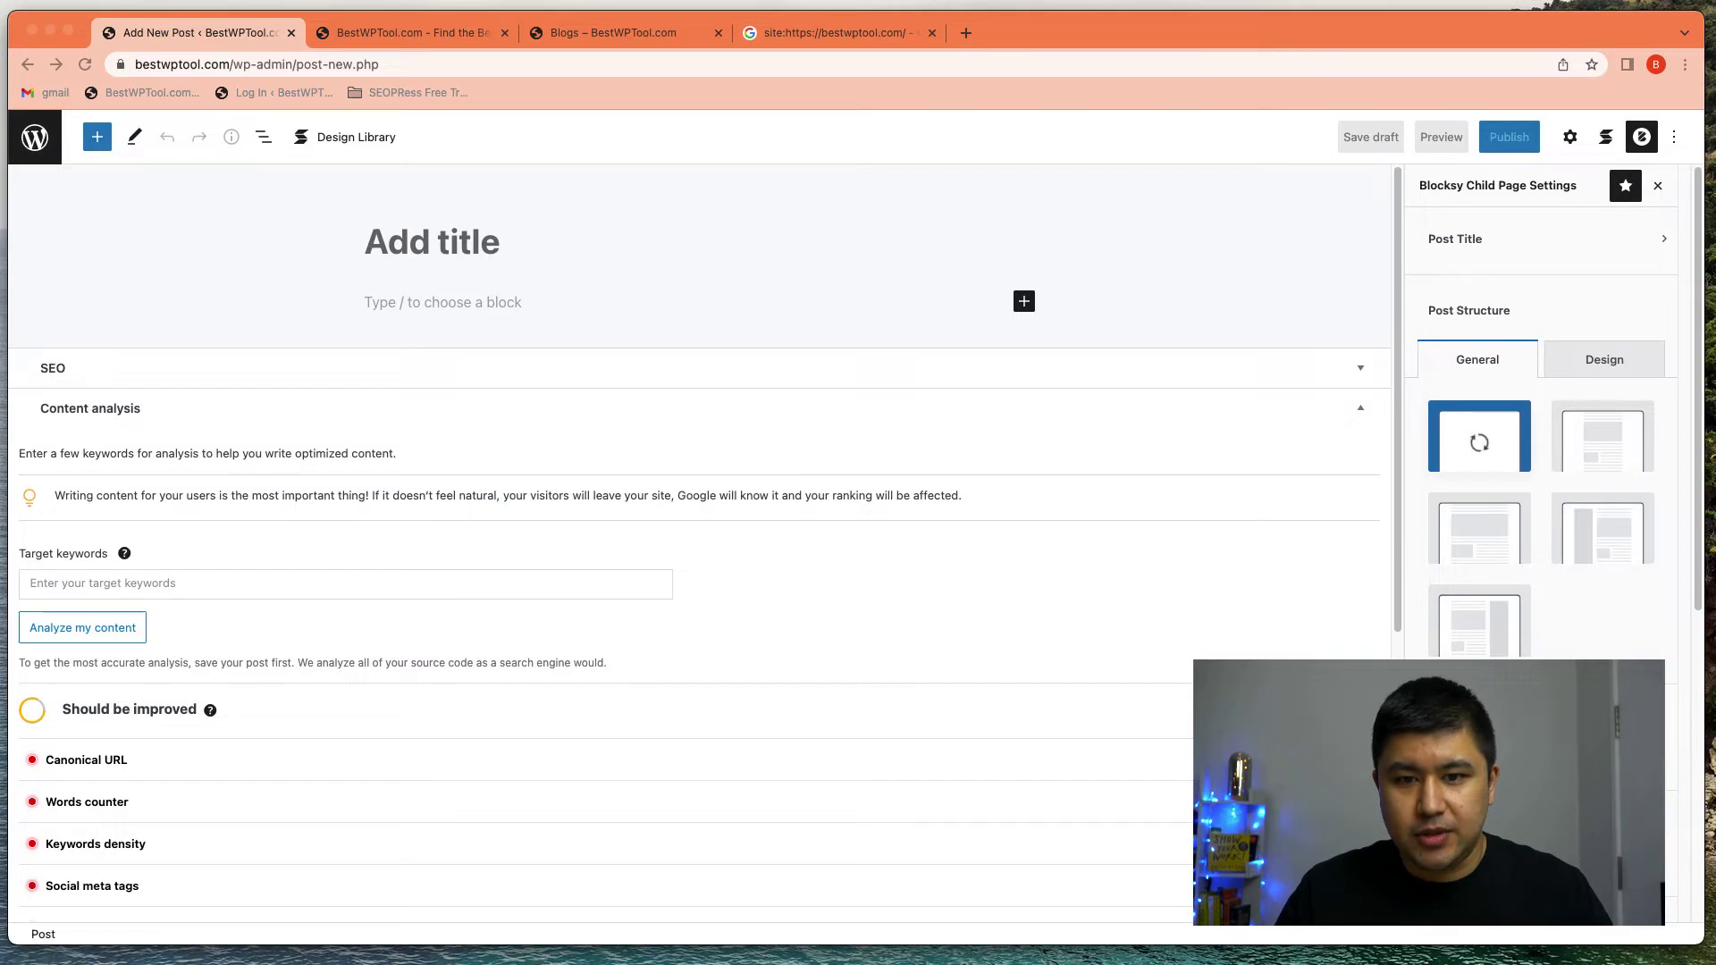
left_click(417, 248)
type("How To Get Free Organic Traffic From Search Engines With SEO")
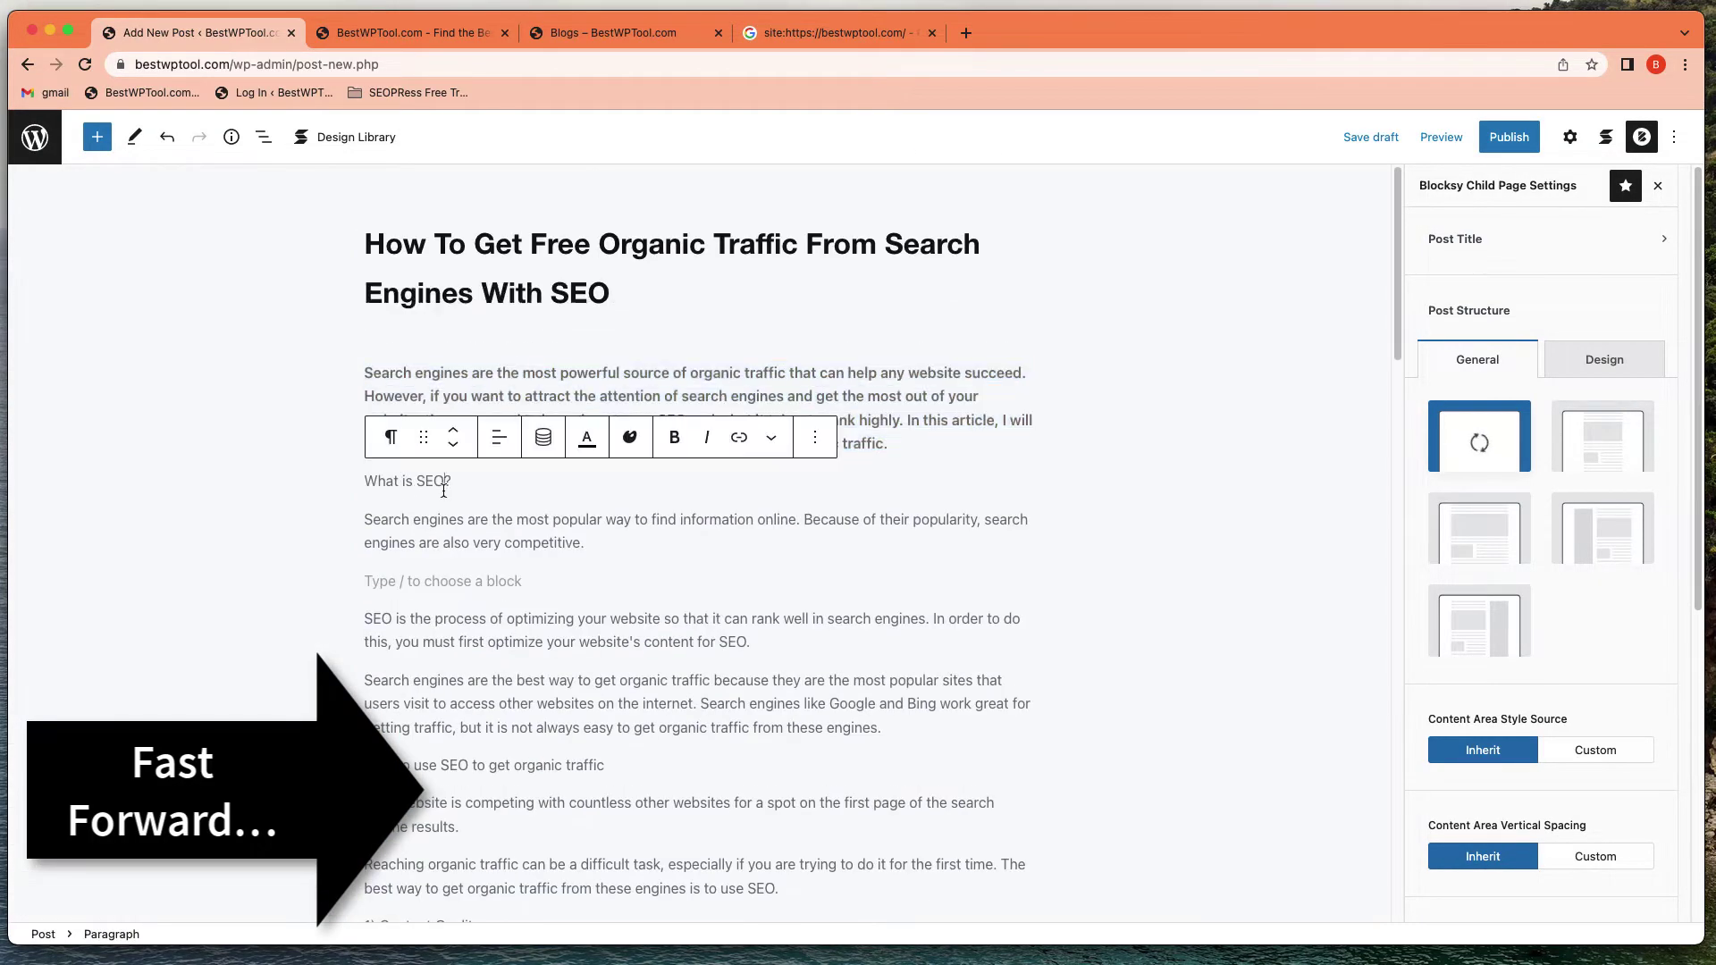
Step: Convert section lines such as 'What is SEO?' into Heading blocks and check the block outline
left_click(484, 467)
scroll(698, 536, "down", 5)
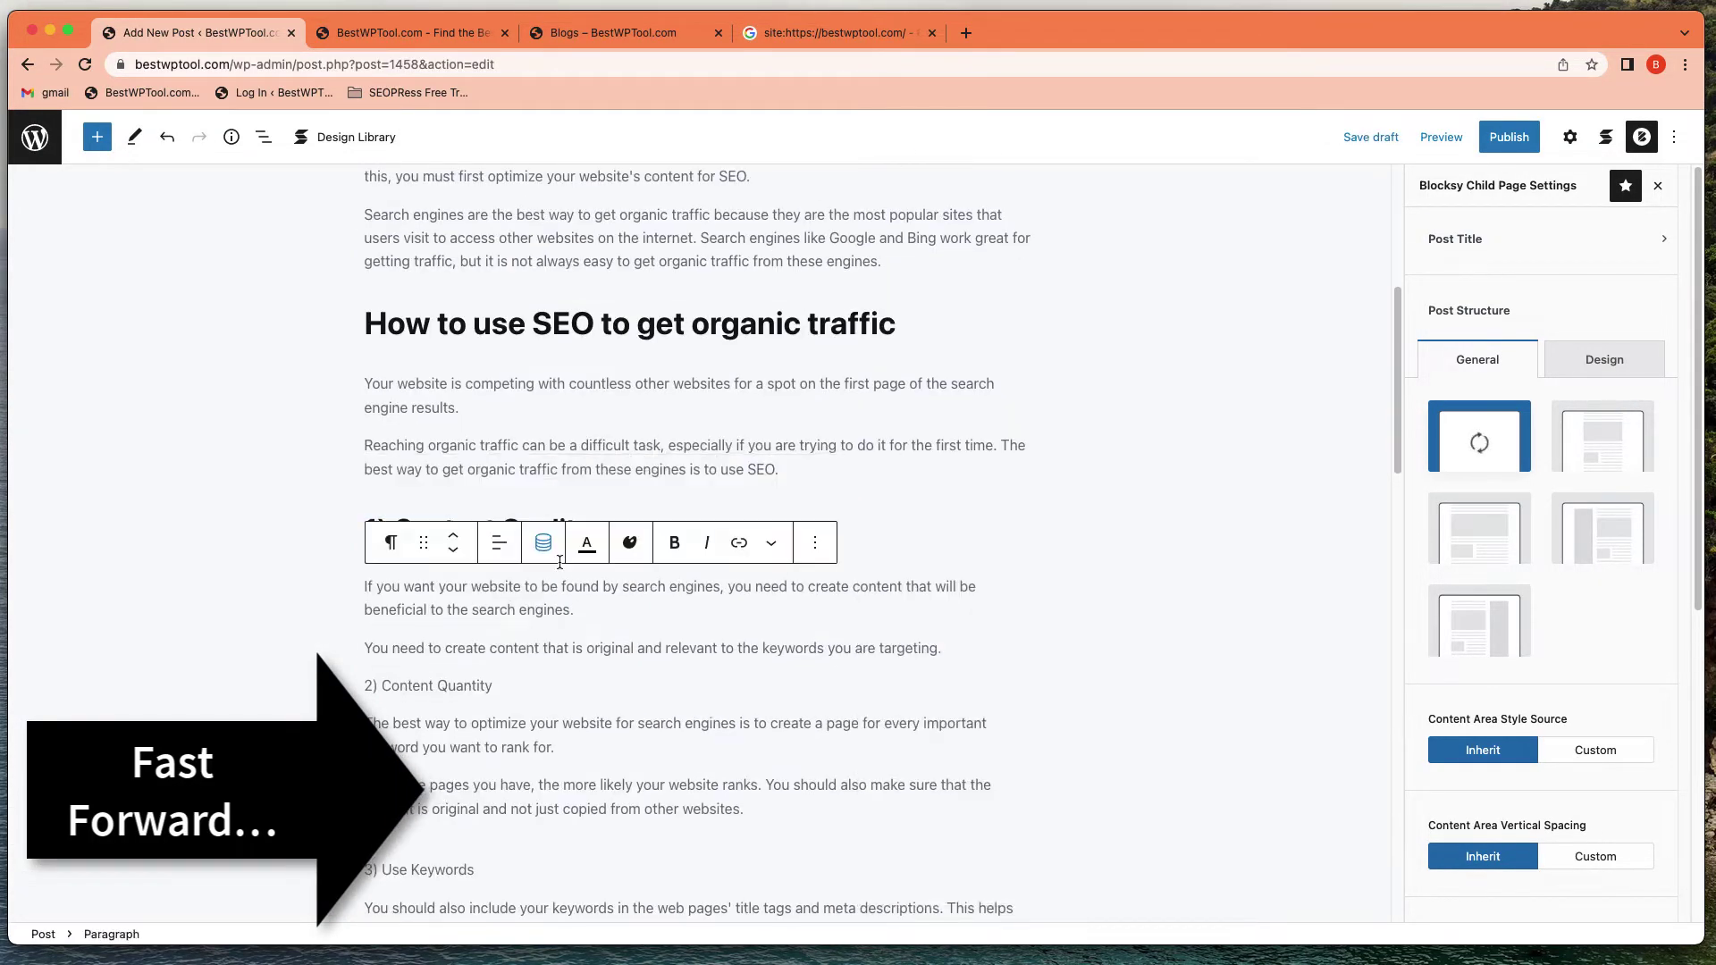
left_click(390, 503)
left_click(474, 590)
scroll(698, 536, "down", 3)
left_click(390, 555)
left_click(479, 161)
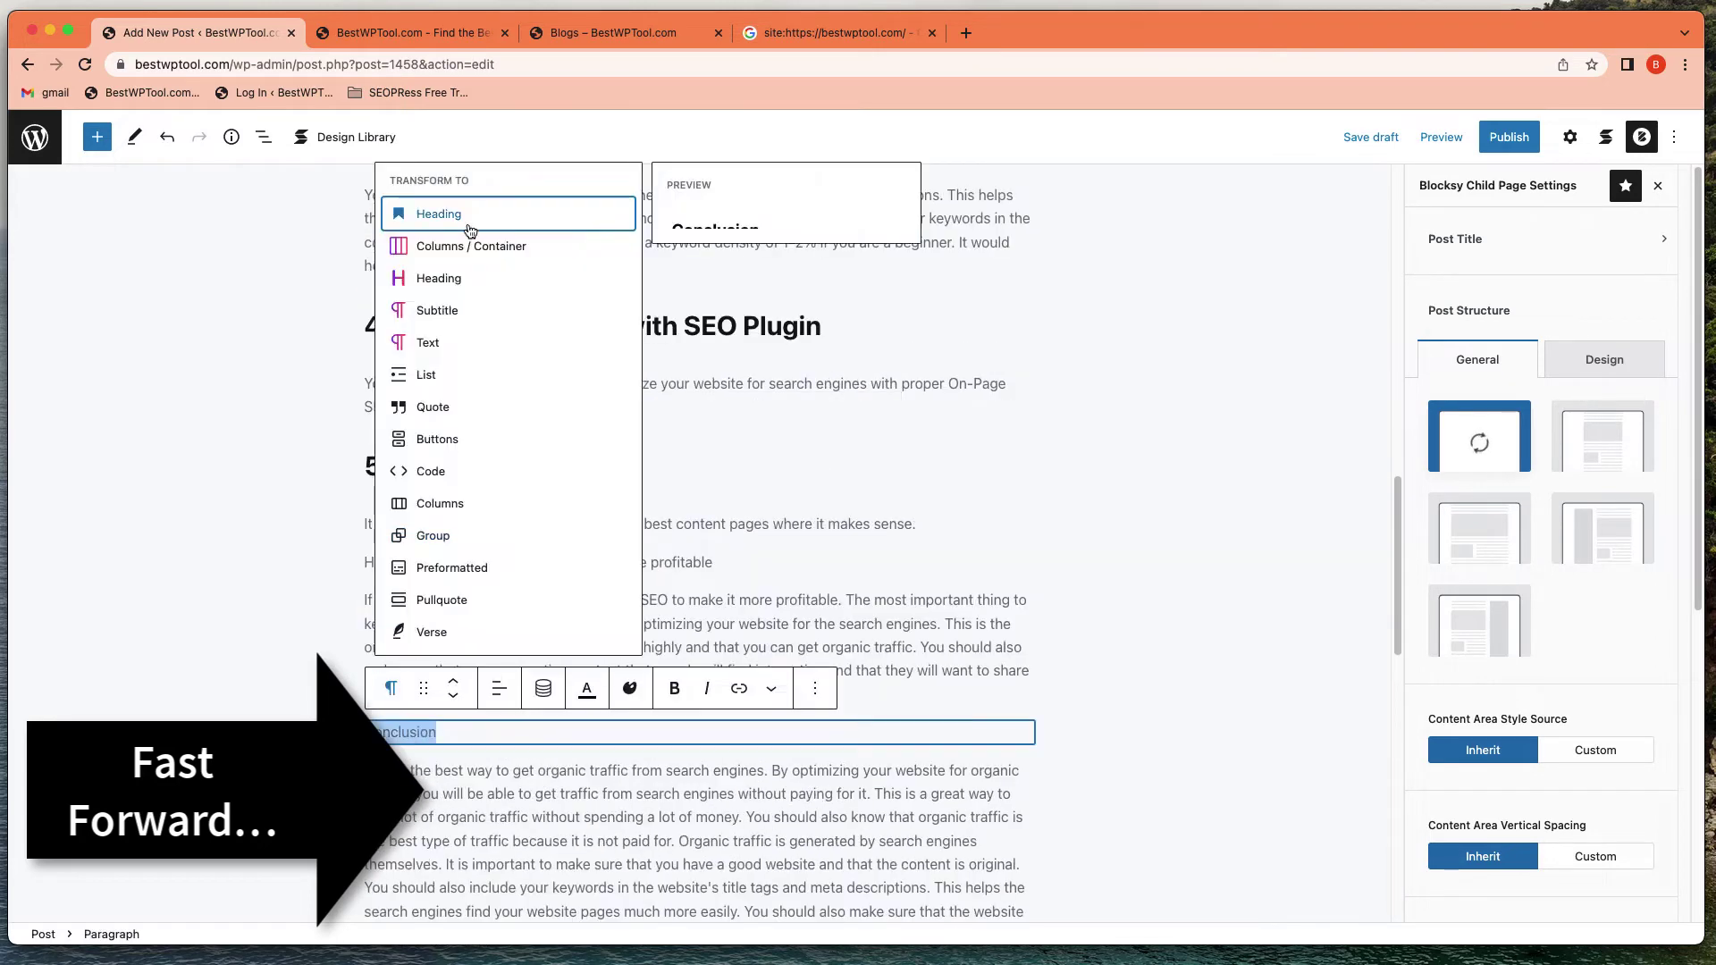
left_click(262, 137)
left_click(300, 185)
Step: Remove bold formatting from the post's opening paragraph
triple_click(579, 275)
left_click(579, 275)
left_click_drag(366, 372, 894, 445)
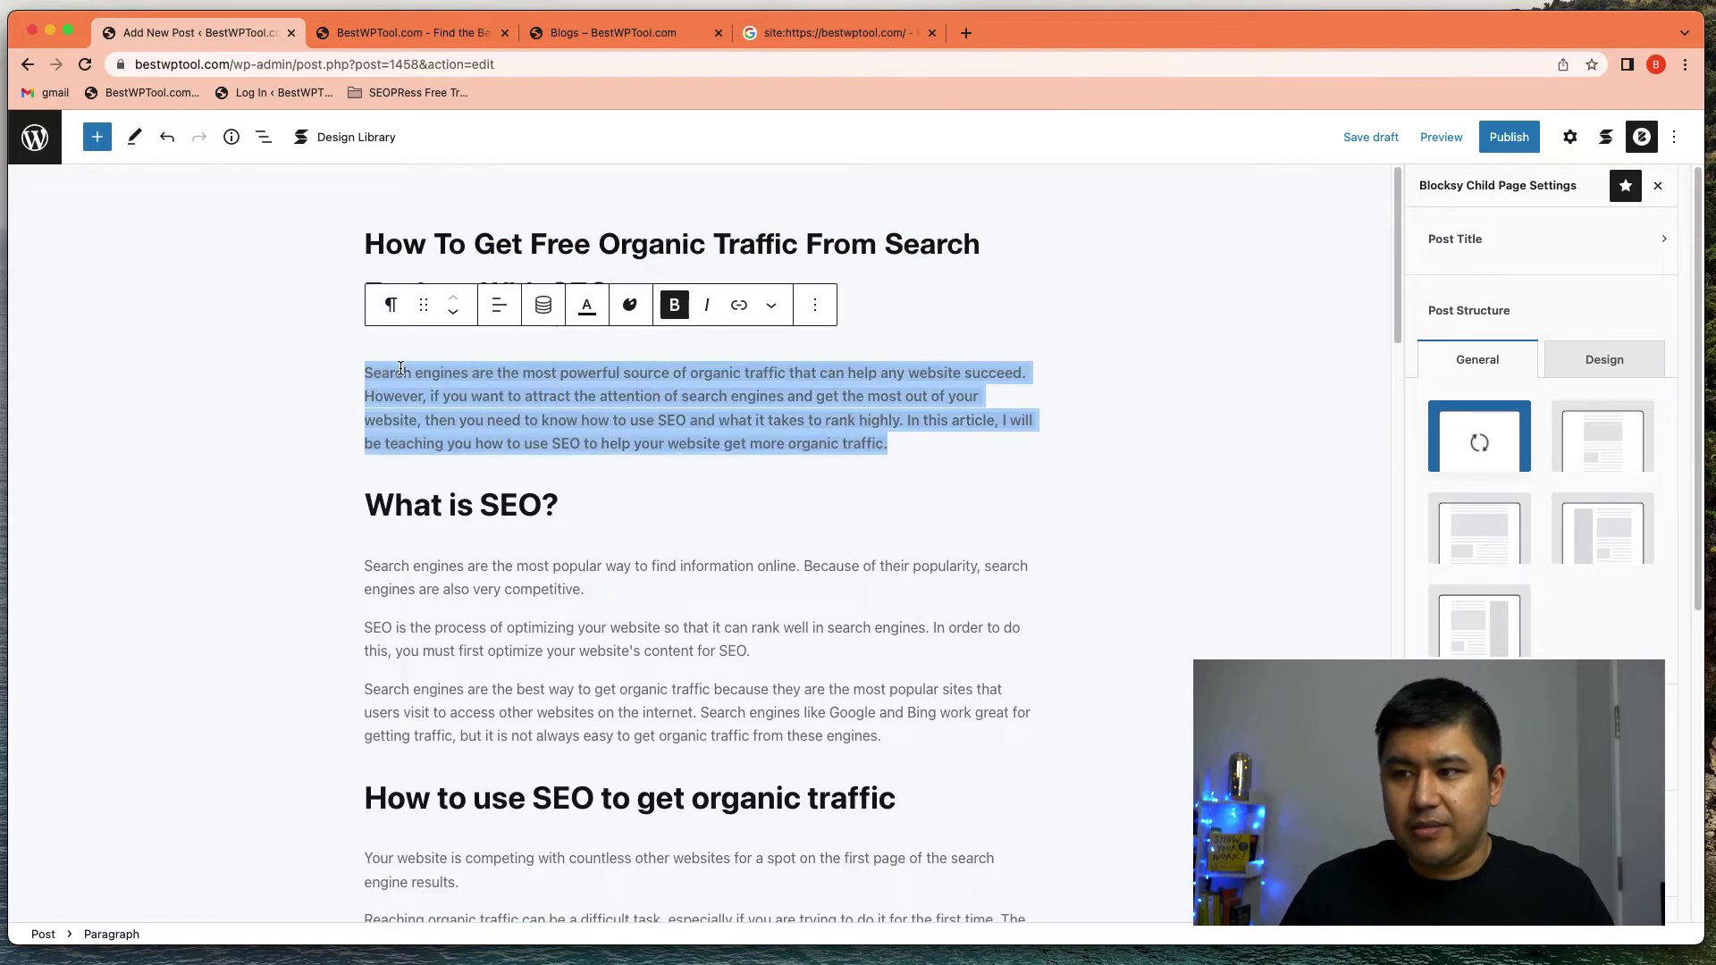
left_click(675, 304)
left_click(854, 445)
Step: Check the 'What is SEO?' and 'How to use SEO to get organic traffic' headings
scroll(497, 400, "down", 1)
scroll(497, 400, "down", 5)
scroll(519, 429, "up", 5)
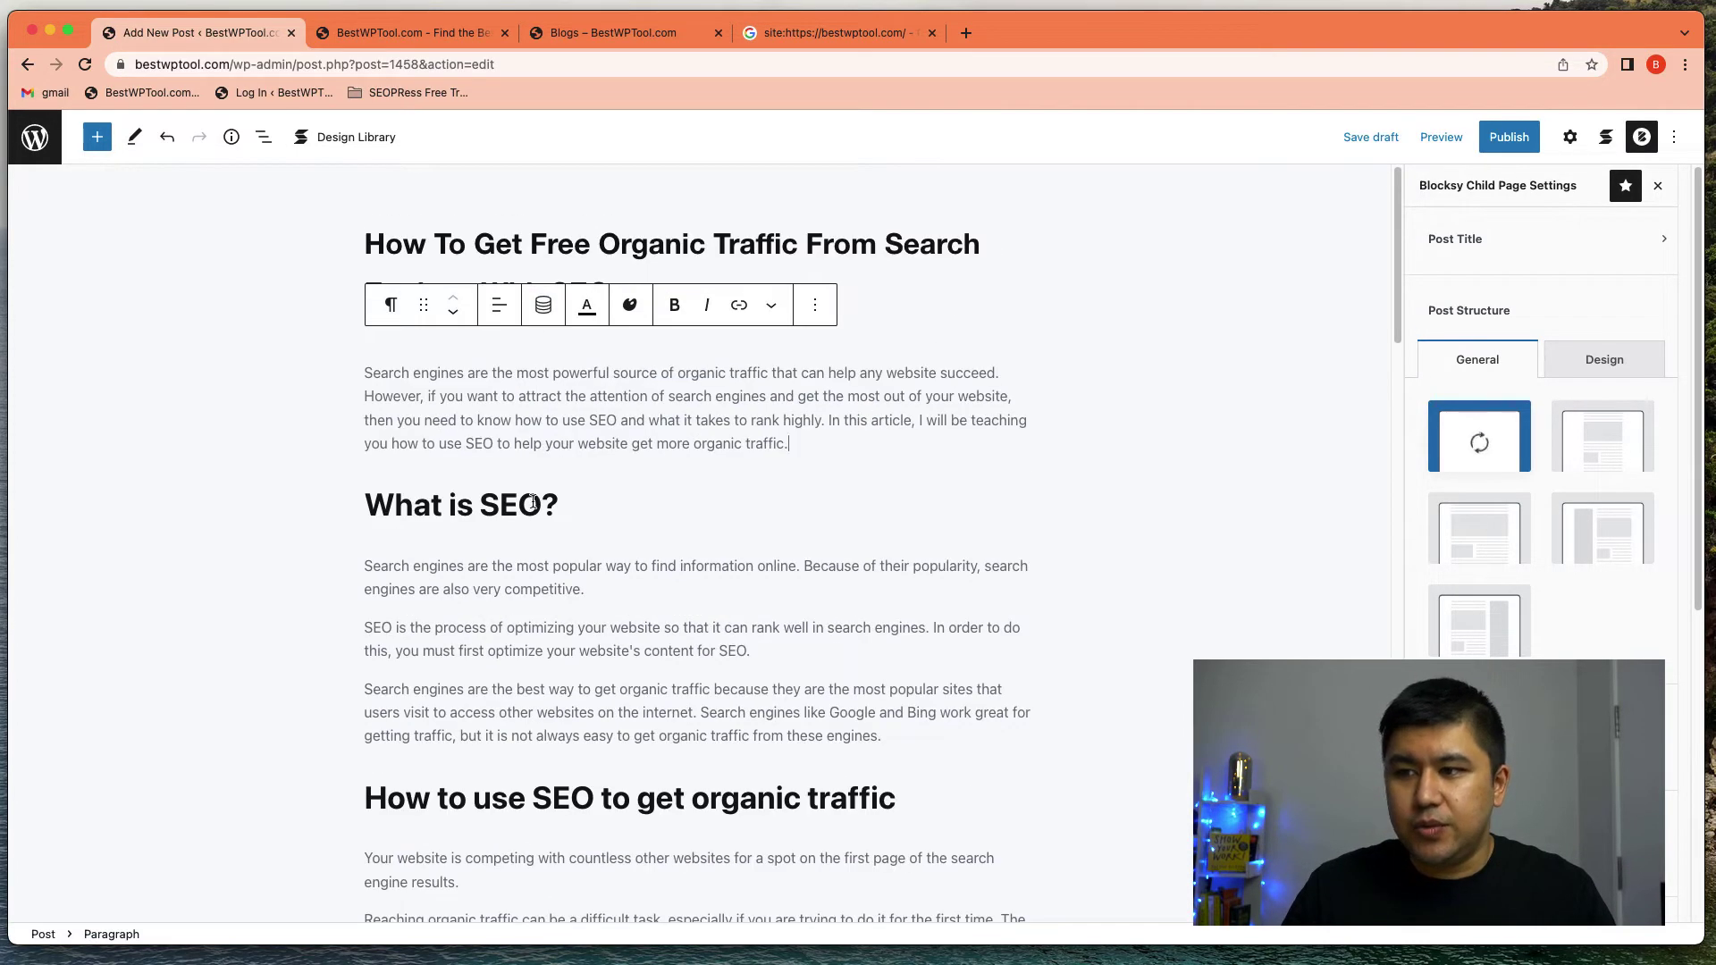
triple_click(534, 503)
scroll(536, 500, "down", 4)
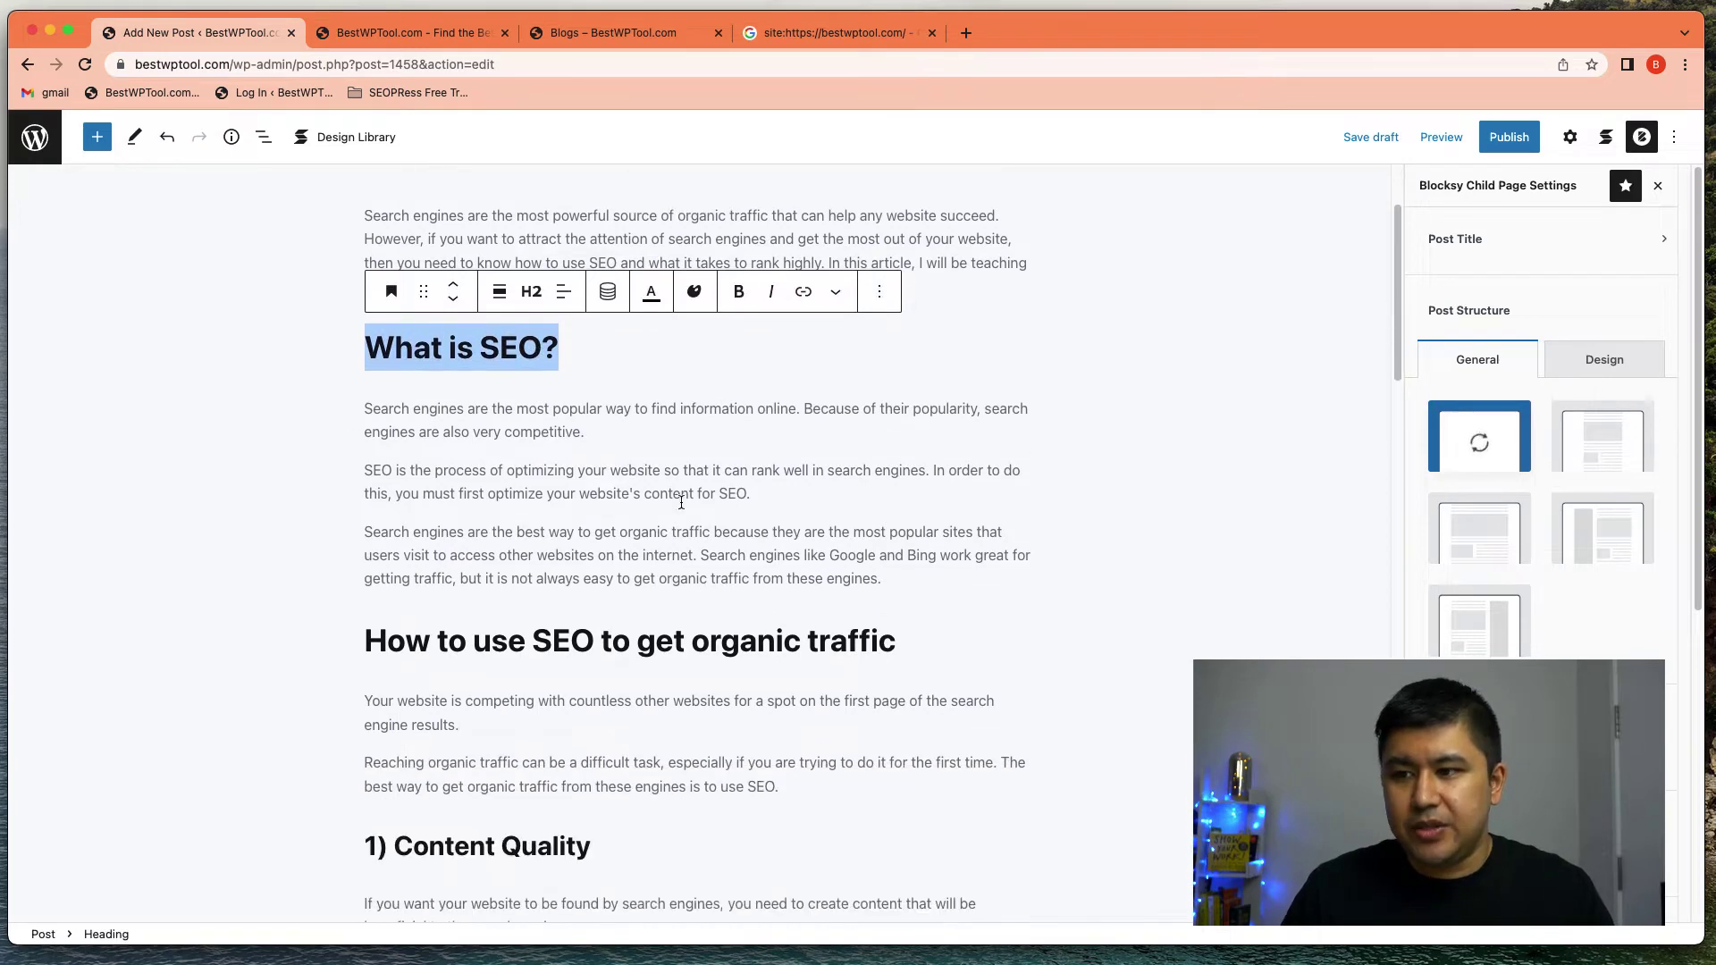
scroll(601, 485, "down", 3)
triple_click(600, 485)
Step: Check the headings 3) Use Keywords, 4) Optimize Content with SEO Plugin, 5) Internal Links and Conclusion
scroll(536, 471, "down", 3)
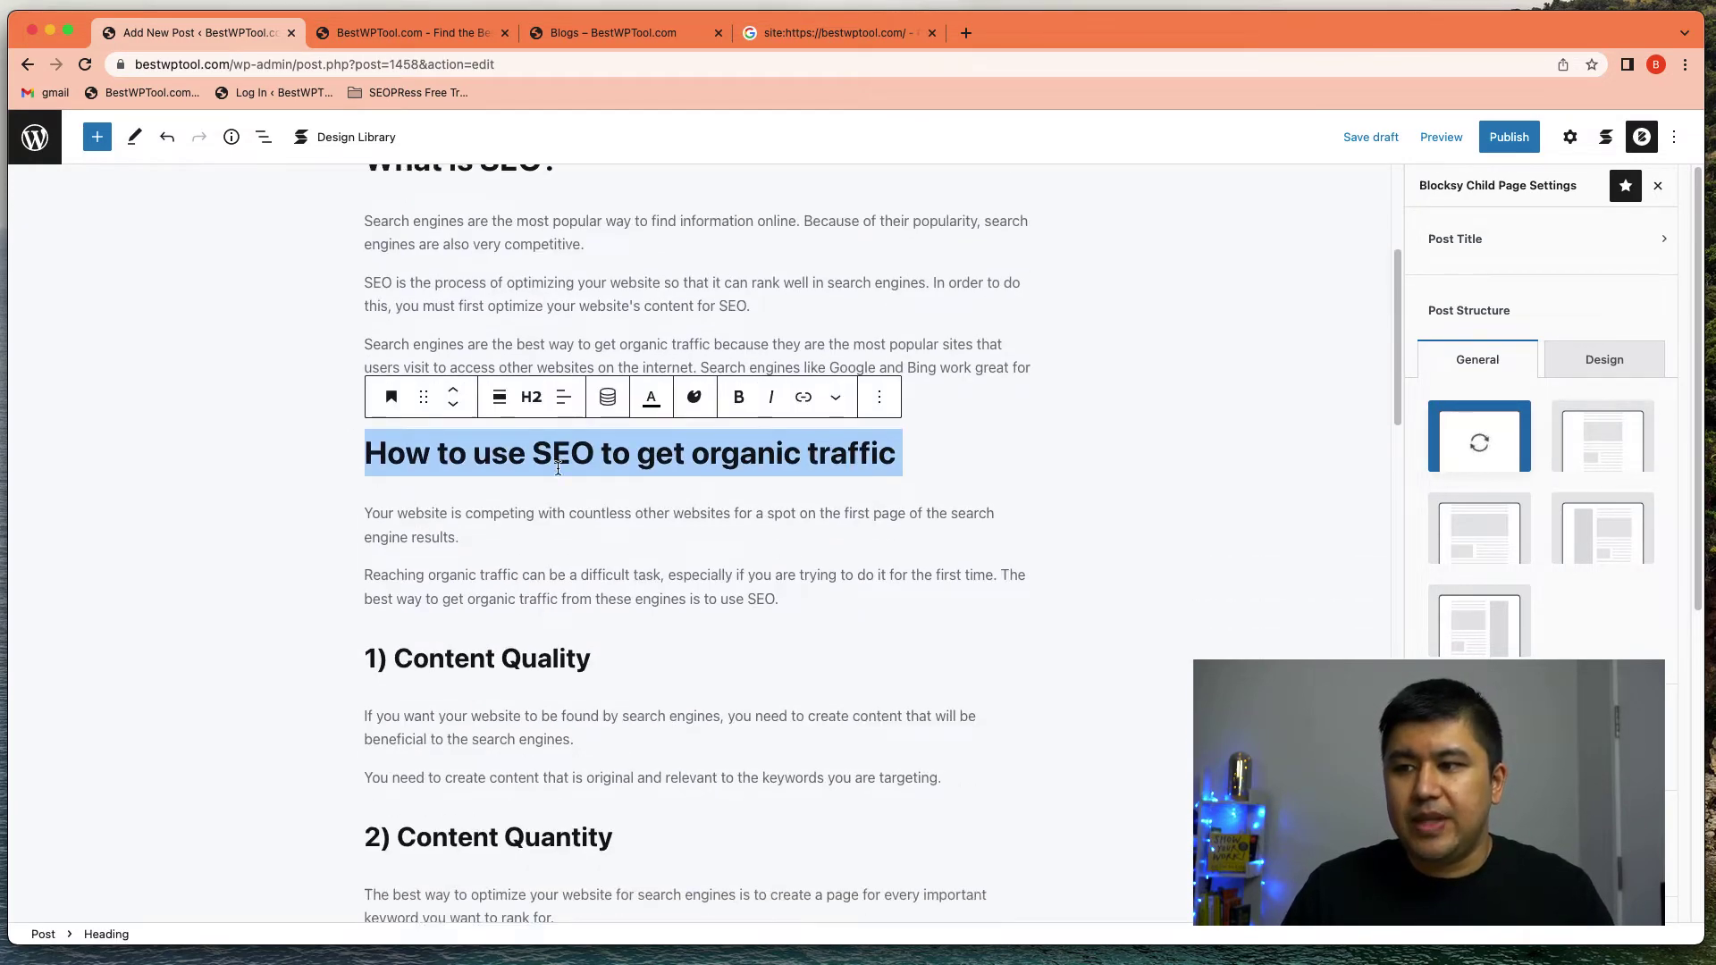
scroll(536, 451, "down", 3)
scroll(544, 434, "up", 3)
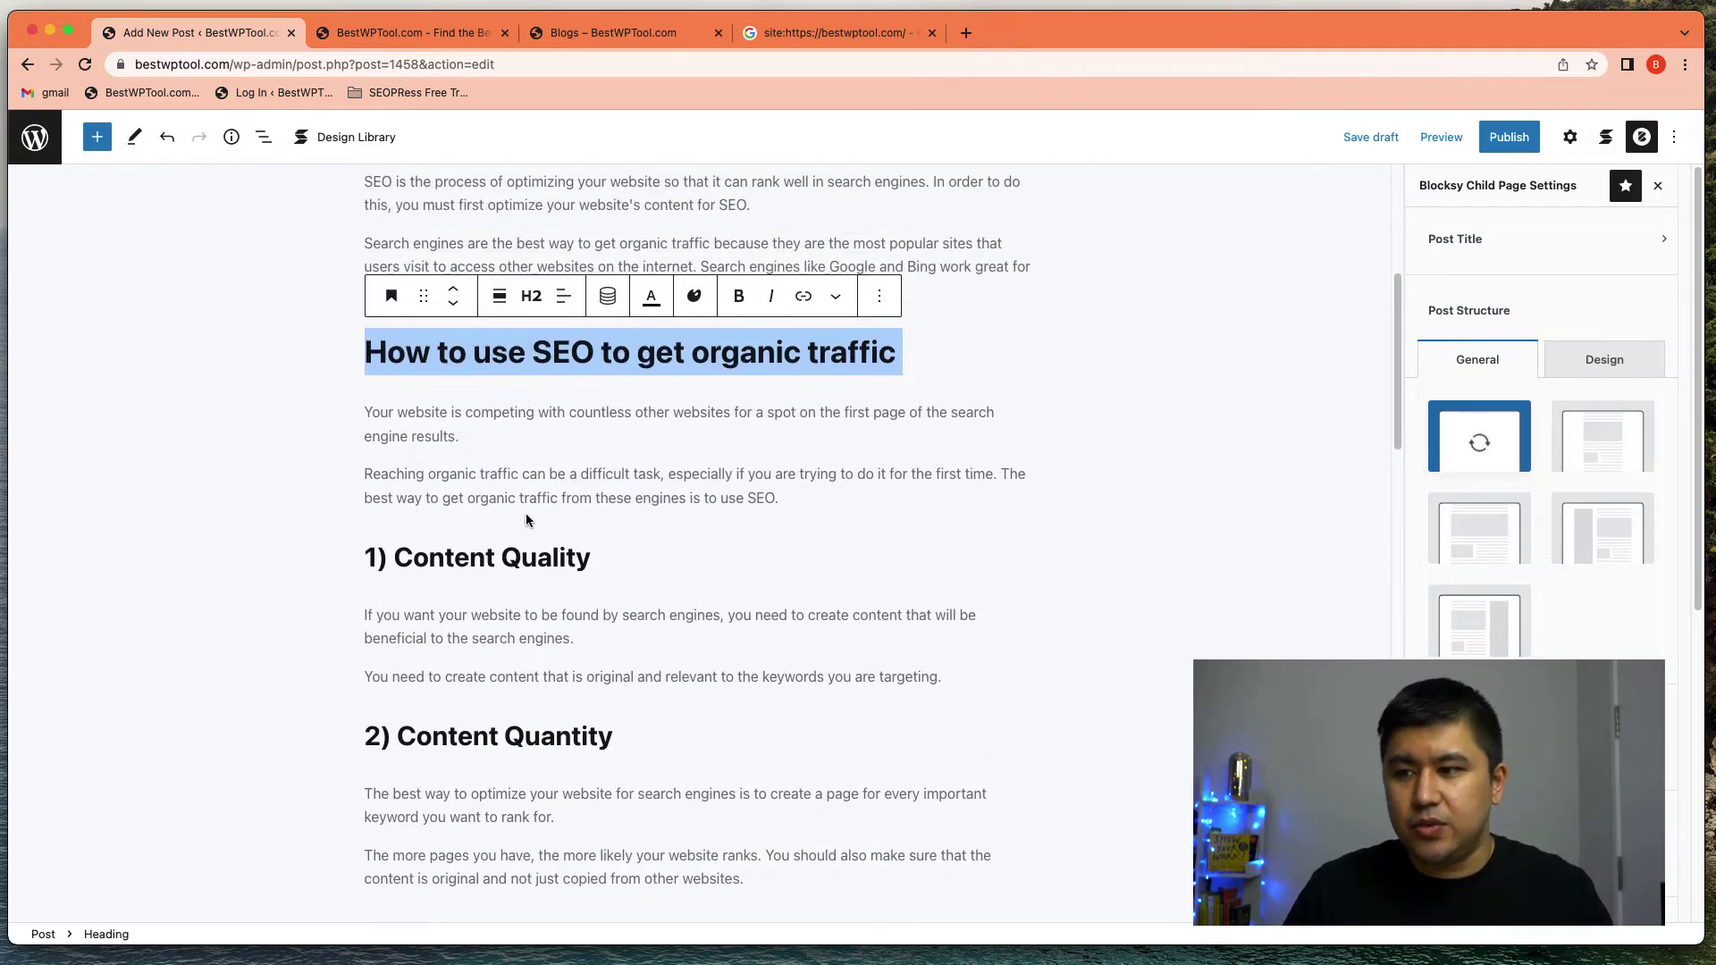
scroll(525, 513, "down", 4)
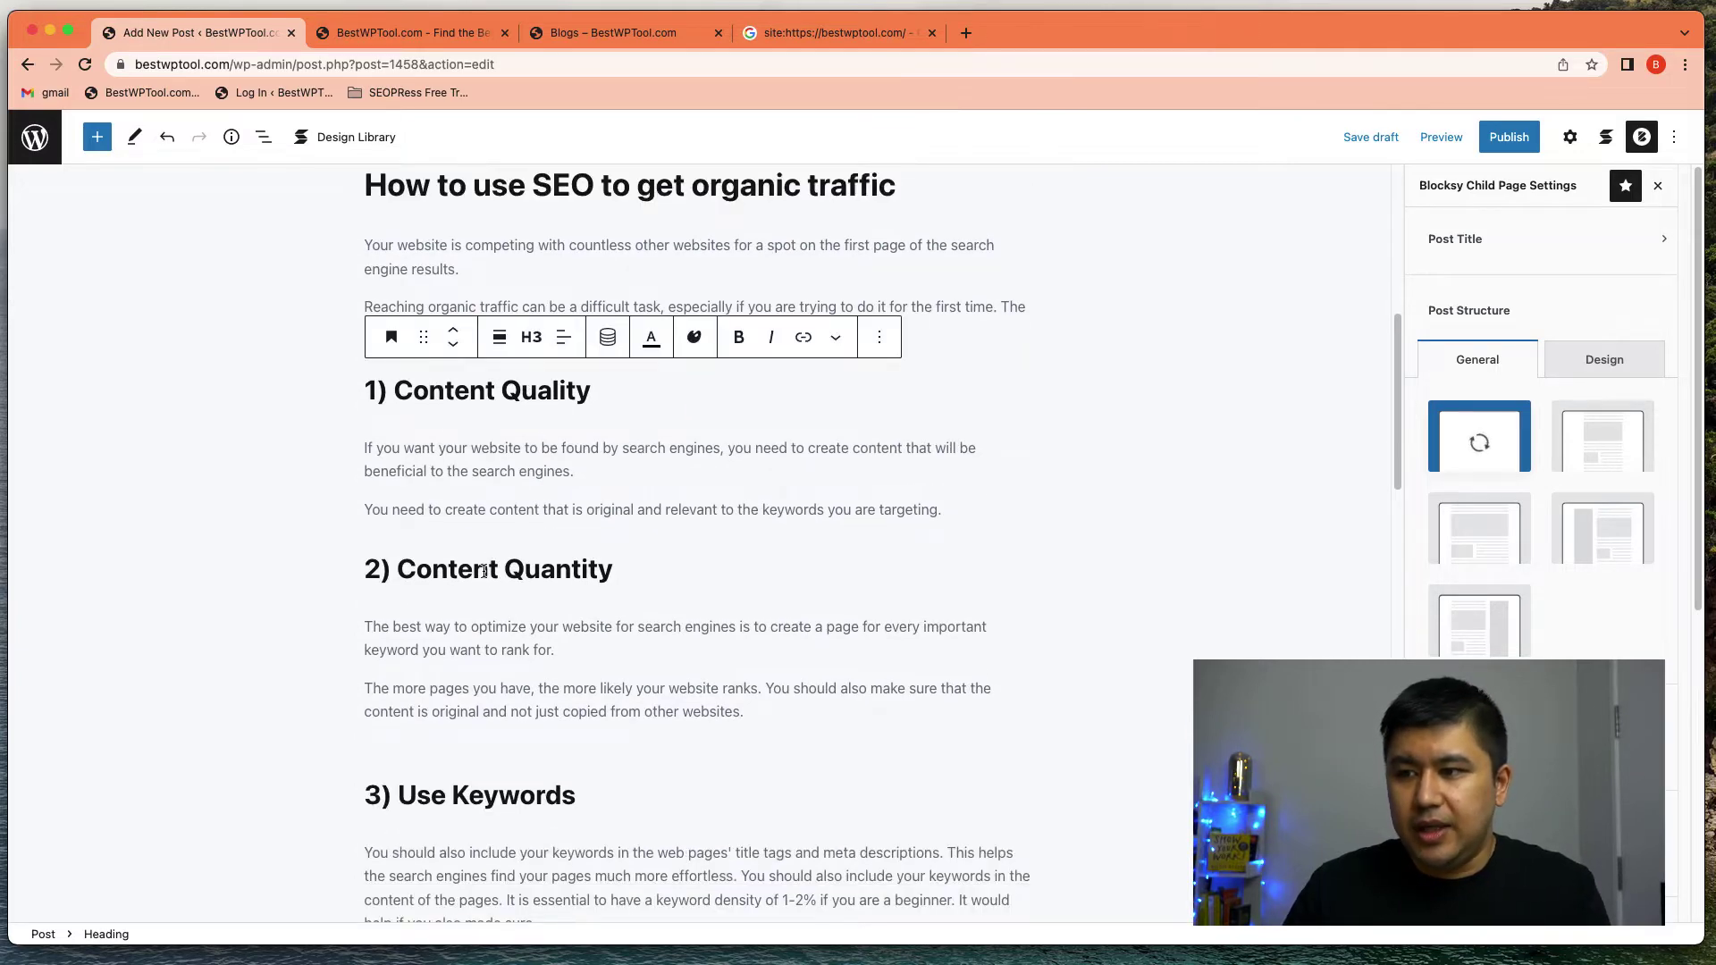
scroll(492, 556, "down", 8)
left_click(470, 250)
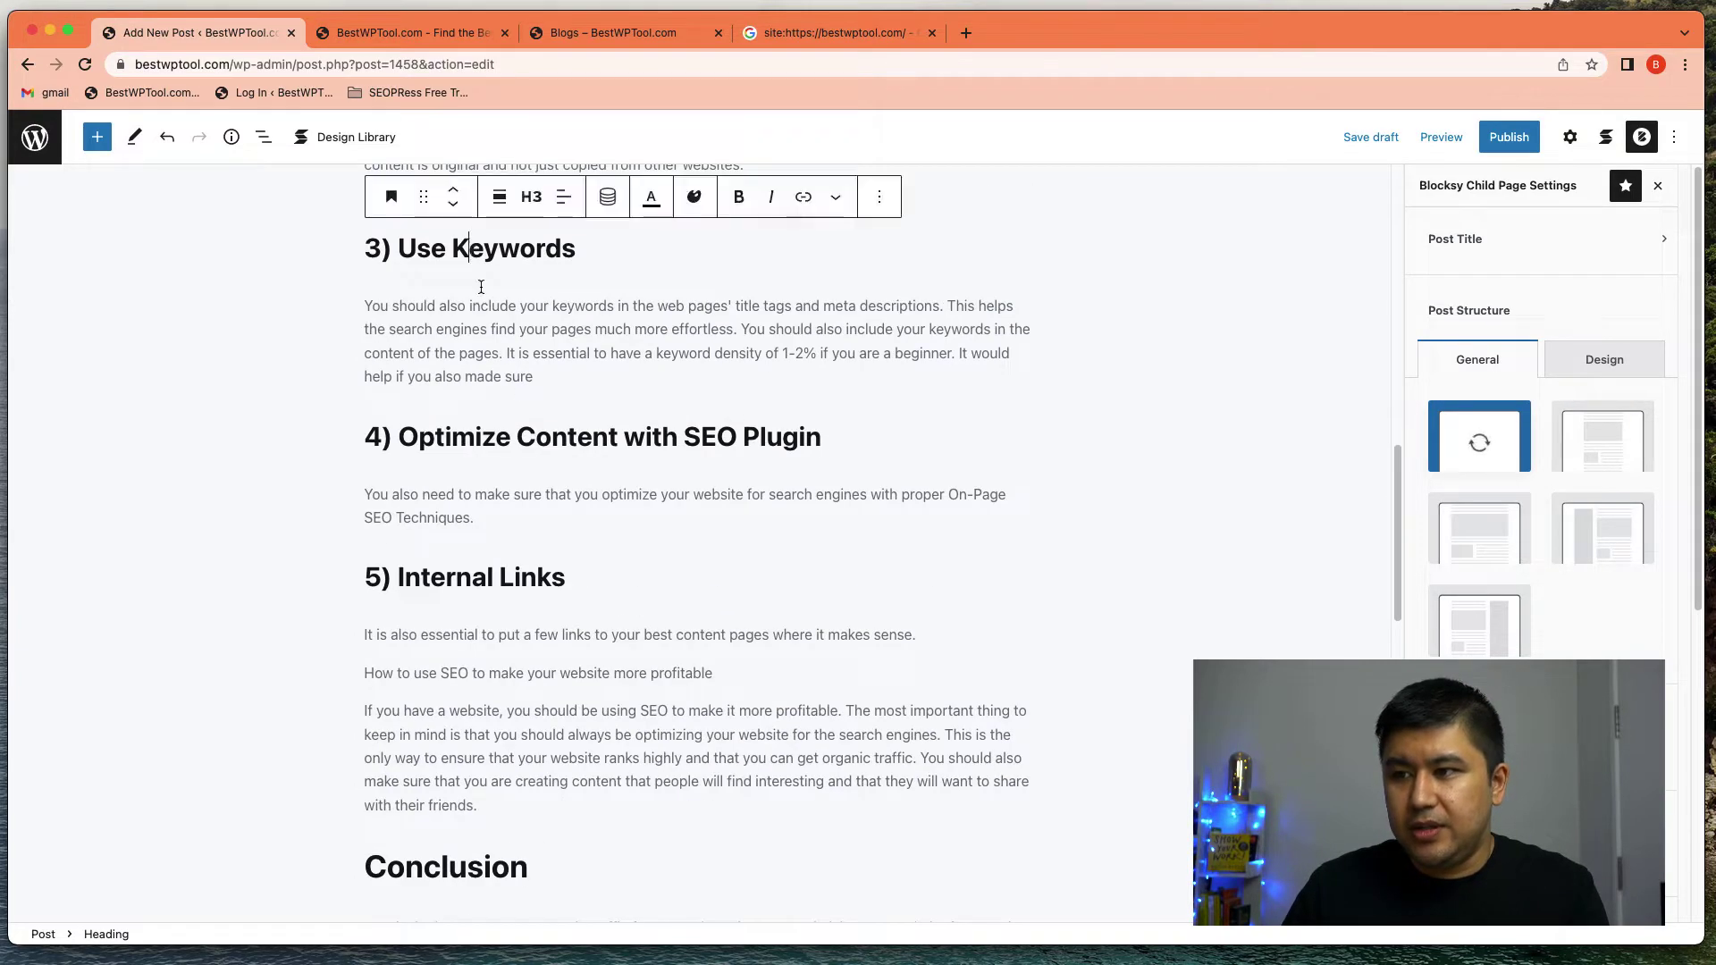
left_click(483, 450)
left_click(497, 581)
scroll(497, 572, "down", 5)
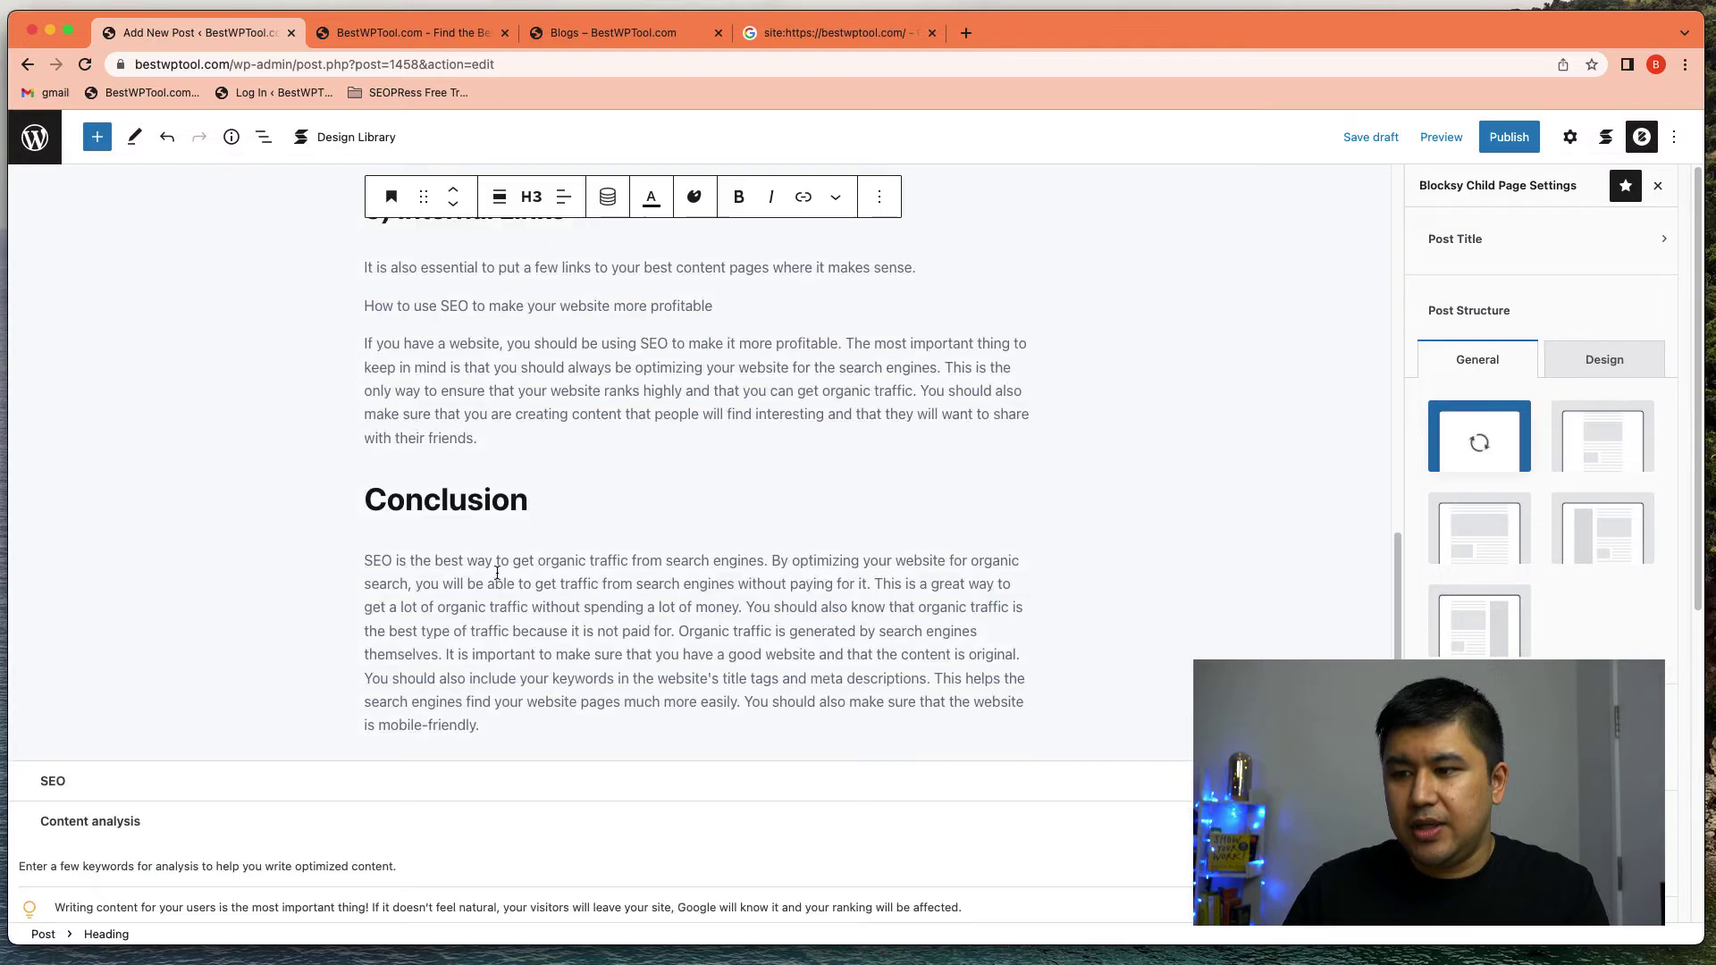
left_click(463, 482)
scroll(626, 524, "up", 11)
scroll(627, 525, "up", 8)
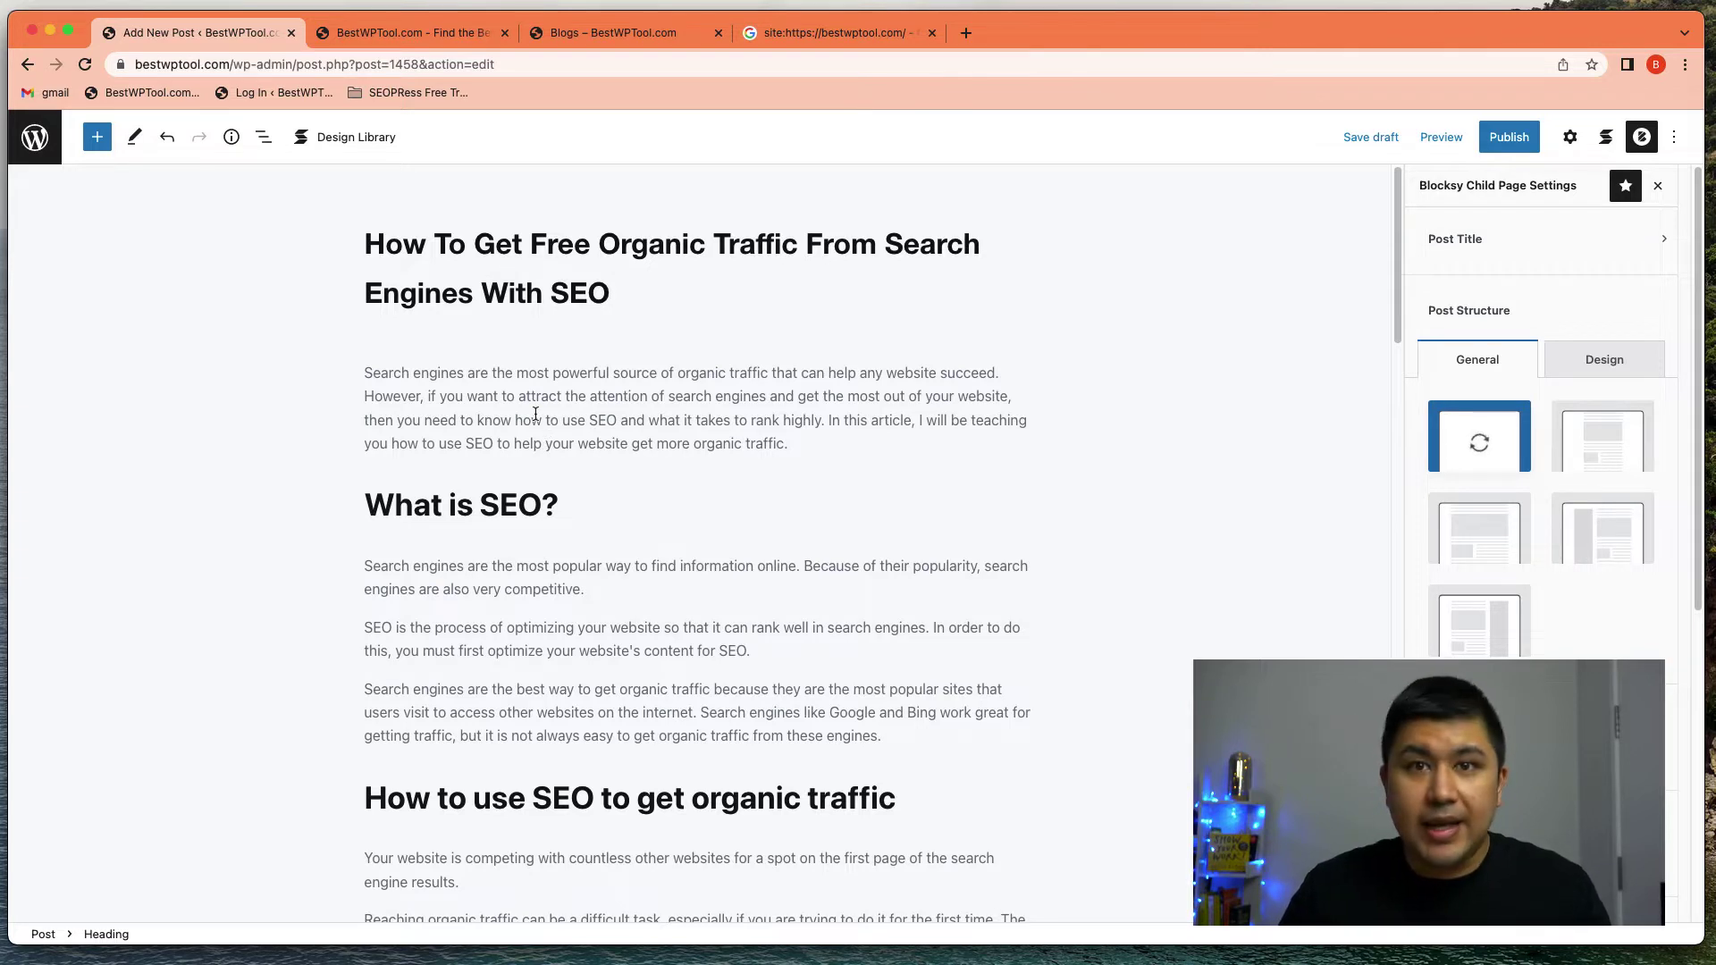
scroll(1541, 308, "down", 5)
scroll(1529, 358, "up", 5)
Step: Upload the organic traffic image through the post's featured image setting
left_click(1573, 139)
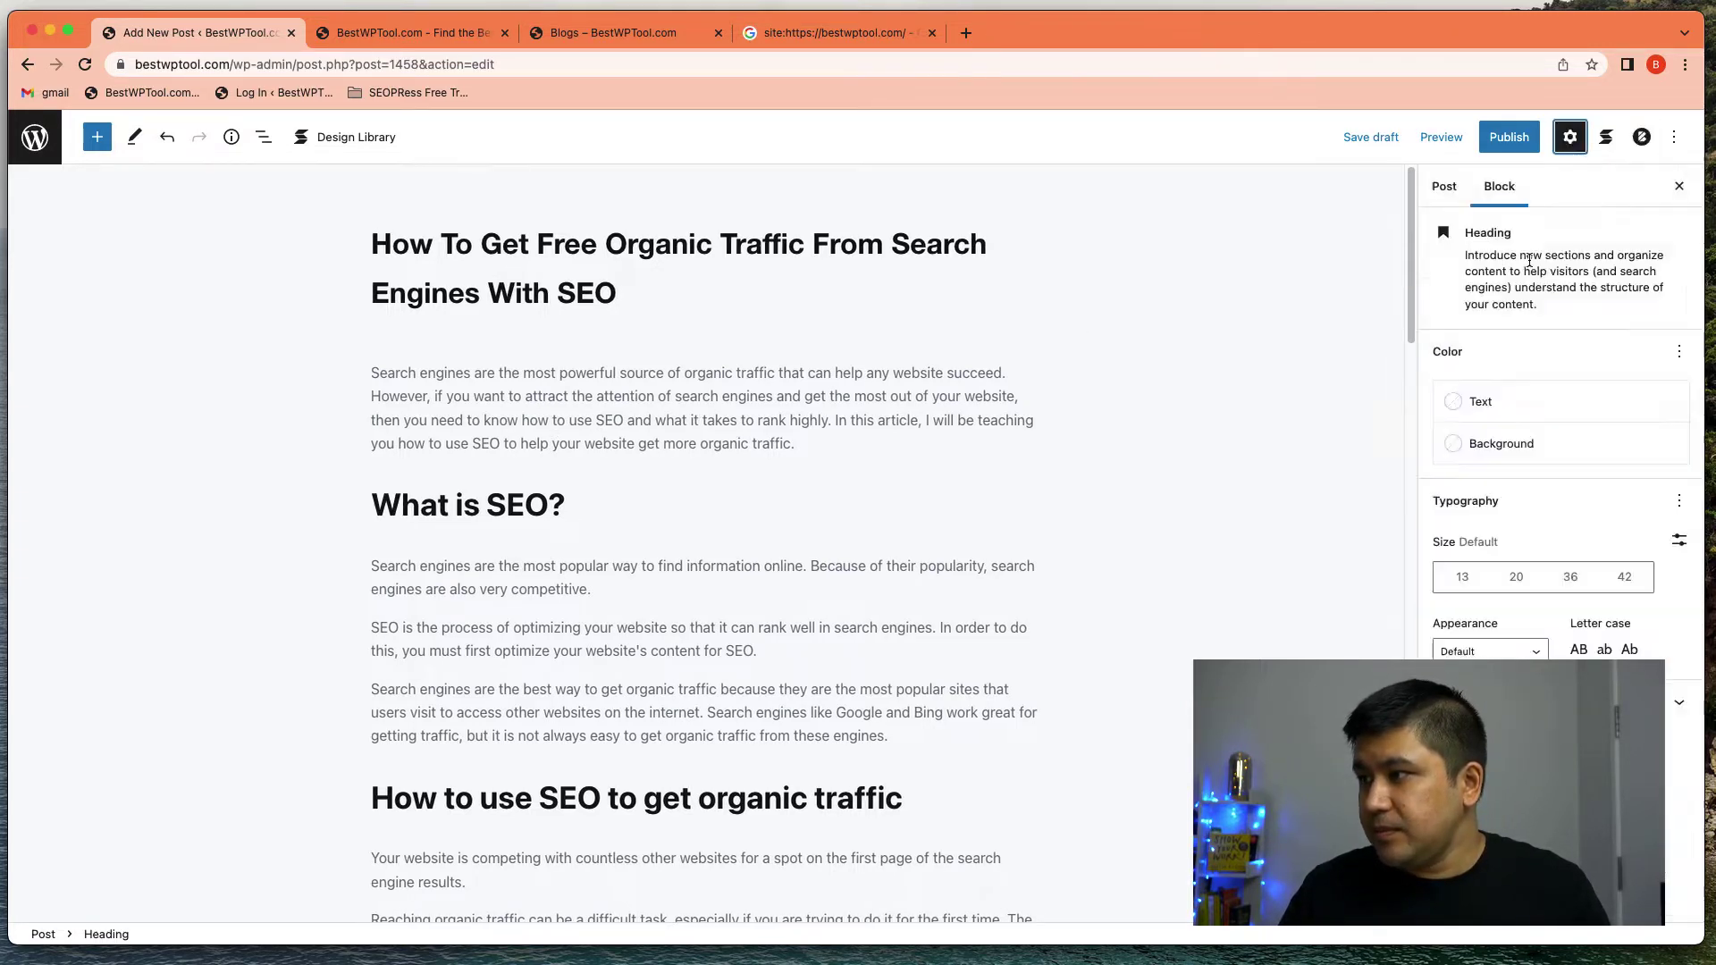
left_click(1450, 205)
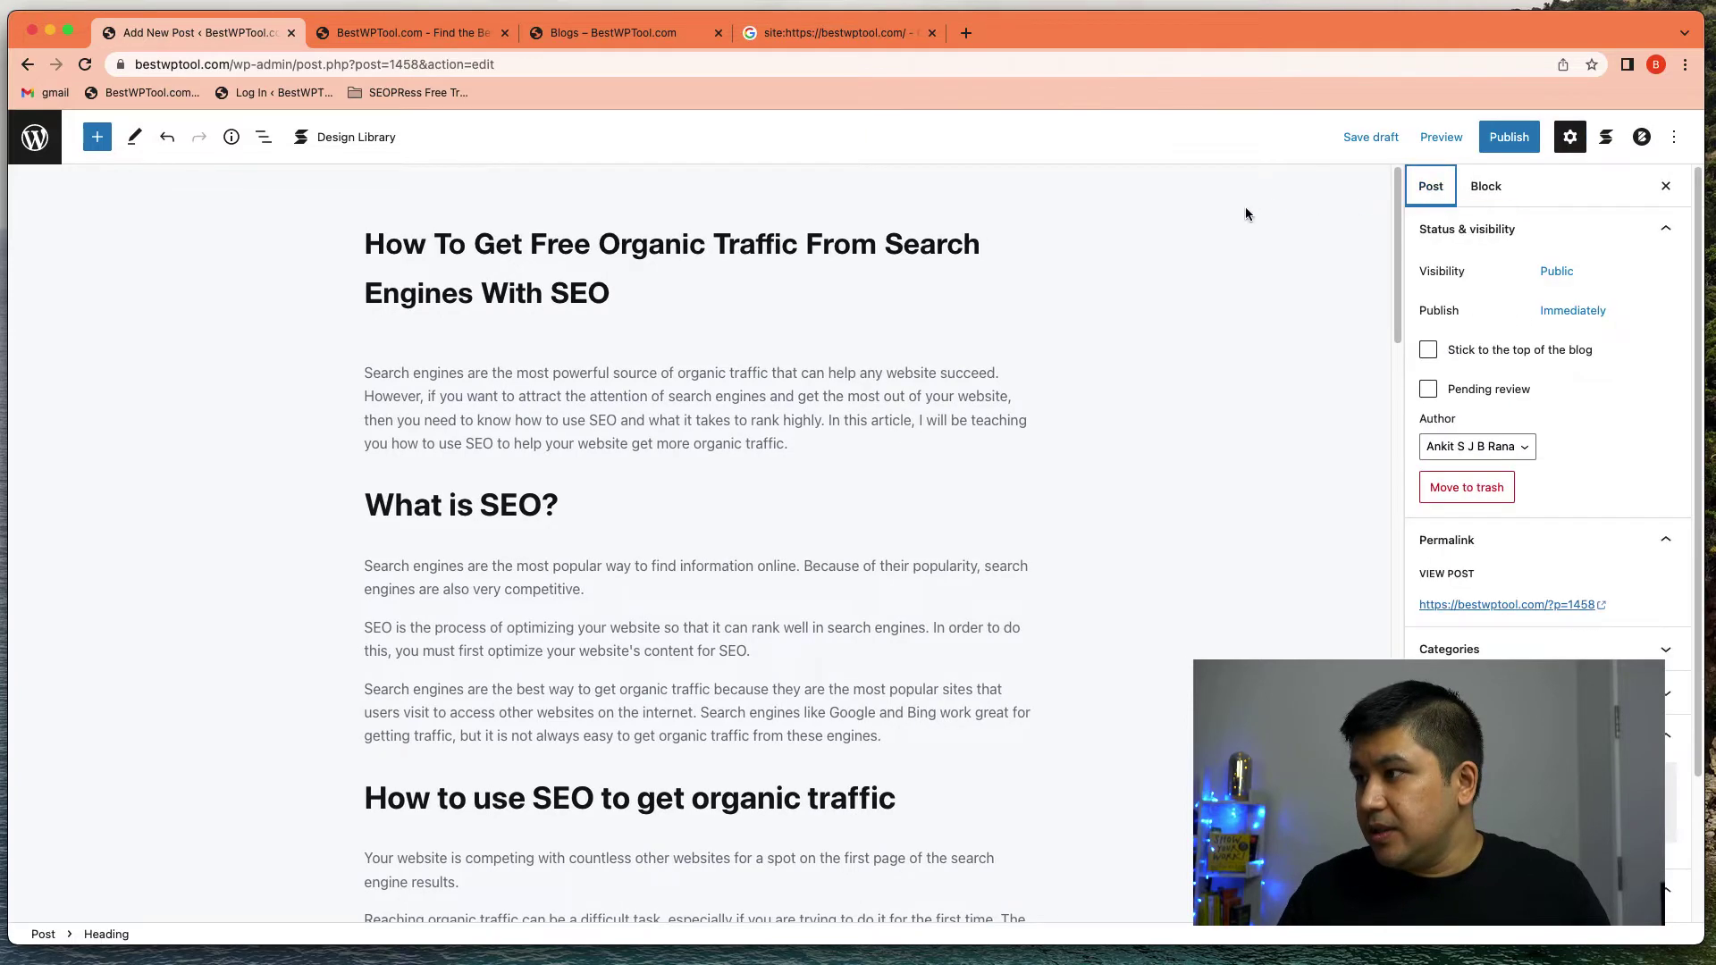
scroll(1567, 416, "down", 4)
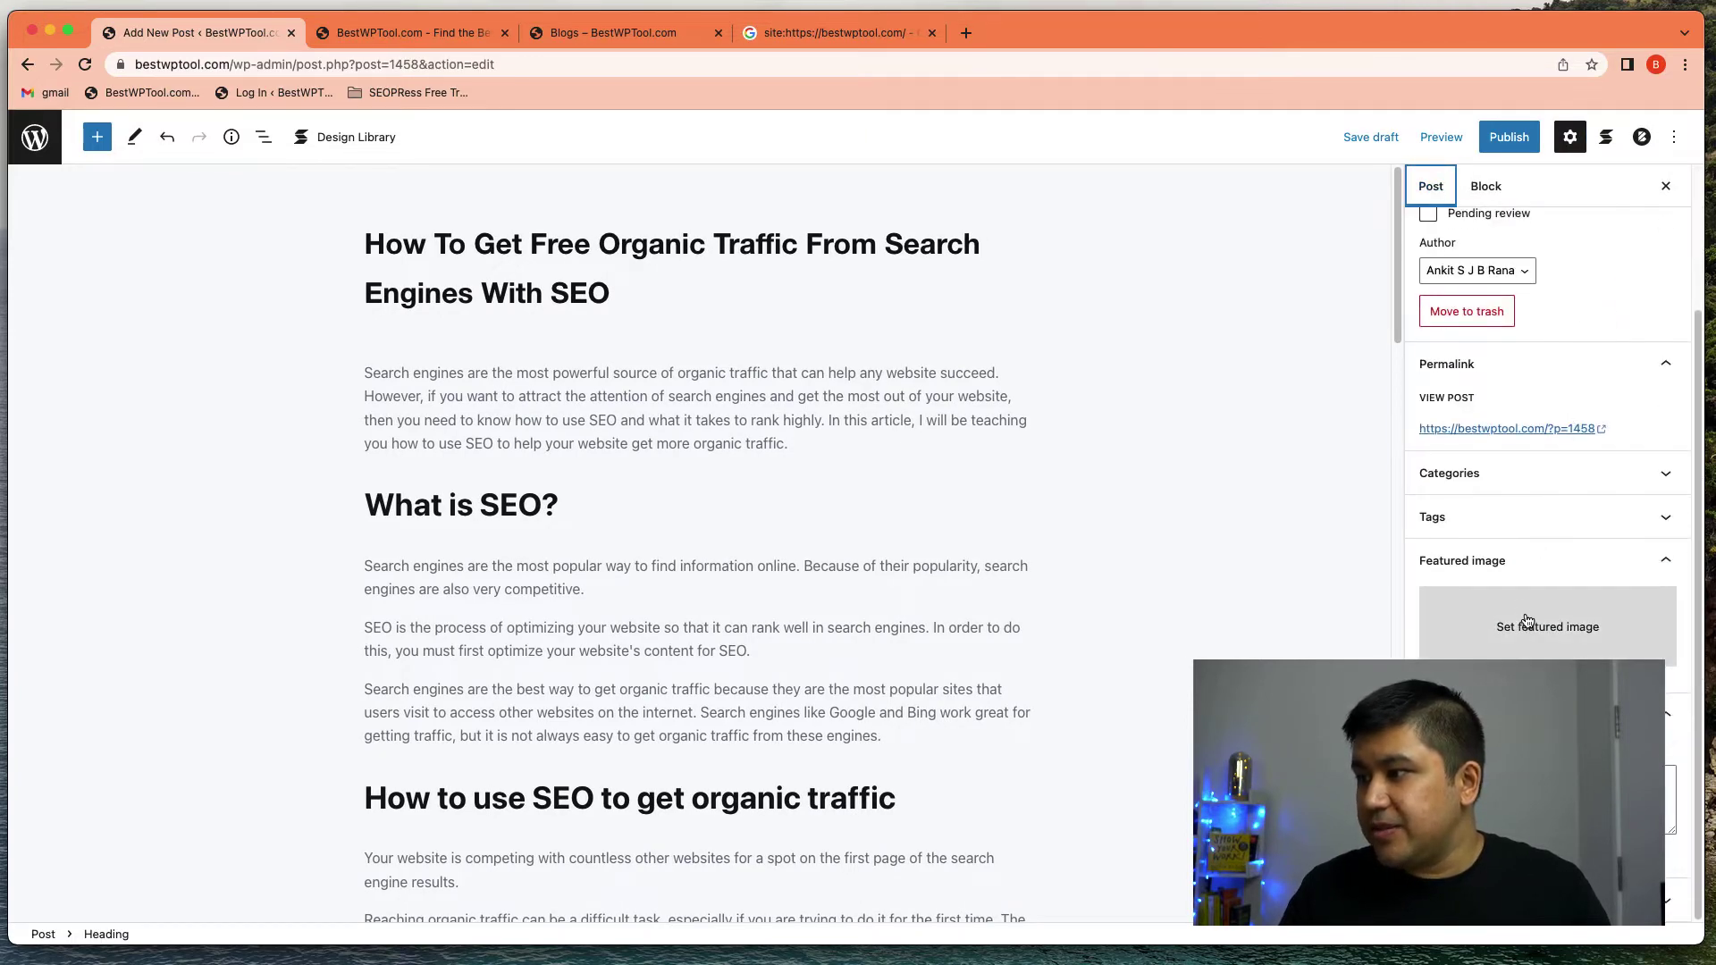
left_click(1527, 621)
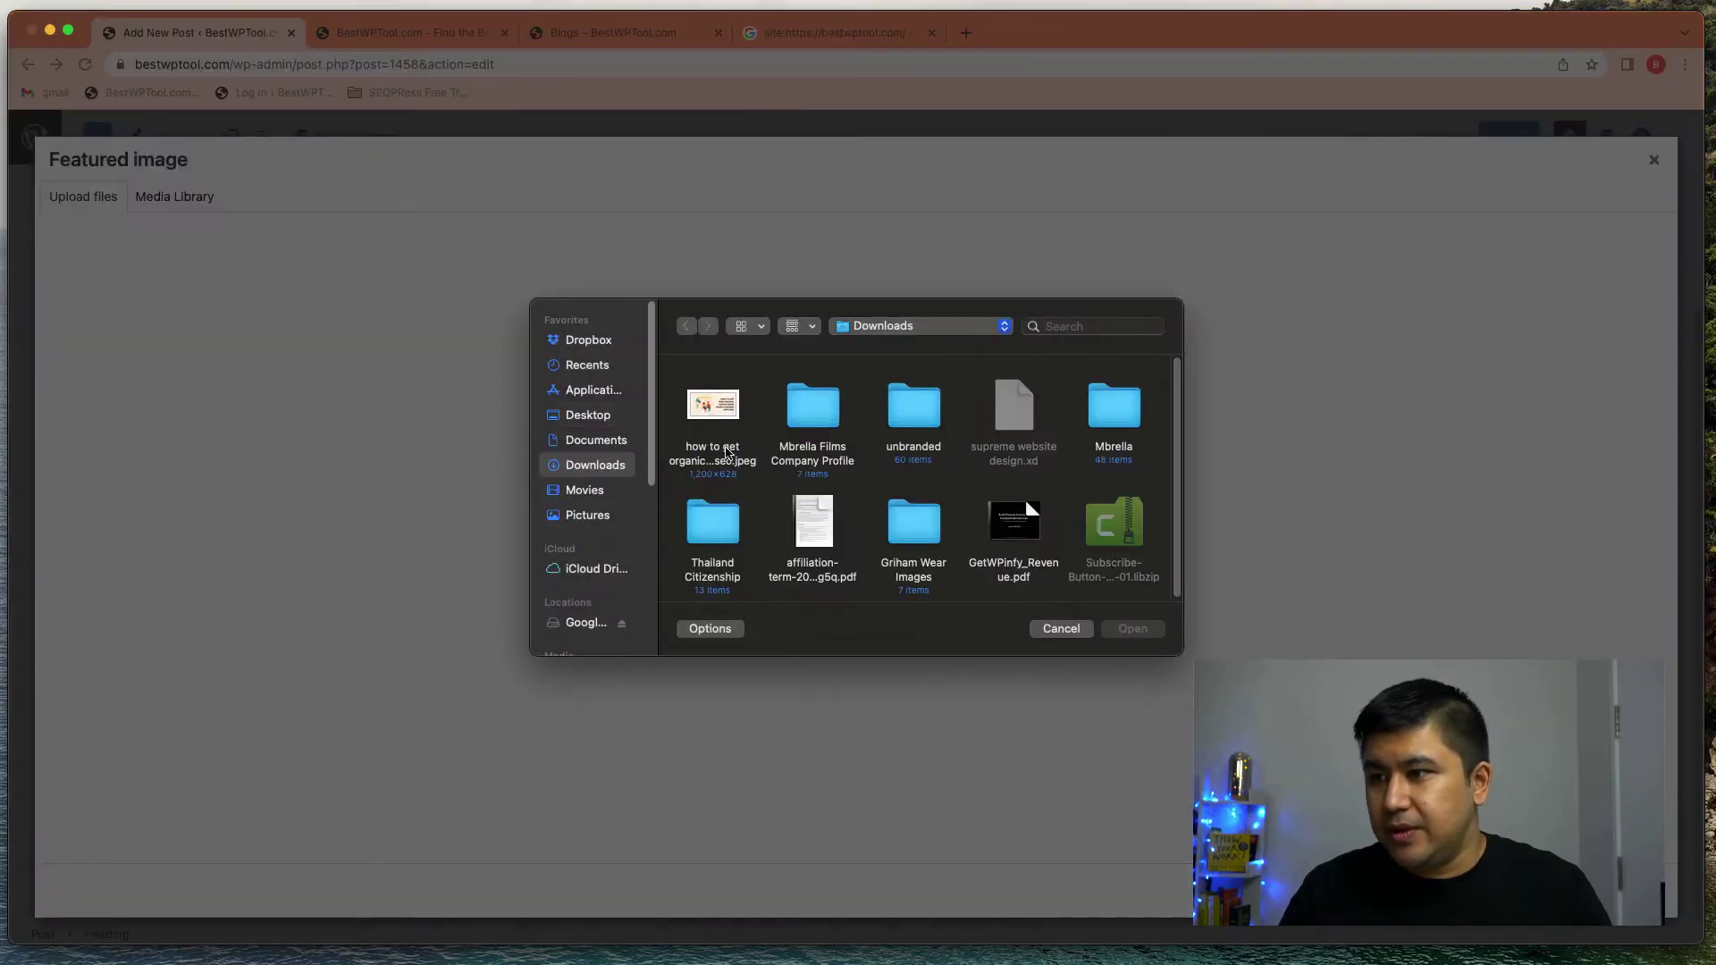
left_click(727, 453)
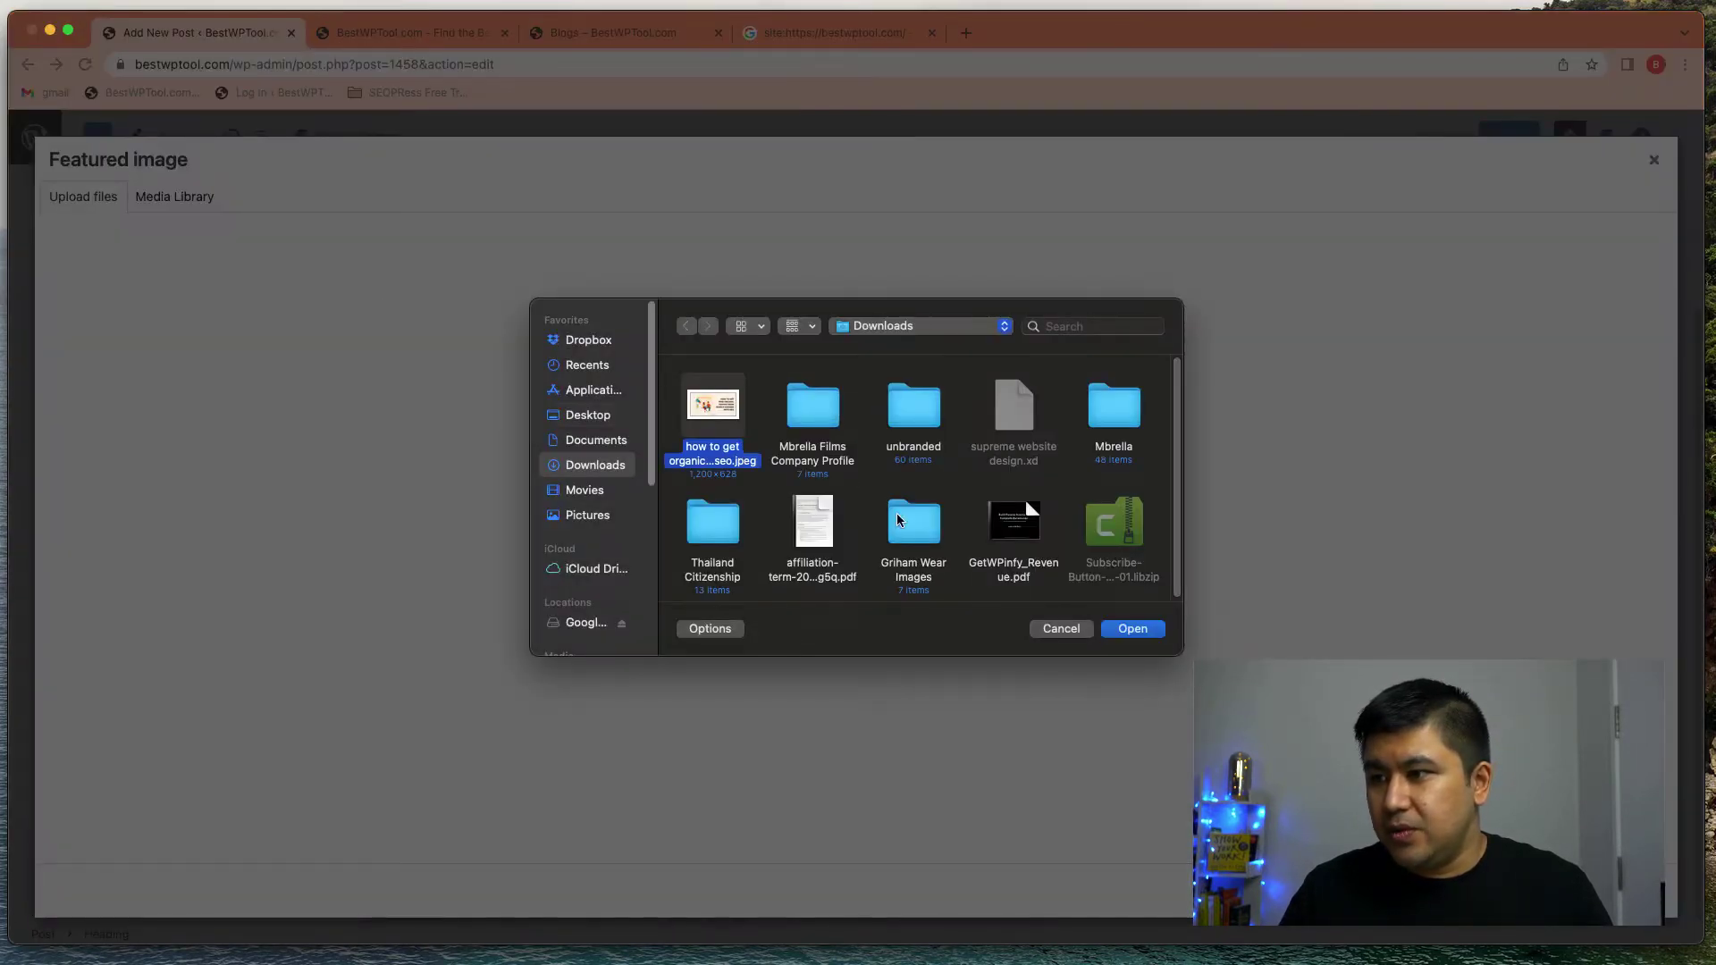
left_click(1132, 628)
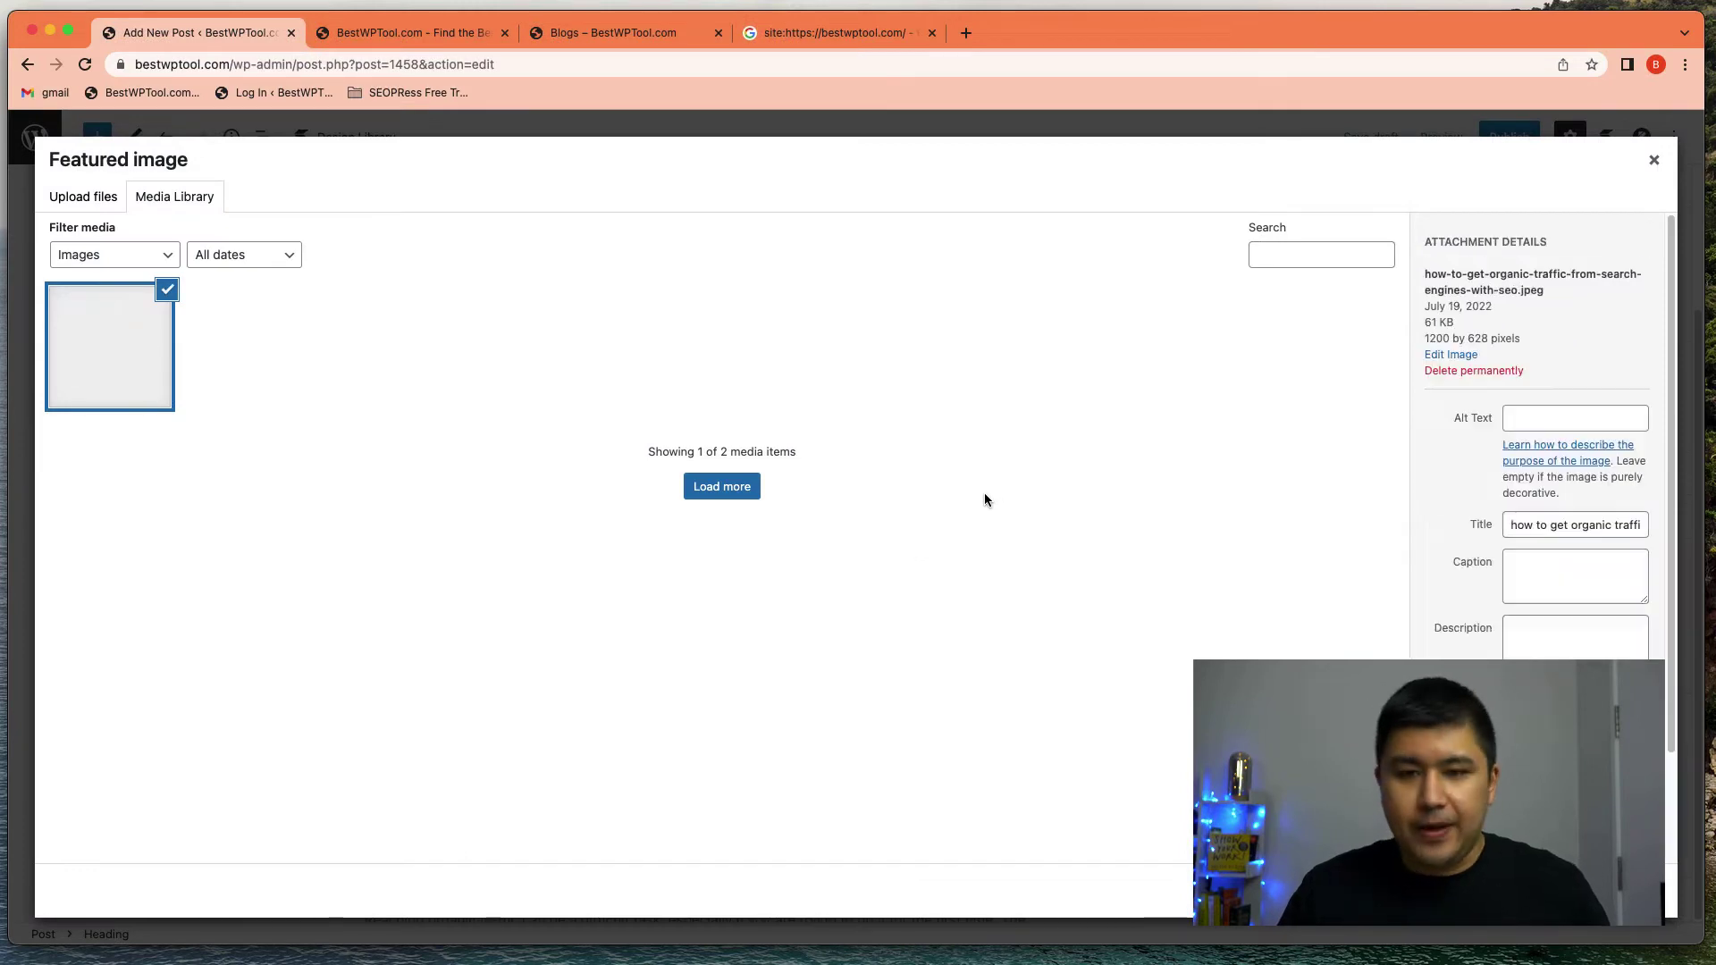
Step: Copy the image title into its alt text and set it as the featured image
left_click(1573, 582)
key("ctrl+a")
key("ctrl+c")
left_click(1556, 467)
key("ctrl+v")
left_click(1600, 891)
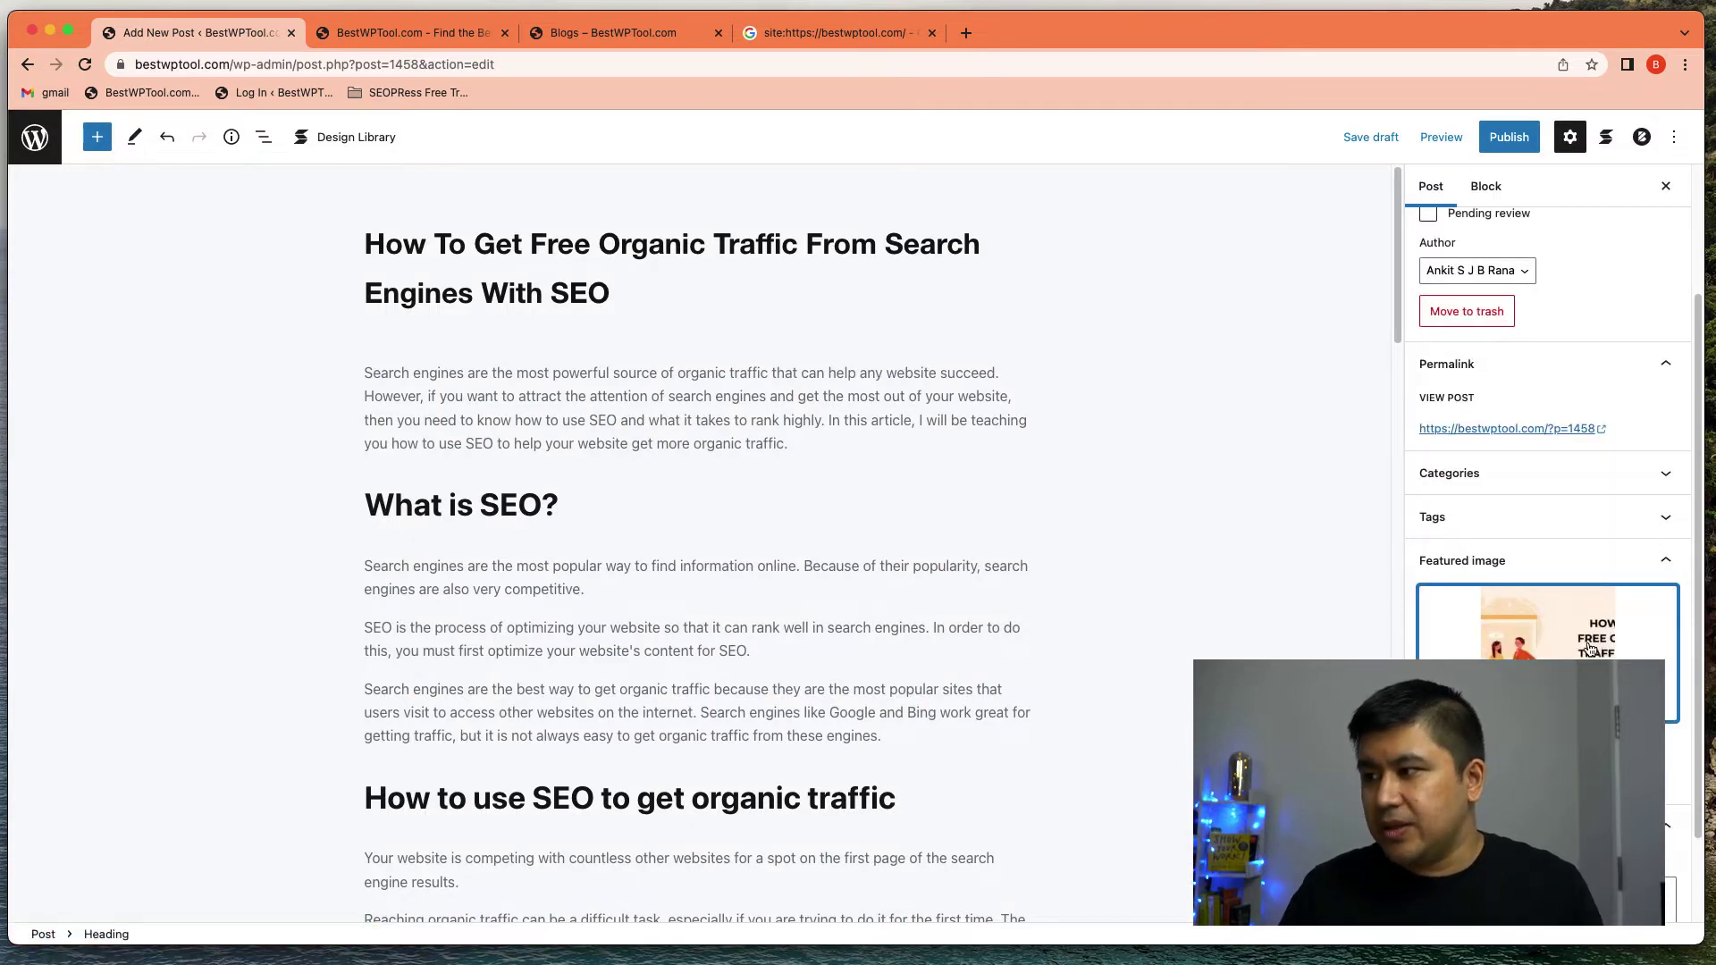
scroll(1594, 649, "up", 3)
Step: Save the draft and delete 'how-to-' from the start of the URL slug
left_click(1370, 137)
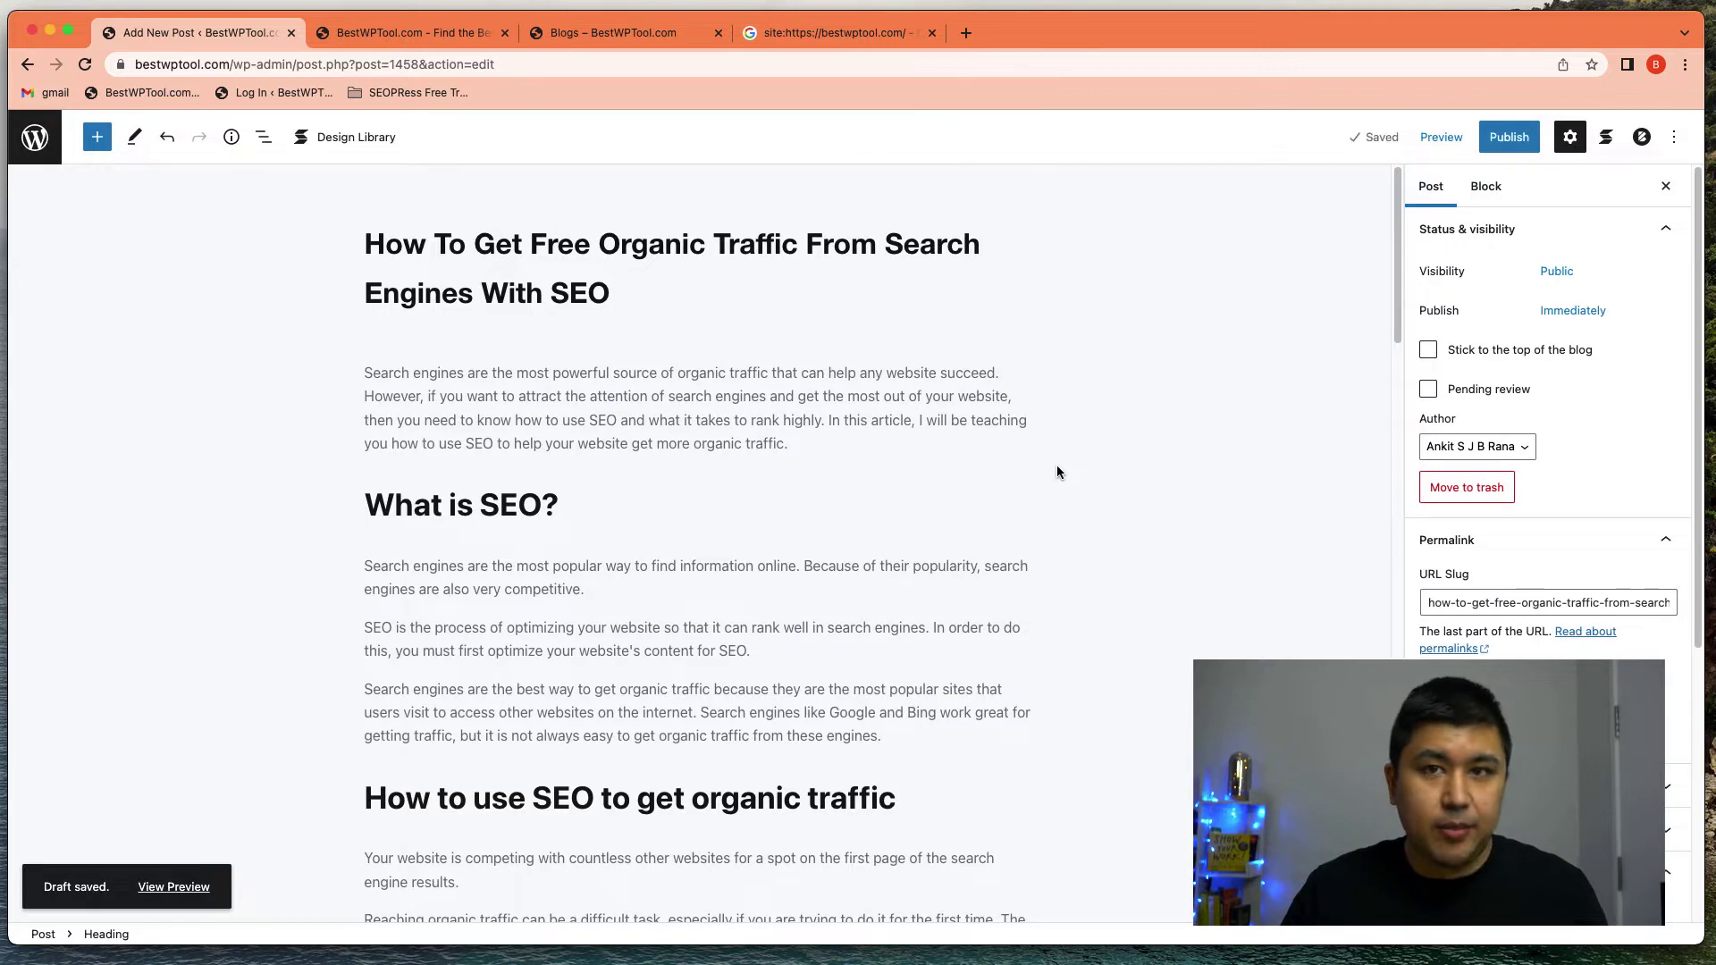
left_click(1442, 602)
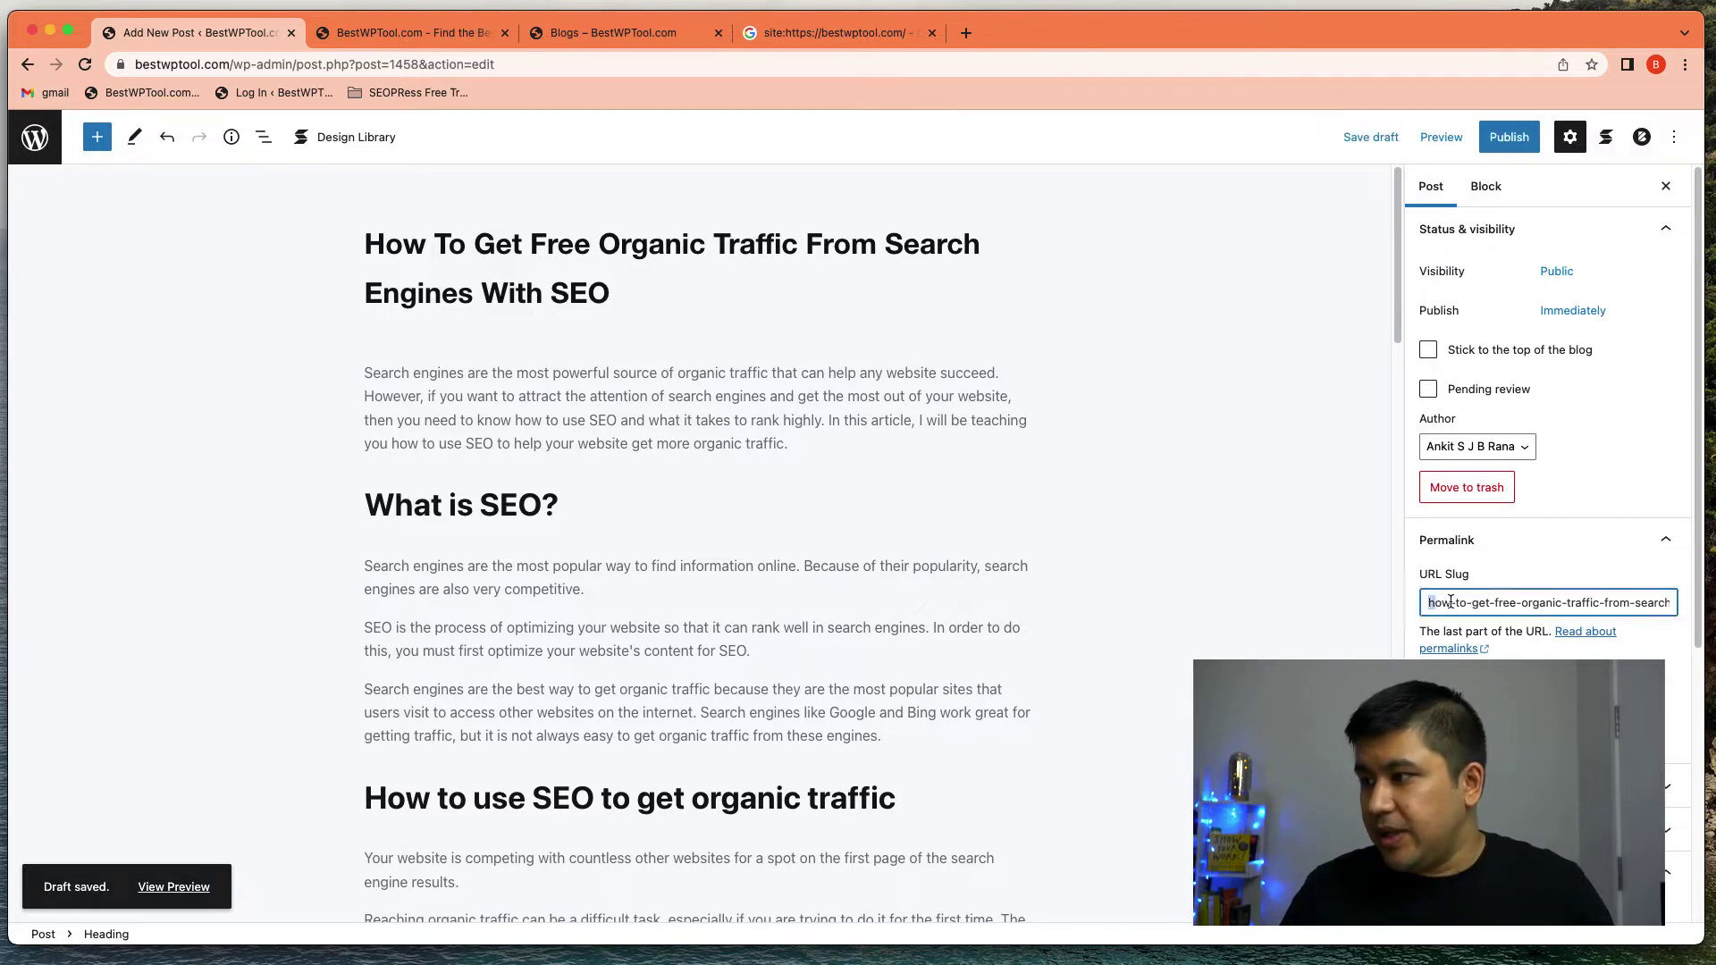
left_click_drag(1480, 602, 1690, 609)
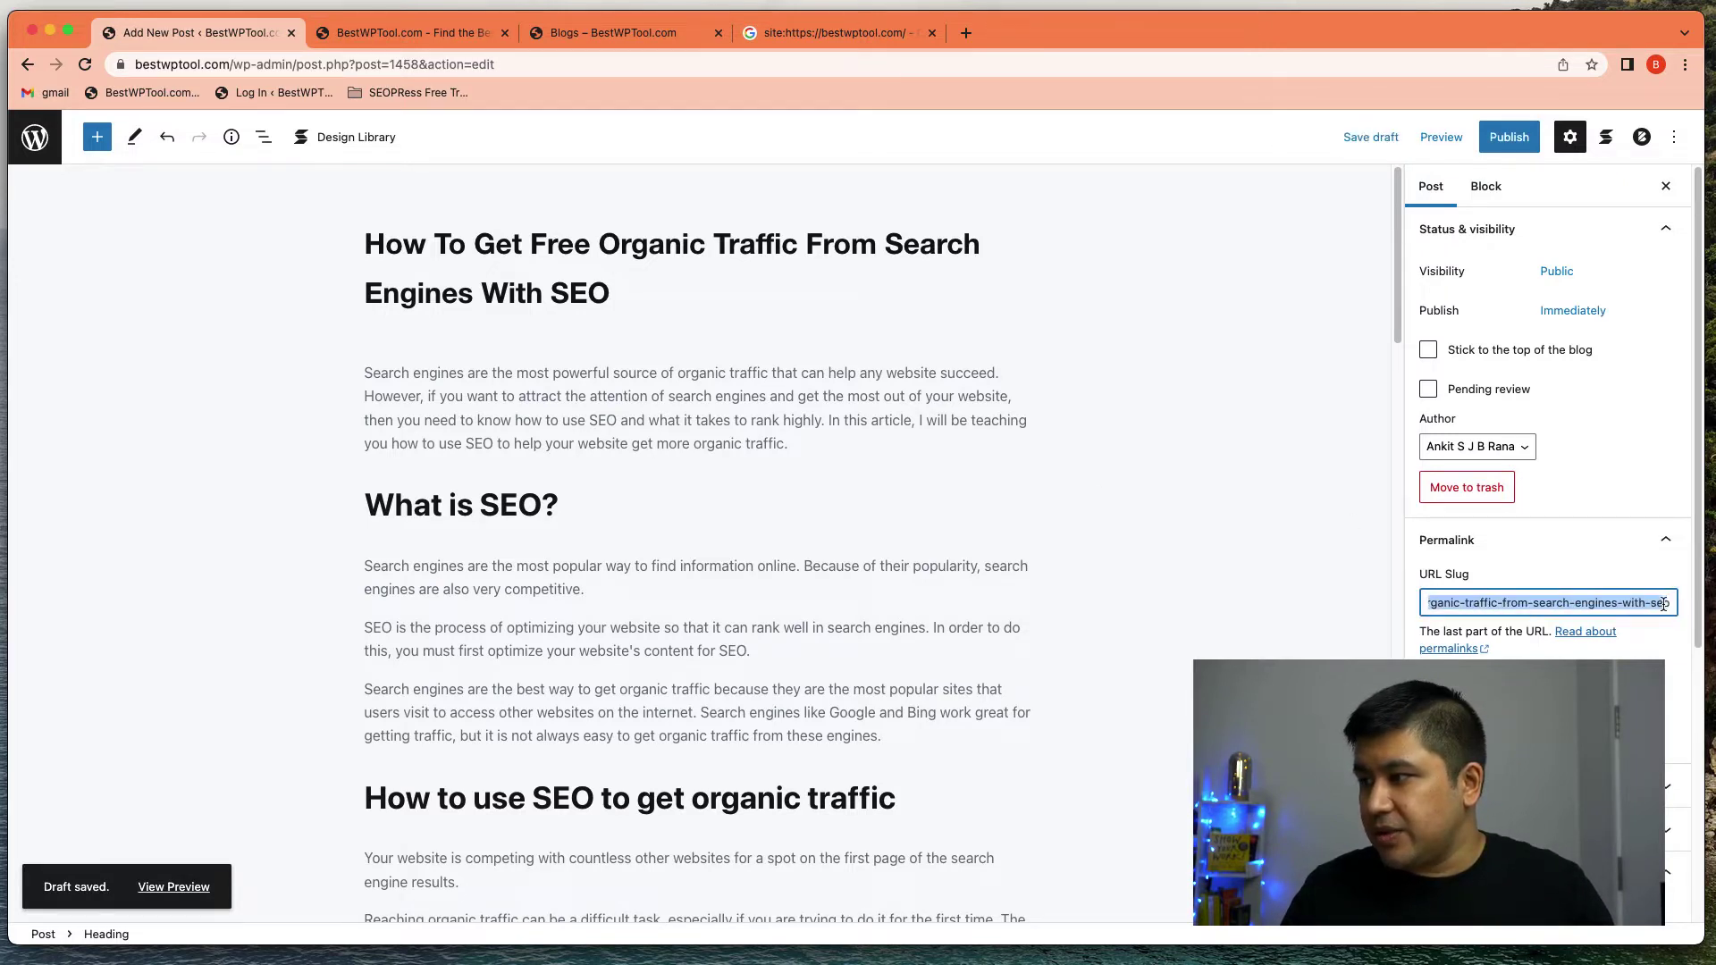
left_click(1622, 606)
left_click_drag(1518, 604, 1371, 602)
left_click(1479, 603)
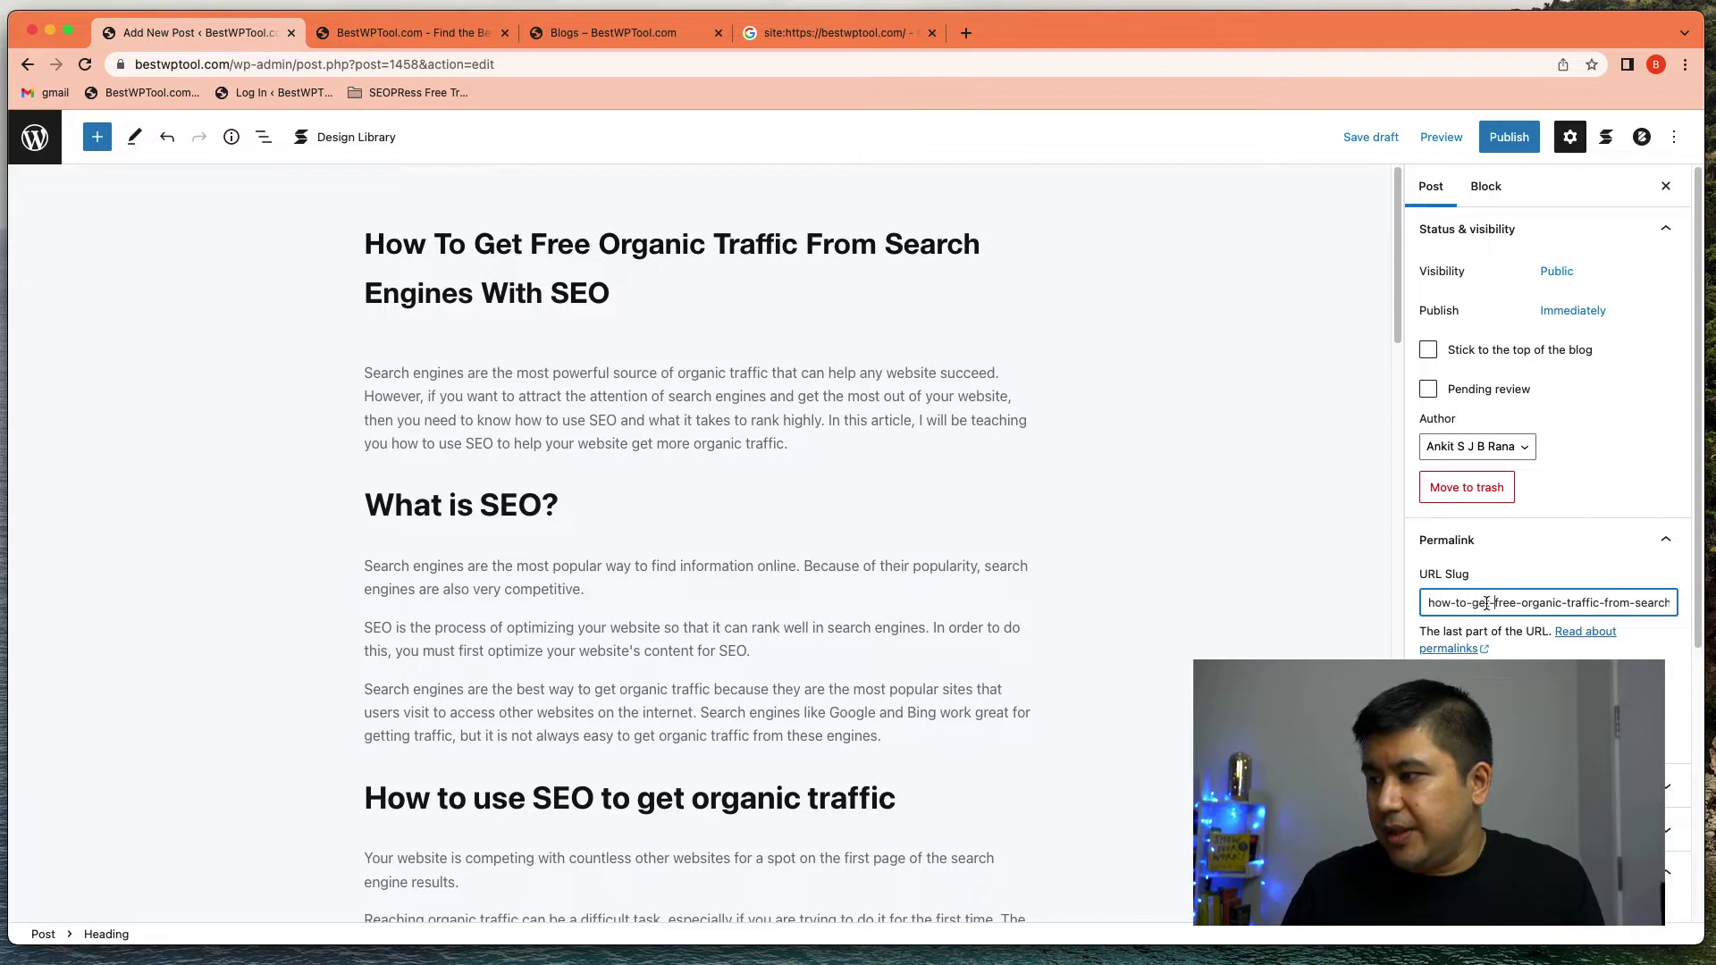
left_click_drag(1473, 605, 1636, 607)
key("BackSpace")
Step: Remove 'from-search-engines' from the slug, leaving get-free-organic-traffic-with-seo
left_click(1636, 607)
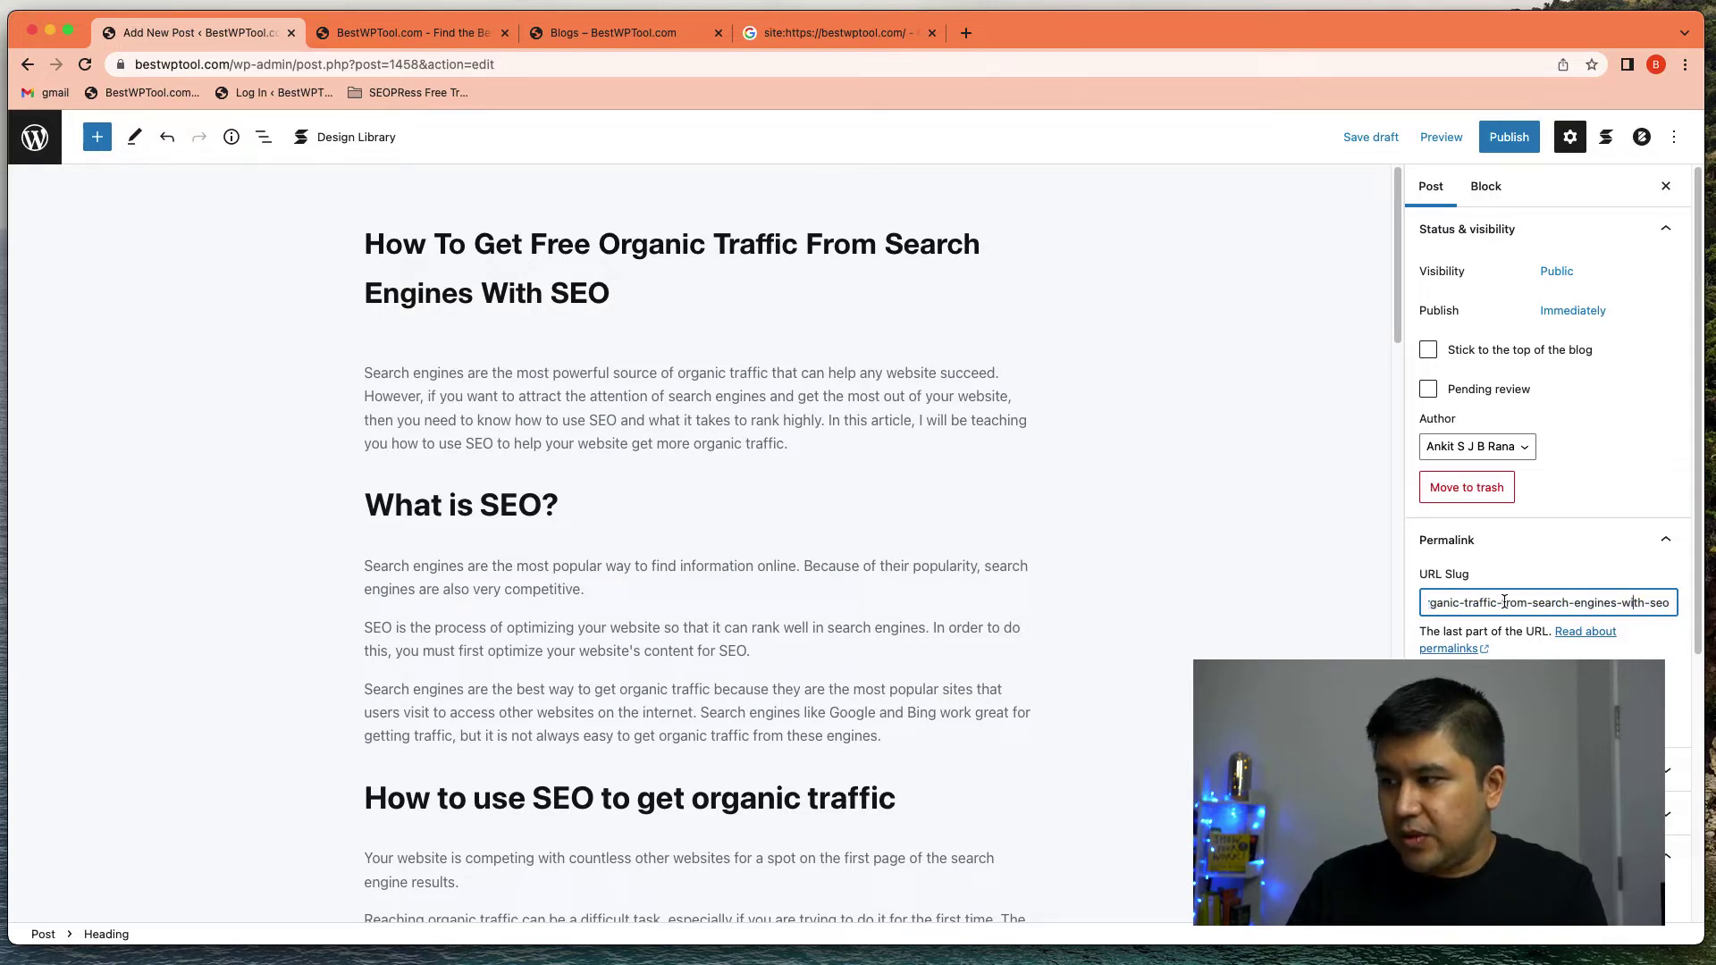
left_click_drag(1536, 601, 1616, 601)
key("BackSpace")
key("BackSpace")
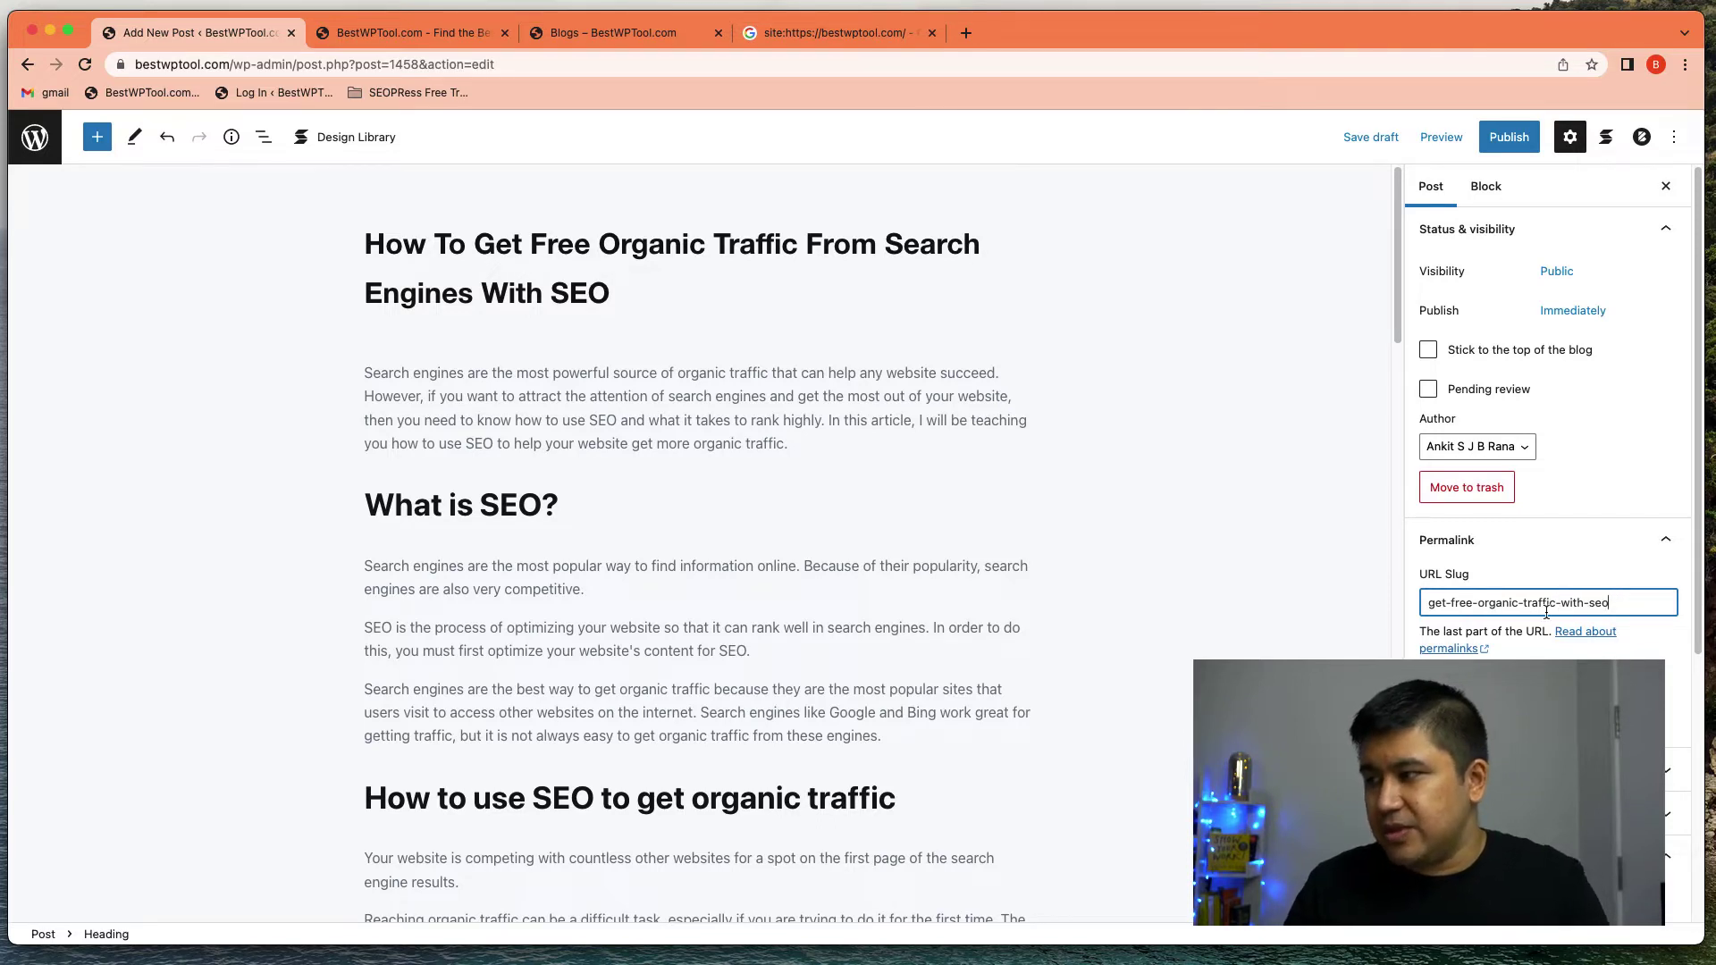
left_click(733, 287)
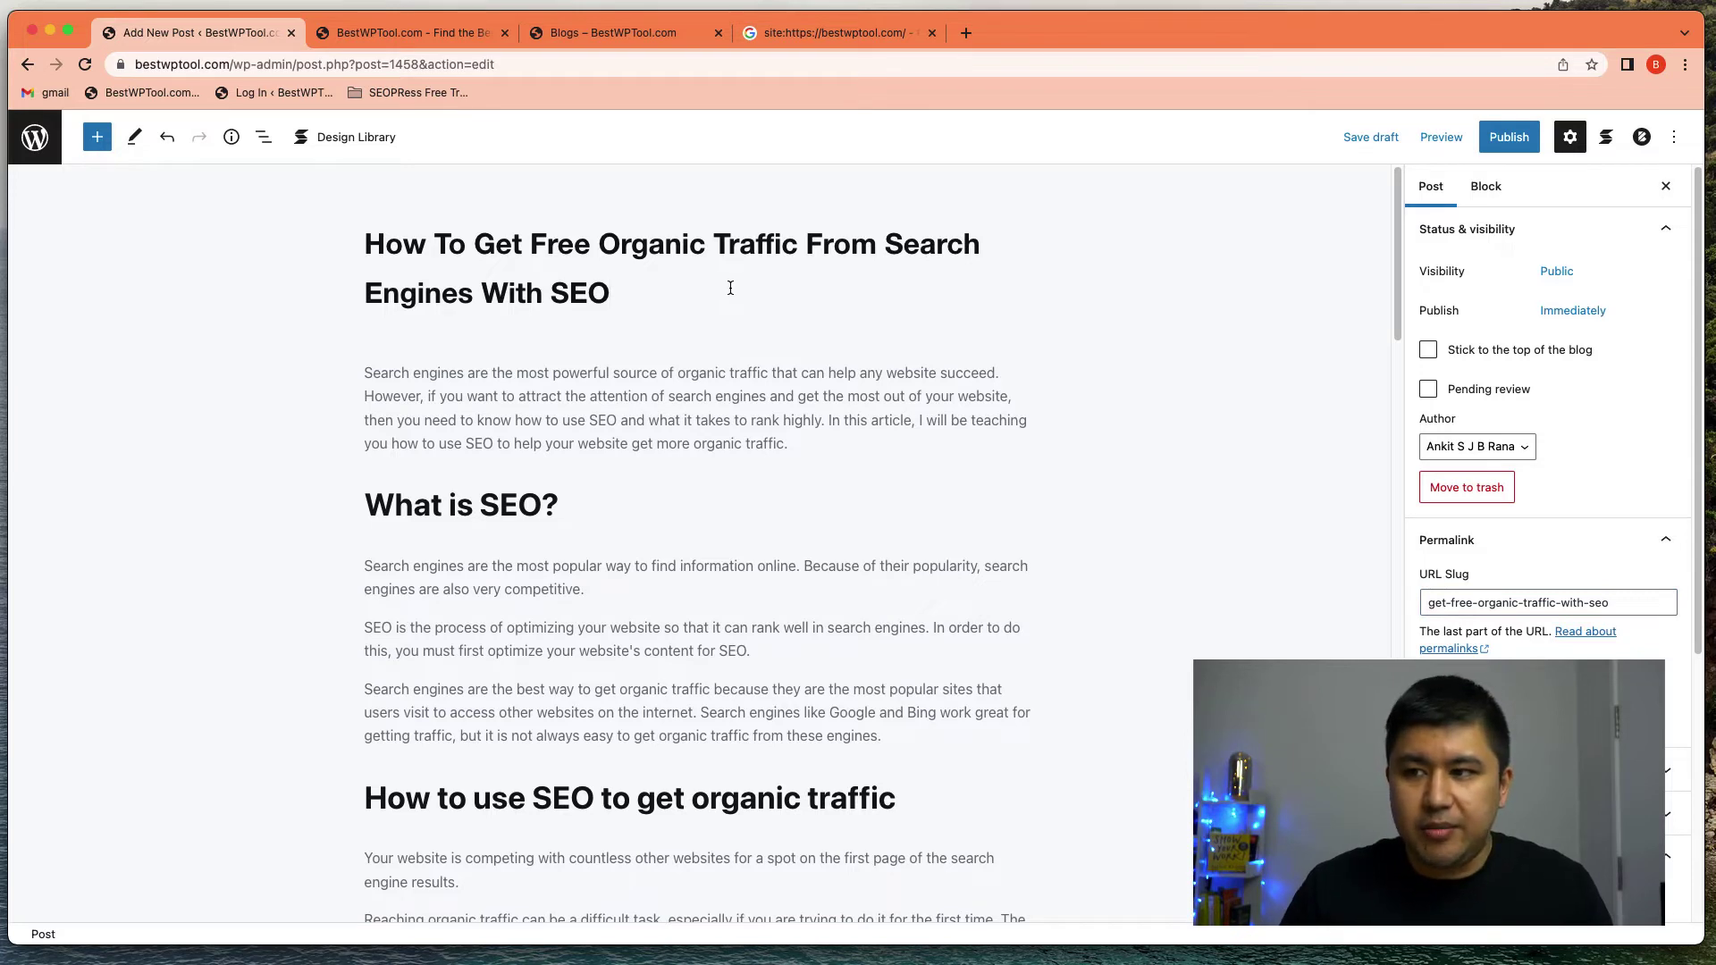
left_click(1662, 599)
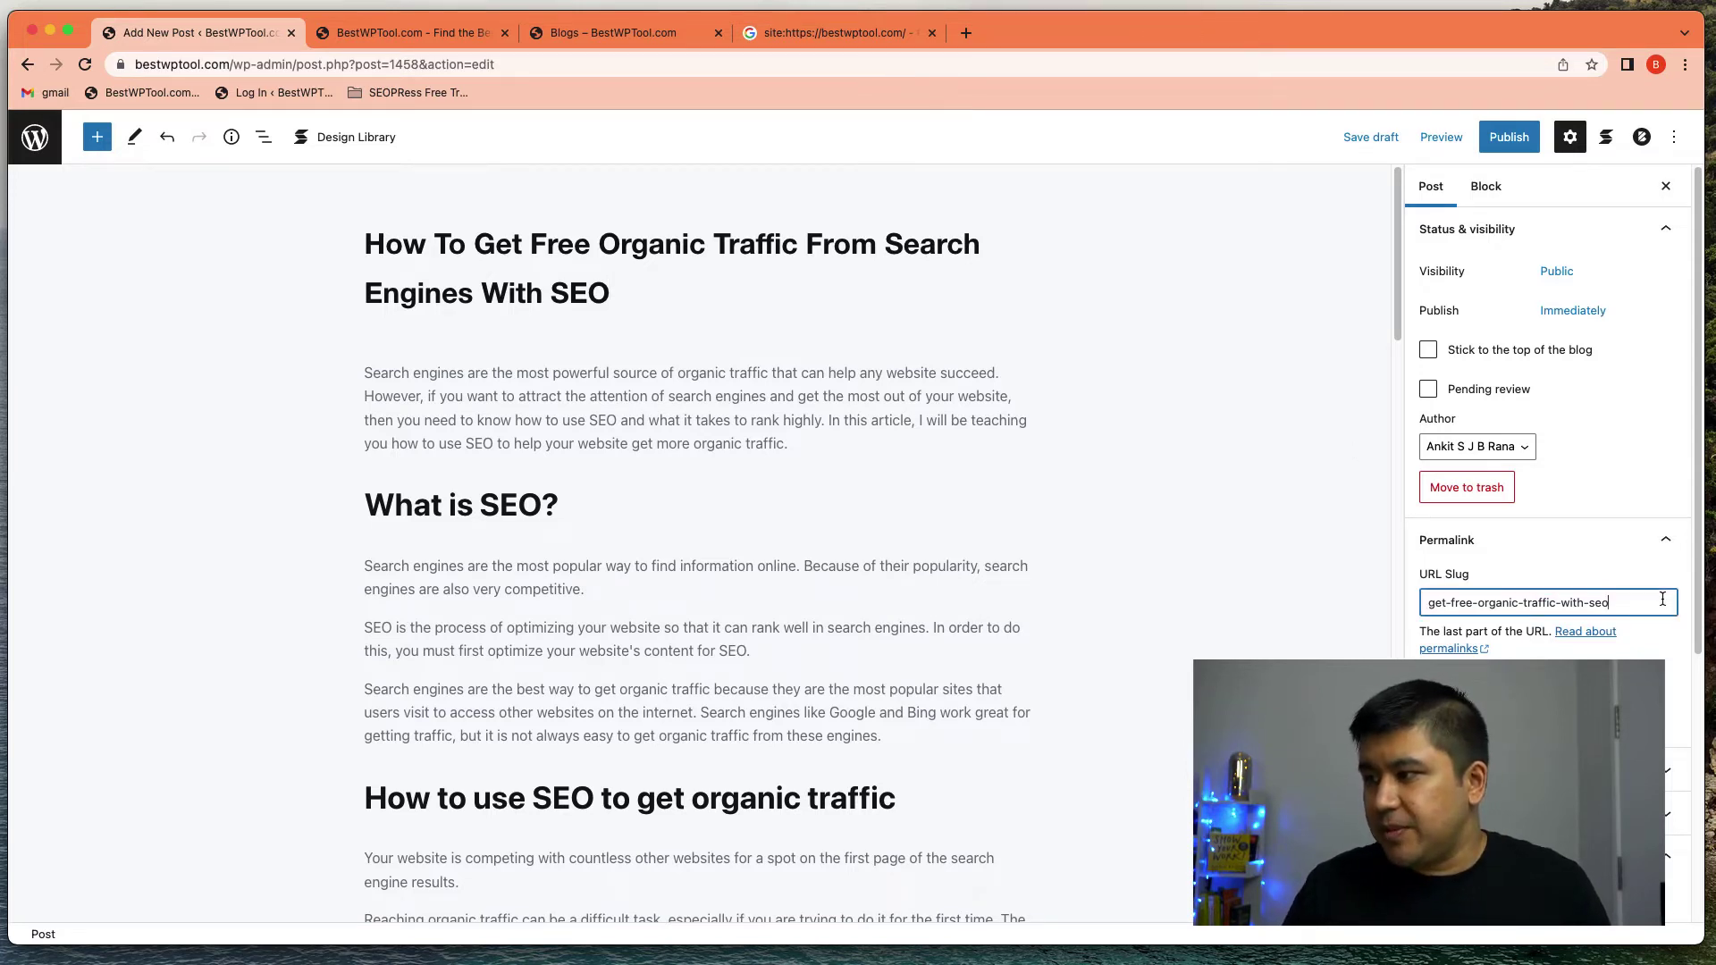
Step: Publish the post and dismiss the post-publish summary
left_click(1499, 145)
left_click(1515, 137)
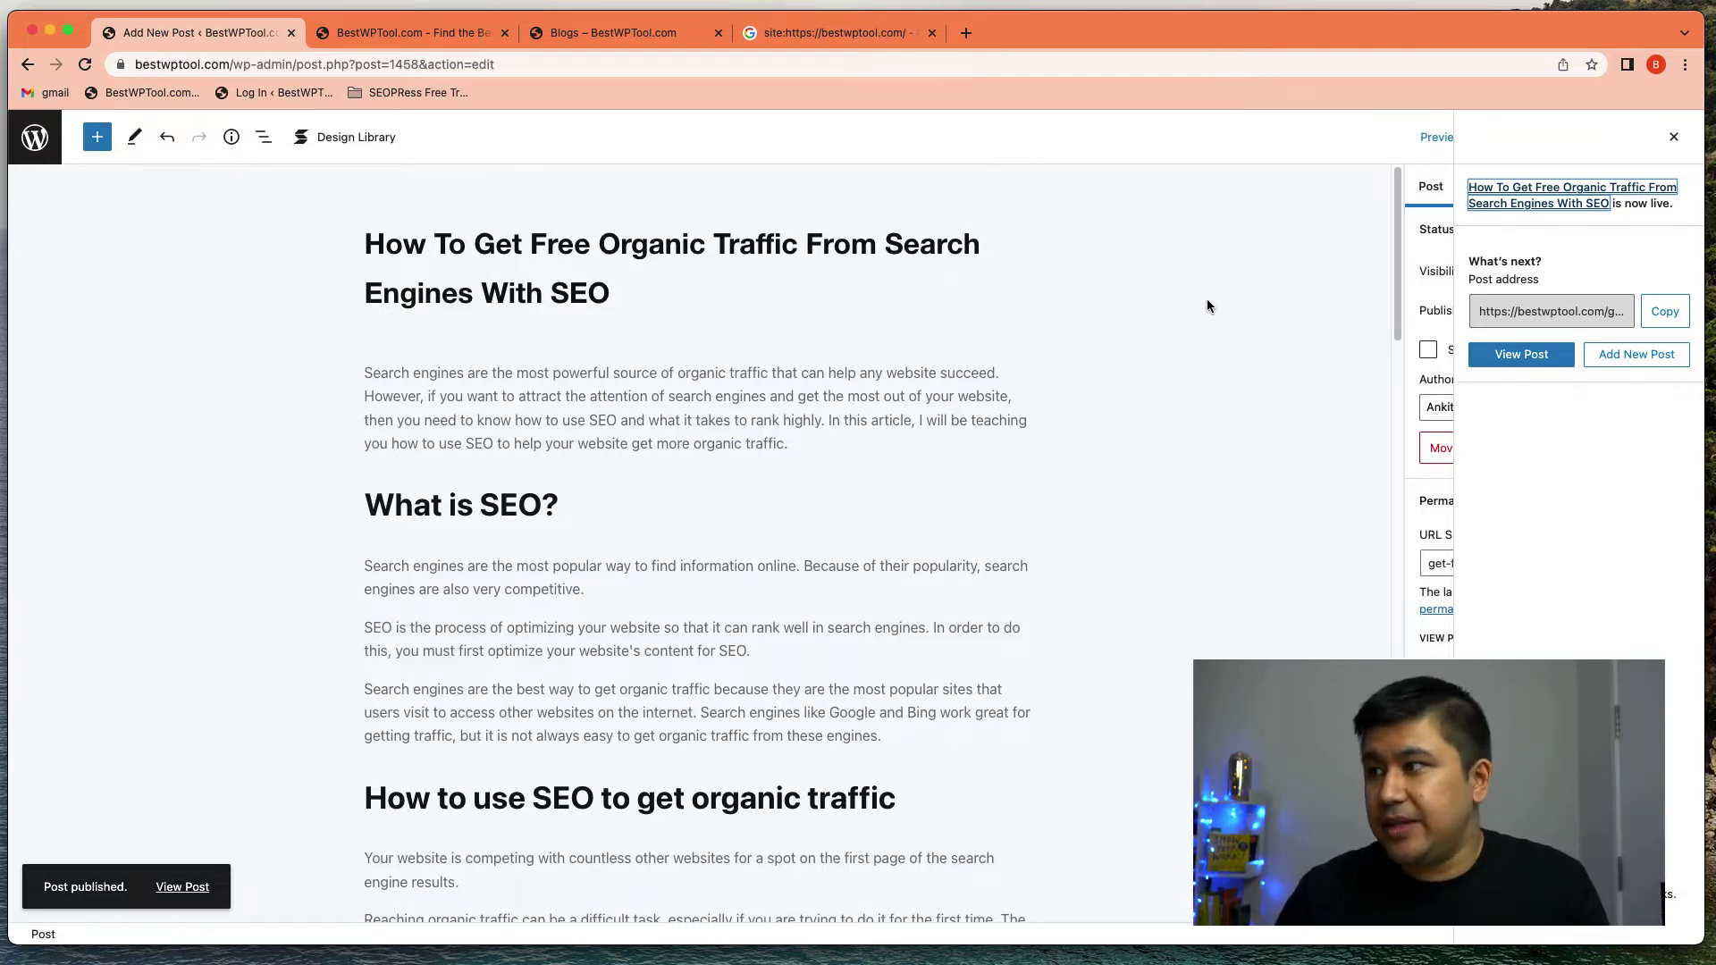
left_click(1671, 138)
scroll(656, 285, "down", 20)
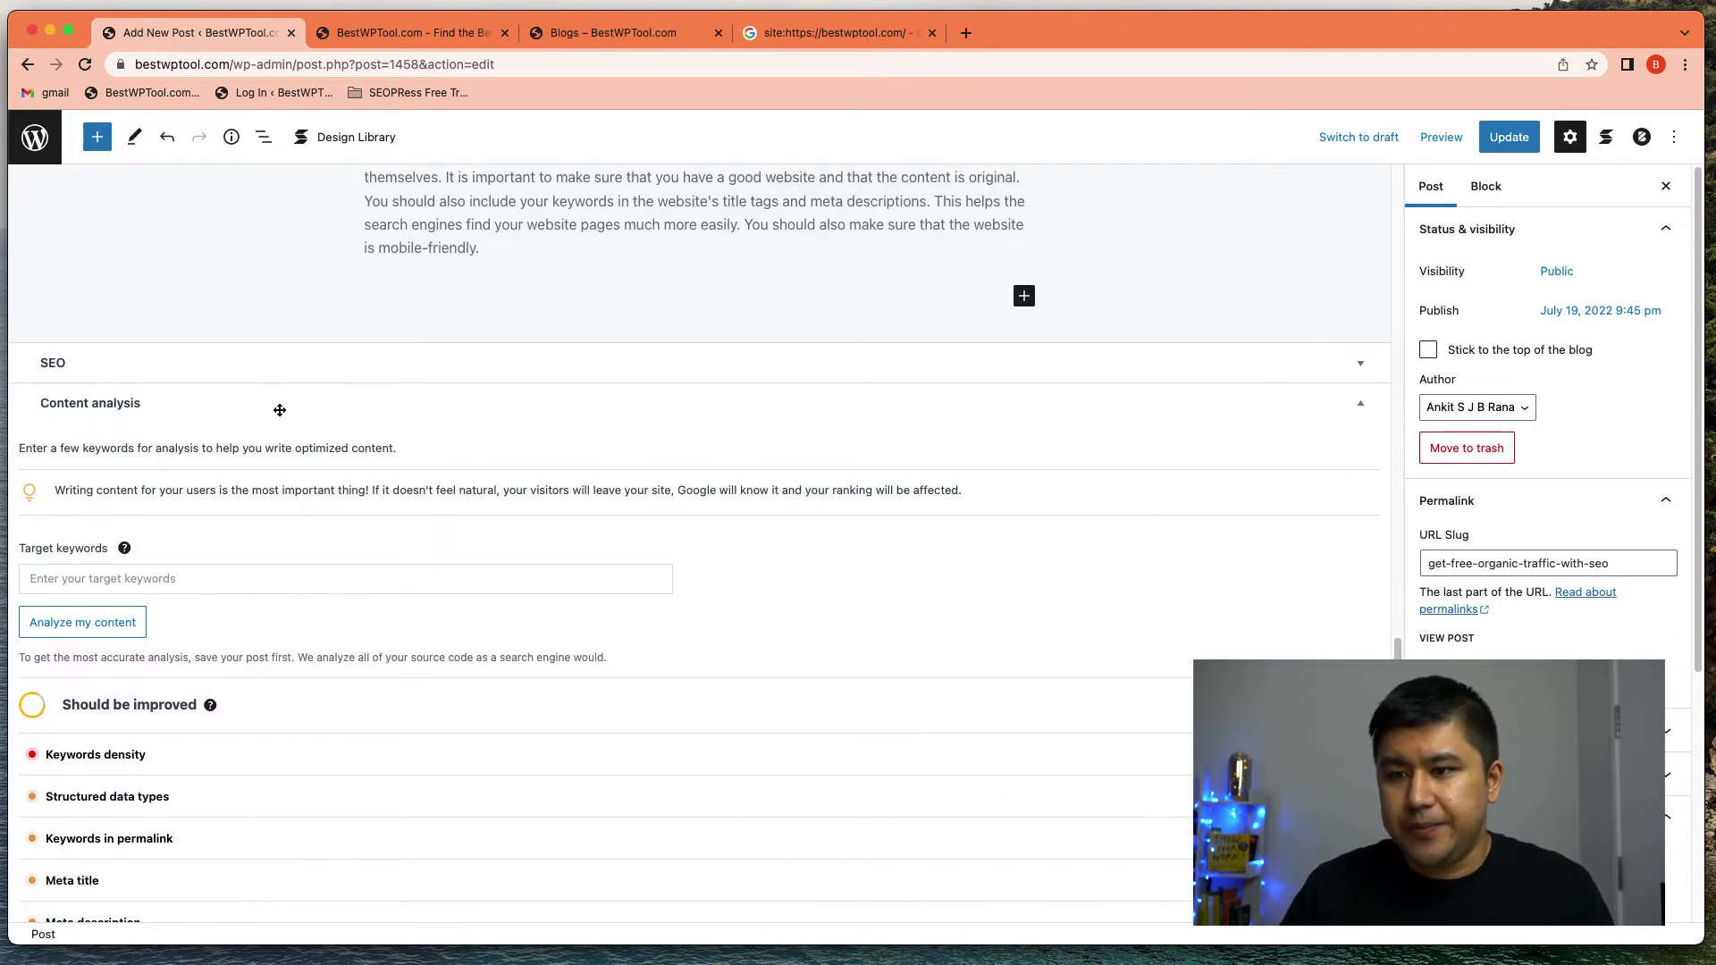
scroll(358, 410, "down", 5)
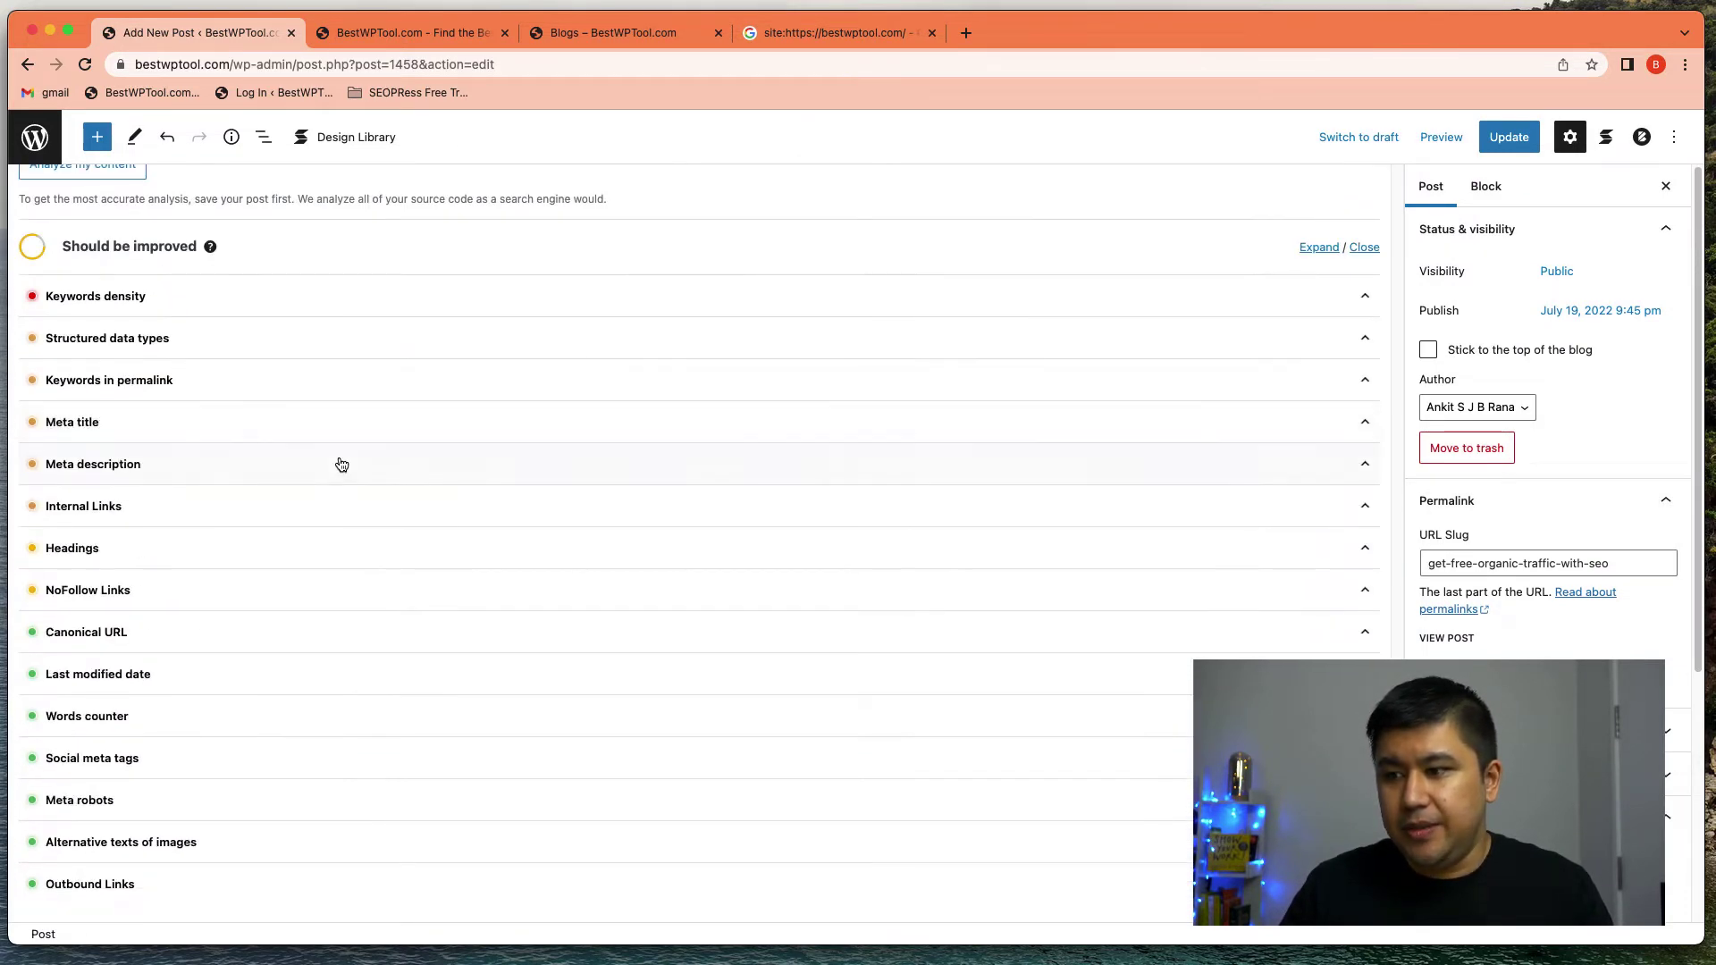
scroll(374, 563, "up", 7)
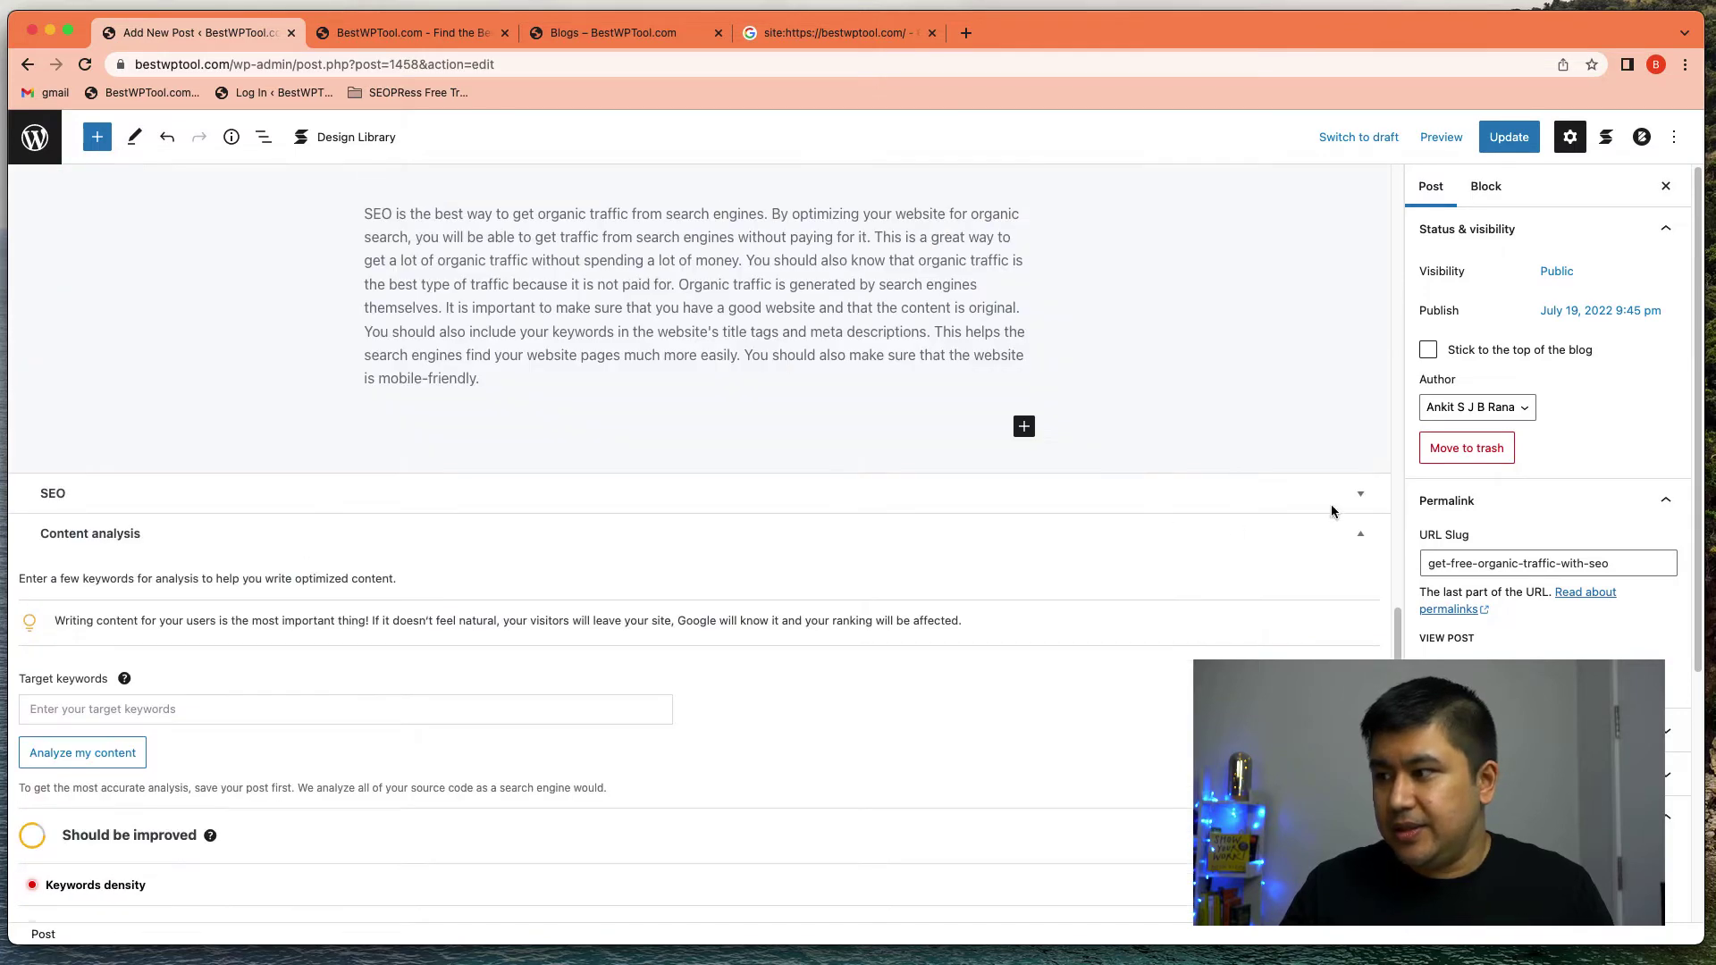
Step: Set the SEOPress SEO title to the post's full title
left_click(1361, 495)
scroll(72, 470, "down", 2)
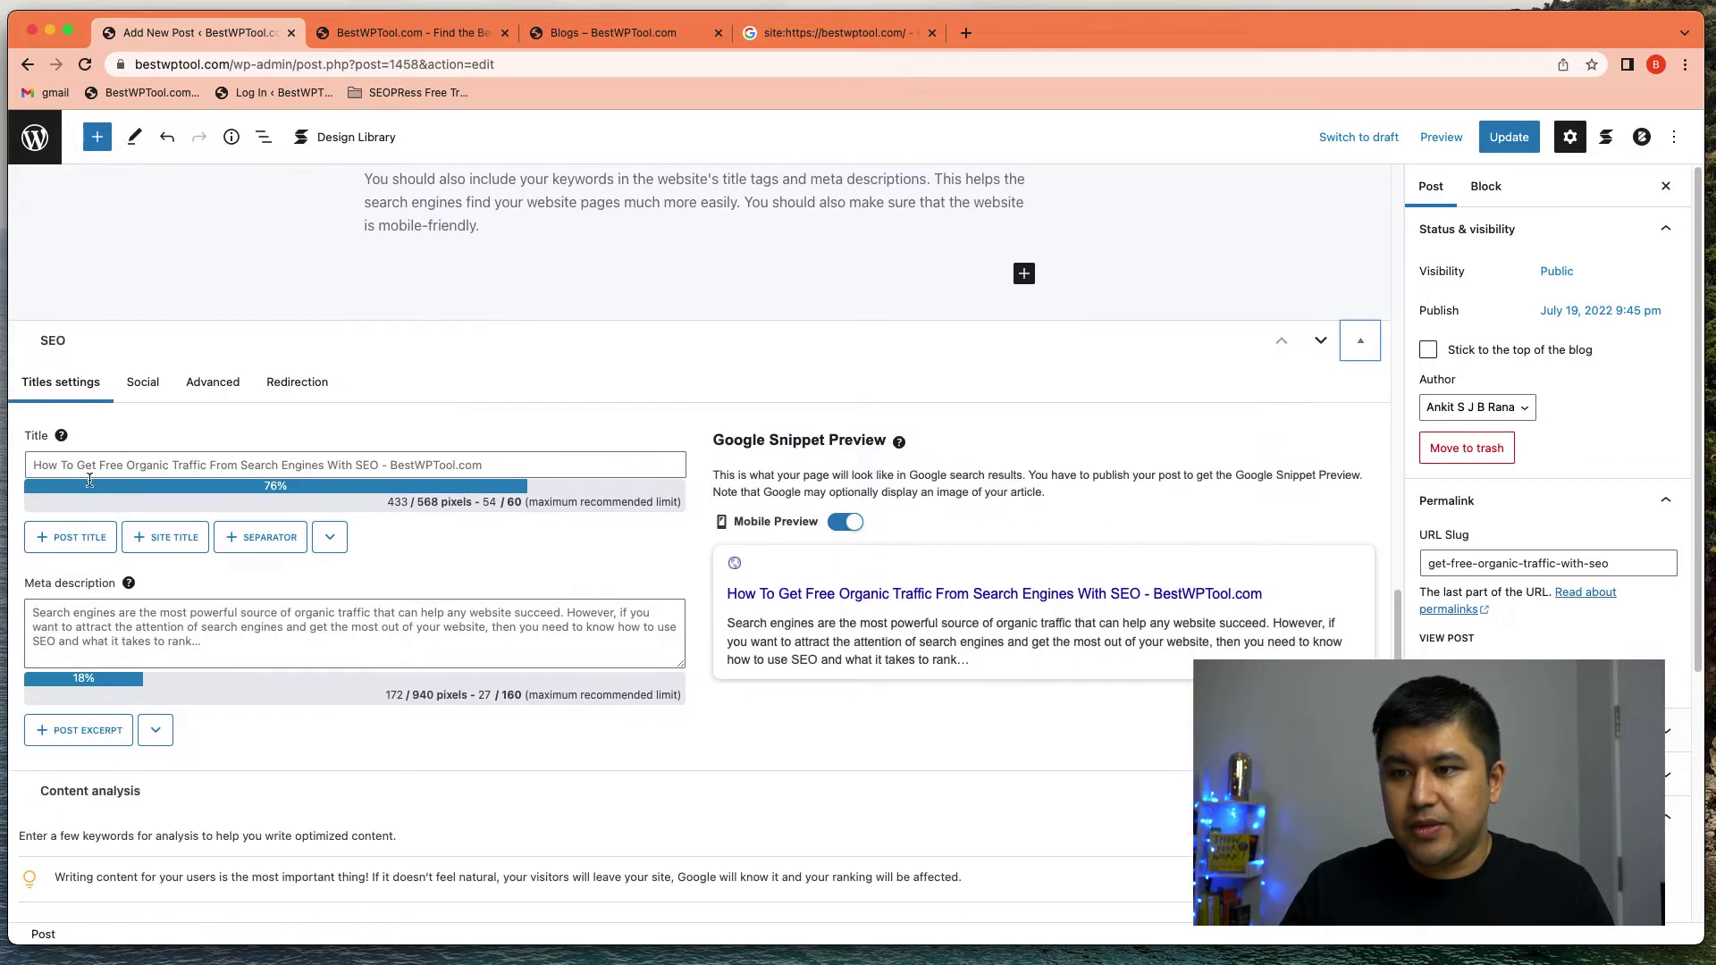
scroll(306, 325, "up", 15)
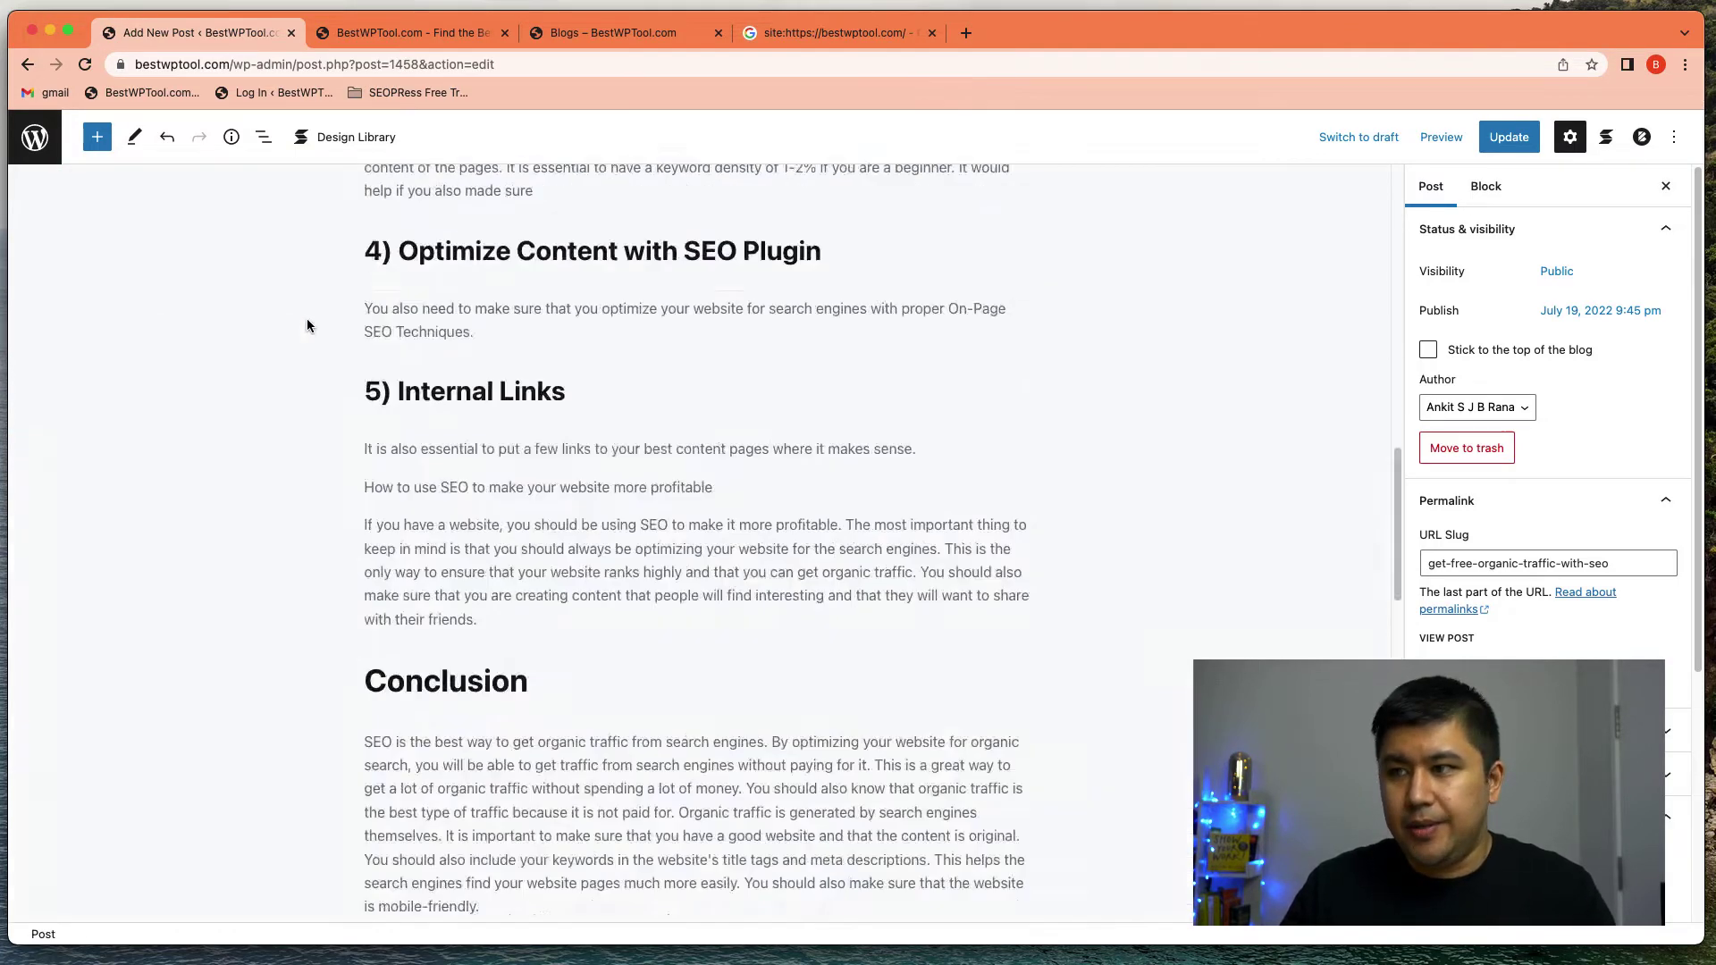
triple_click(397, 243)
key("super+c")
scroll(386, 262, "down", 15)
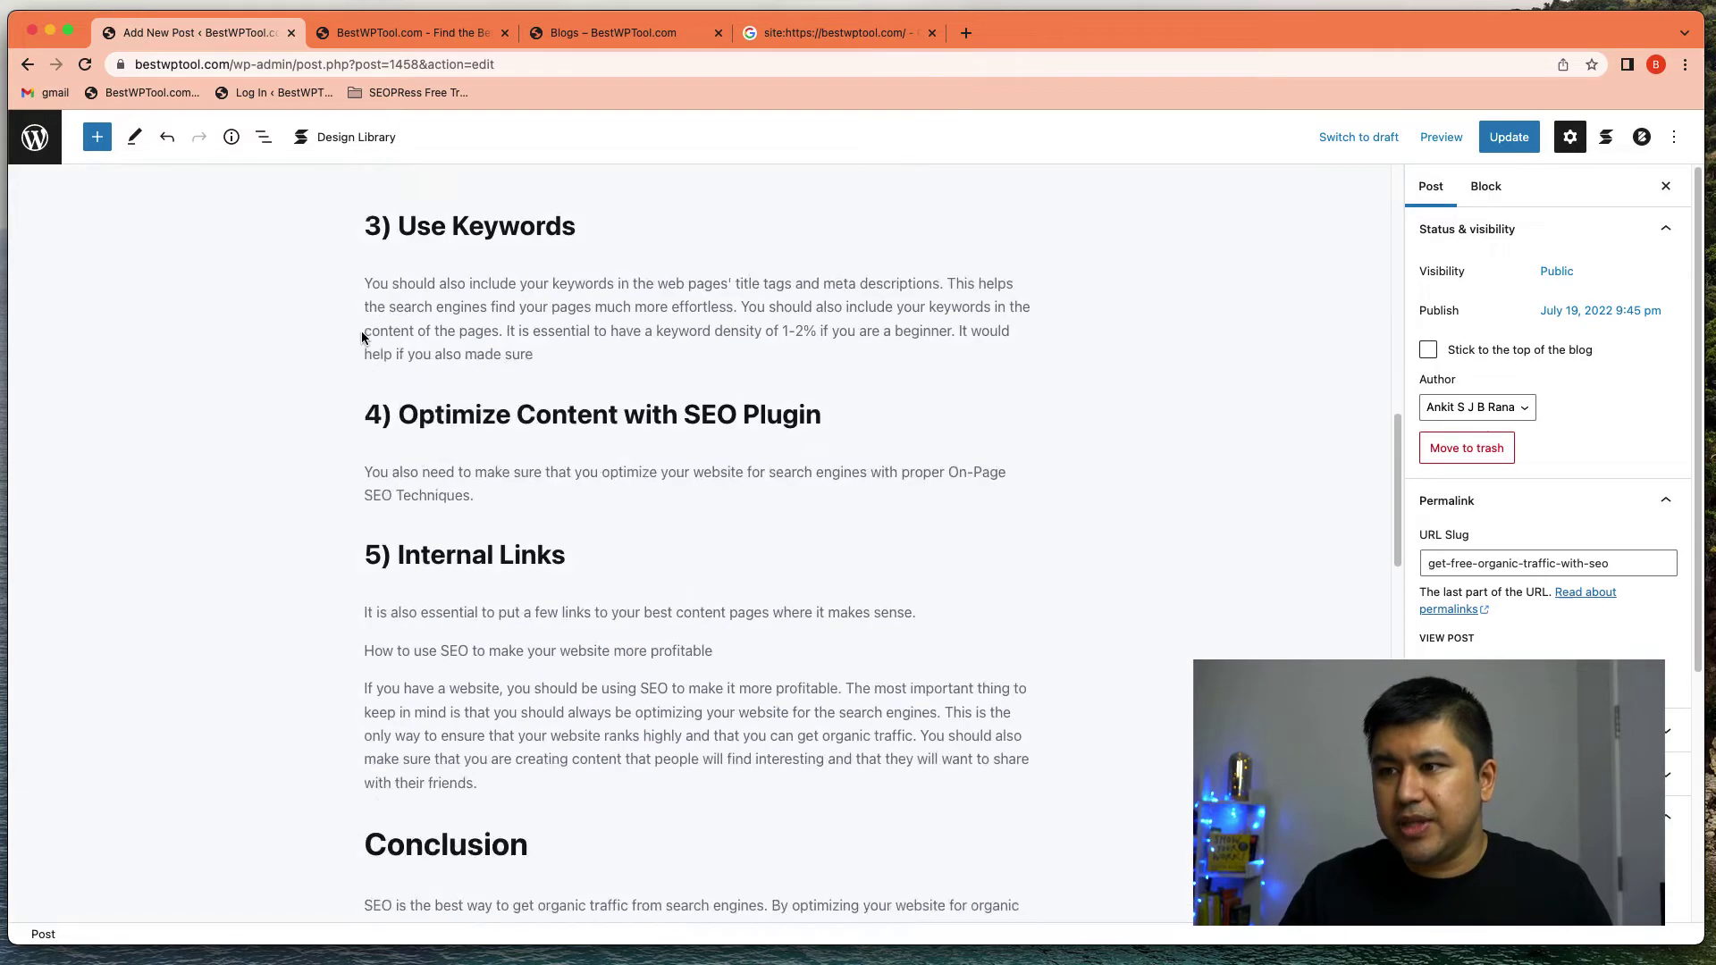
triple_click(186, 306)
key("super+v")
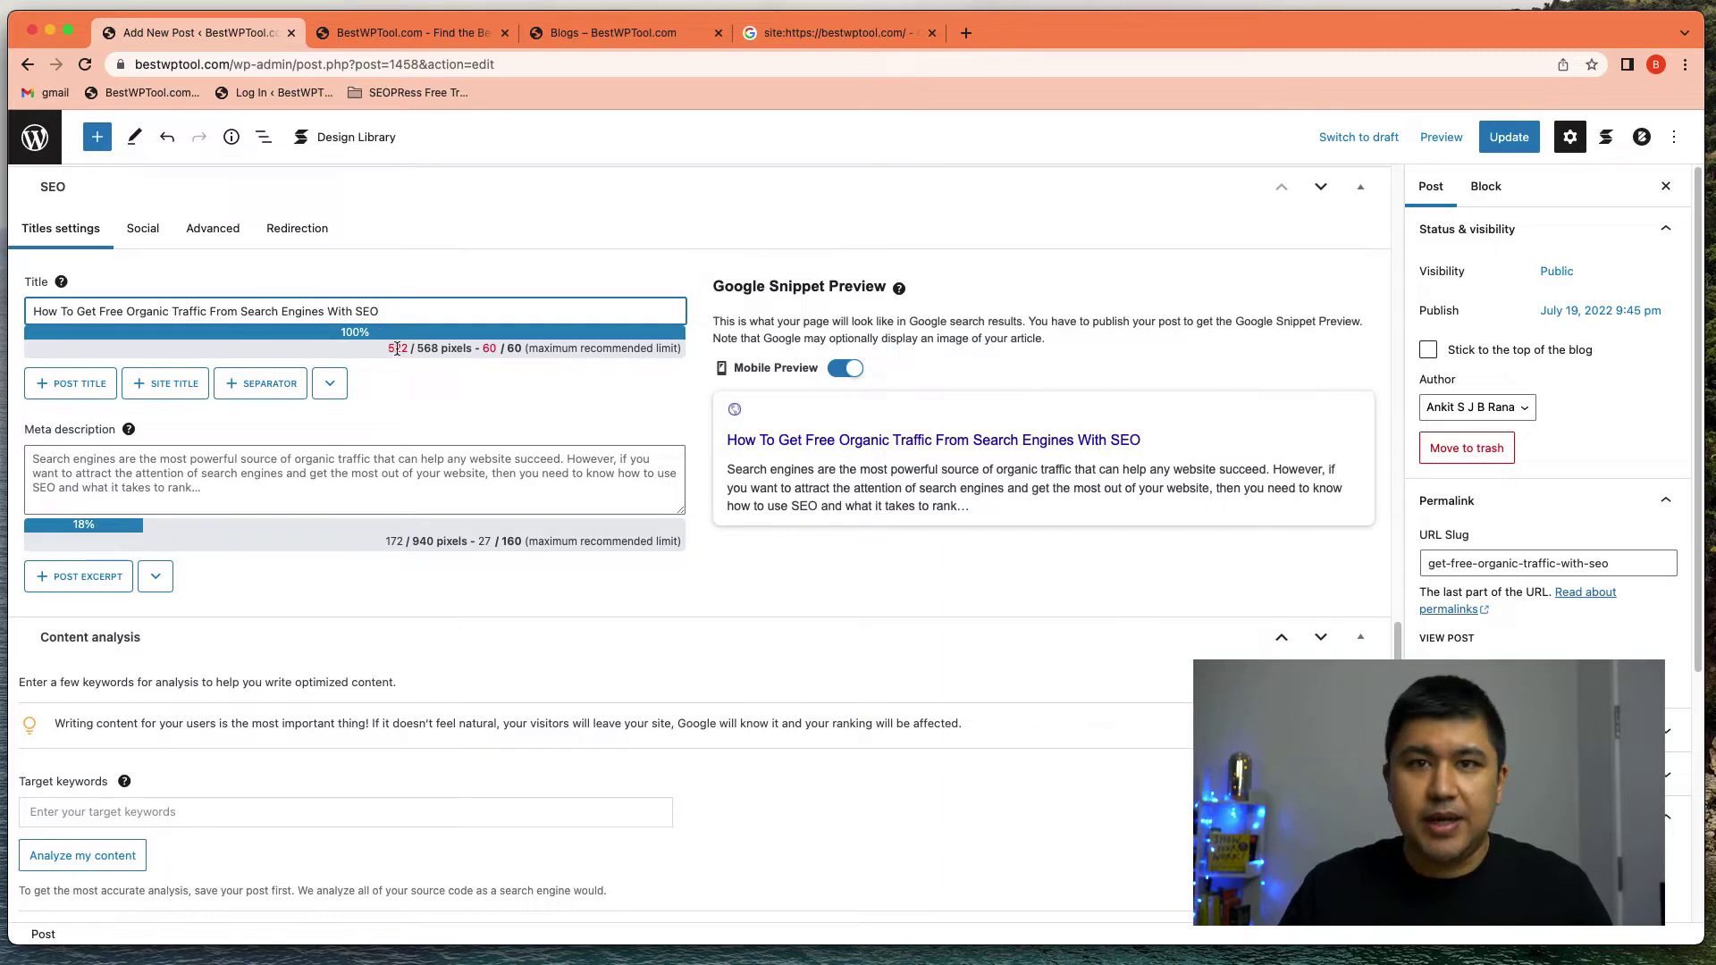
Step: Write a custom meta description containing 'get free organic traffic' and copy that phrase
scroll(394, 344, "up", 8)
scroll(407, 351, "down", 10)
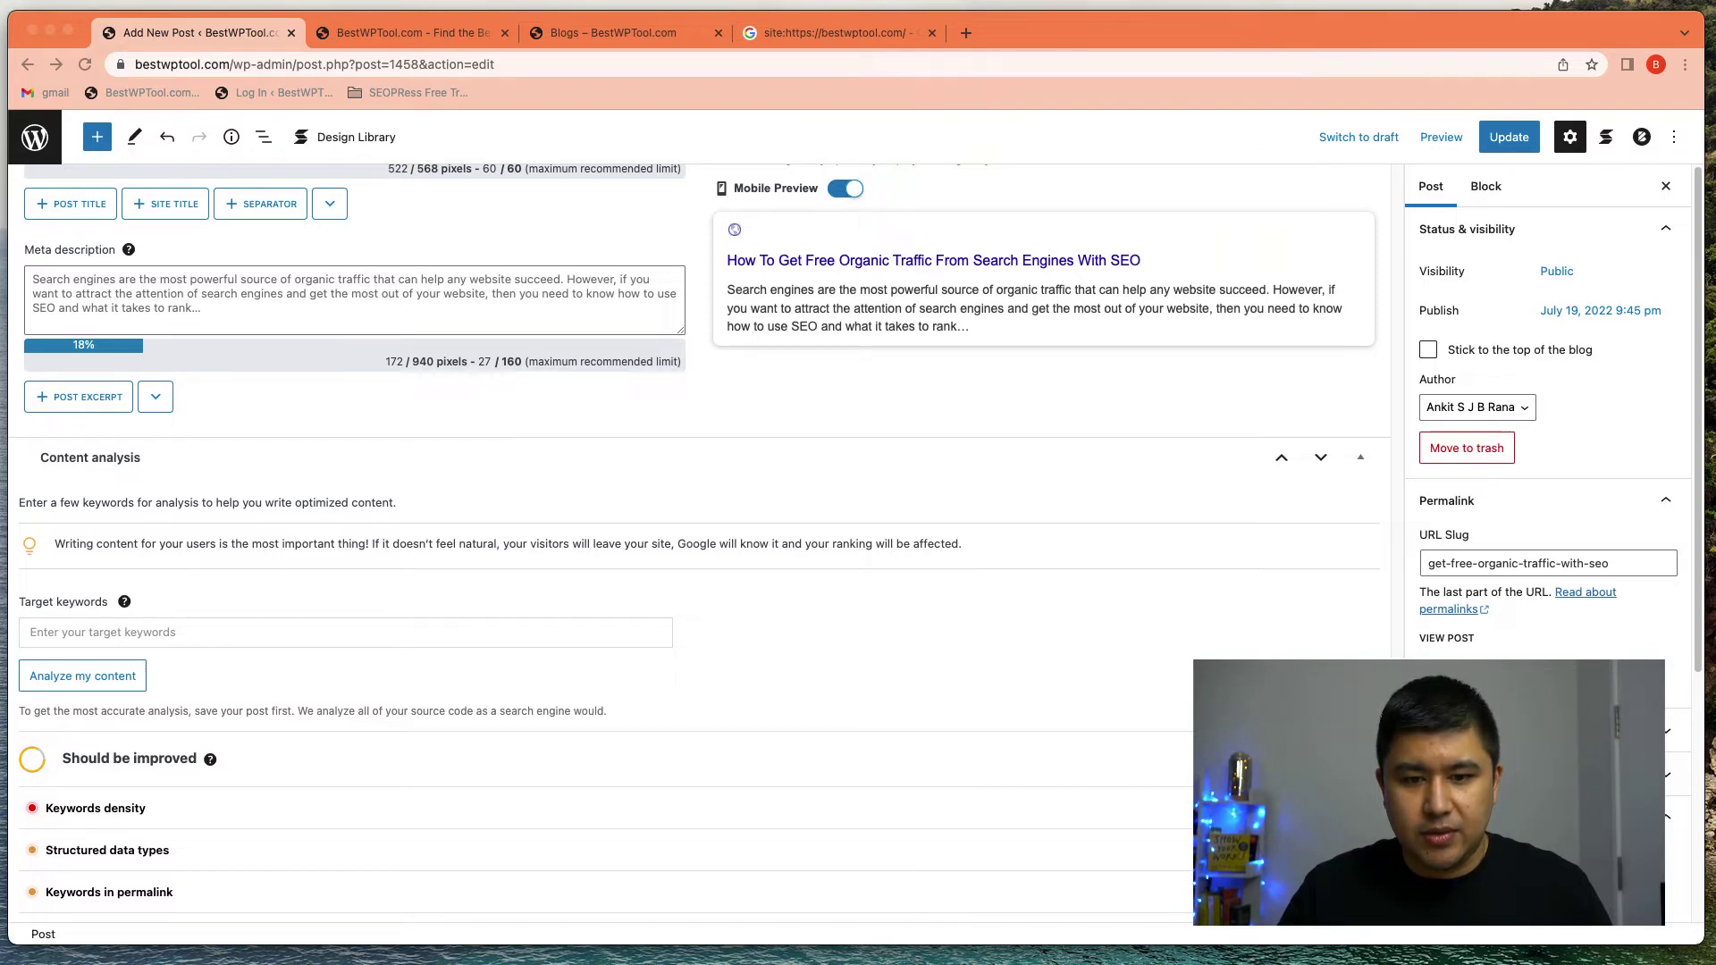
left_click(146, 304)
type("Learn how to get organic traffic from search engines like Google, Bing and Yahoo with SEO.")
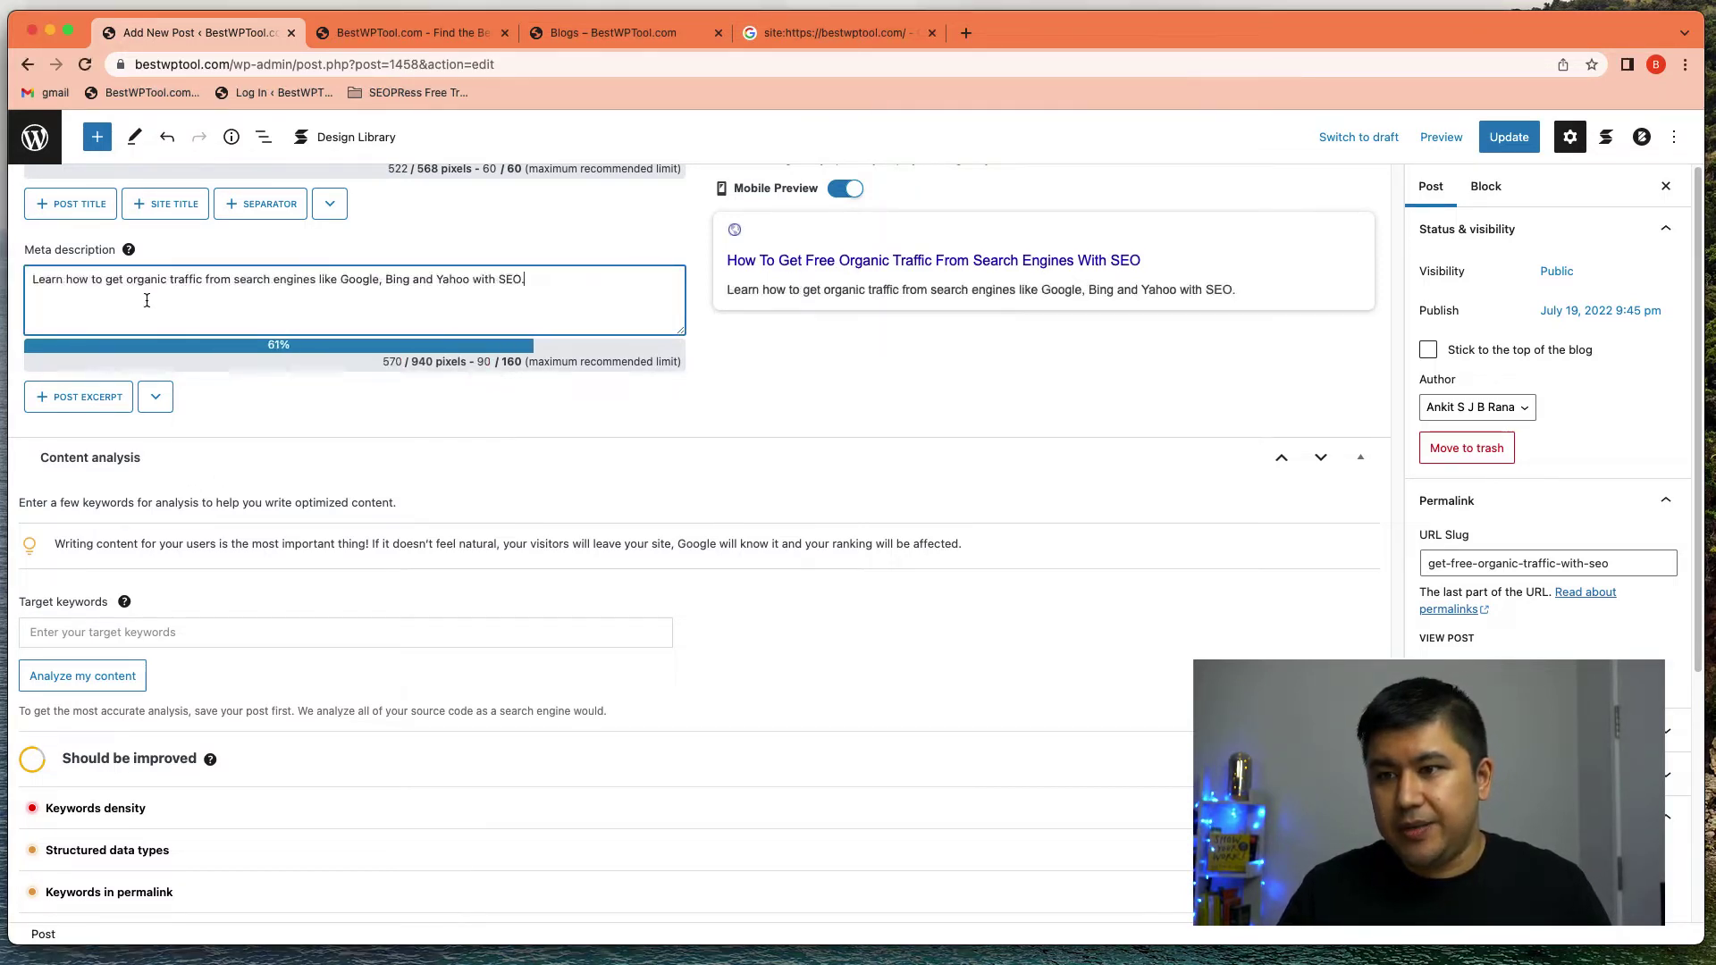
scroll(103, 358, "up", 2)
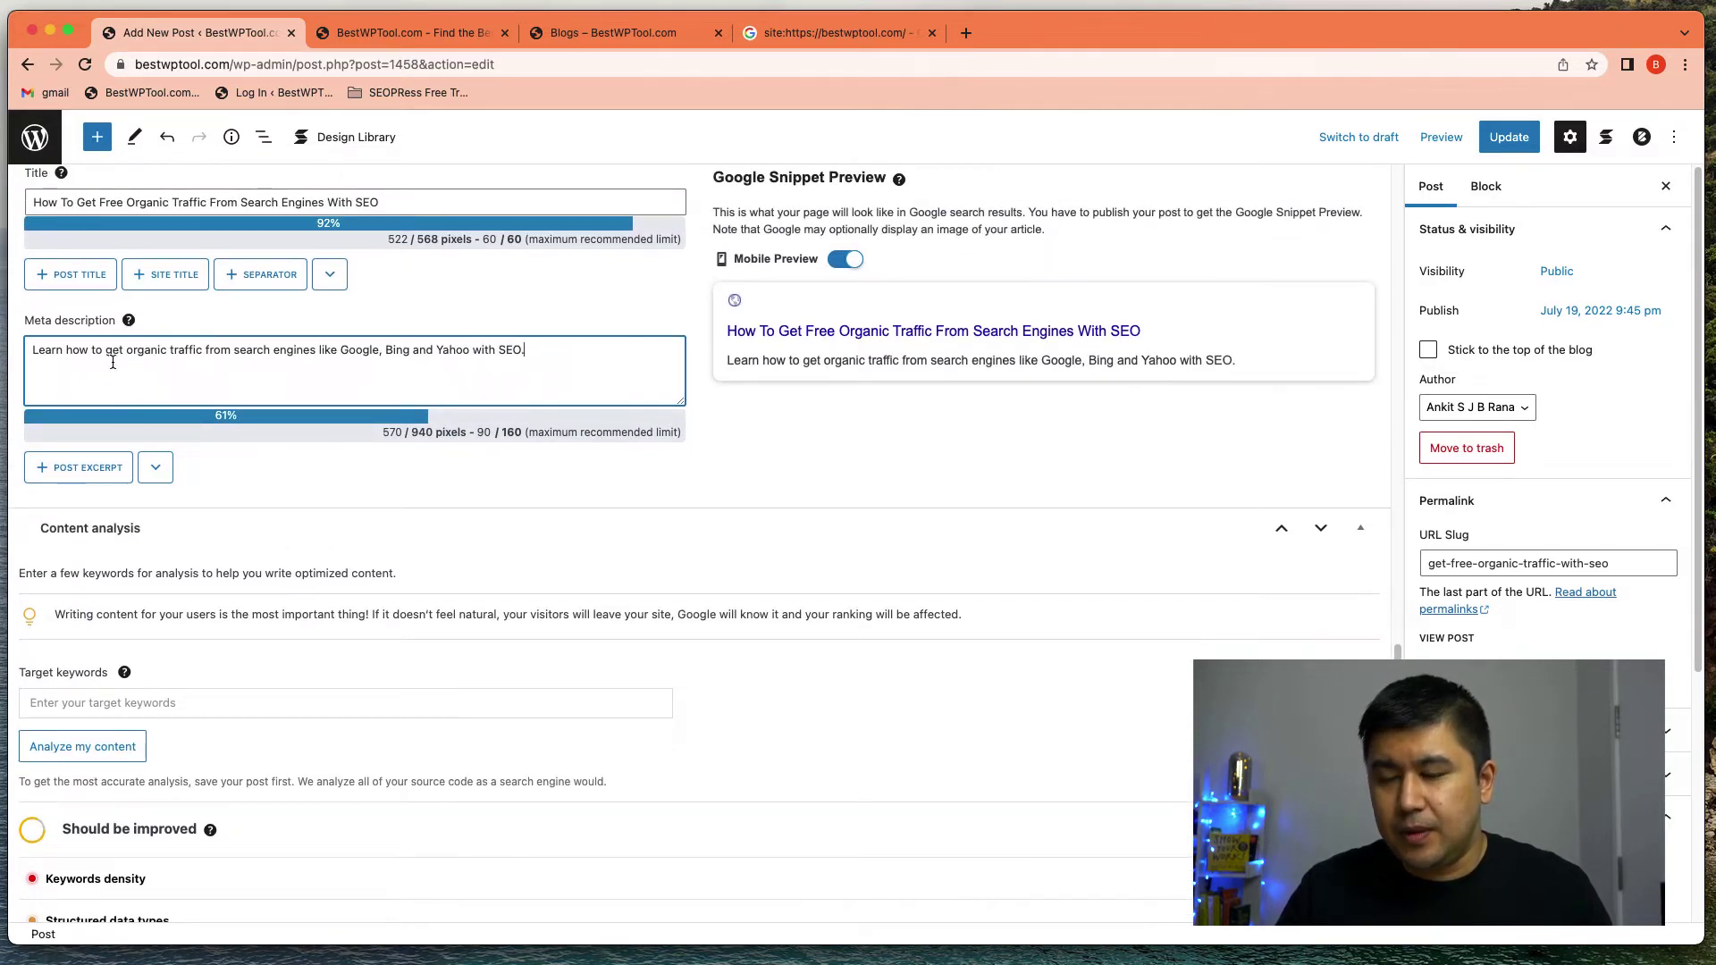
scroll(129, 362, "up", 3)
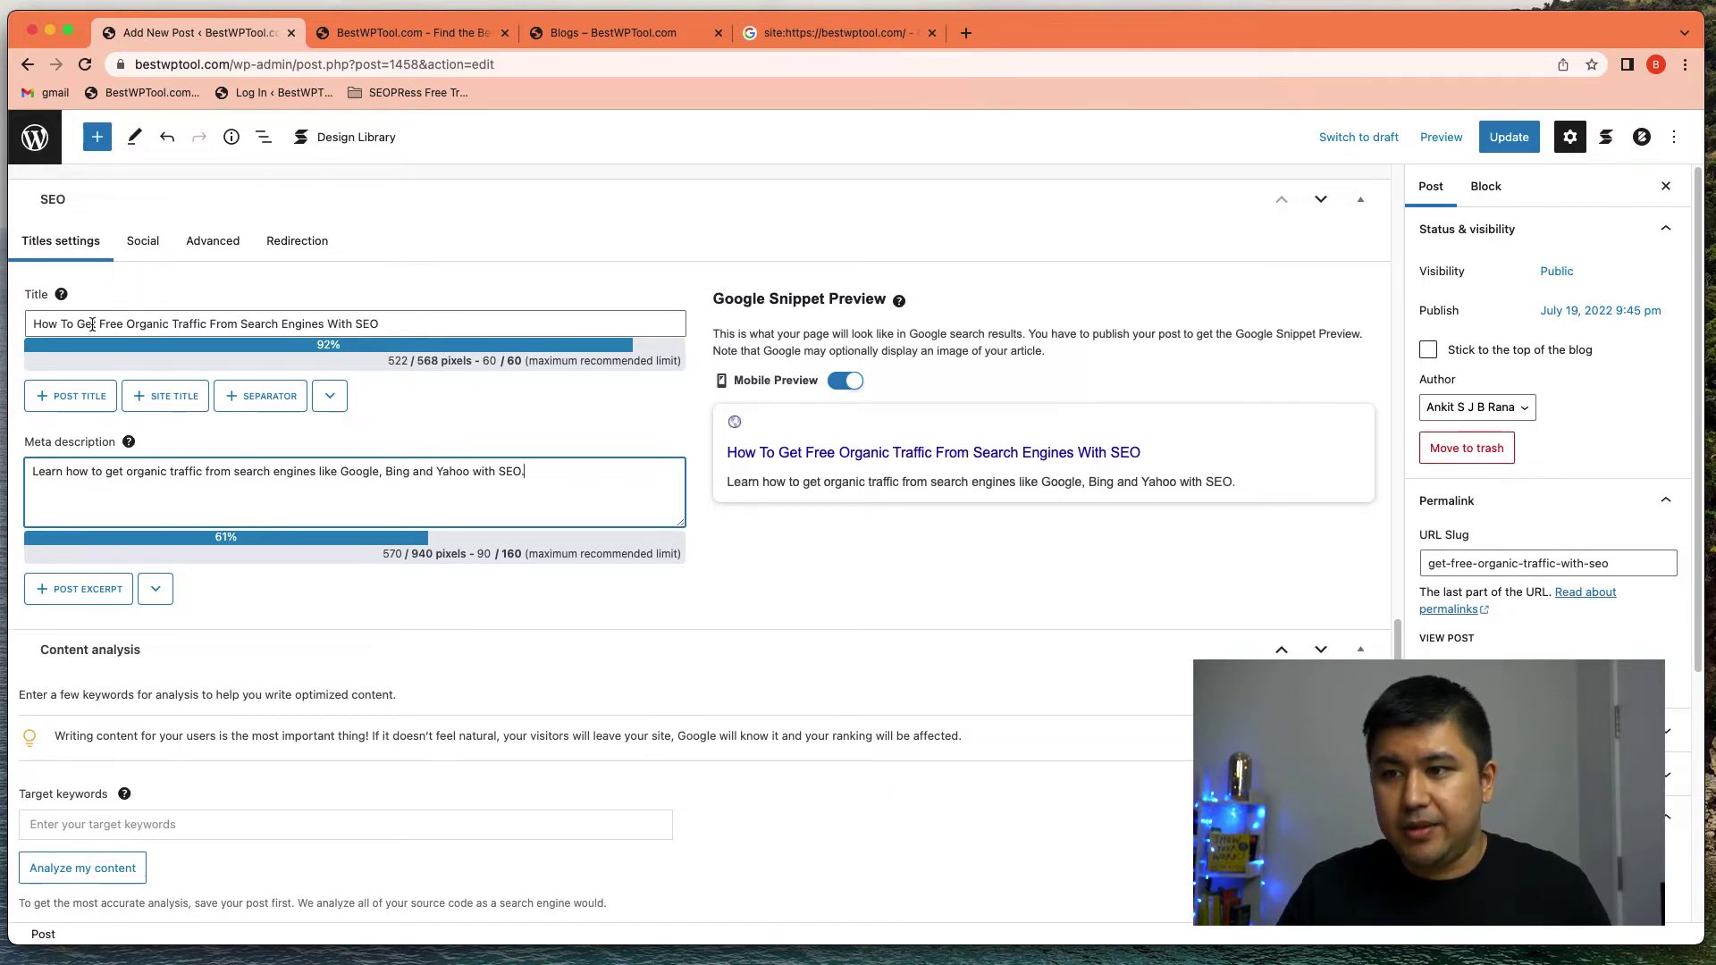
left_click_drag(207, 325, 87, 325)
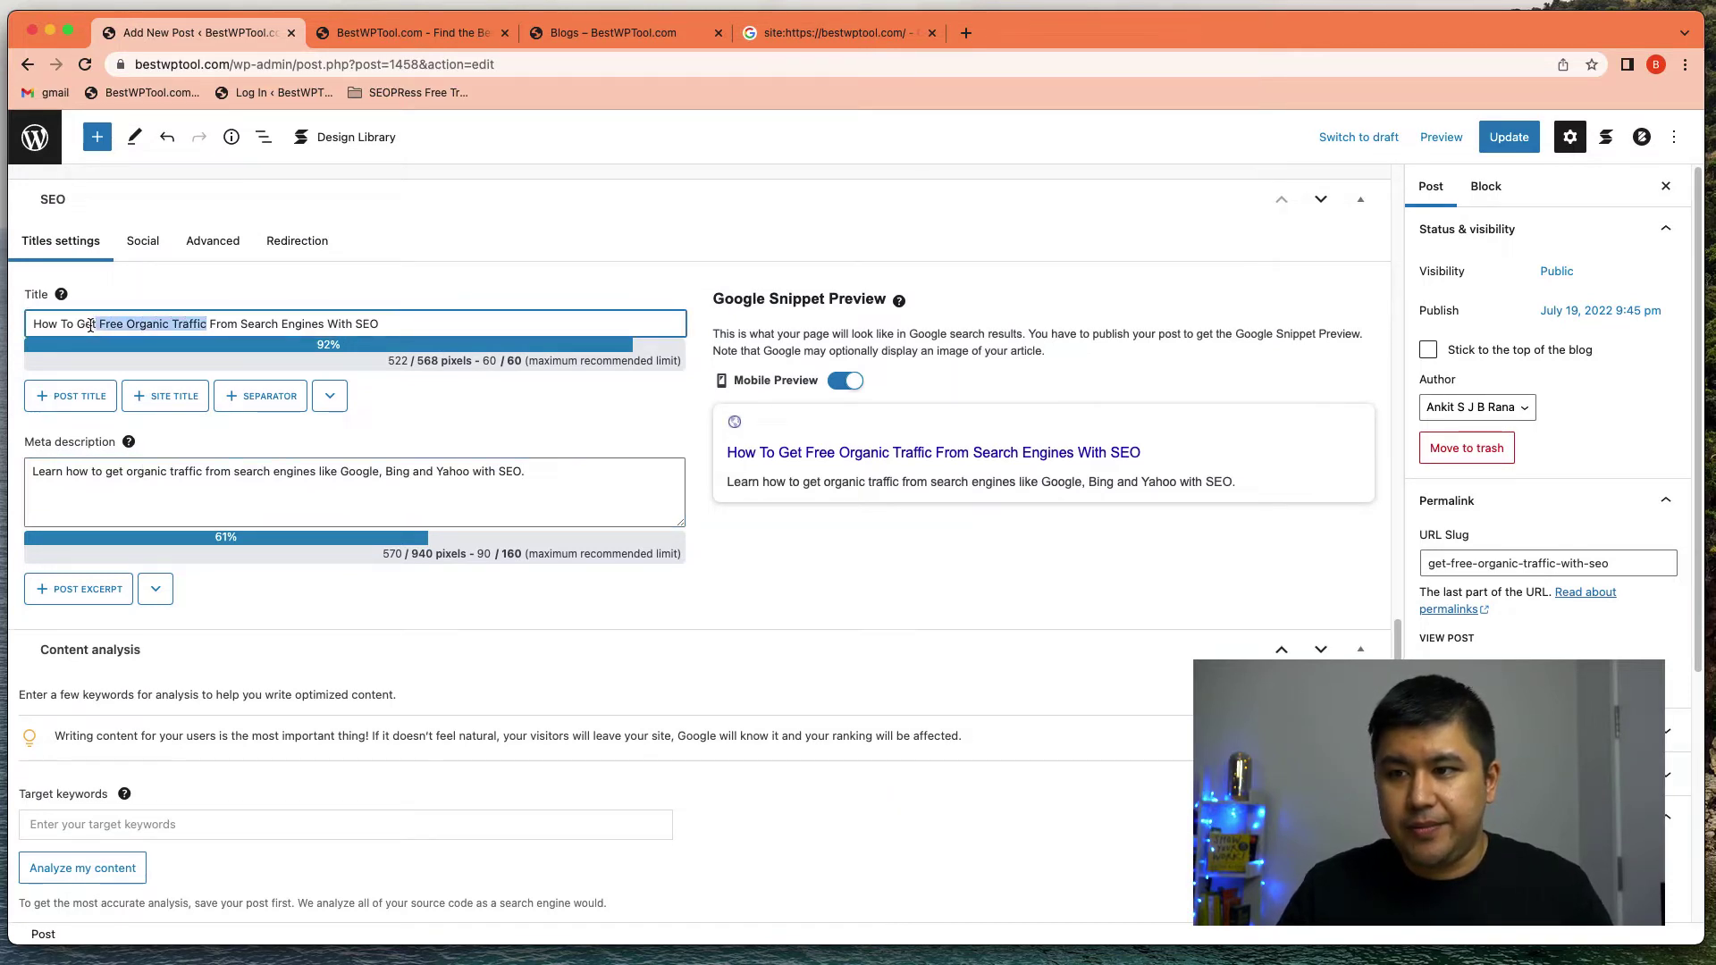
left_click(126, 484)
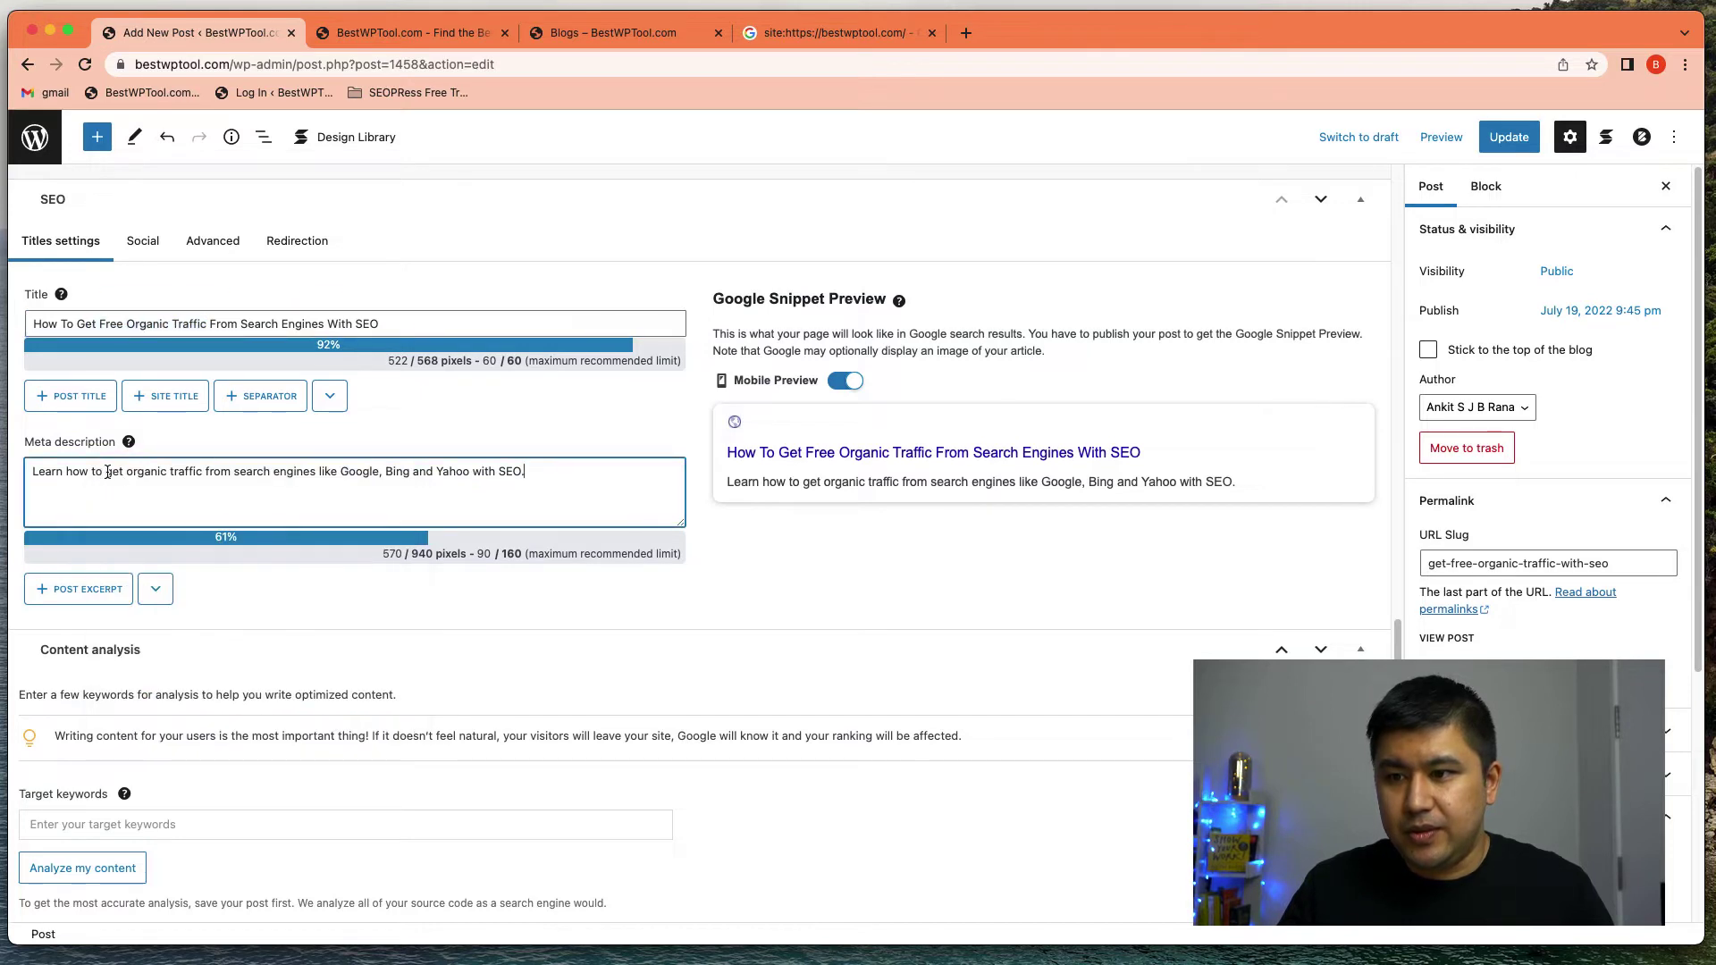
type("free")
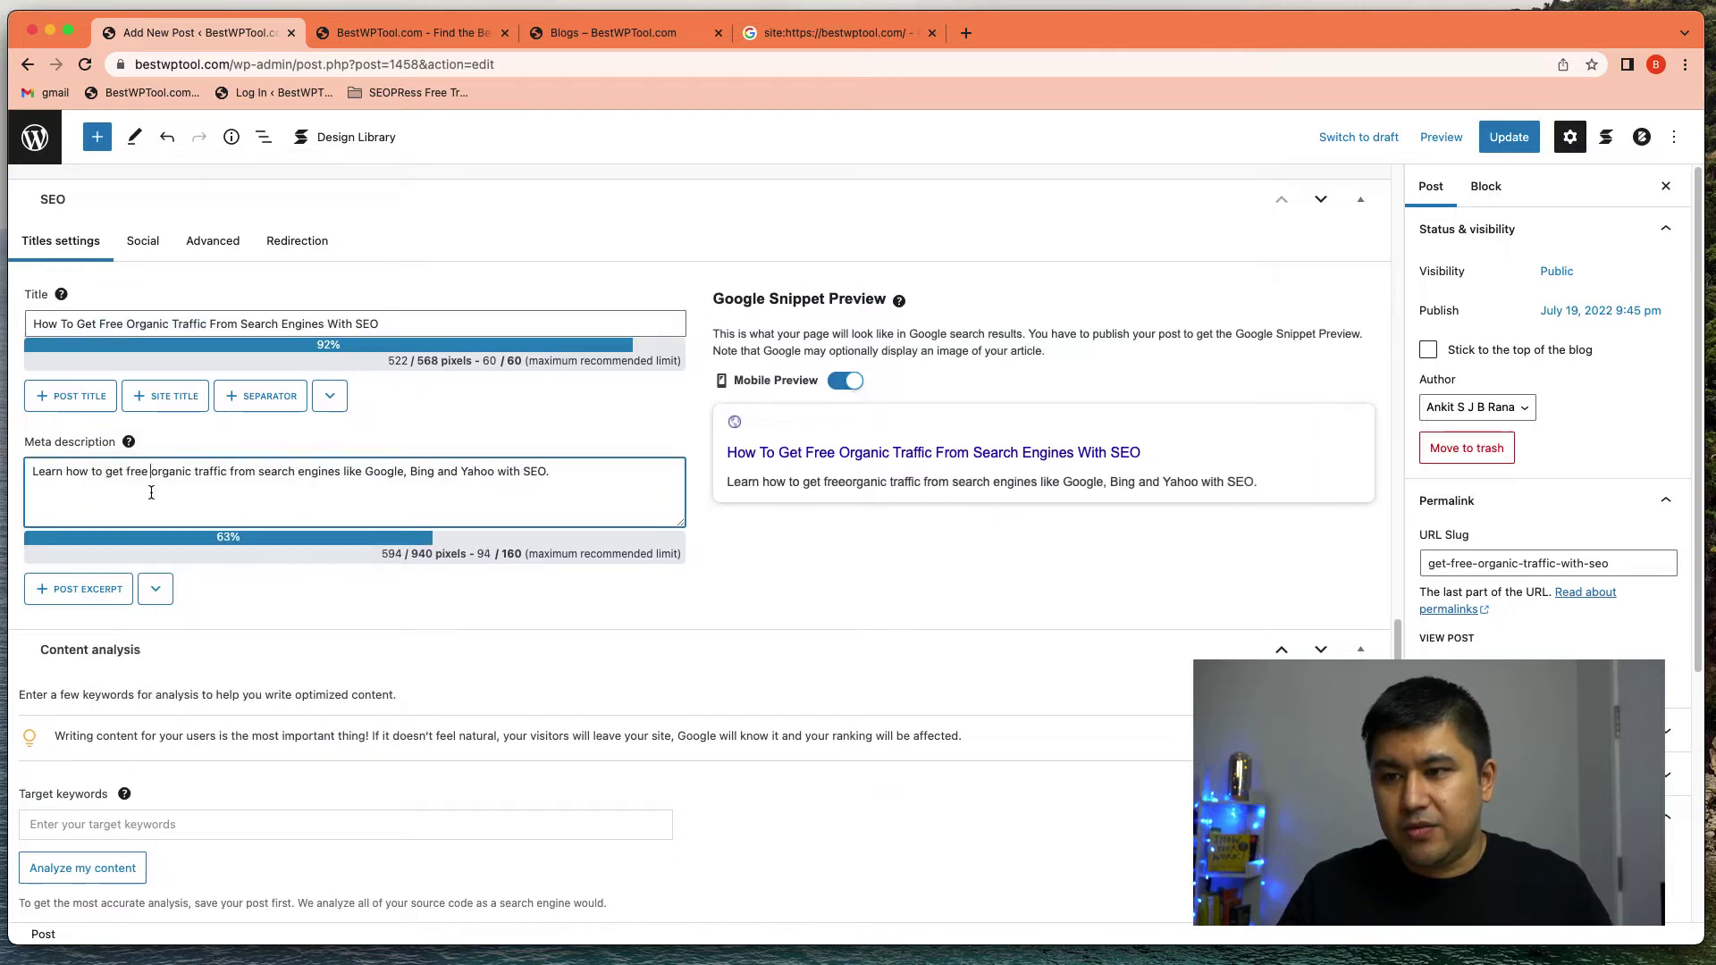
left_click_drag(112, 472, 227, 474)
left_click_drag(106, 472, 222, 474)
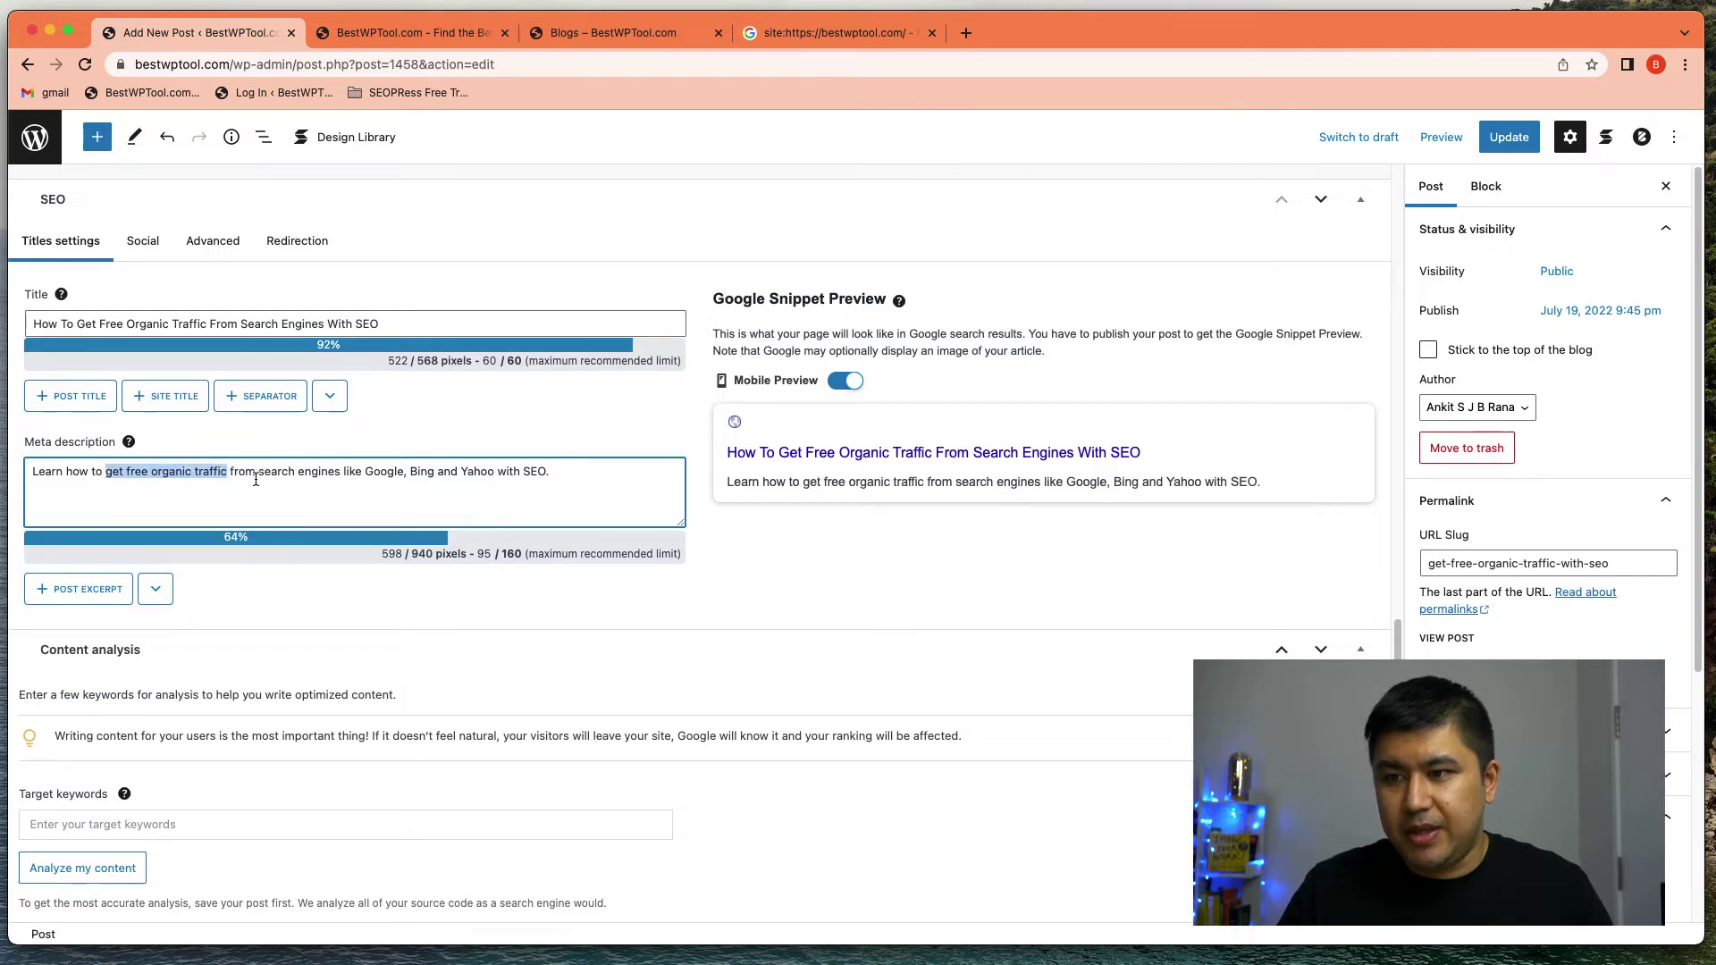
scroll(143, 643, "down", 3)
left_click(171, 676)
Step: Add 'get free organic traffic' as target keyword, update the post, and review the content analysis
type("get free organic traffic")
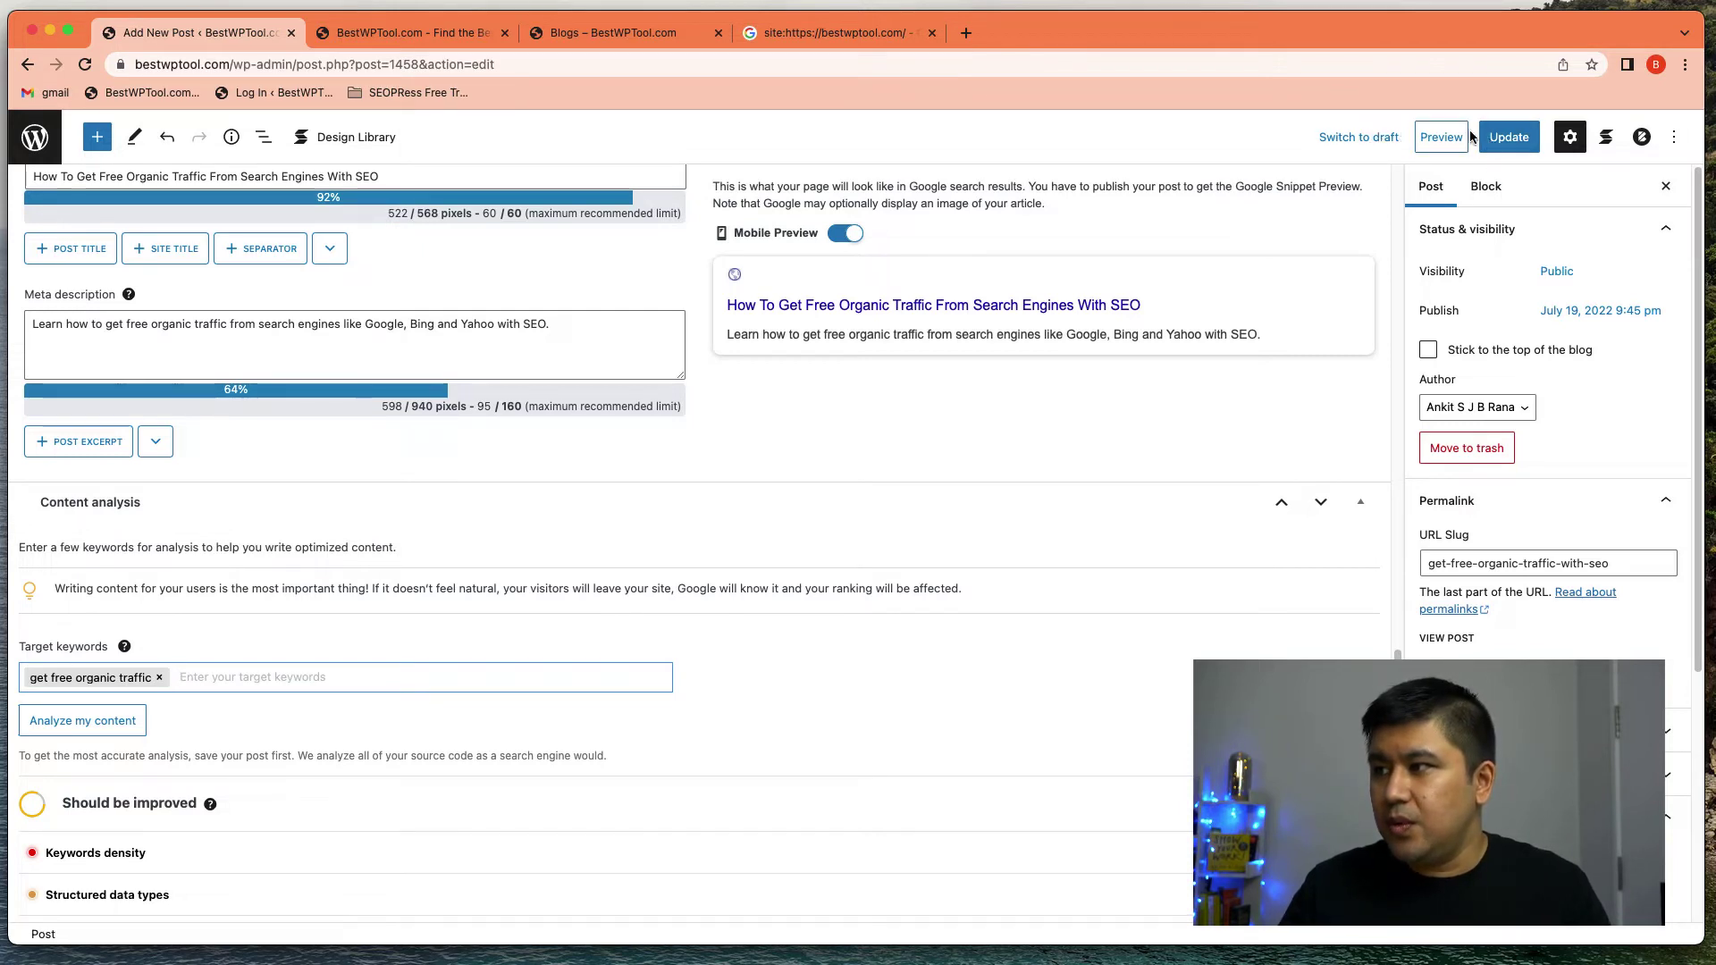
left_click(1495, 141)
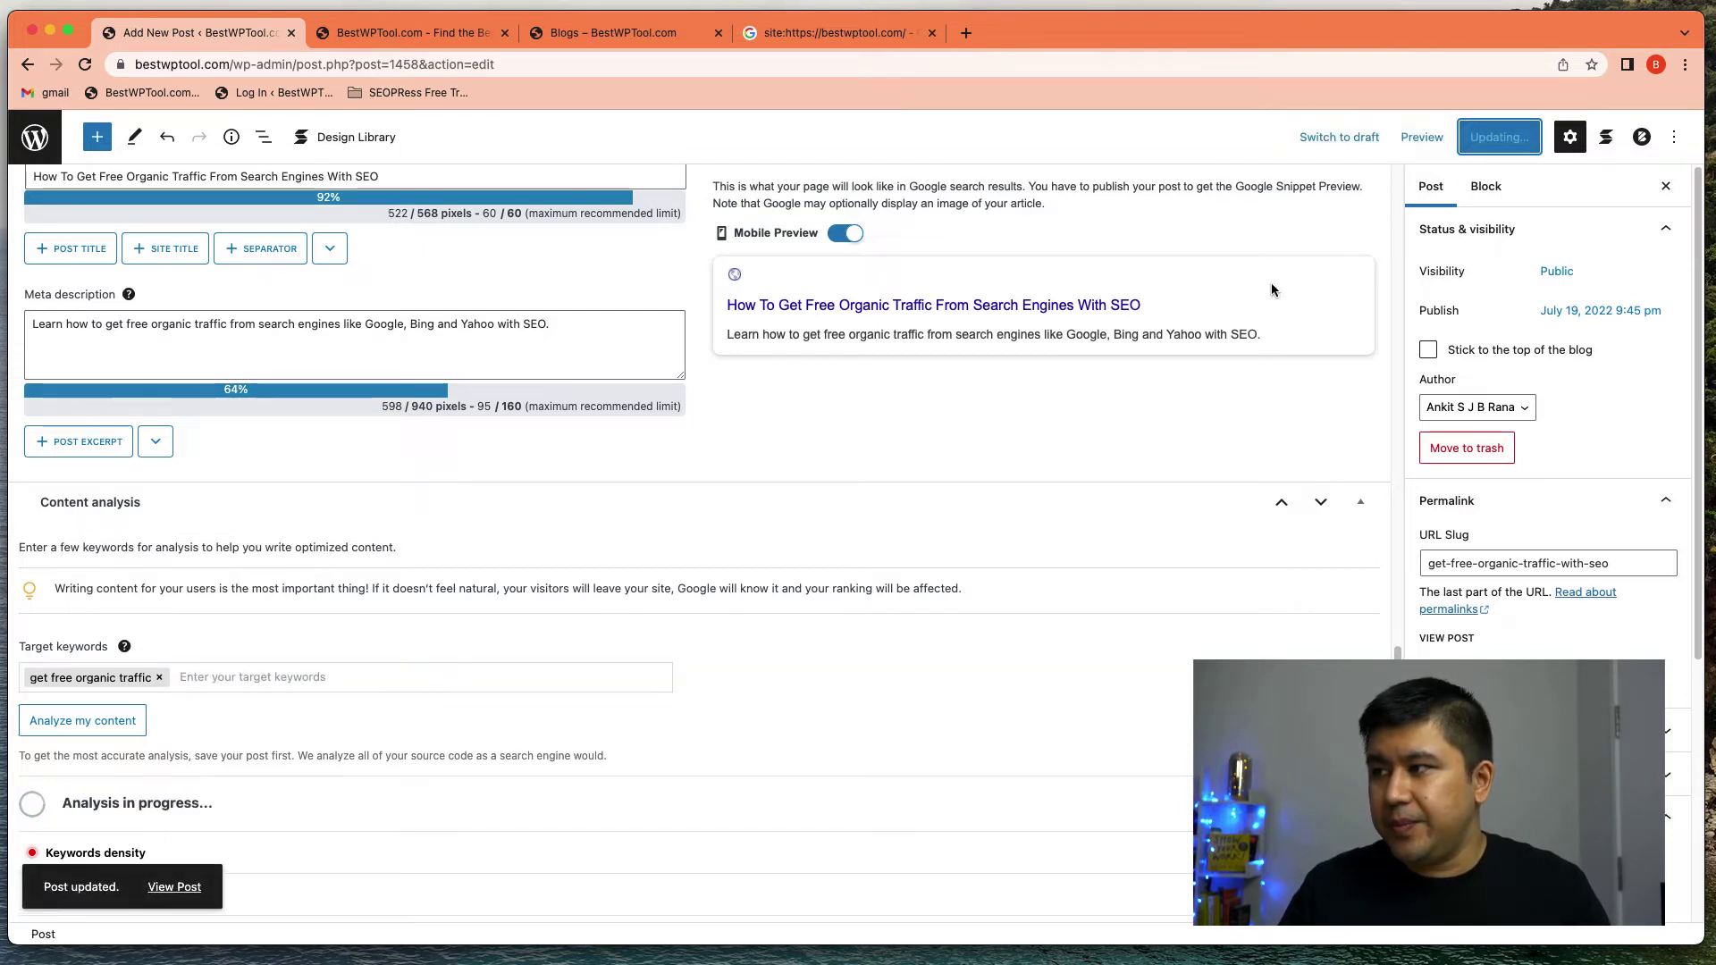
left_click(100, 735)
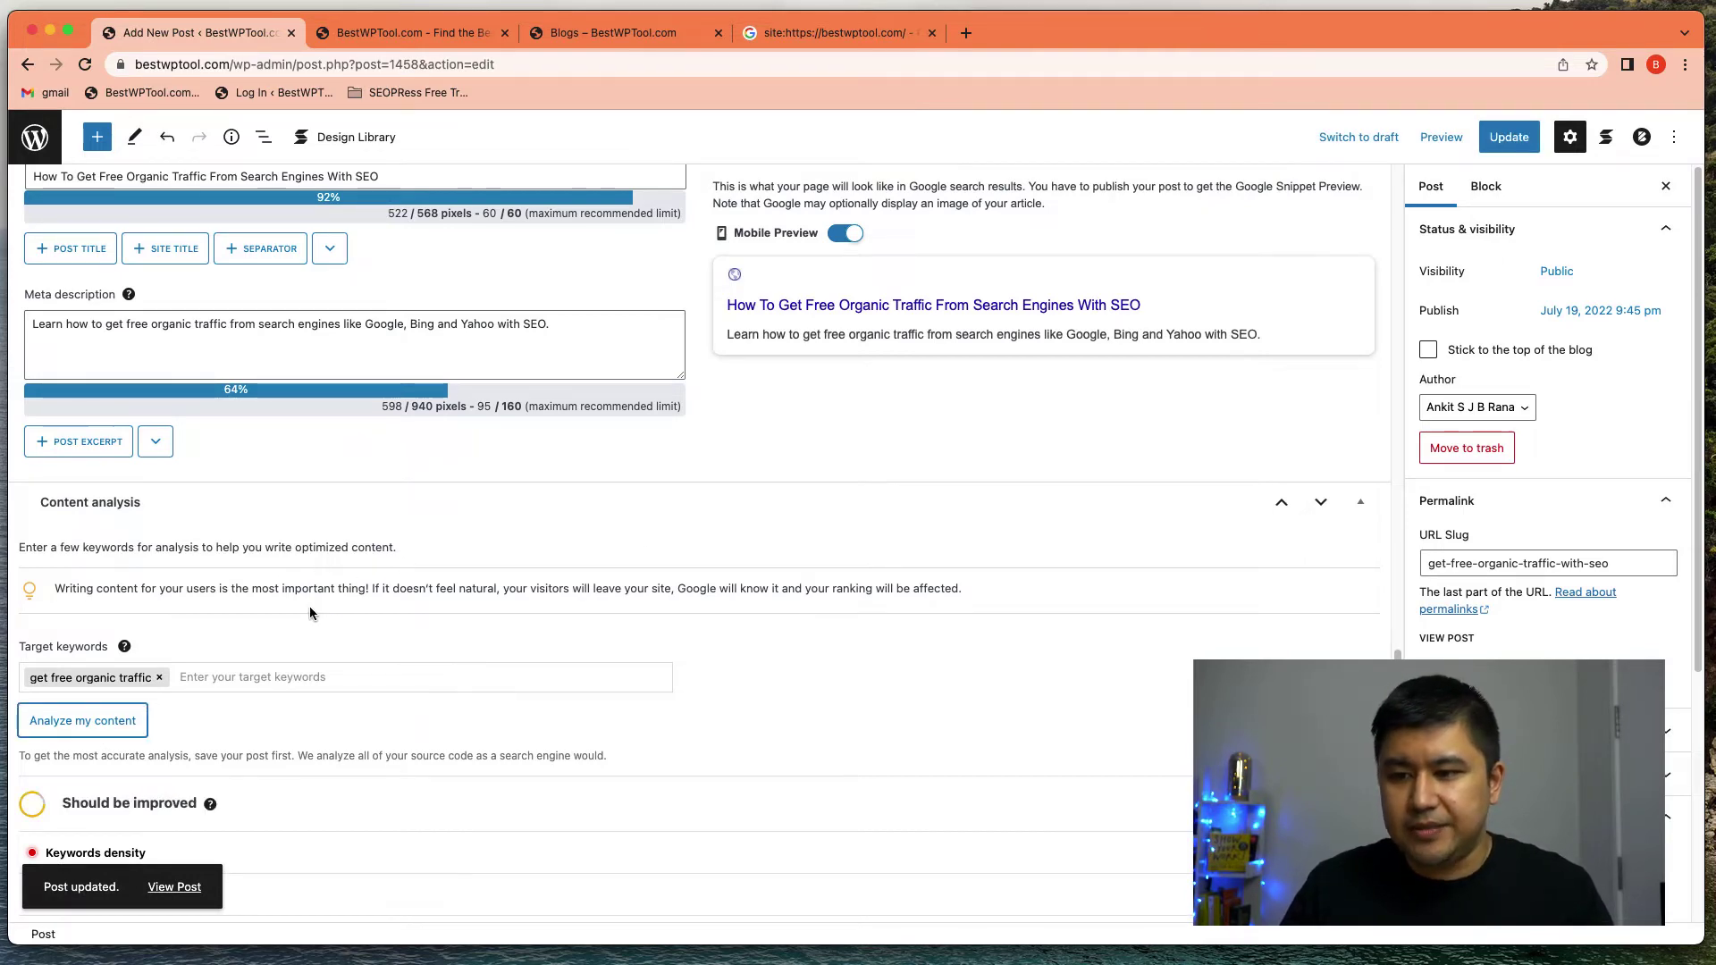
scroll(309, 606, "down", 5)
scroll(347, 514, "down", 3)
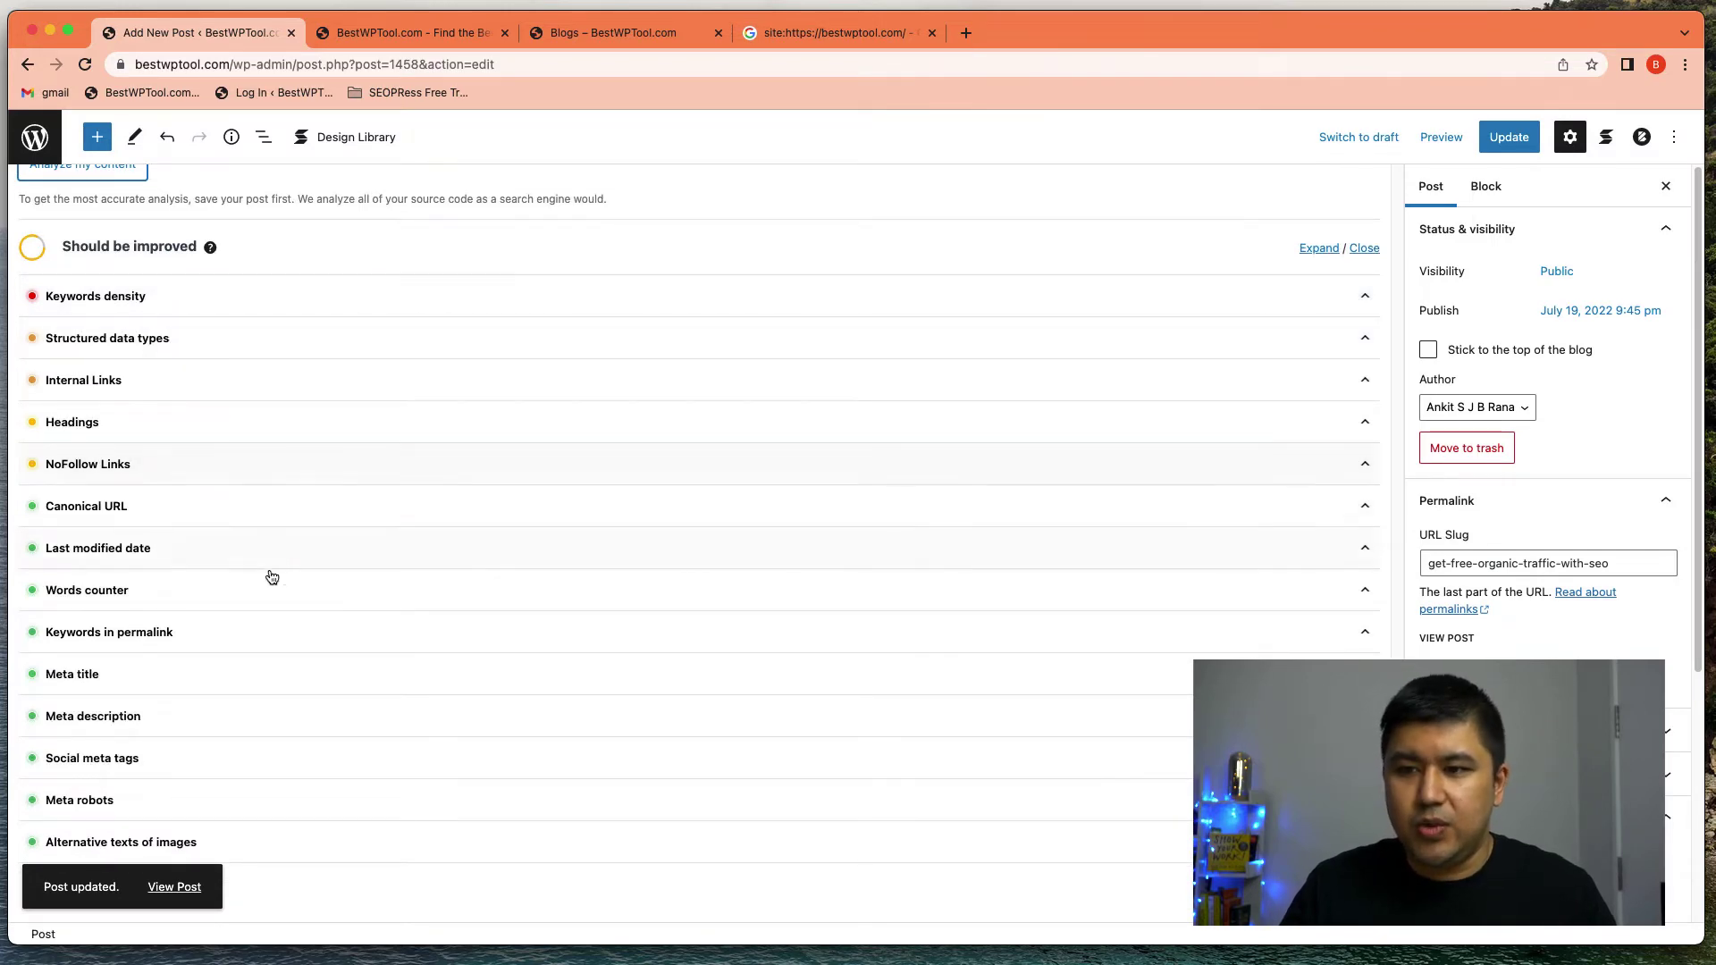
left_click(297, 672)
left_click(318, 678)
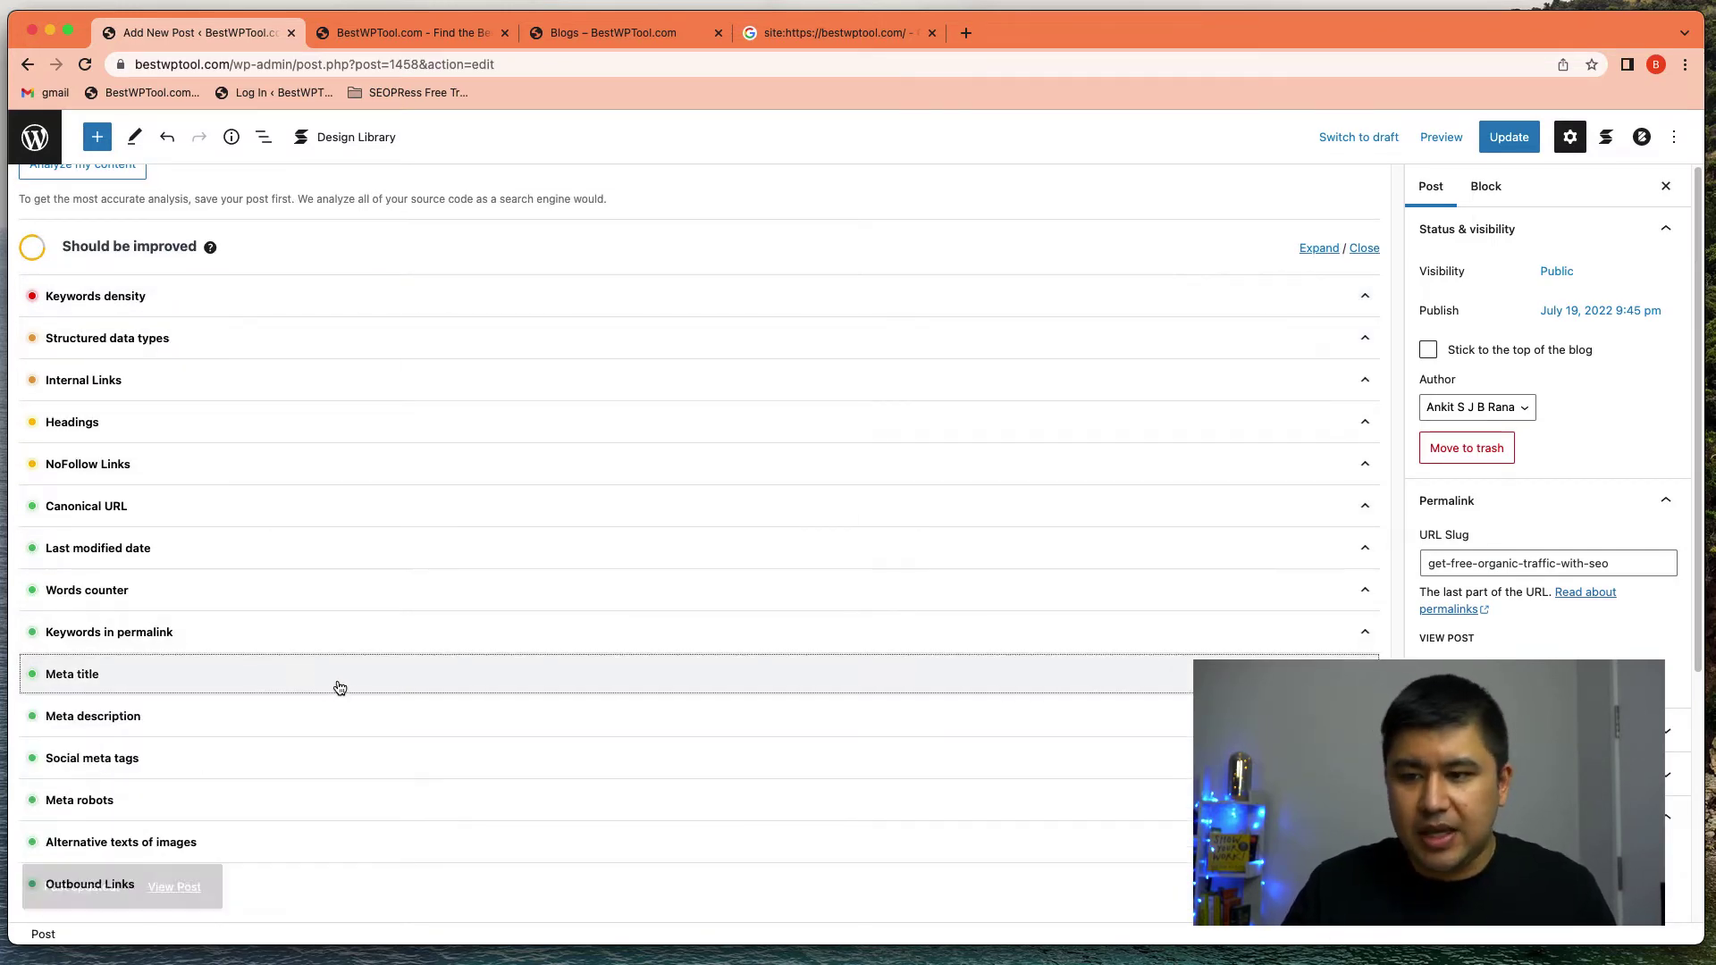
scroll(332, 725, "up", 6)
scroll(326, 717, "up", 12)
scroll(260, 640, "up", 5)
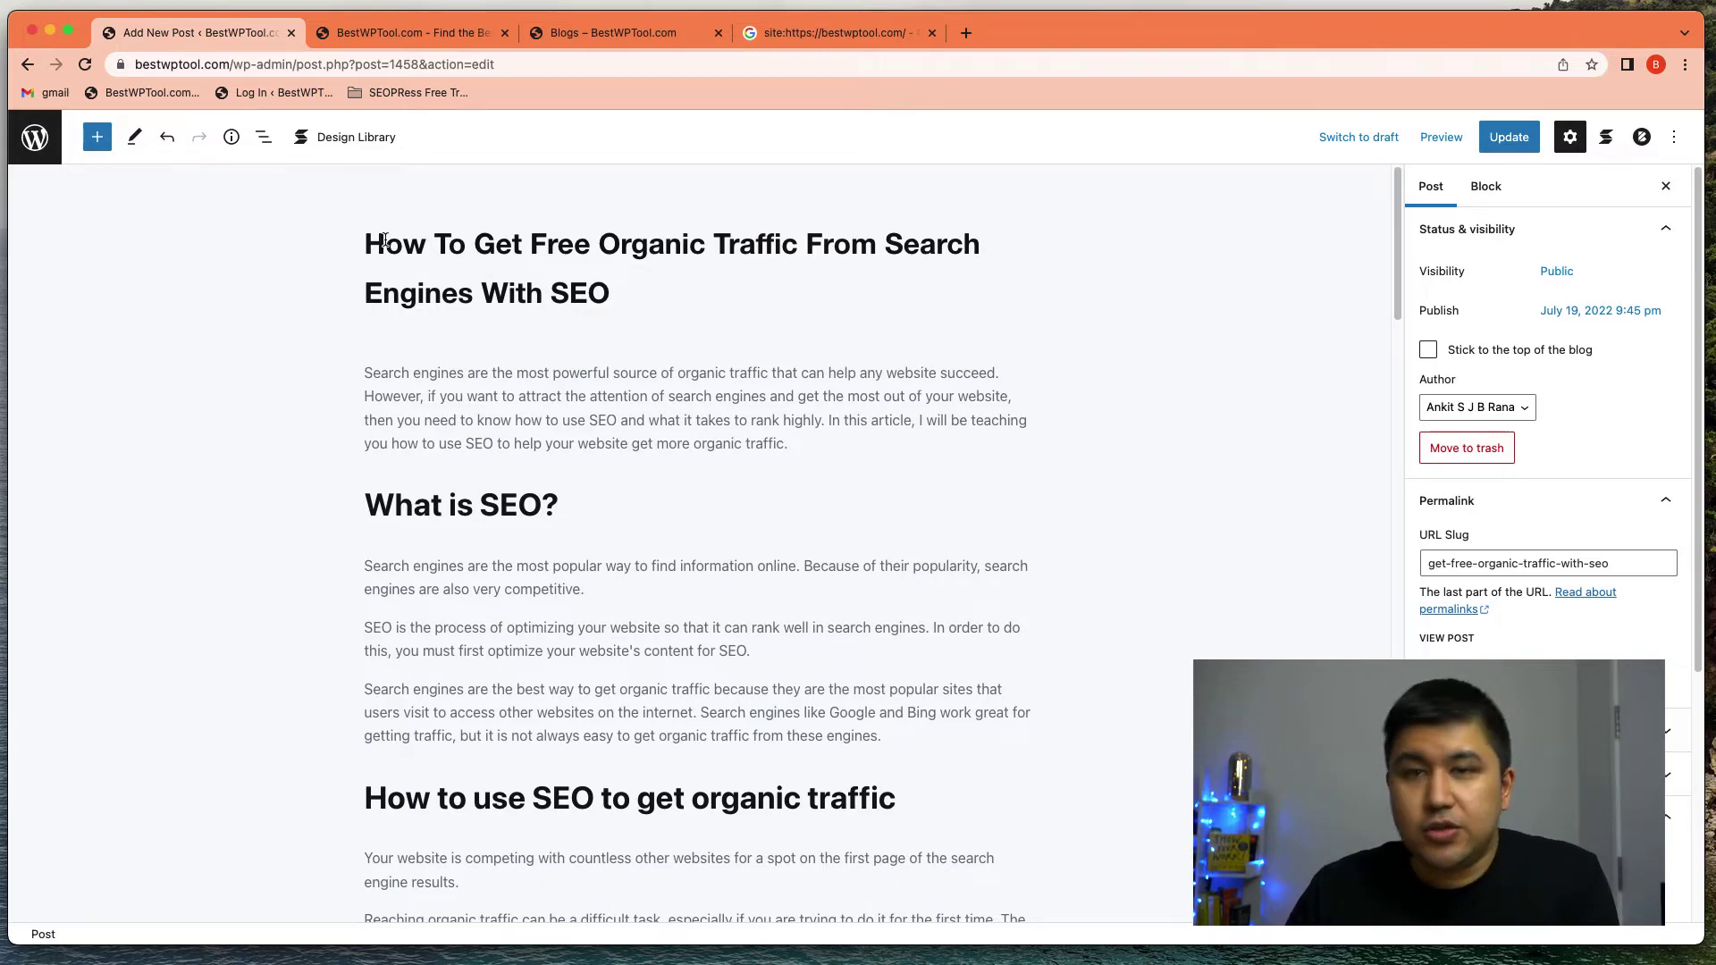
Step: Scroll down to the SEOPress title and meta description settings with the Google snippet preview
scroll(385, 240, "down", 18)
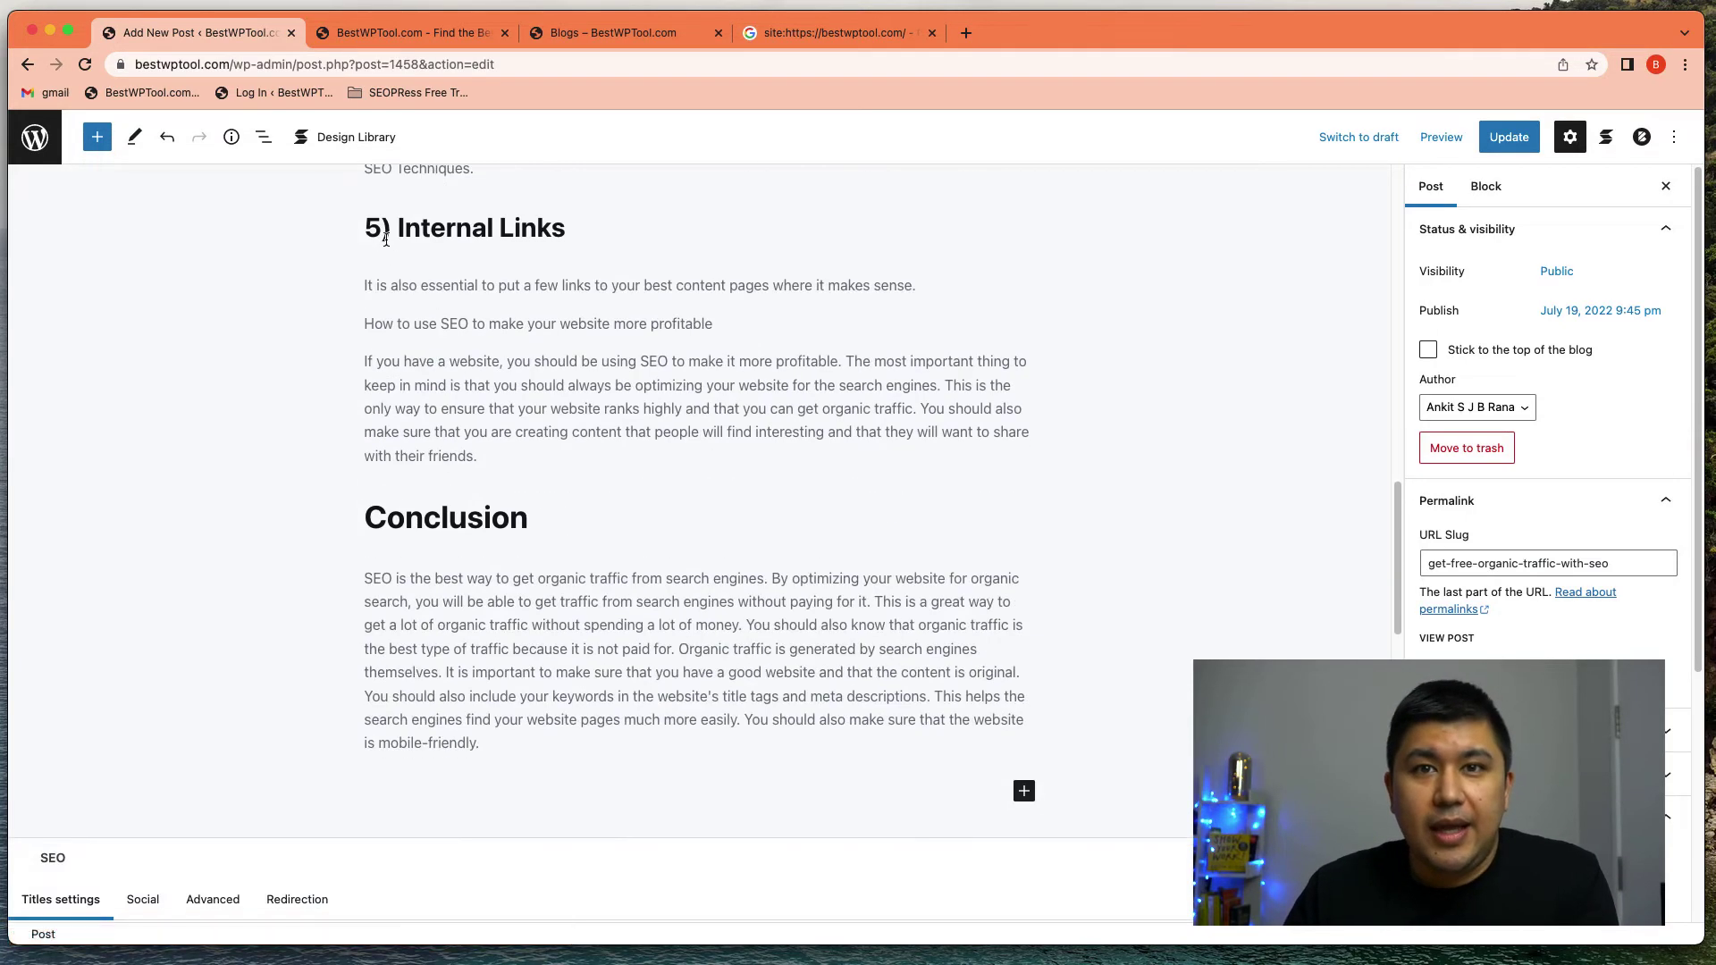
scroll(386, 239, "down", 8)
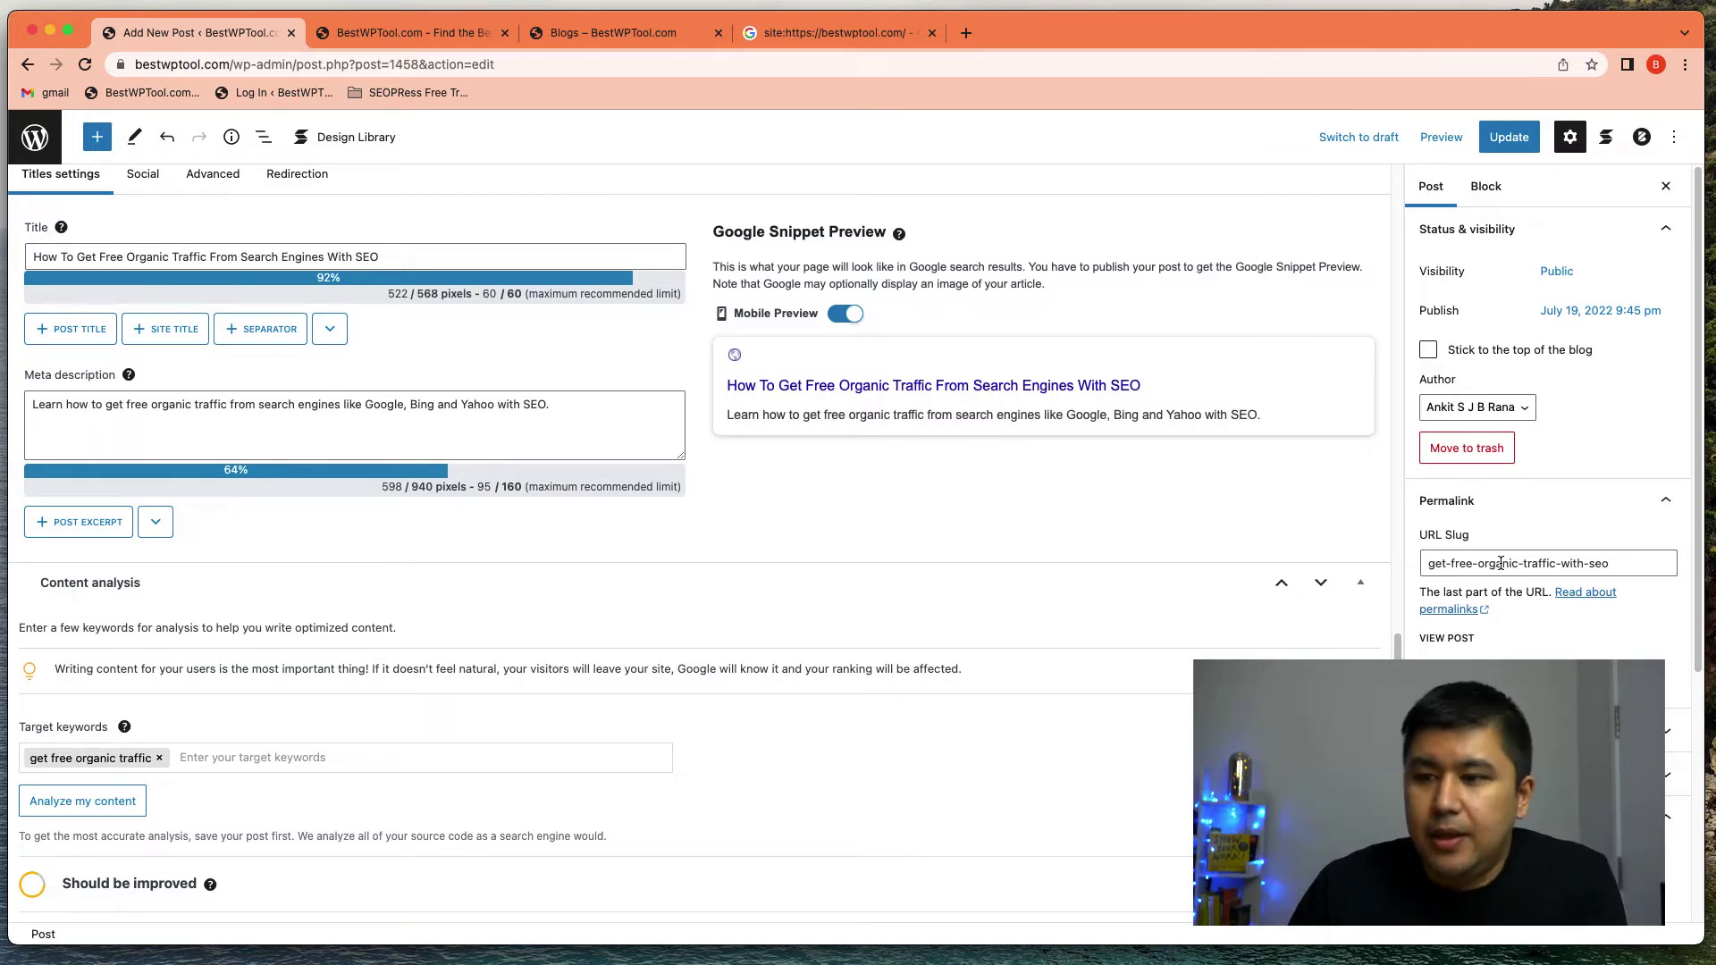
scroll(542, 581, "up", 3)
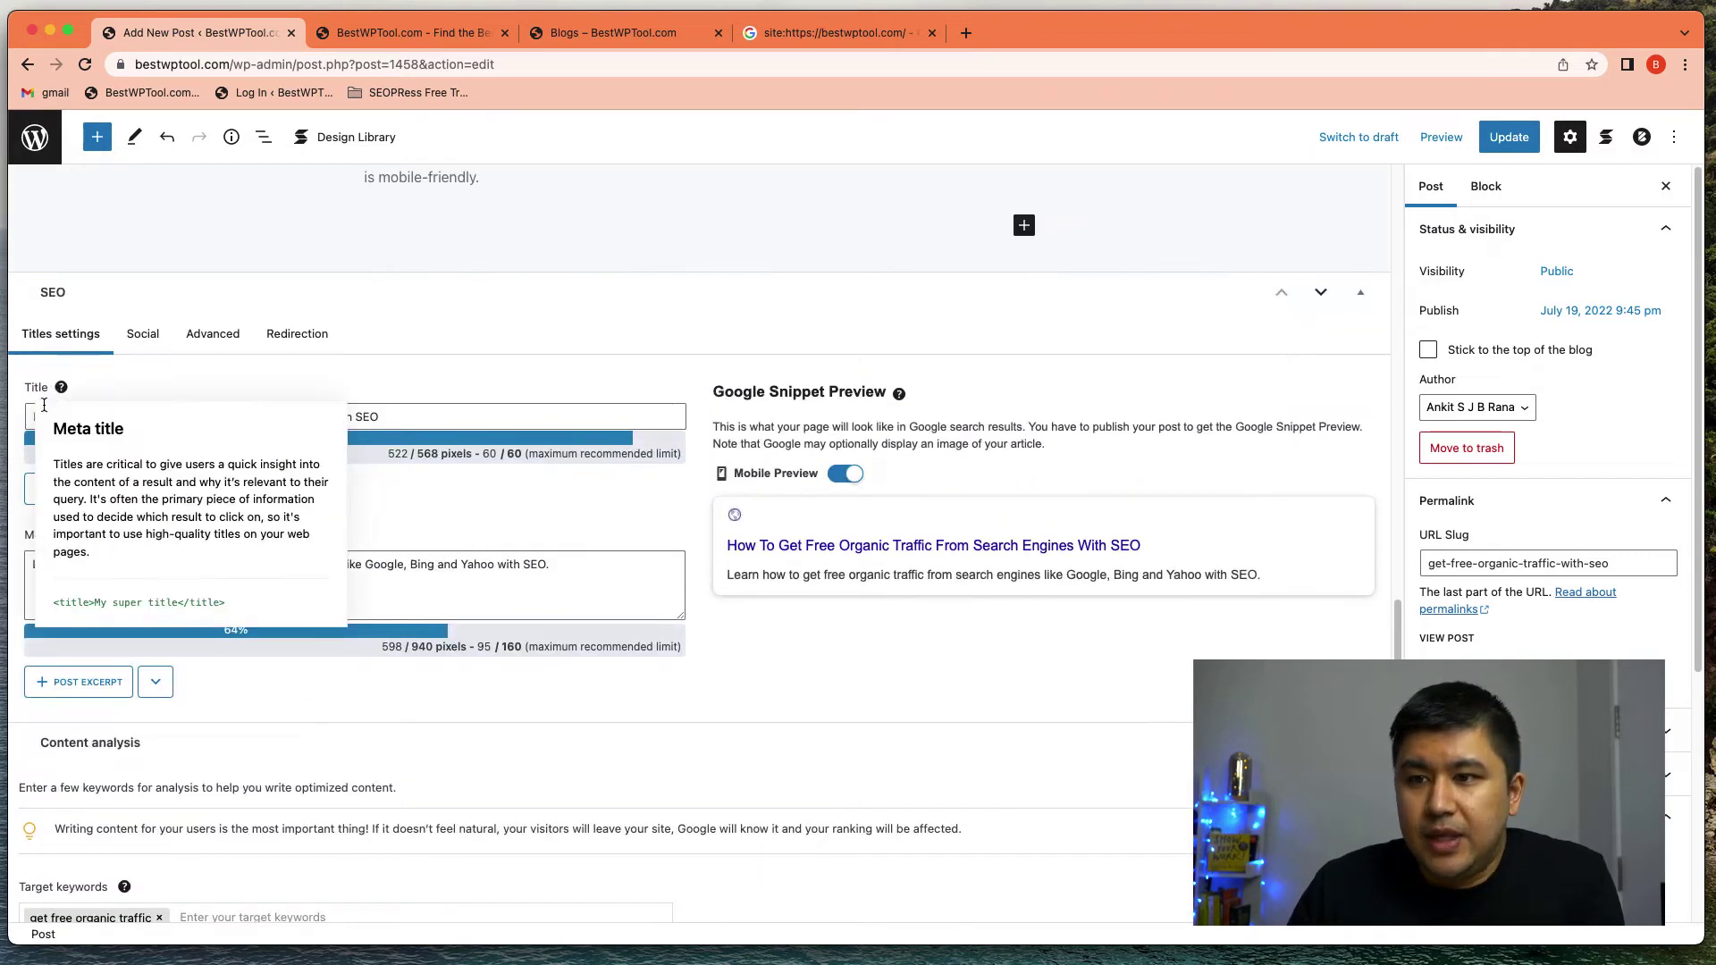
left_click(460, 417)
key("super+a")
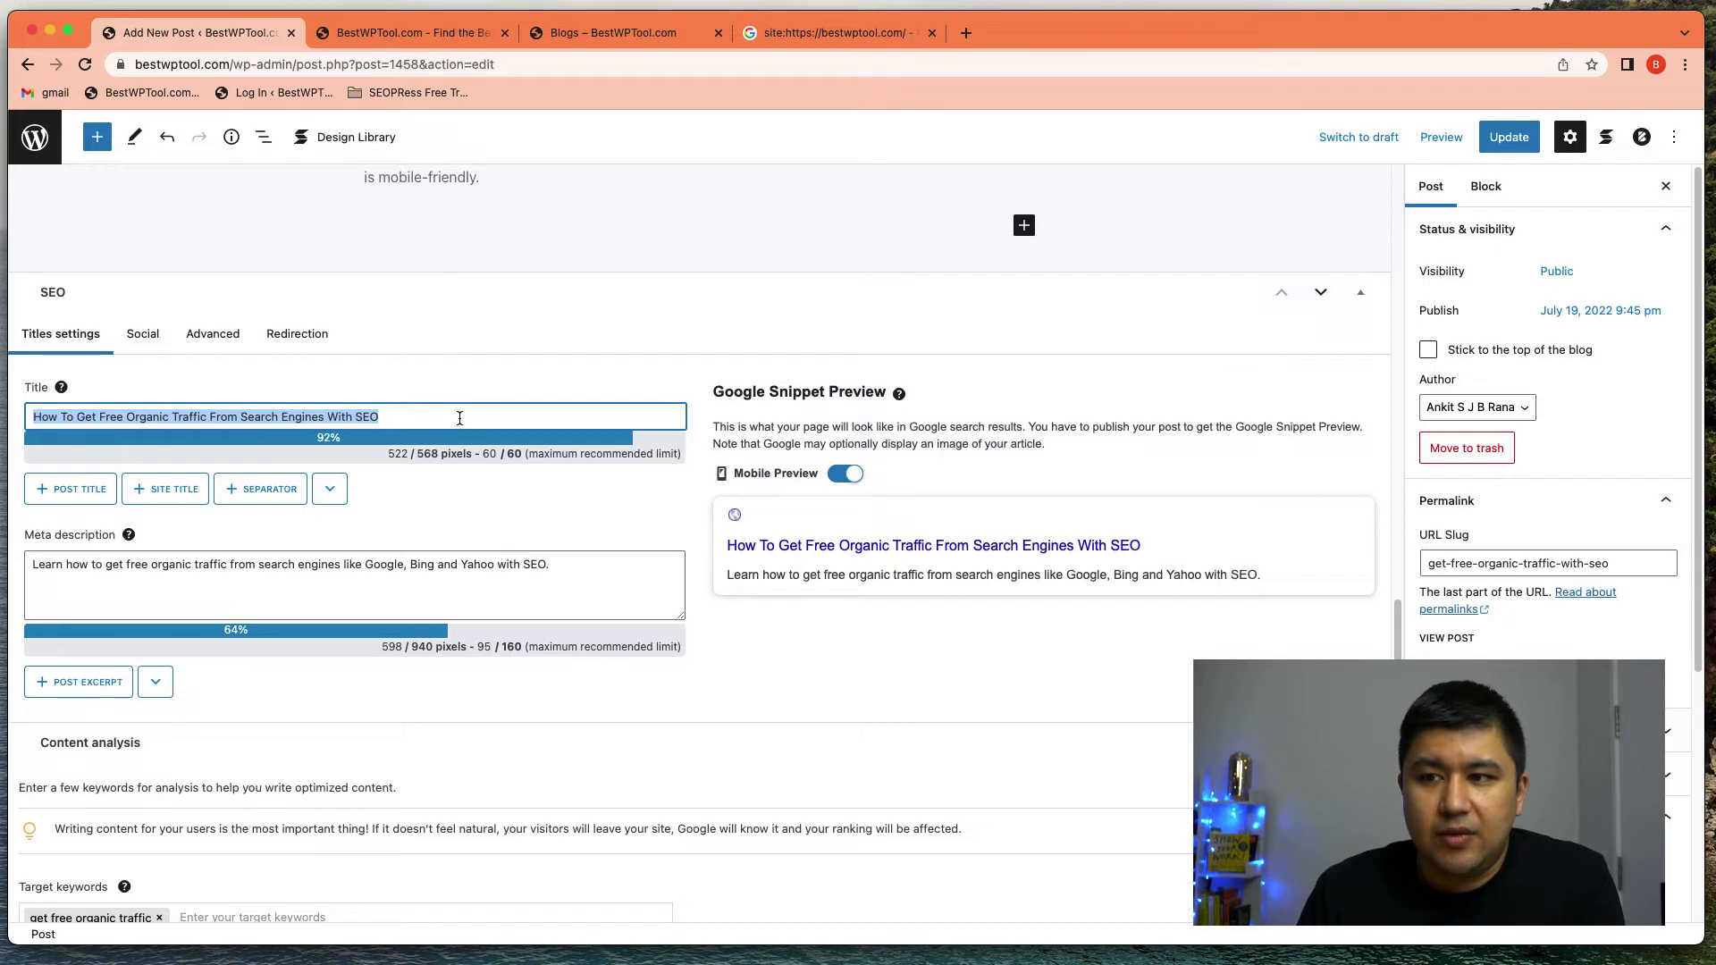
left_click(459, 417)
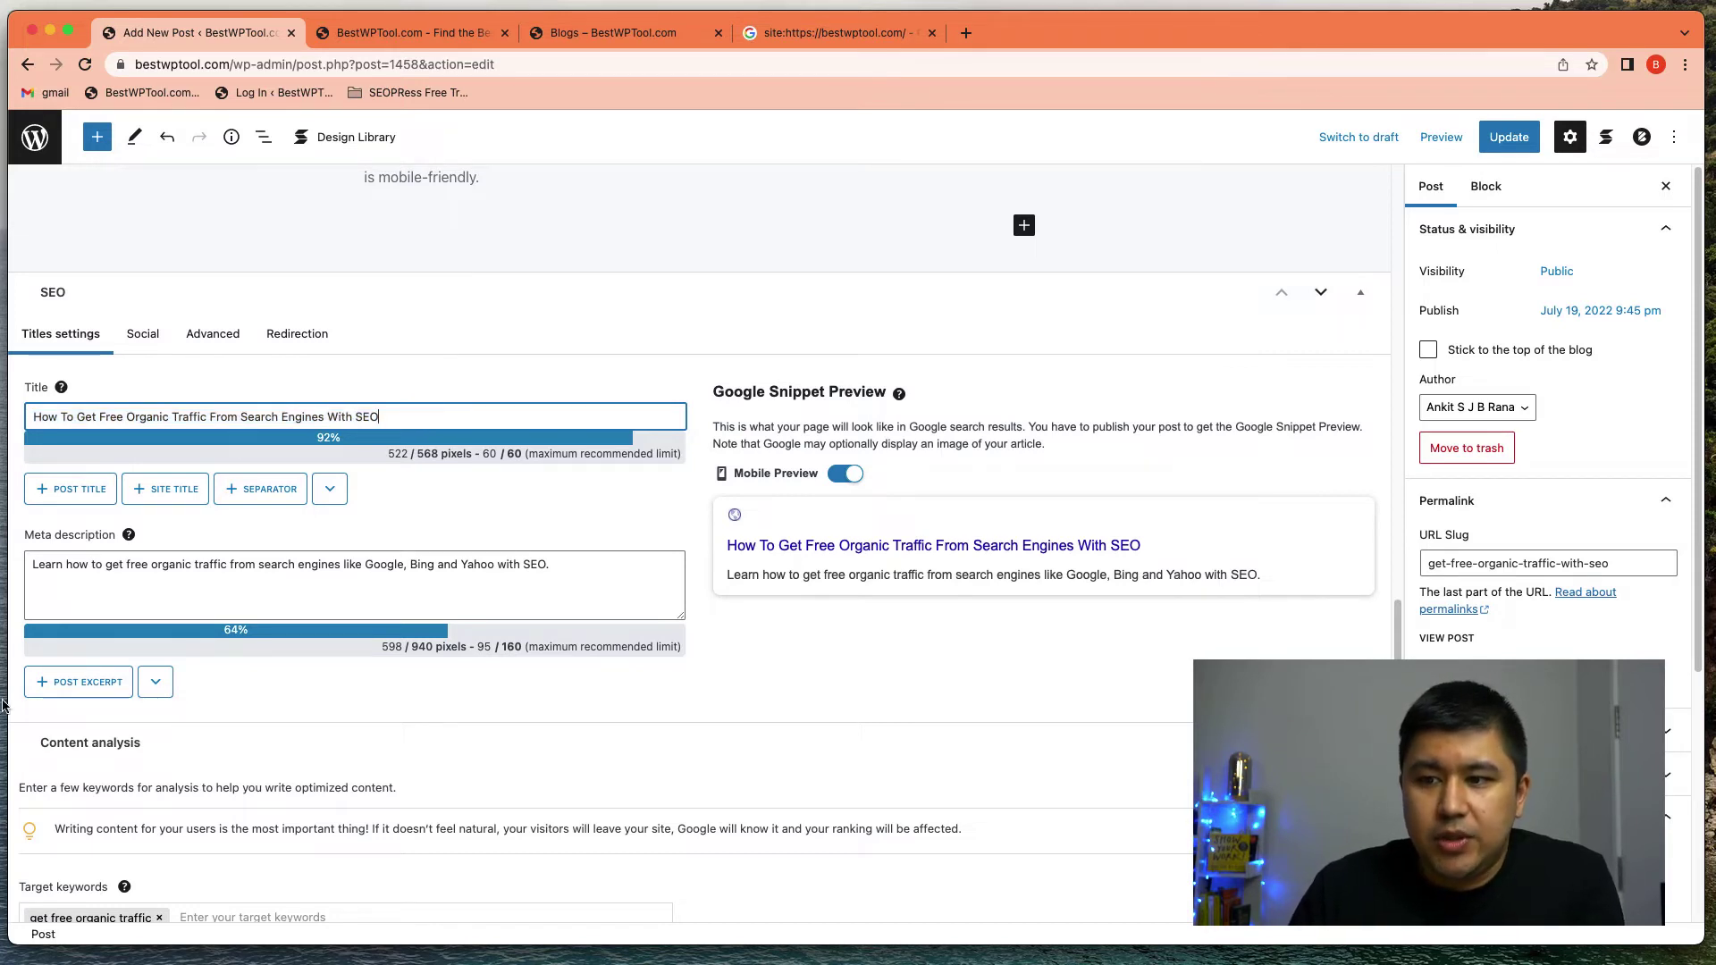
scroll(190, 802, "down", 1)
scroll(189, 802, "down", 1)
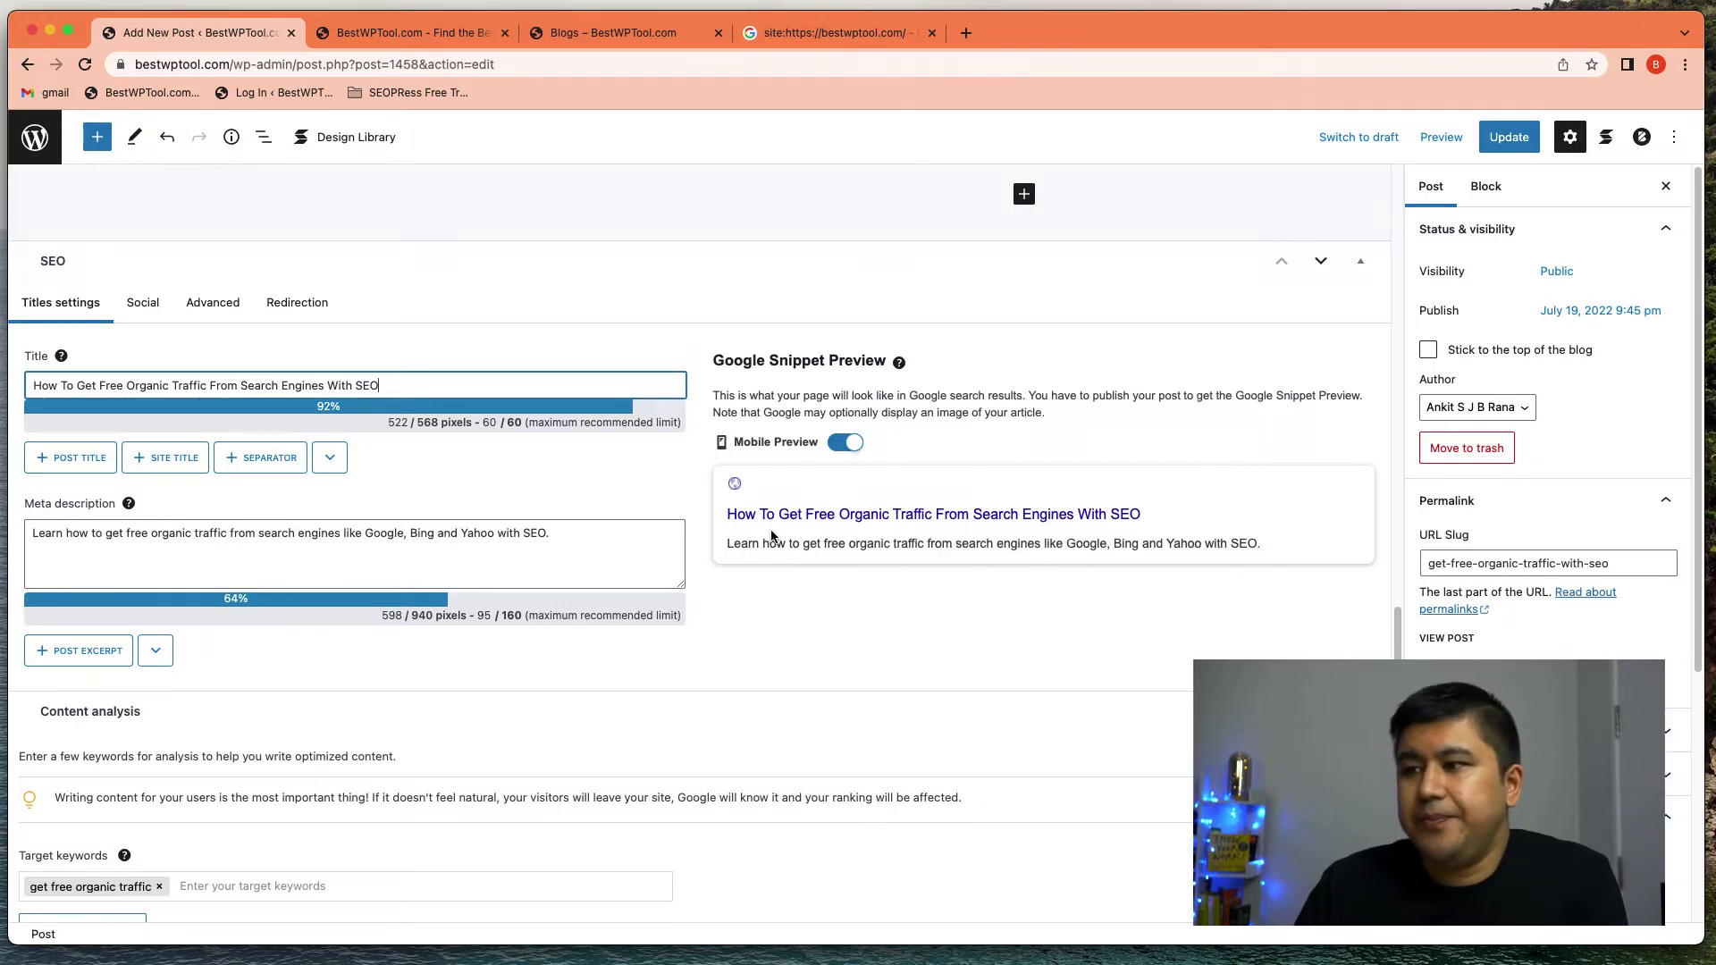
left_click(845, 444)
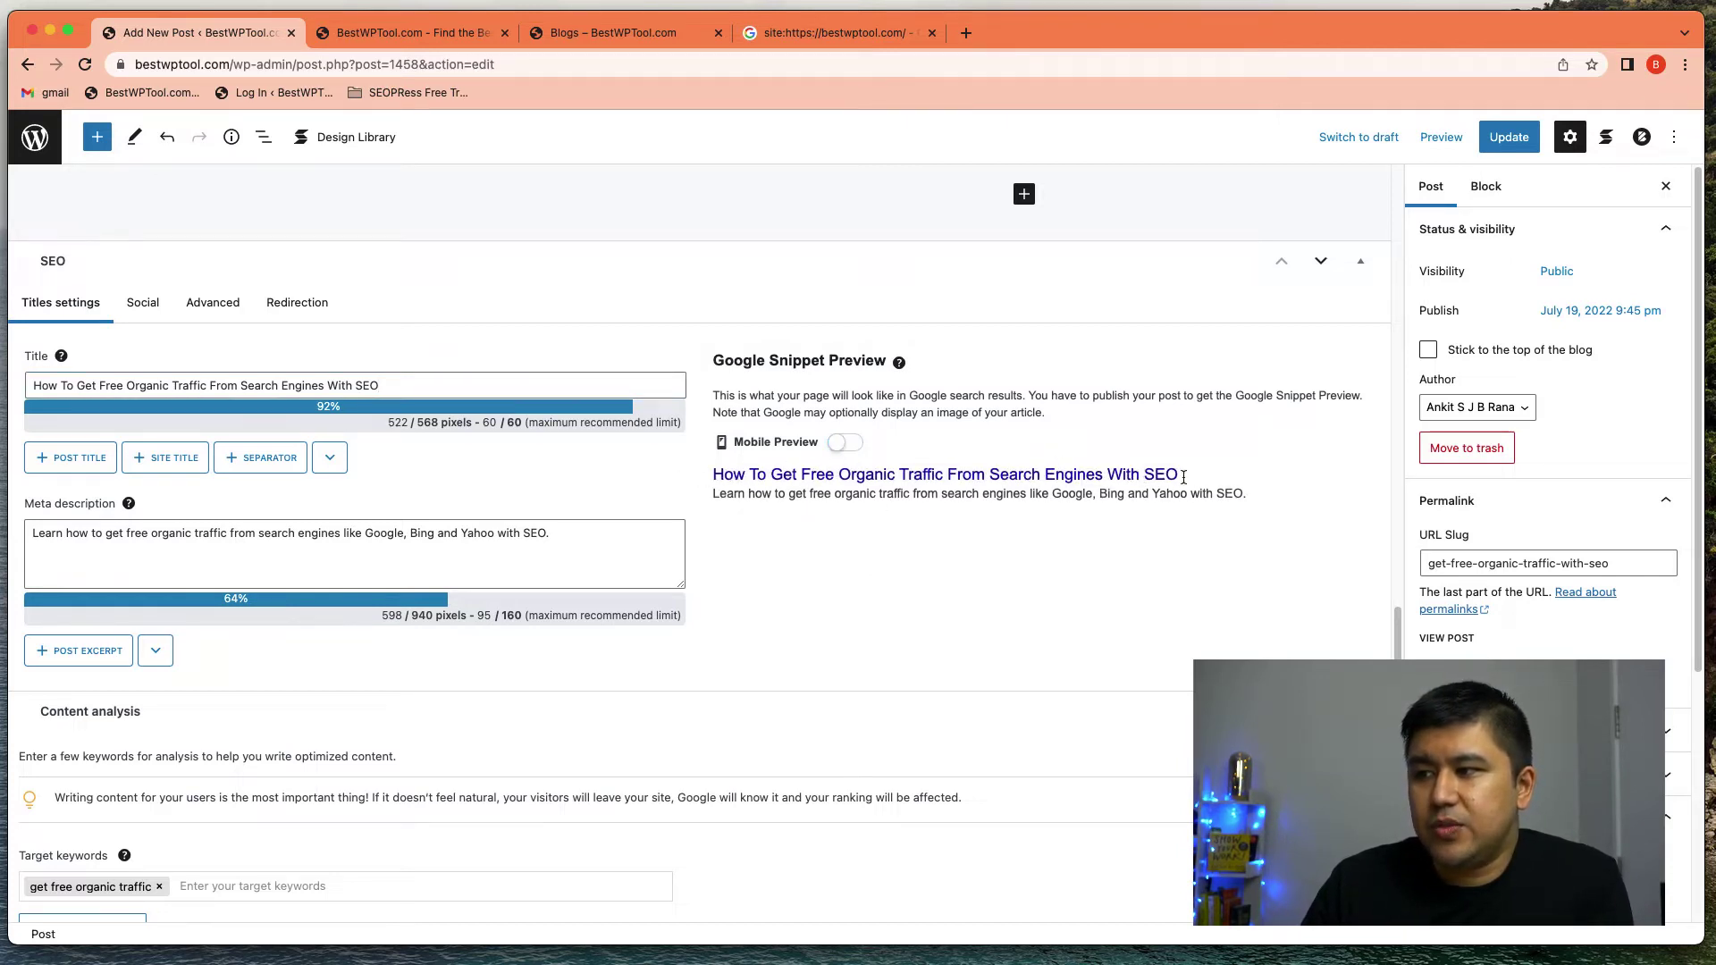
left_click(846, 444)
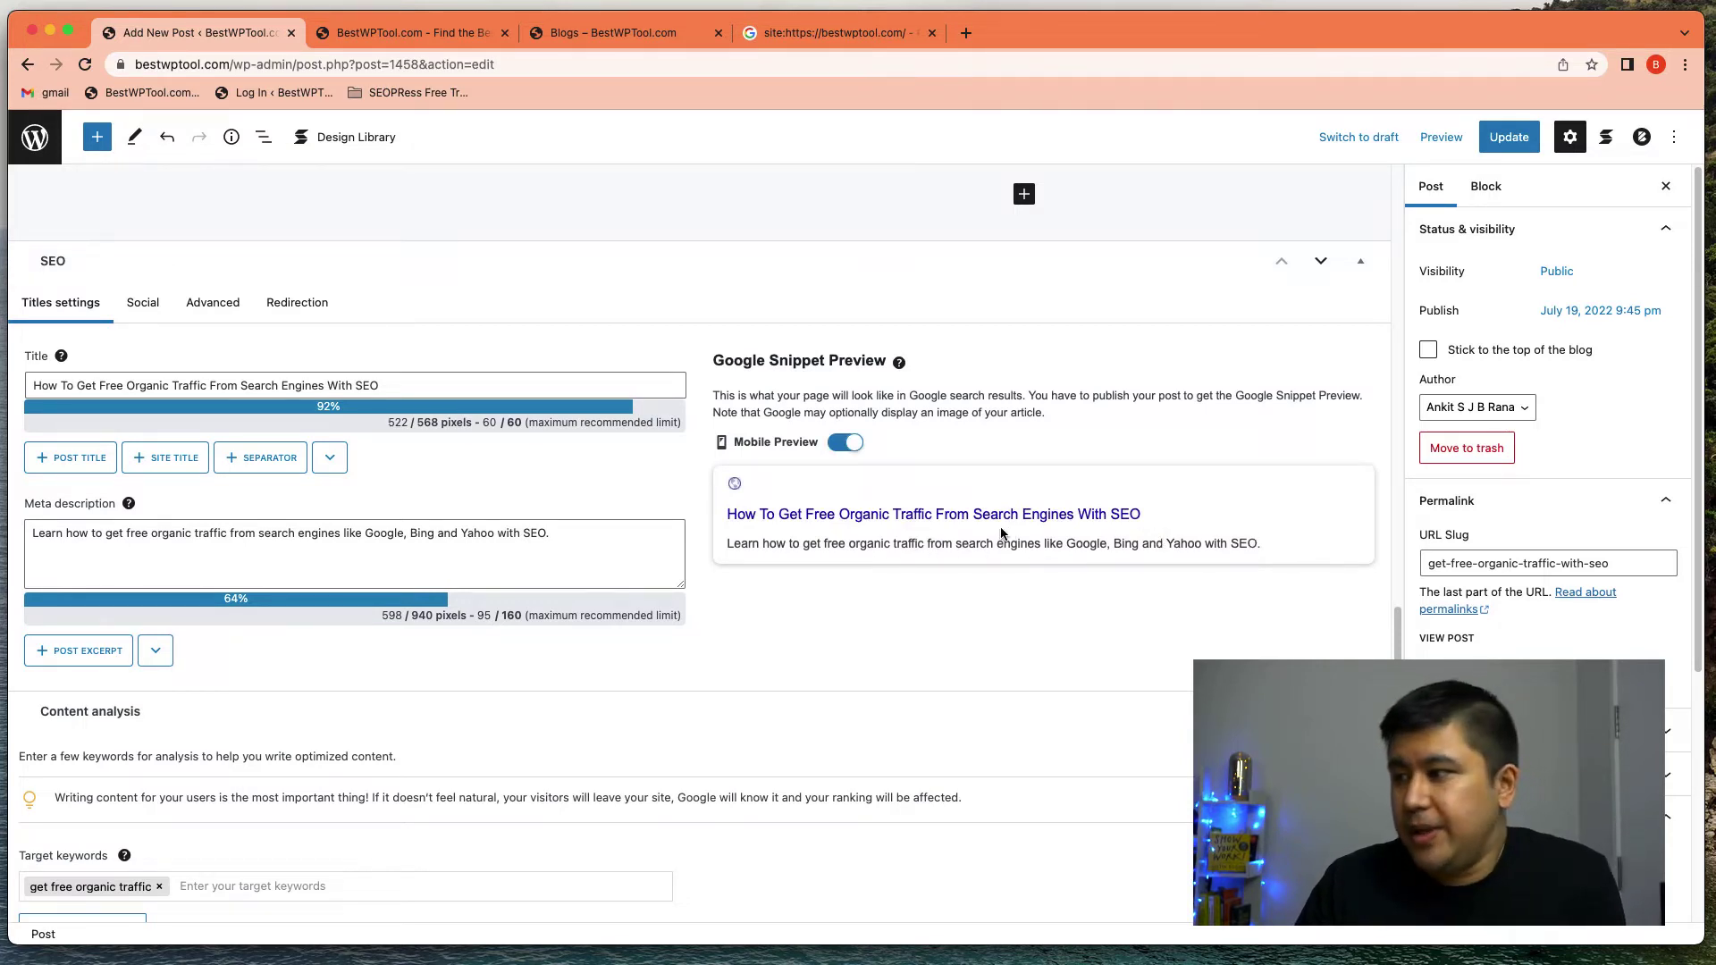
scroll(1450, 528, "down", 3)
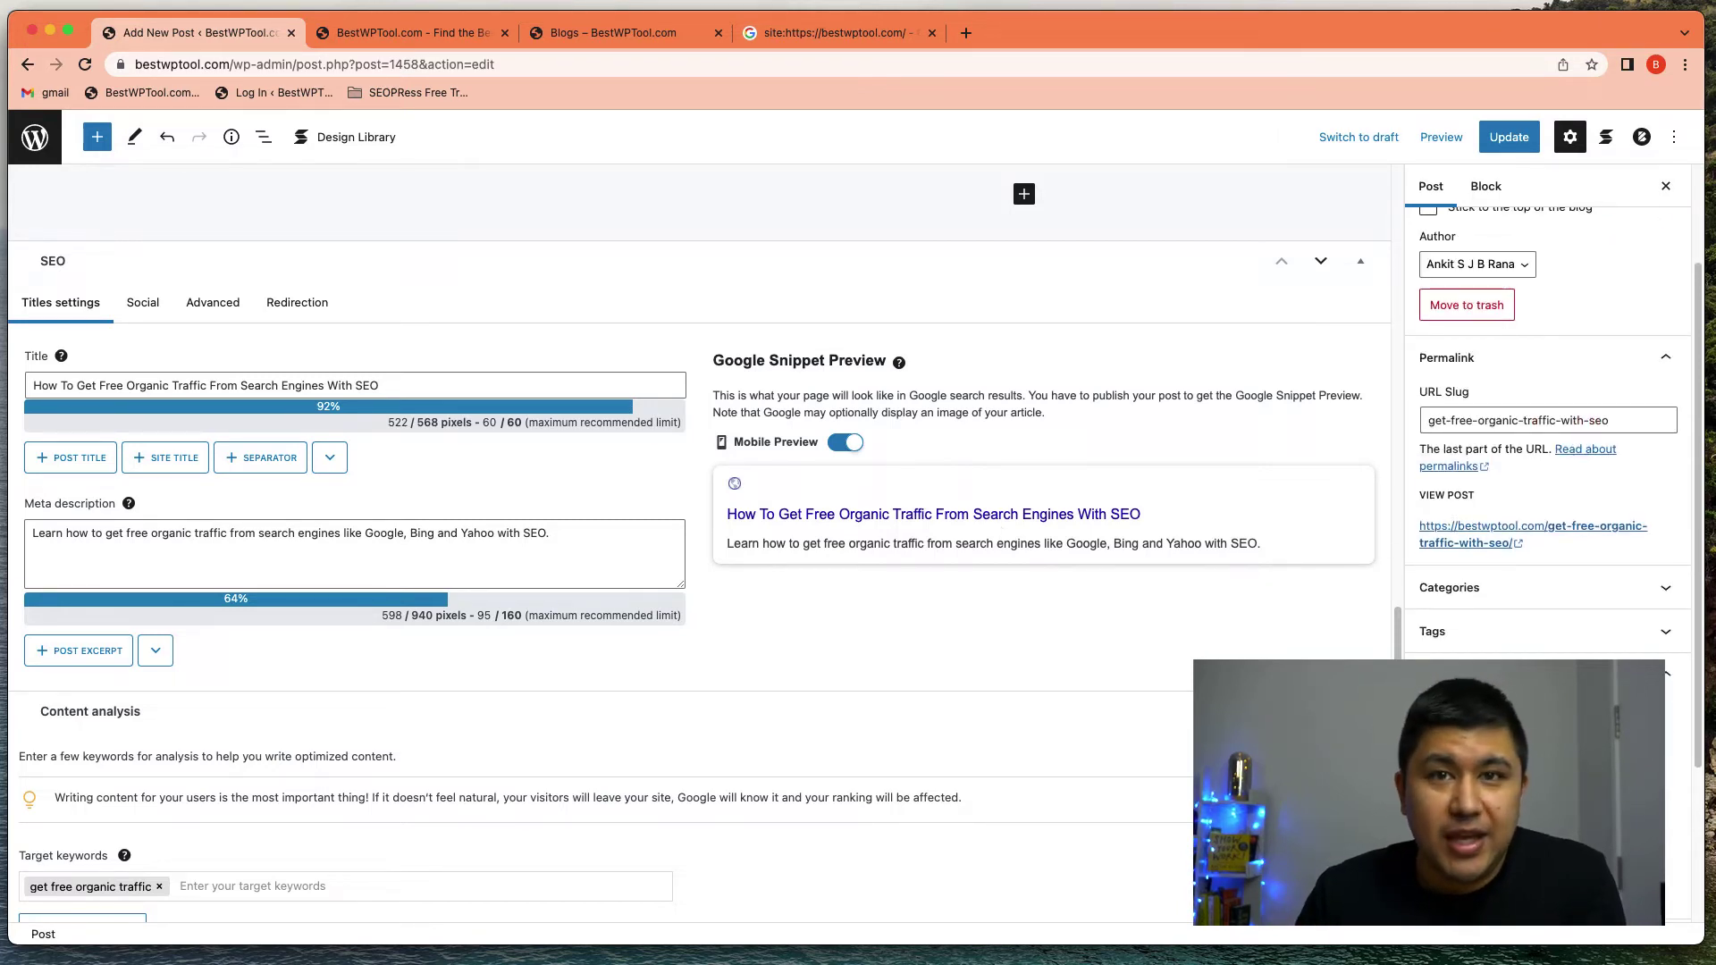
Step: Switch the SEO metabox to Social and review the Facebook title, description, thumbnail and 1.91 preview
left_click(141, 304)
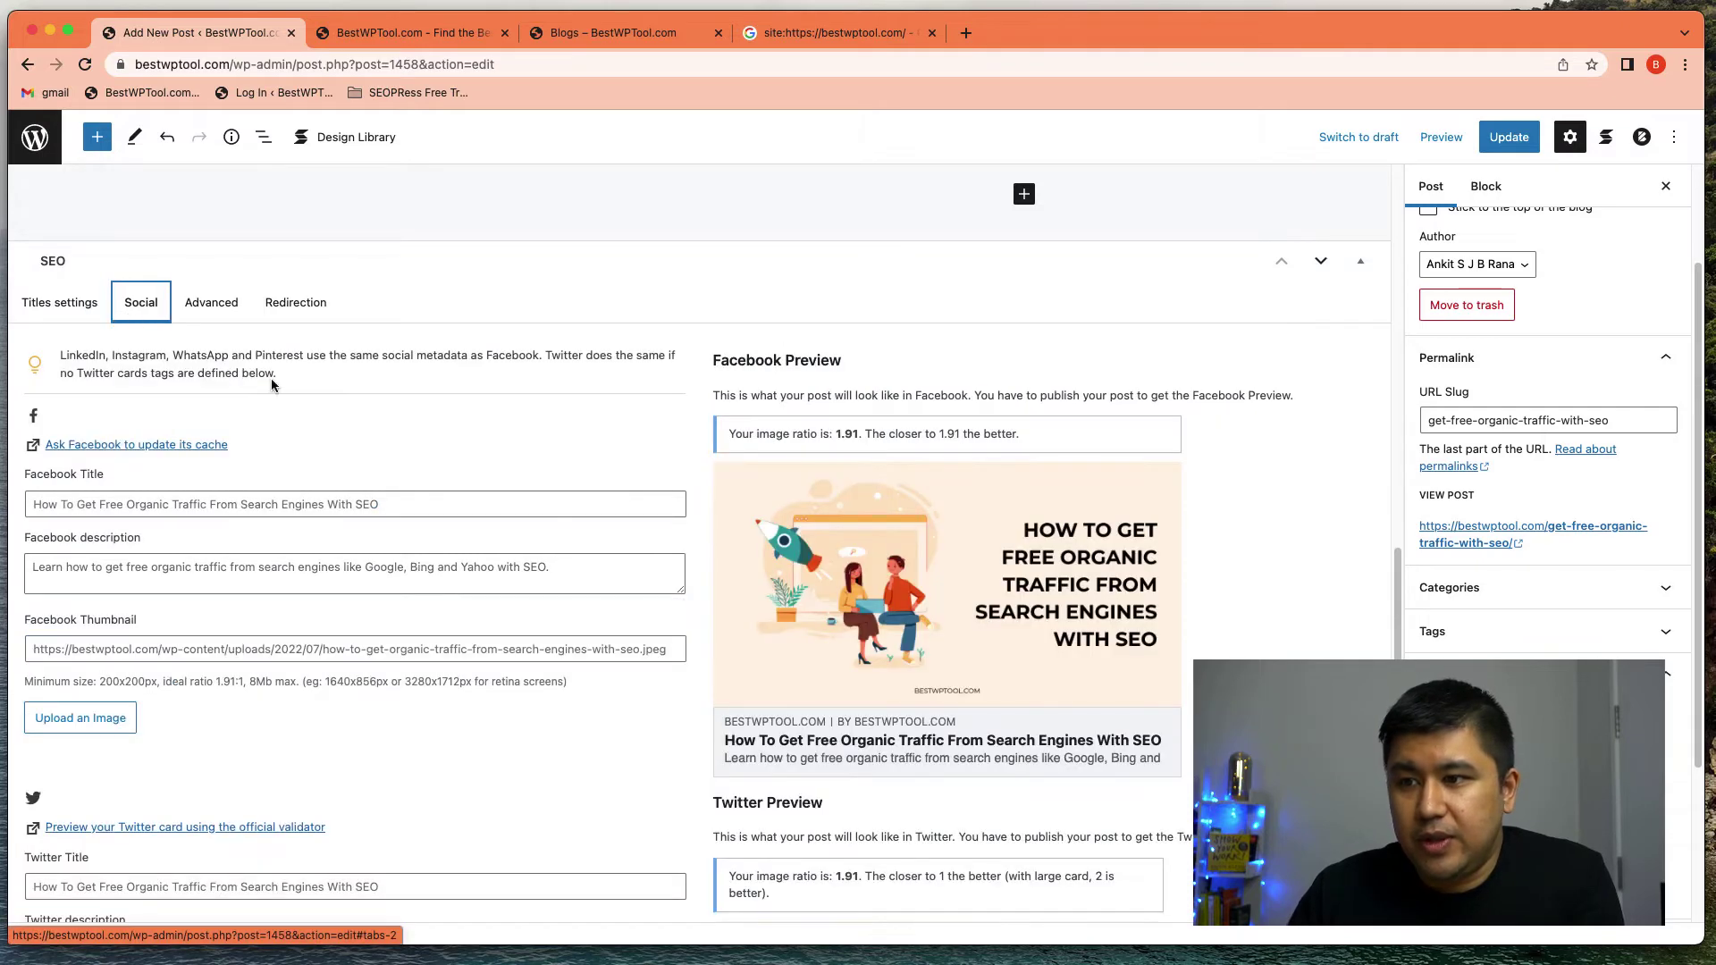
scroll(1255, 358, "down", 2)
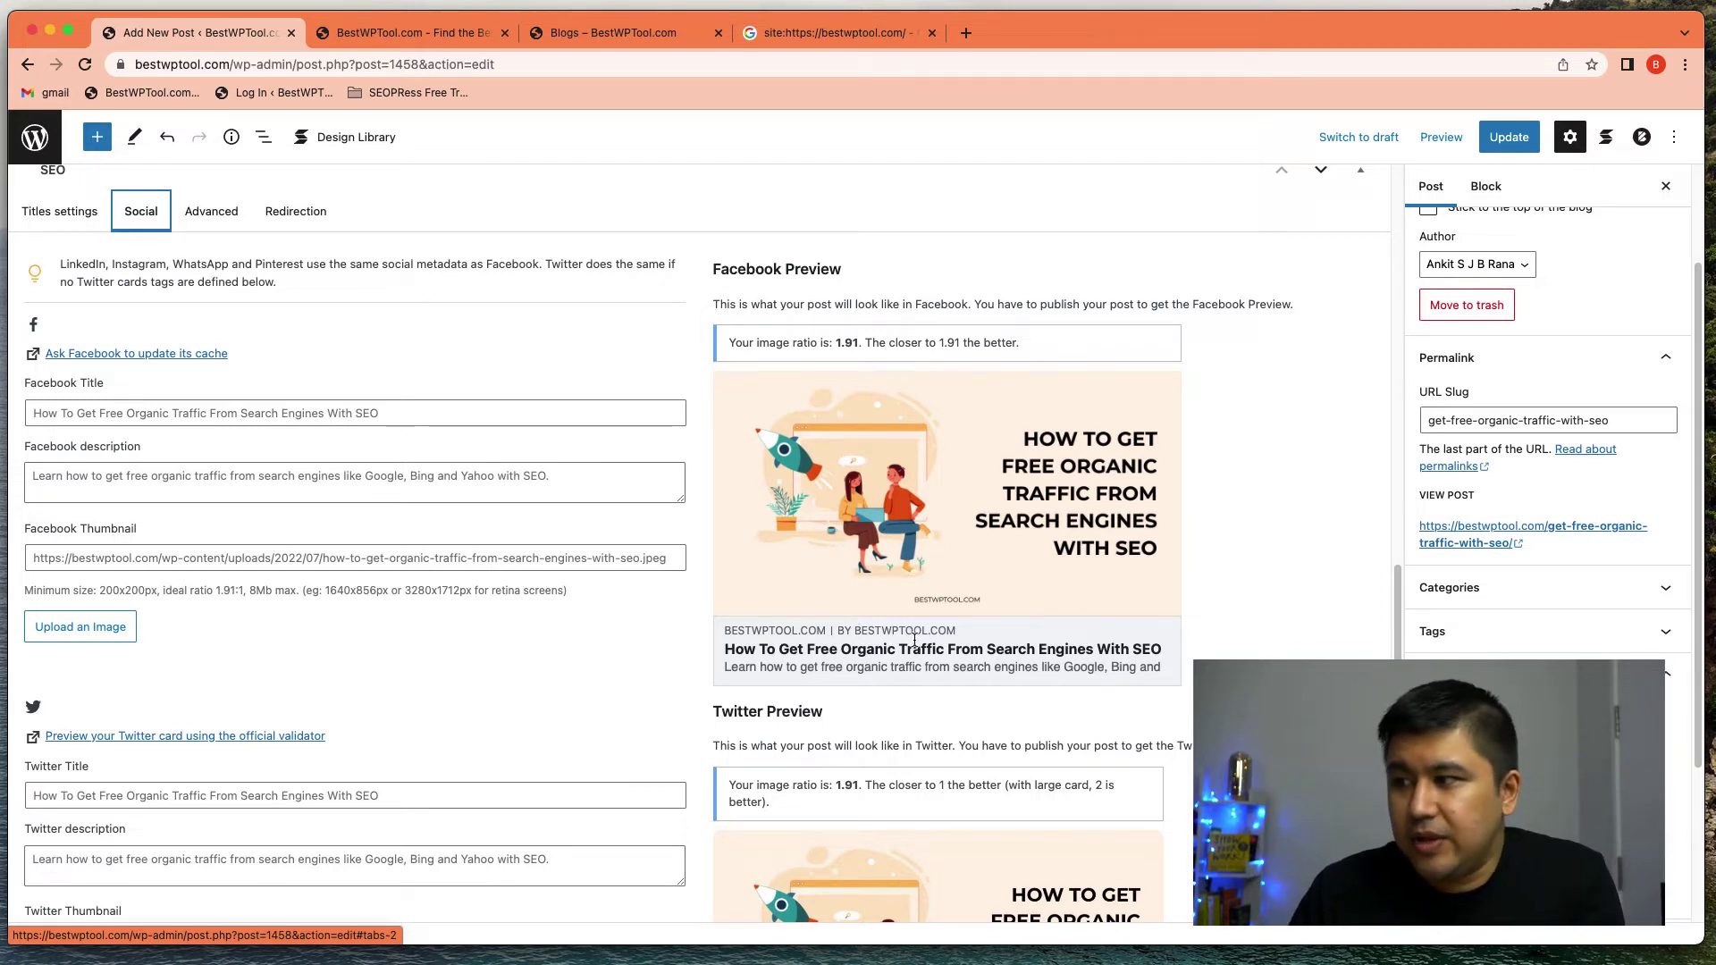
mouse_move(958, 502)
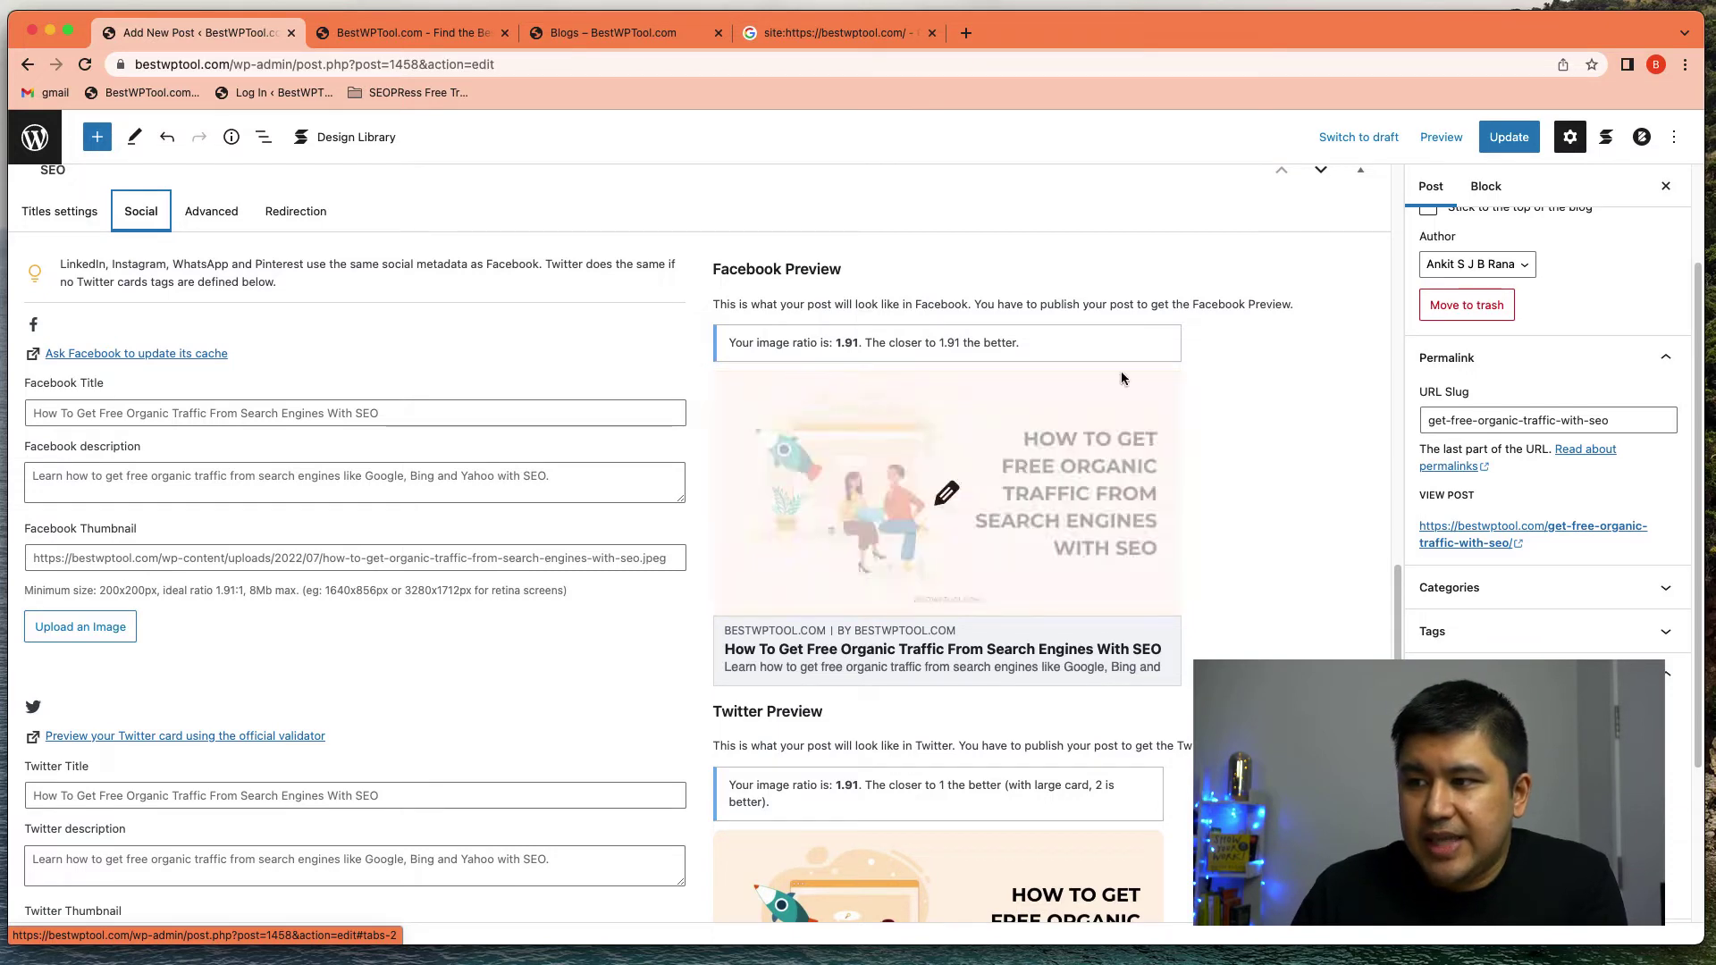
scroll(615, 561, "up", 3)
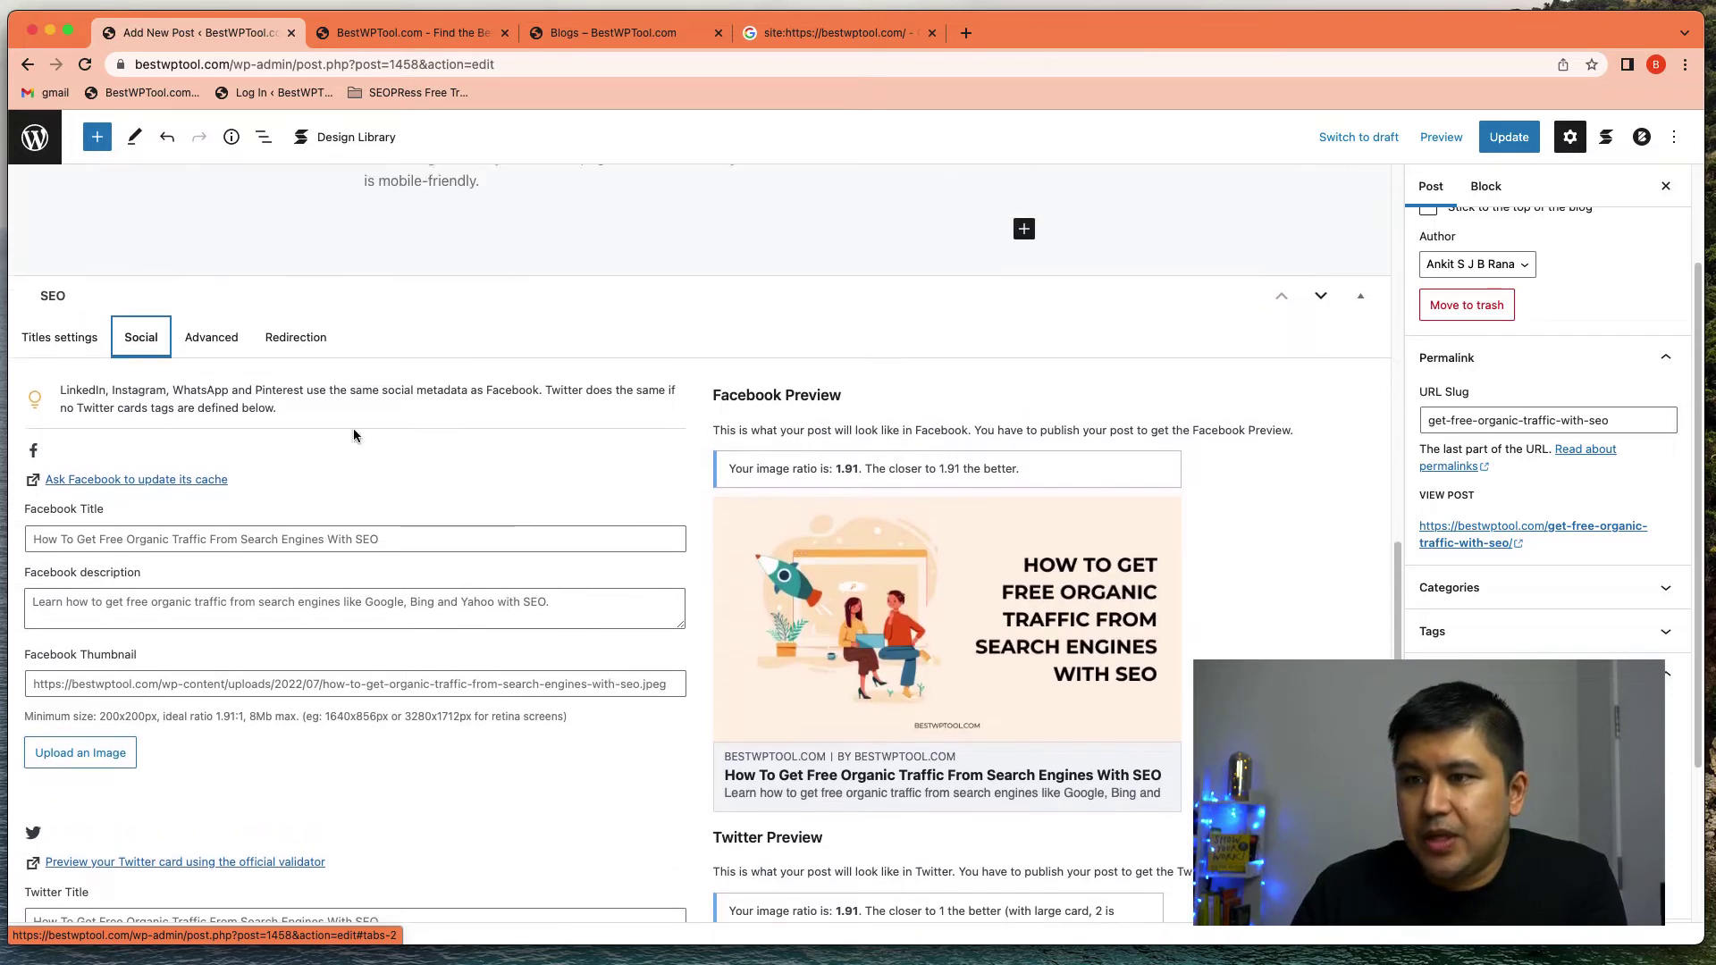
Step: Review the SEO title, the excerpt-based meta description and the target keywords field
left_click(60, 351)
left_click(417, 437)
triple_click(417, 437)
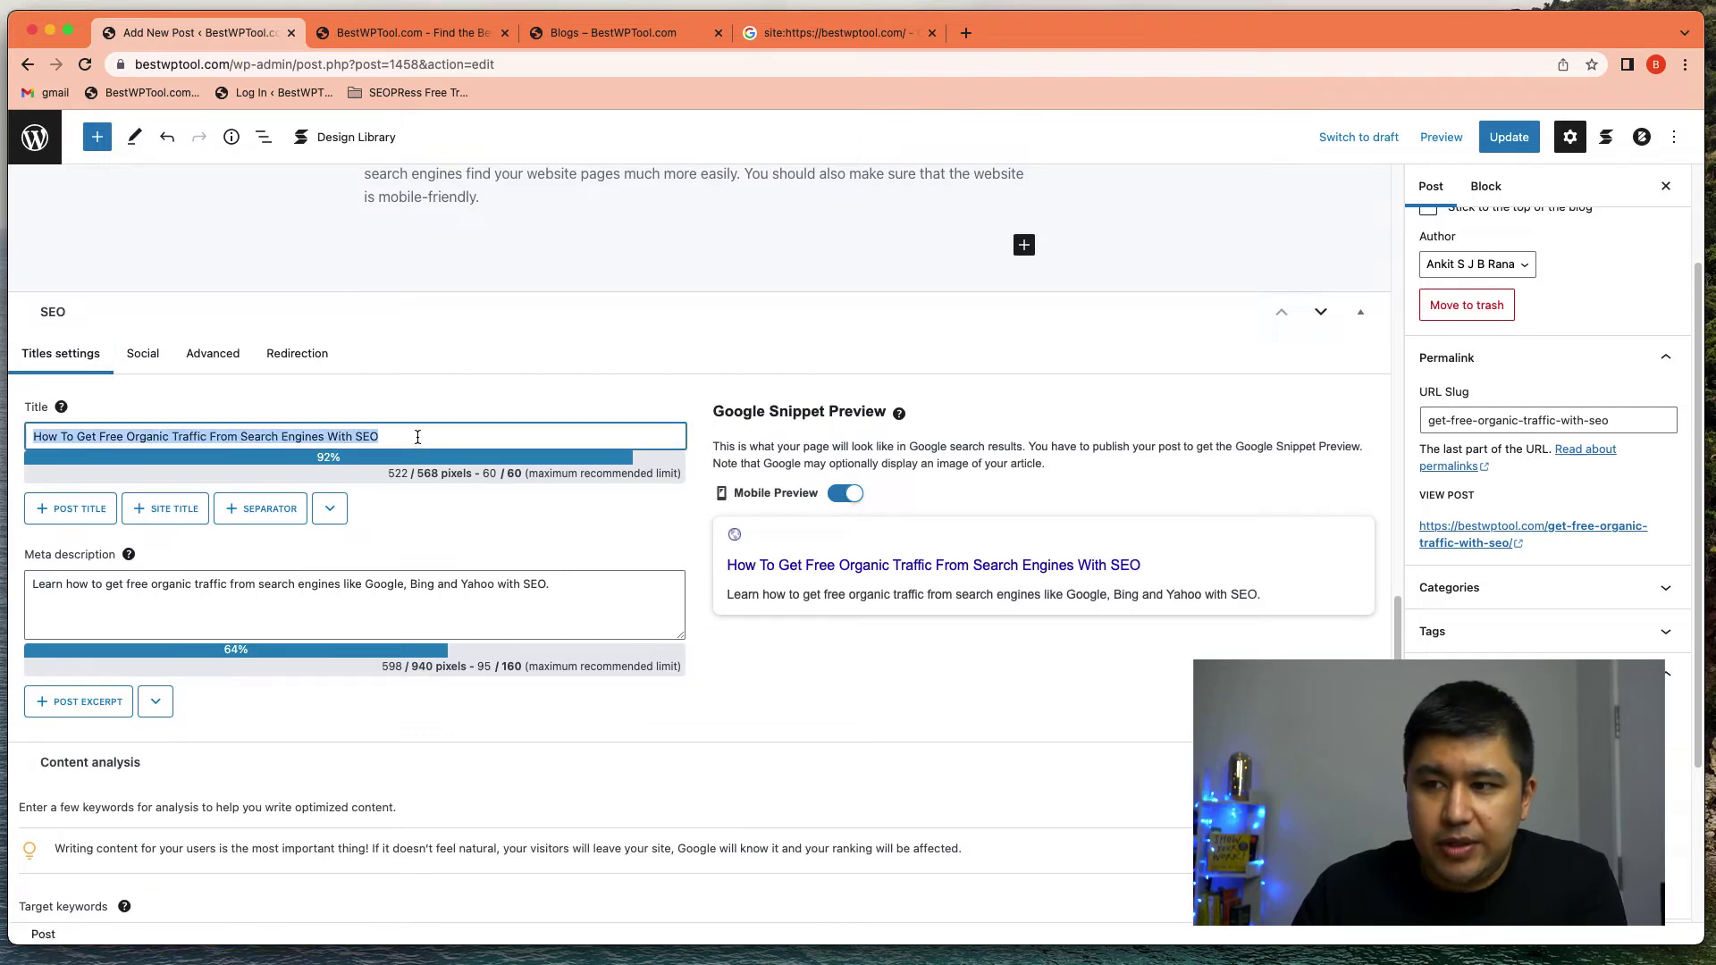
triple_click(554, 585)
scroll(518, 538, "down", 3)
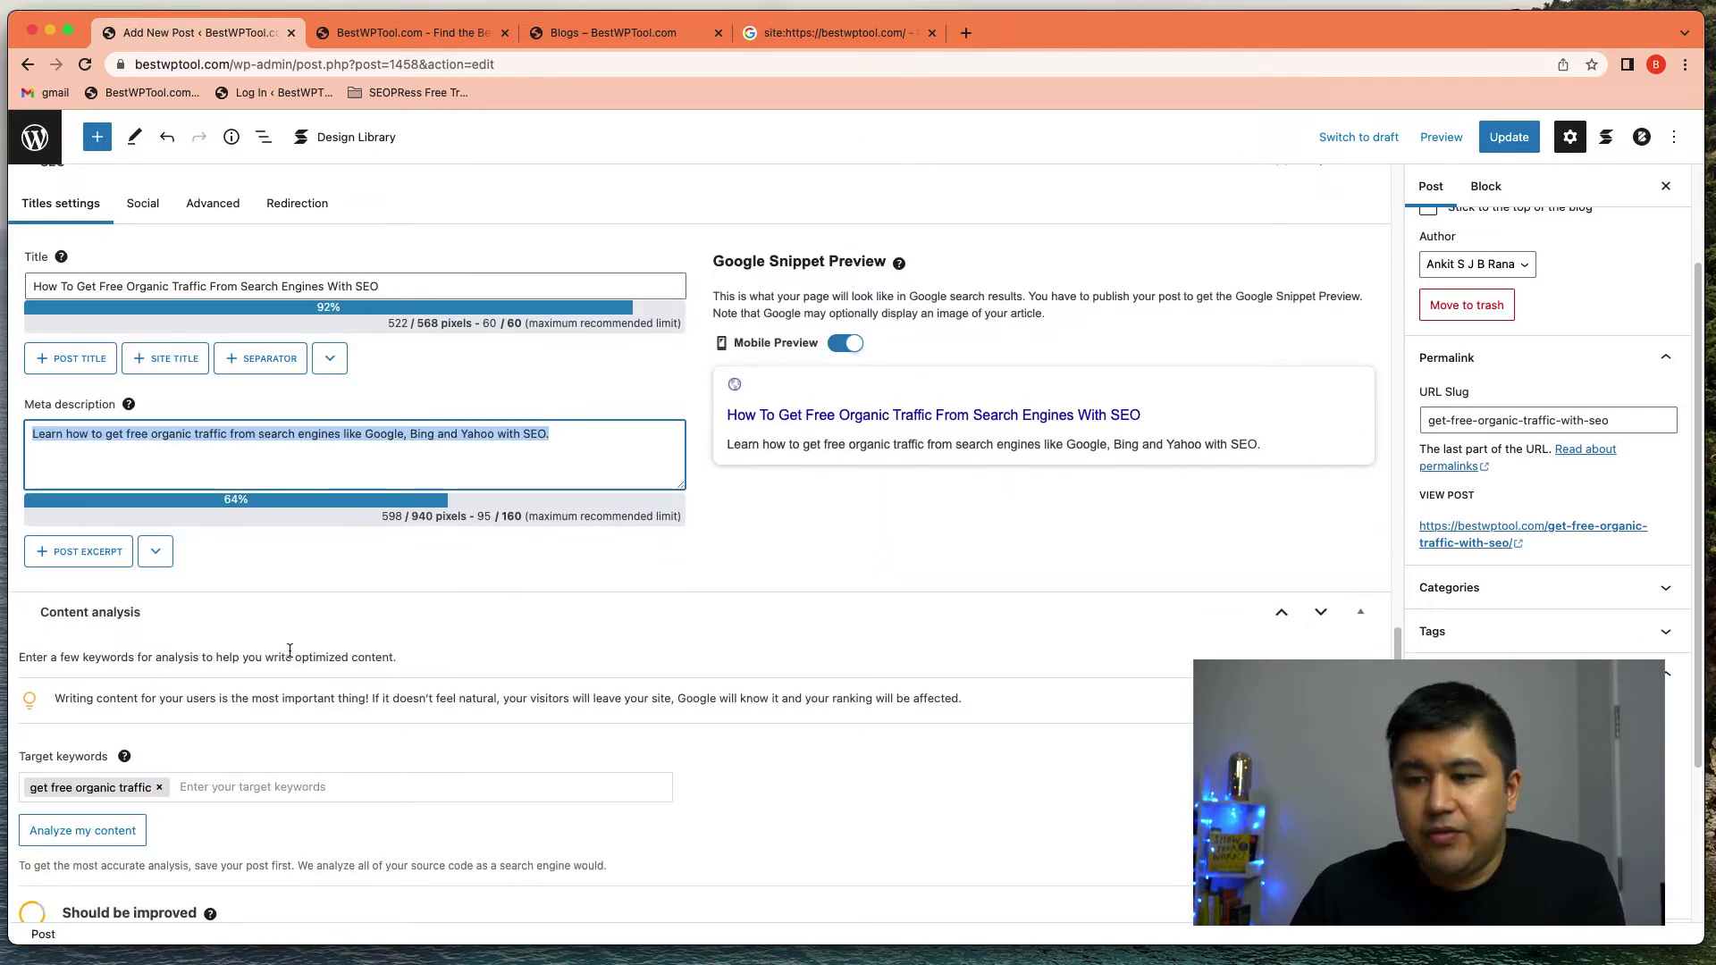
left_click(211, 789)
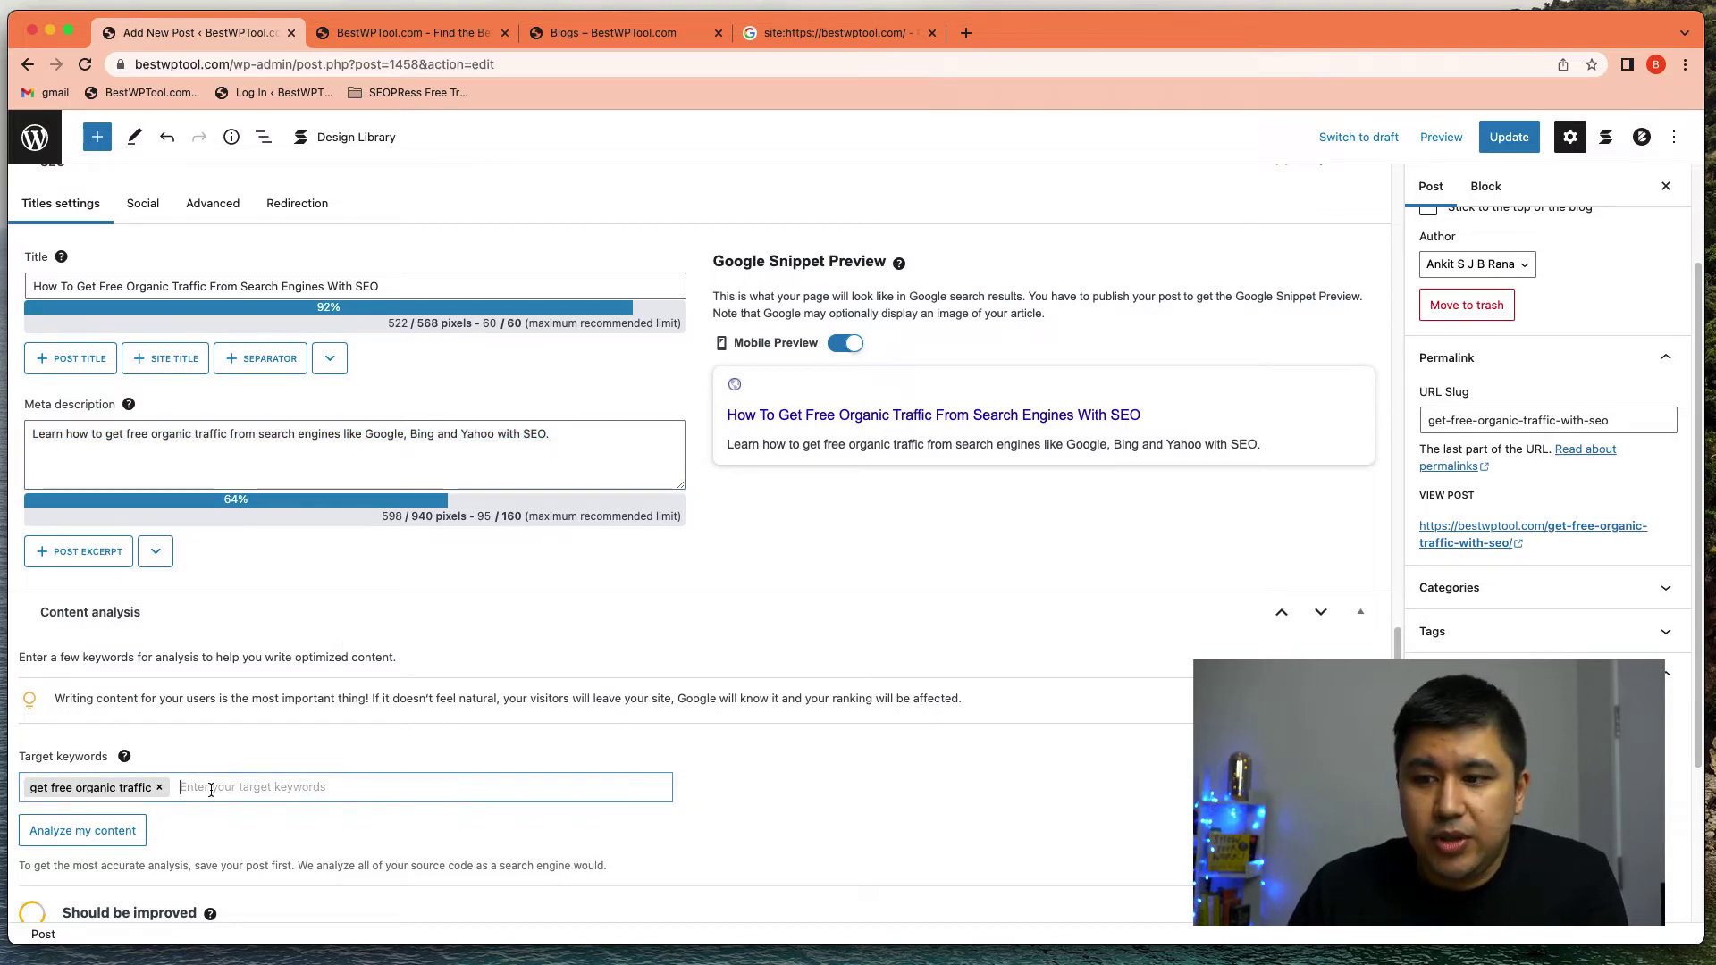
Step: Update the post and look through the content analysis results
left_click(1509, 137)
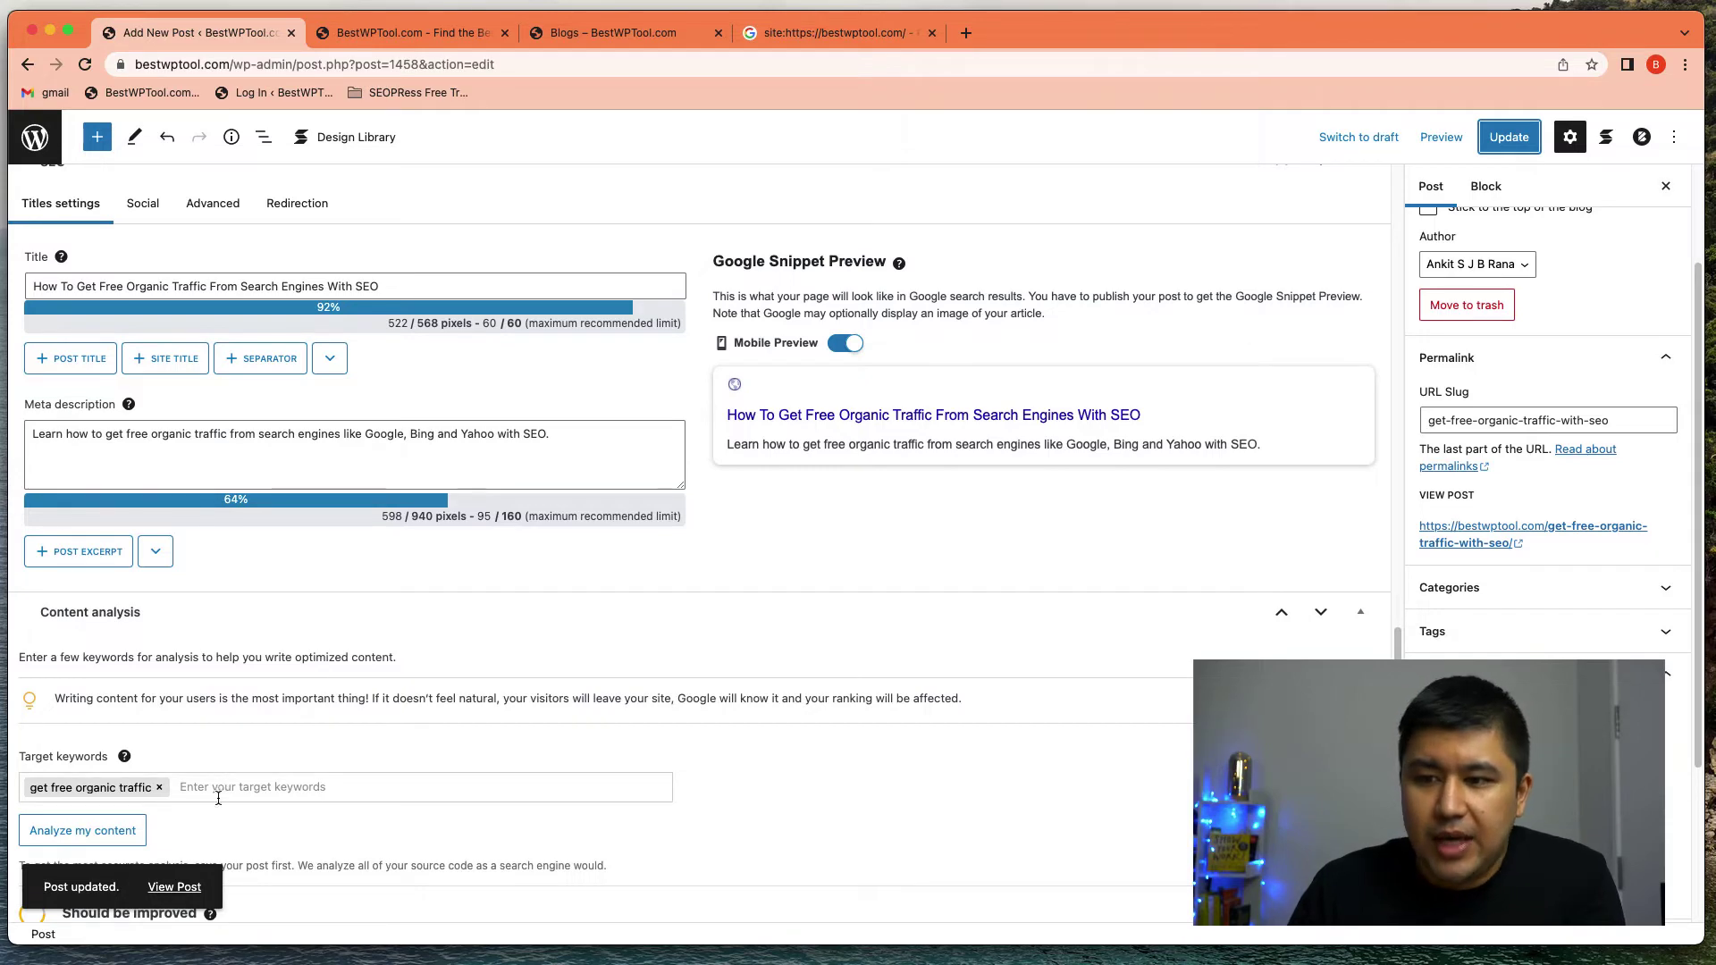
scroll(232, 778, "down", 5)
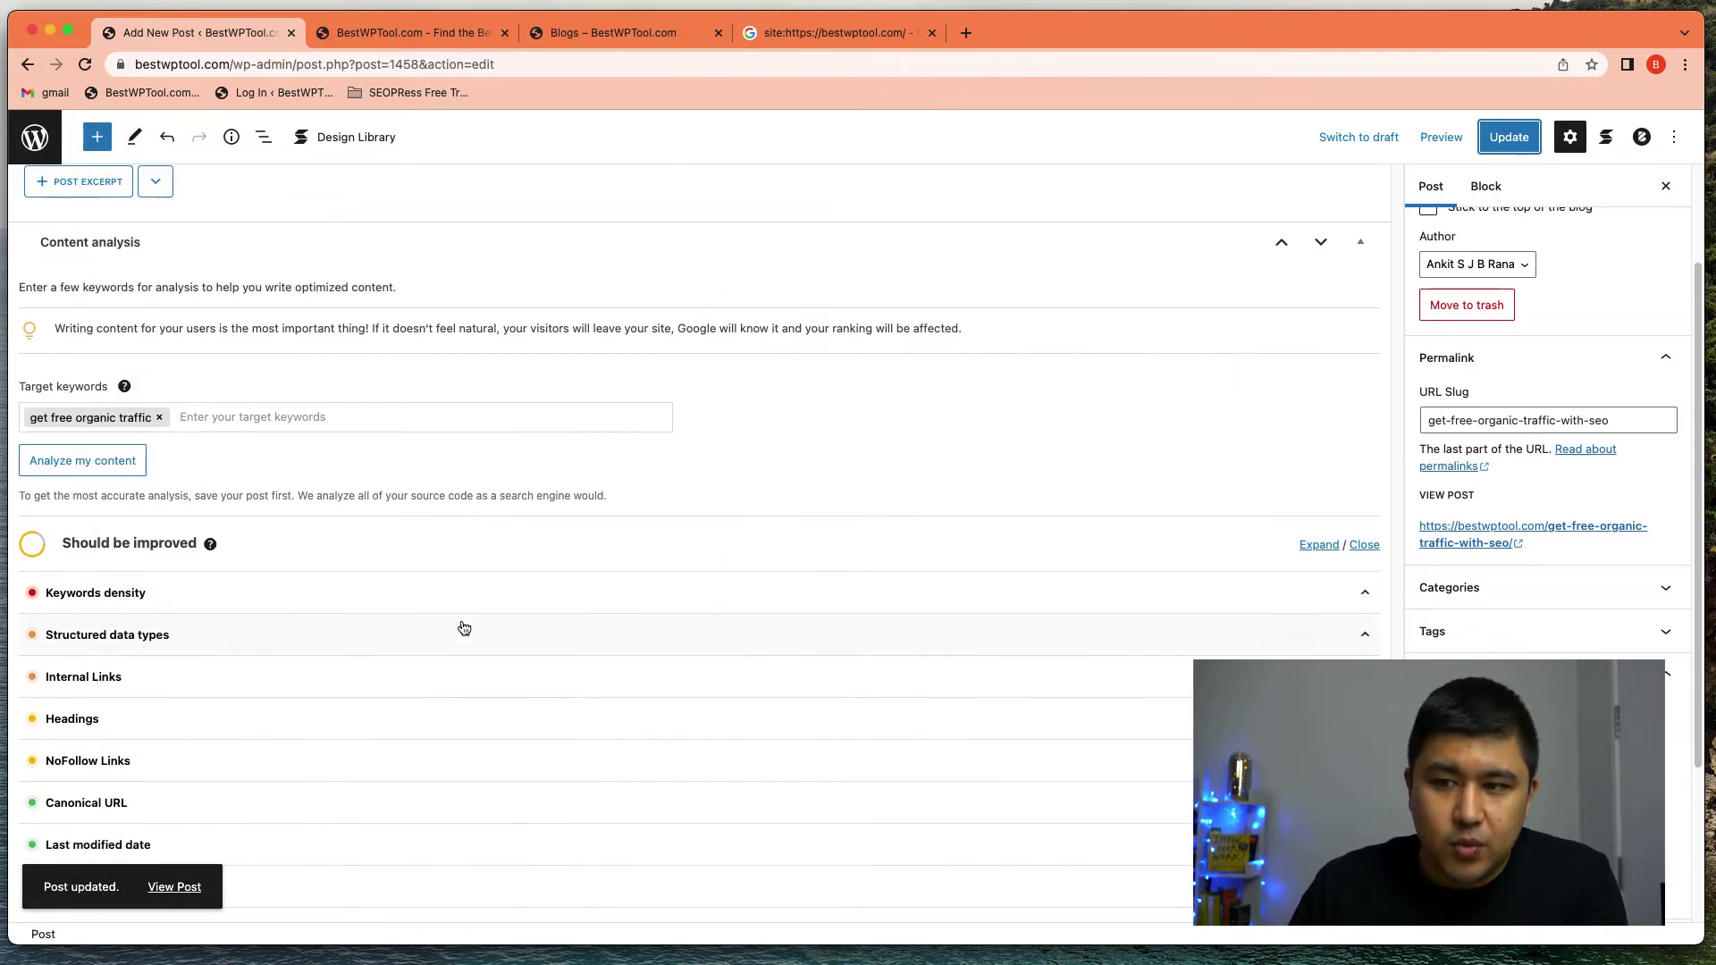
scroll(464, 629, "down", 4)
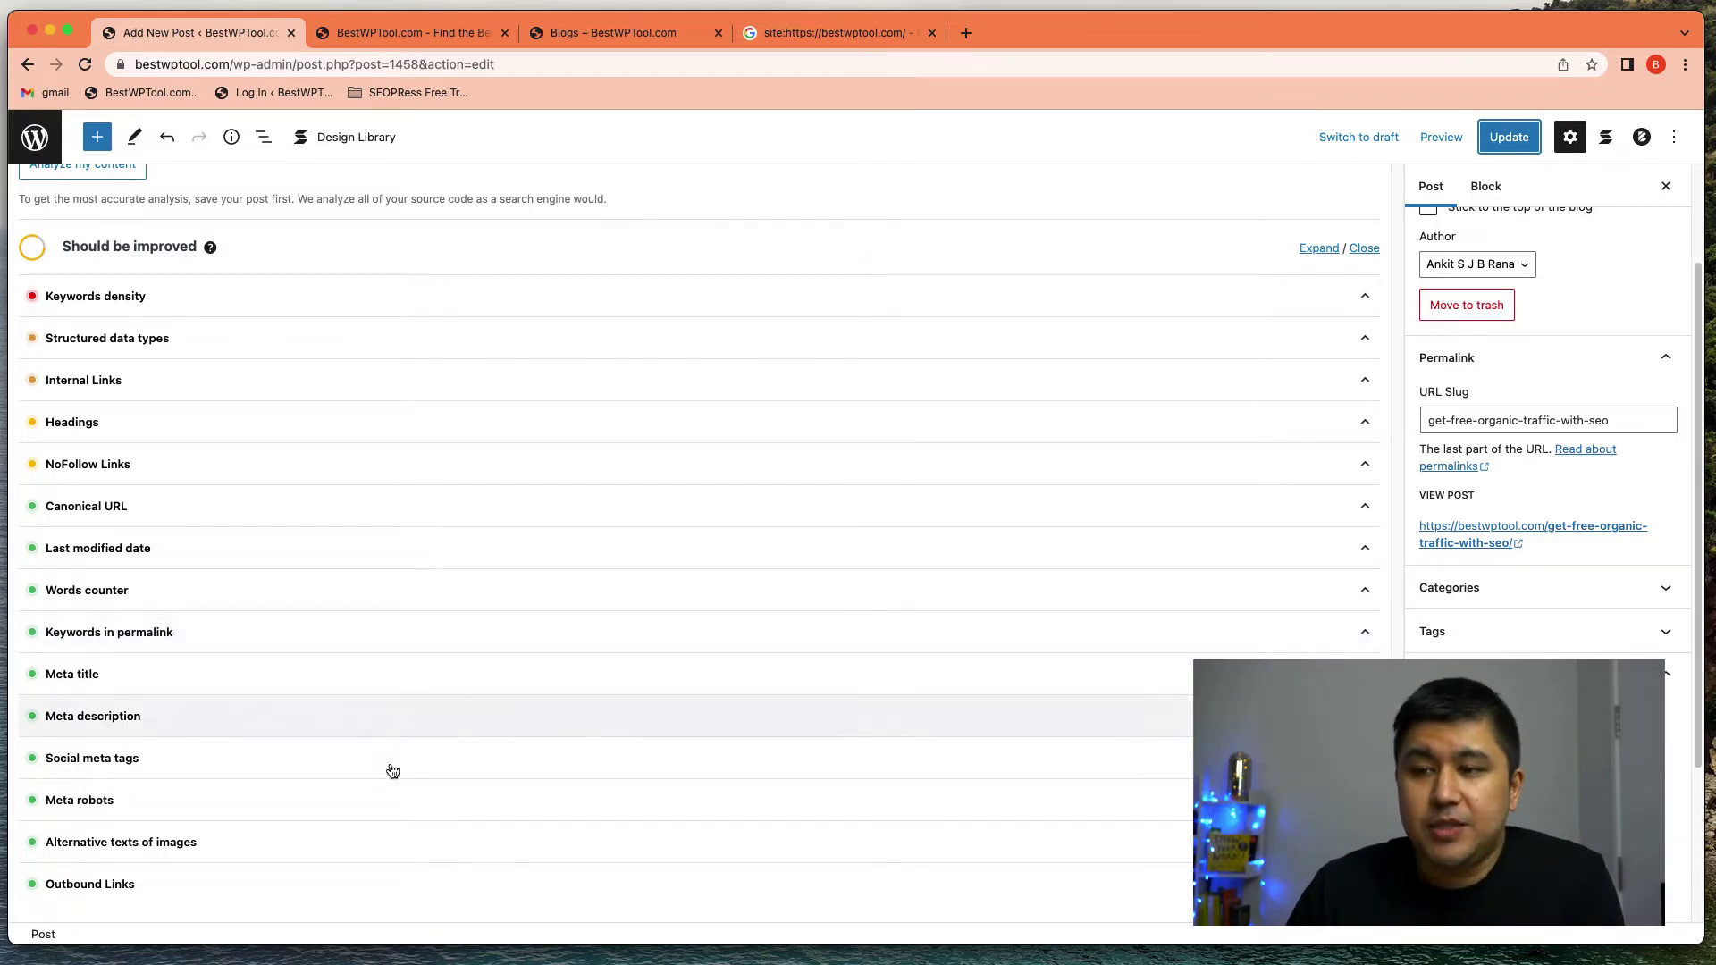
scroll(388, 779, "up", 3)
scroll(340, 748, "down", 3)
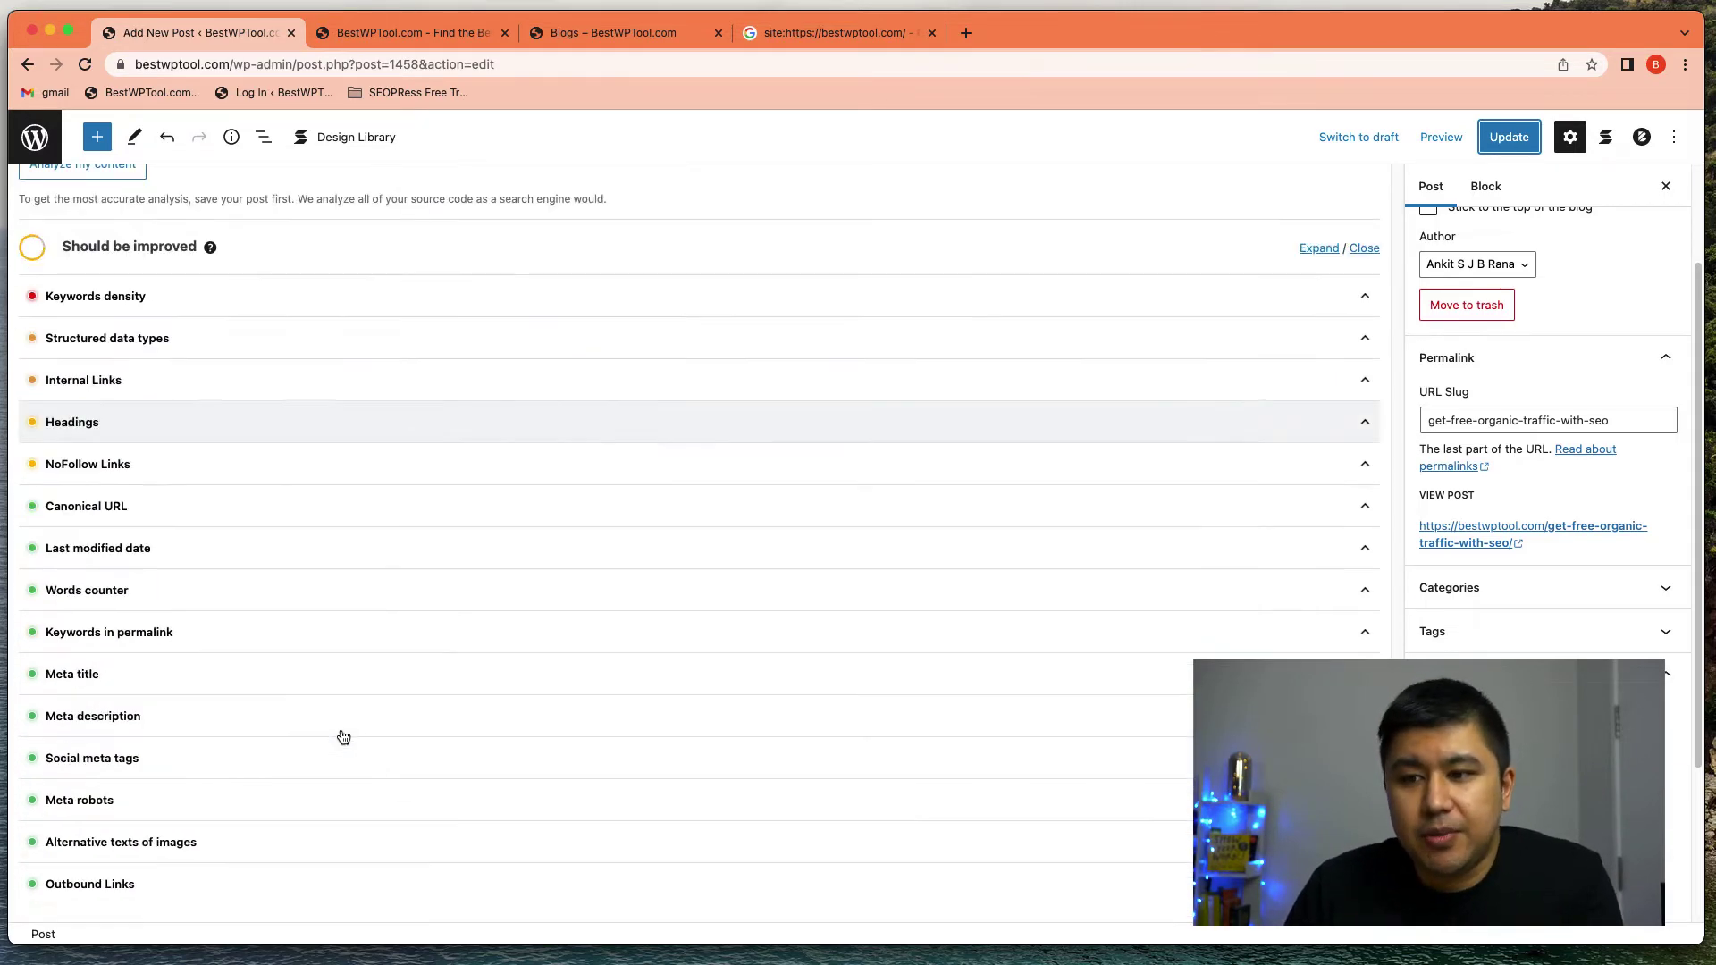
scroll(344, 806, "up", 15)
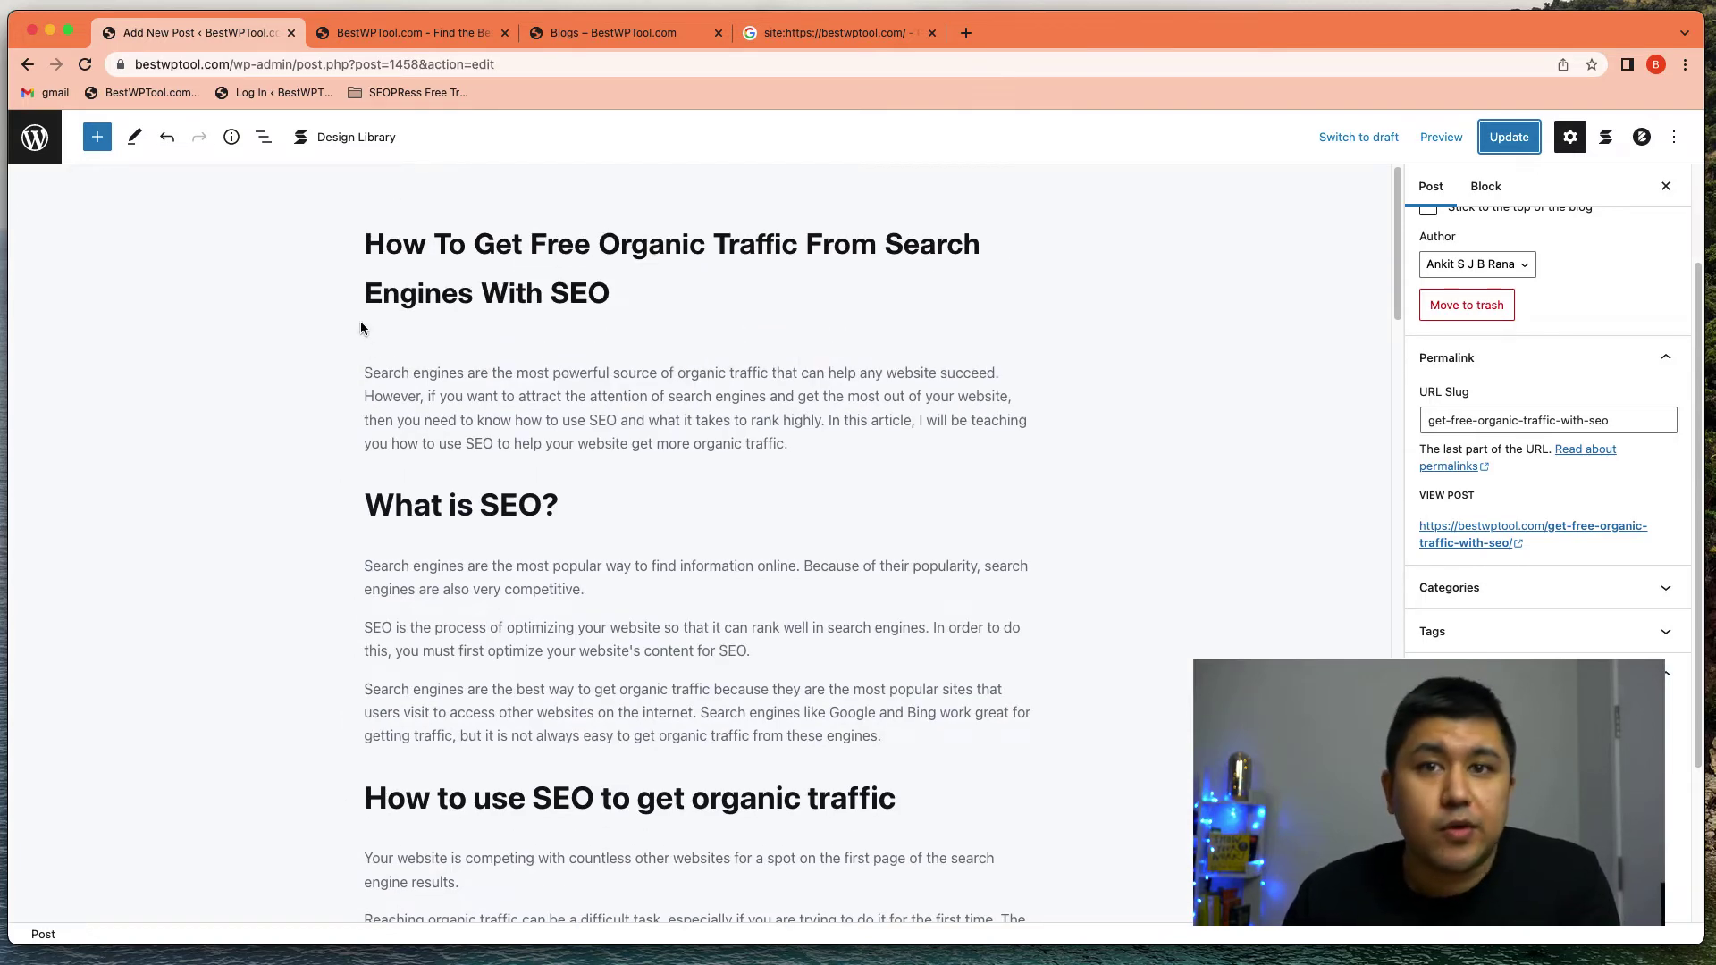
Step: Open the live post in a new tab, then return to the editor
scroll(1571, 422, "up", 2)
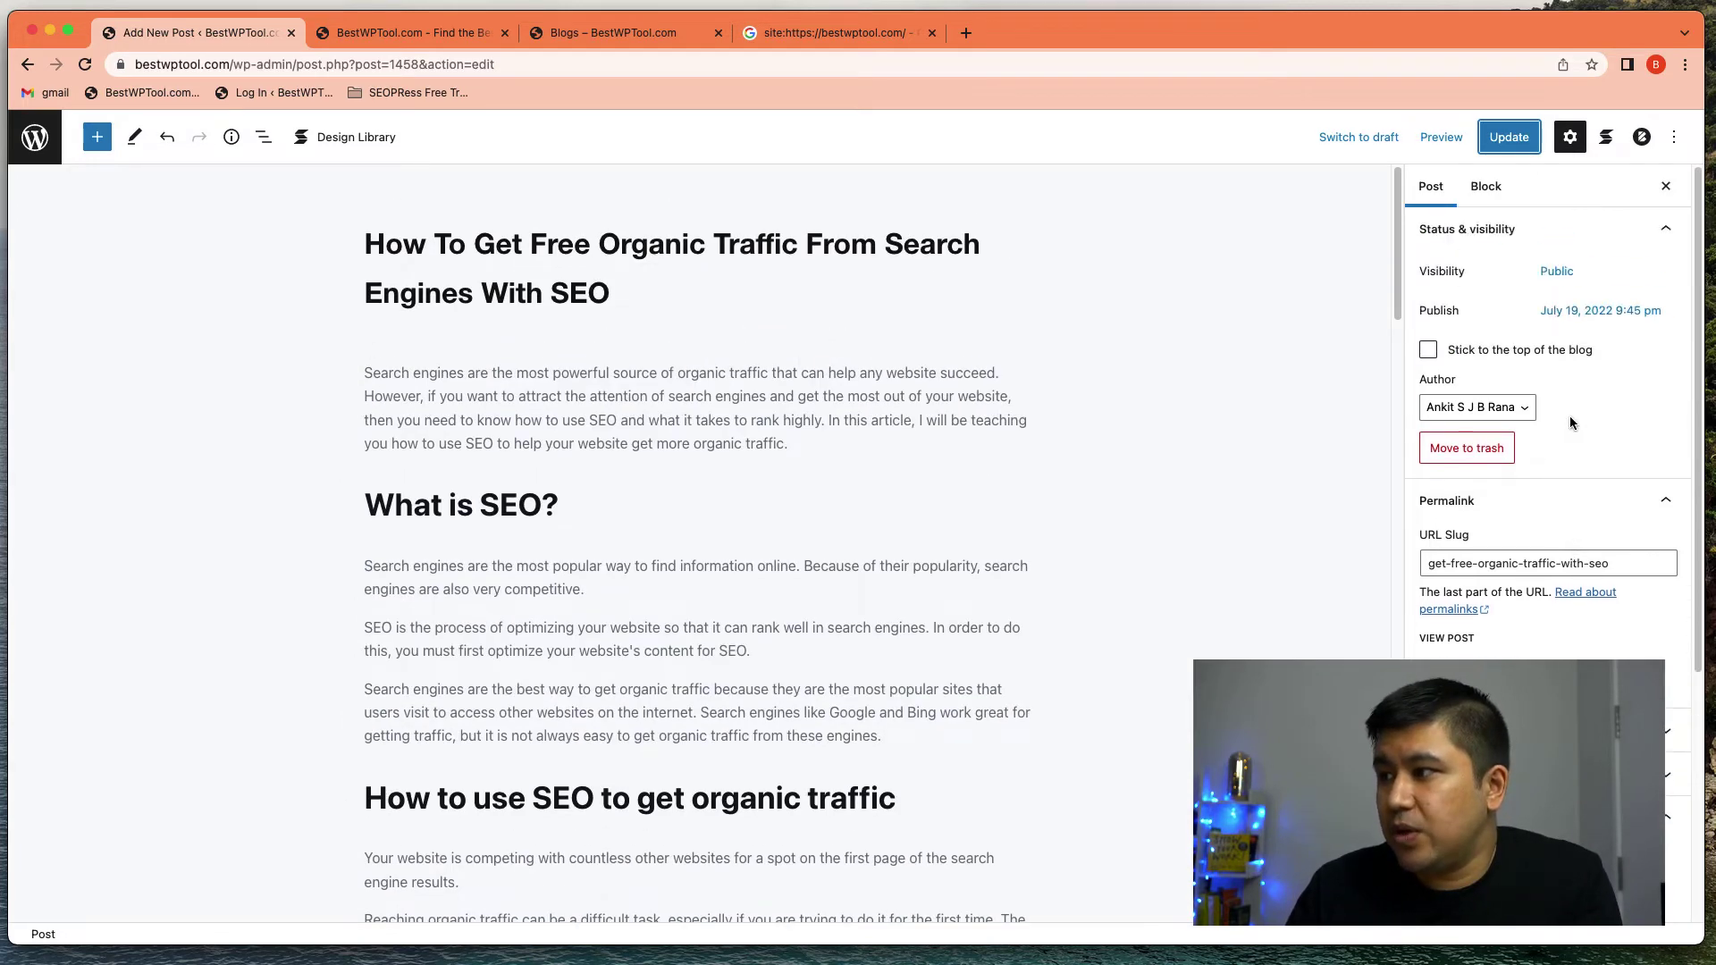
right_click(1486, 663)
left_click(1166, 670)
left_click(411, 32)
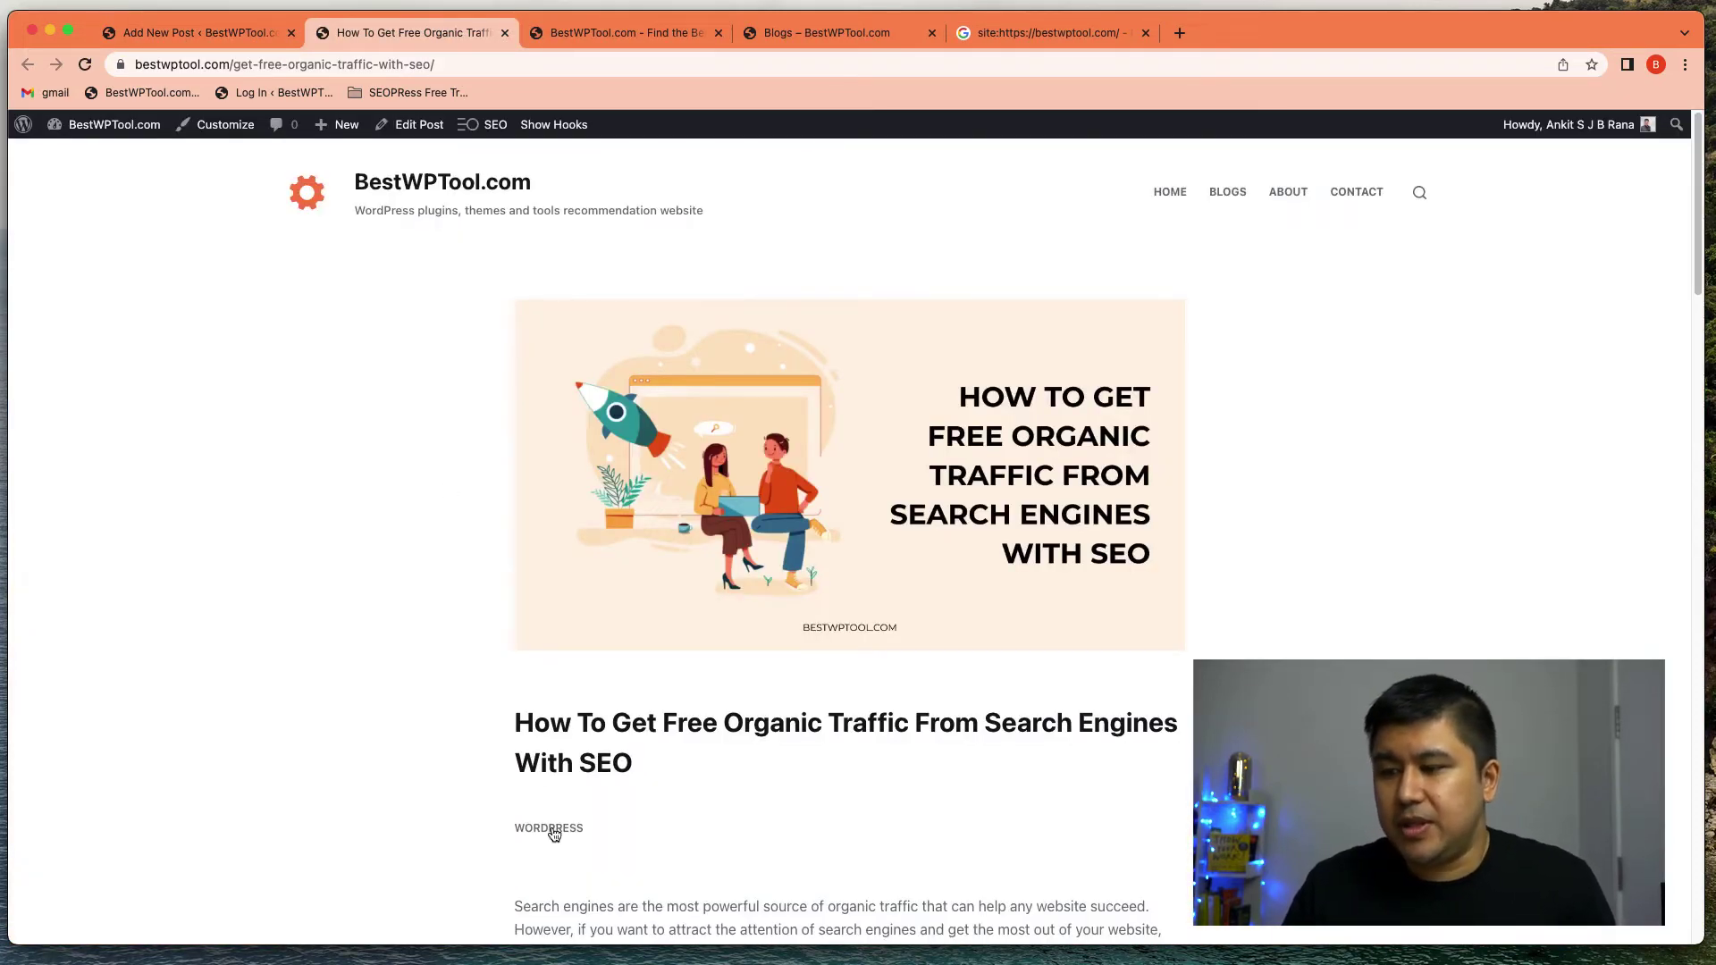
left_click(204, 32)
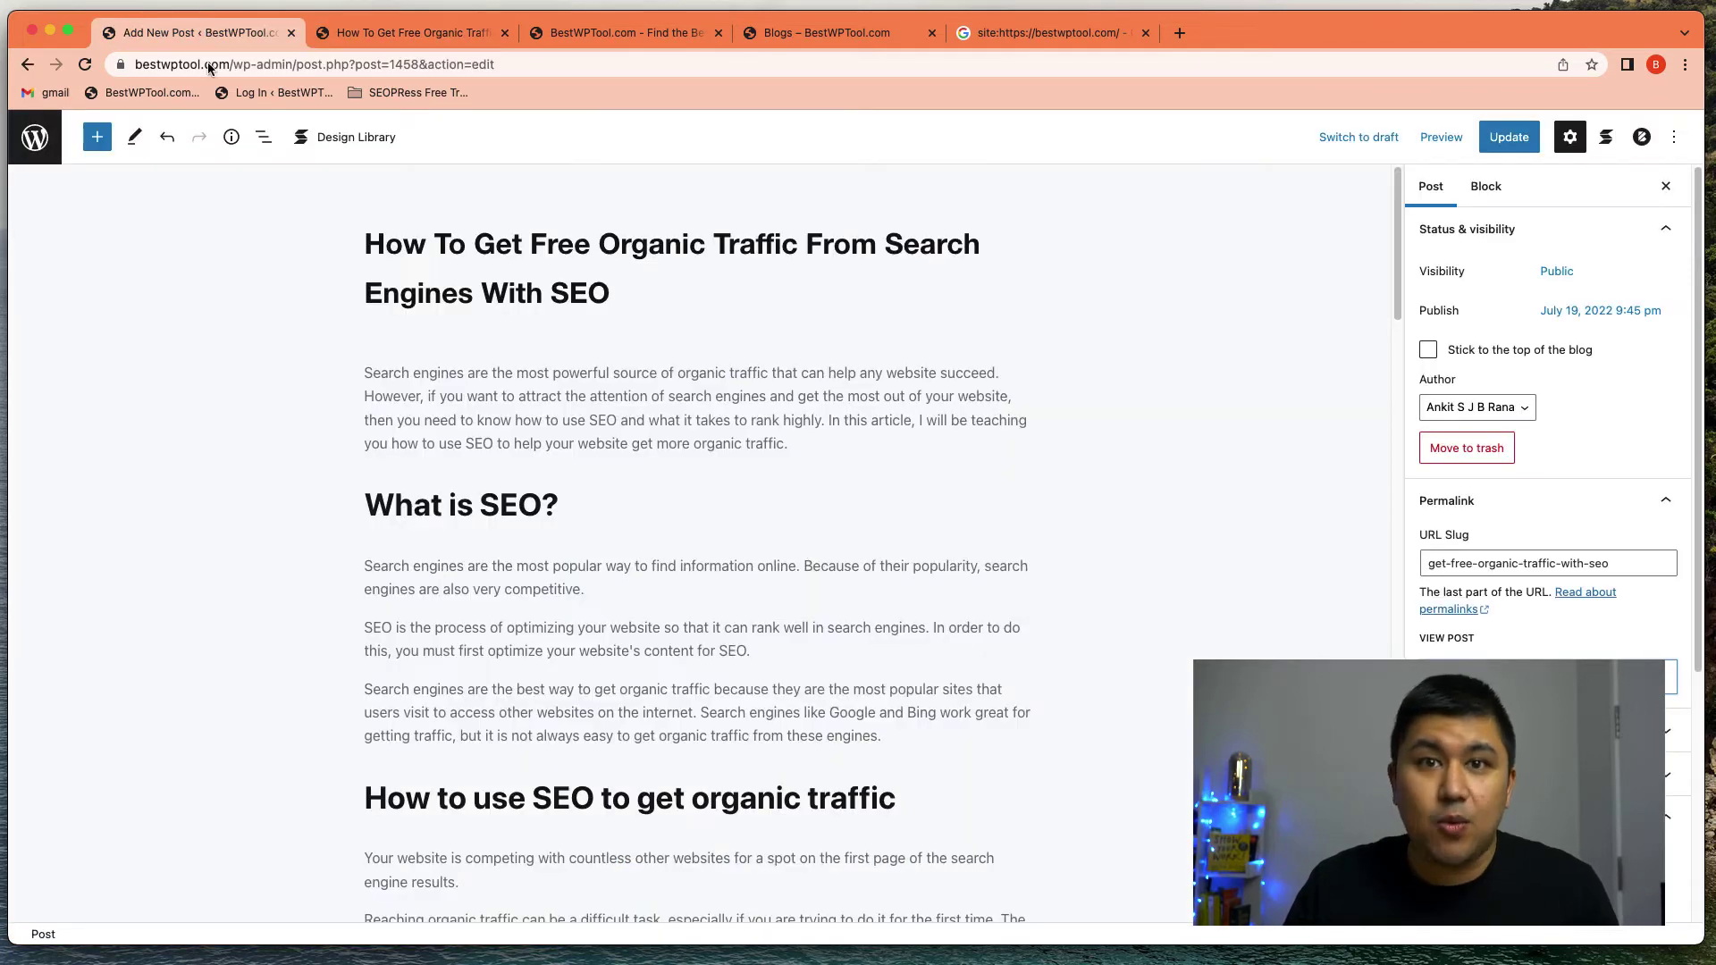
Step: Move the post from the WordPress category to Search Engine Optimization and update it
scroll(1619, 370, "down", 5)
left_click(1563, 423)
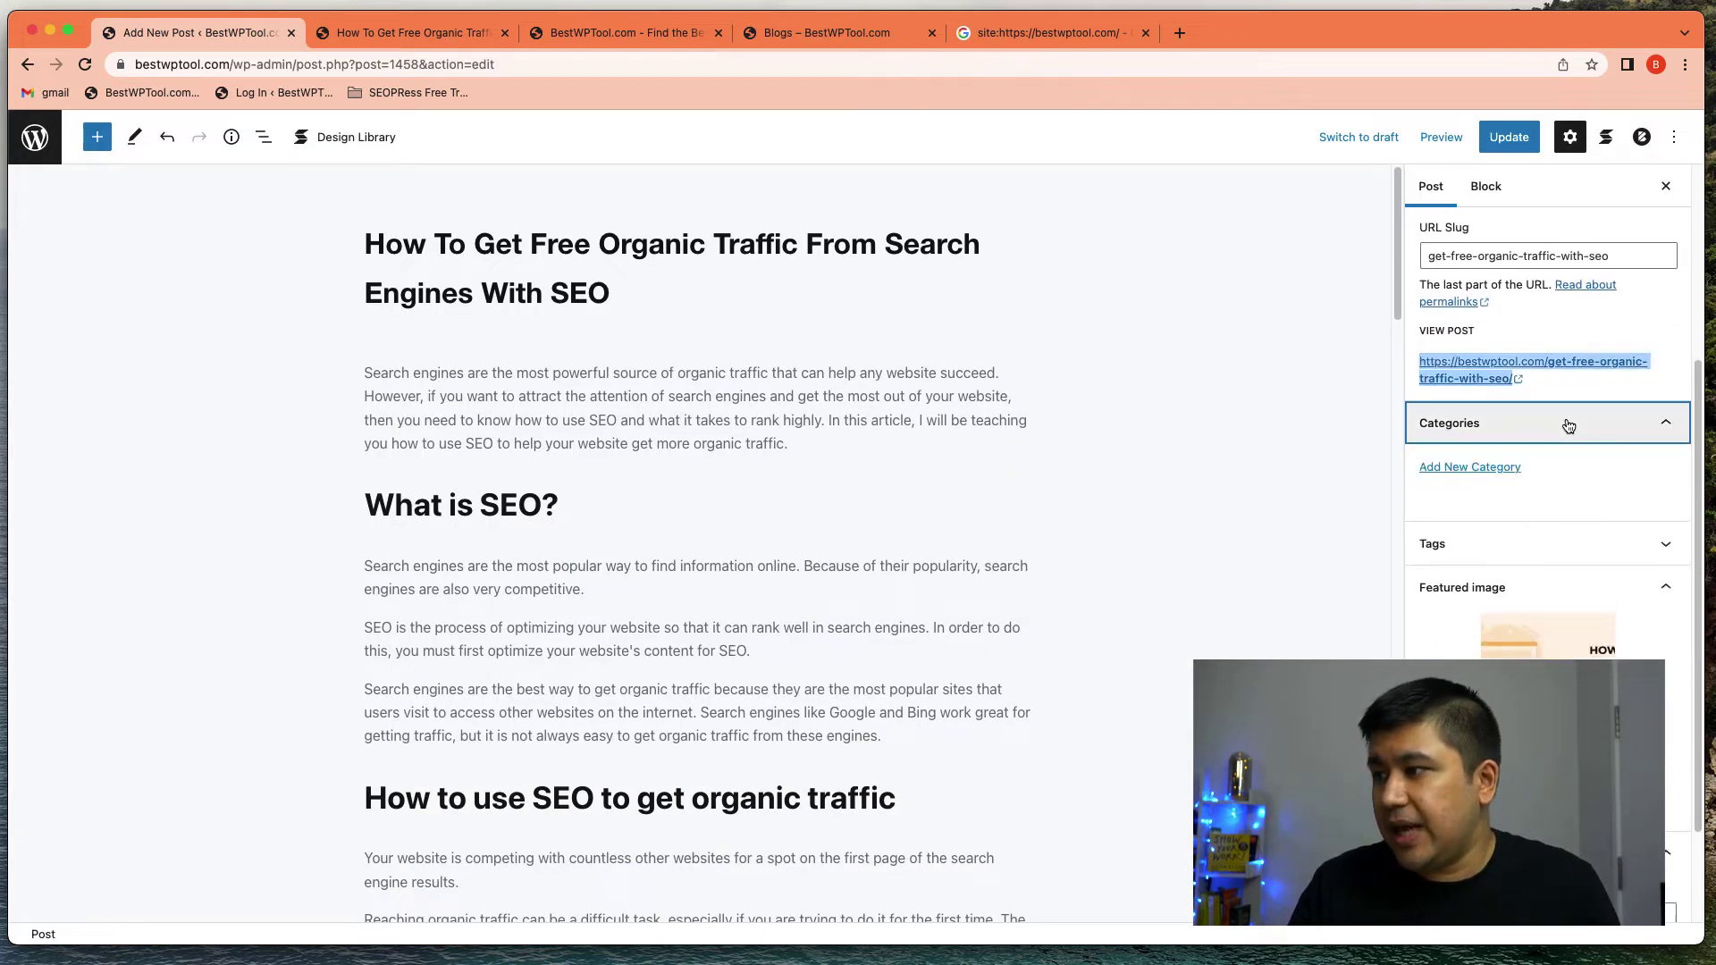
left_click(1427, 460)
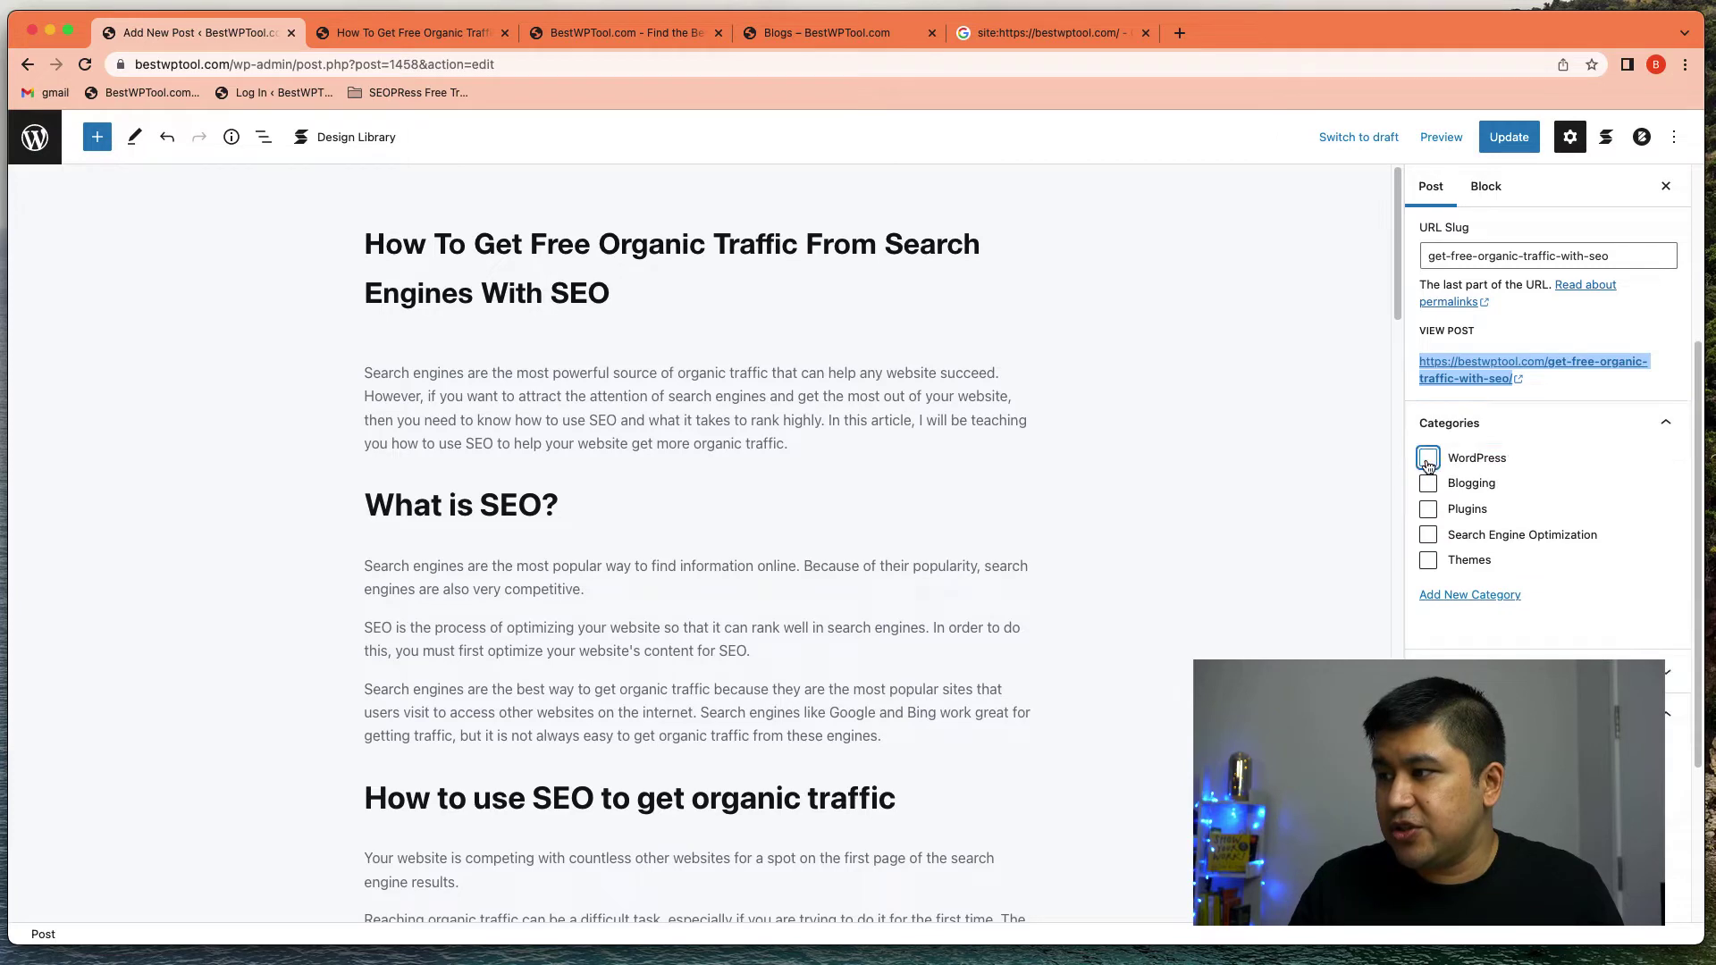
left_click(1427, 535)
left_click(1509, 140)
Step: Reload the live post tab to show the new category under the title
left_click(435, 34)
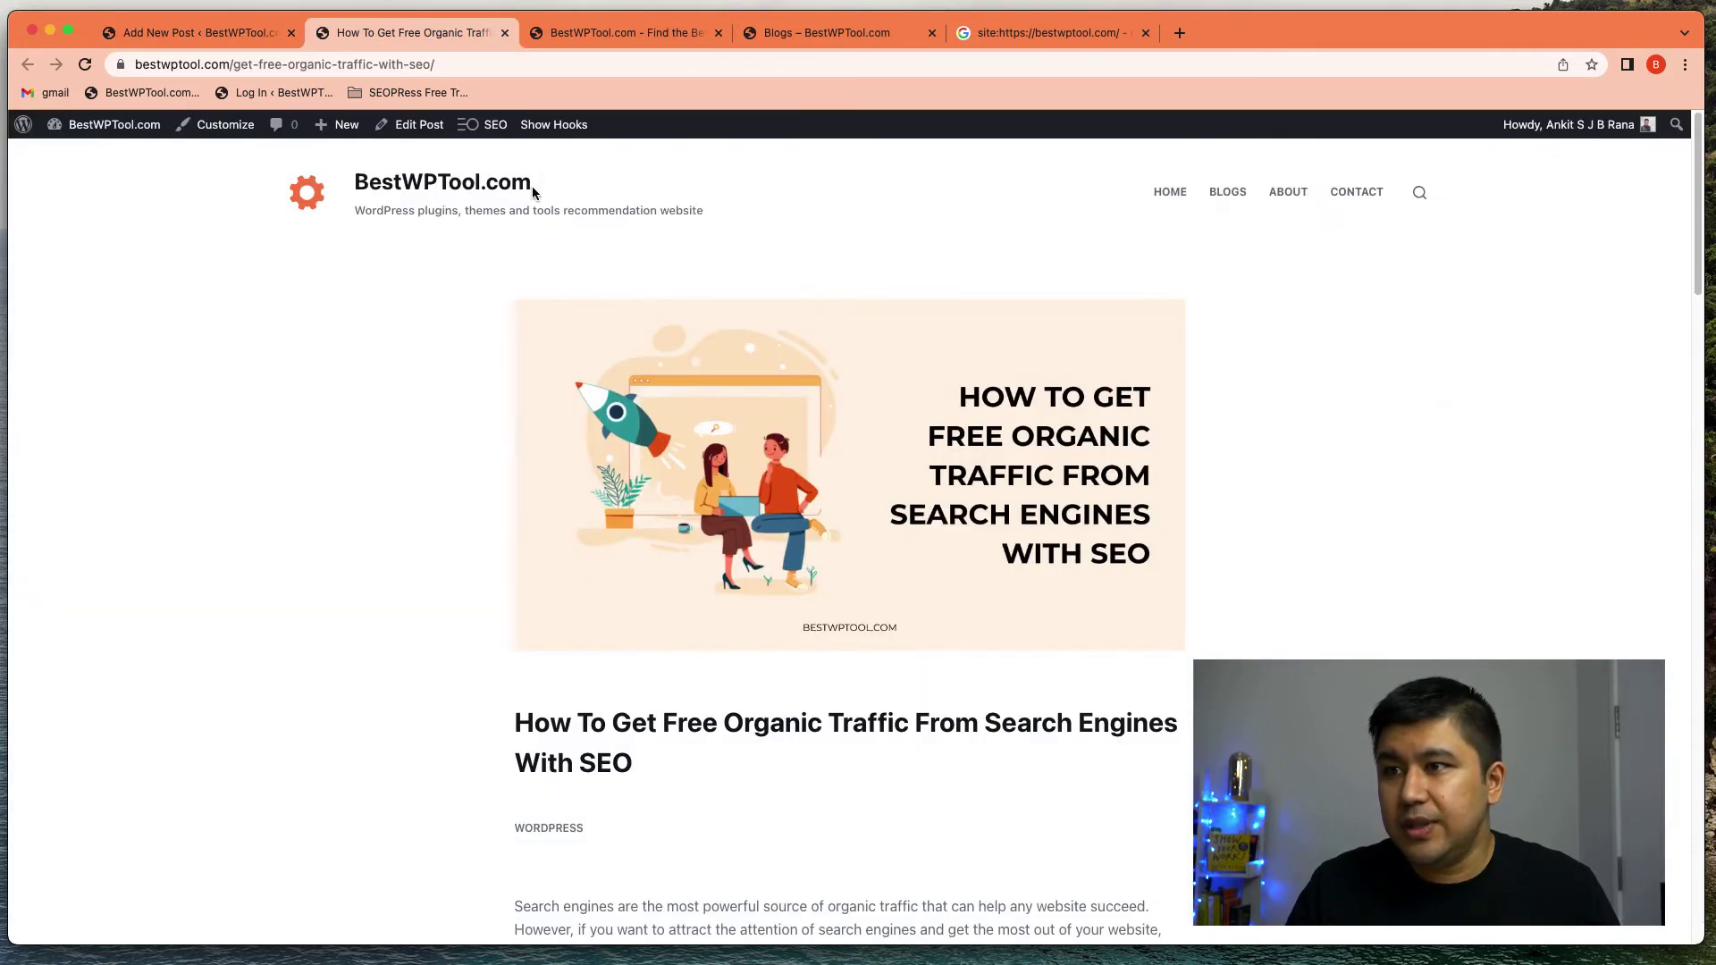
key("super+r")
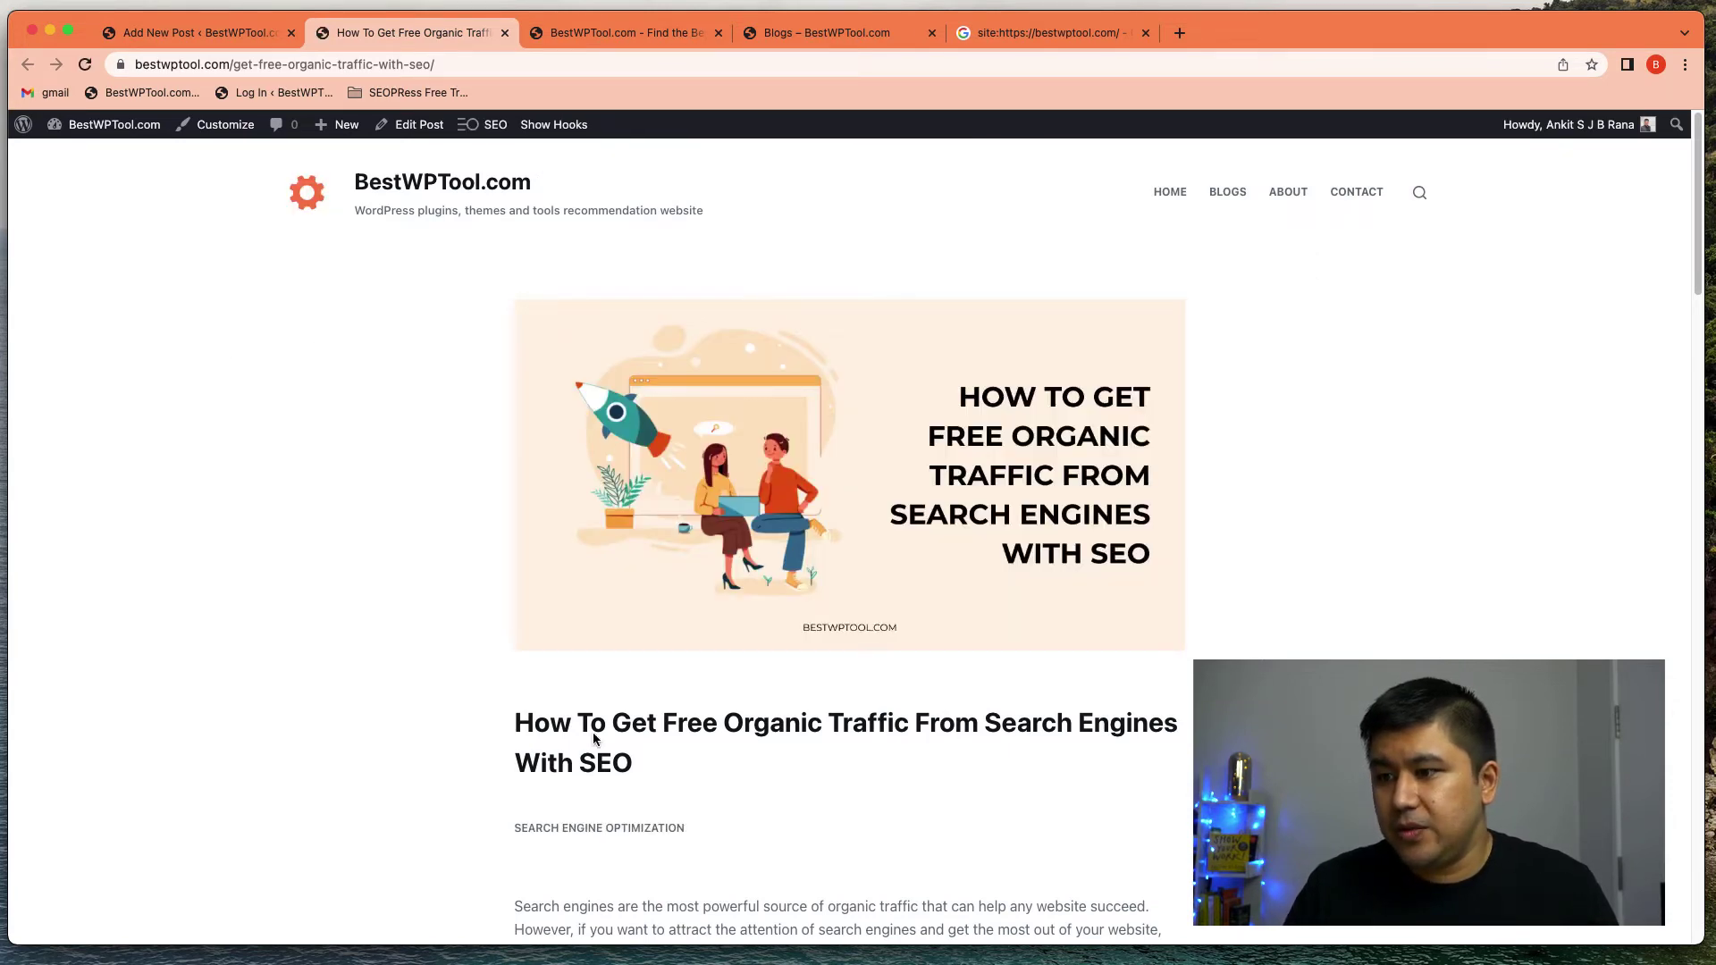
key("super+l")
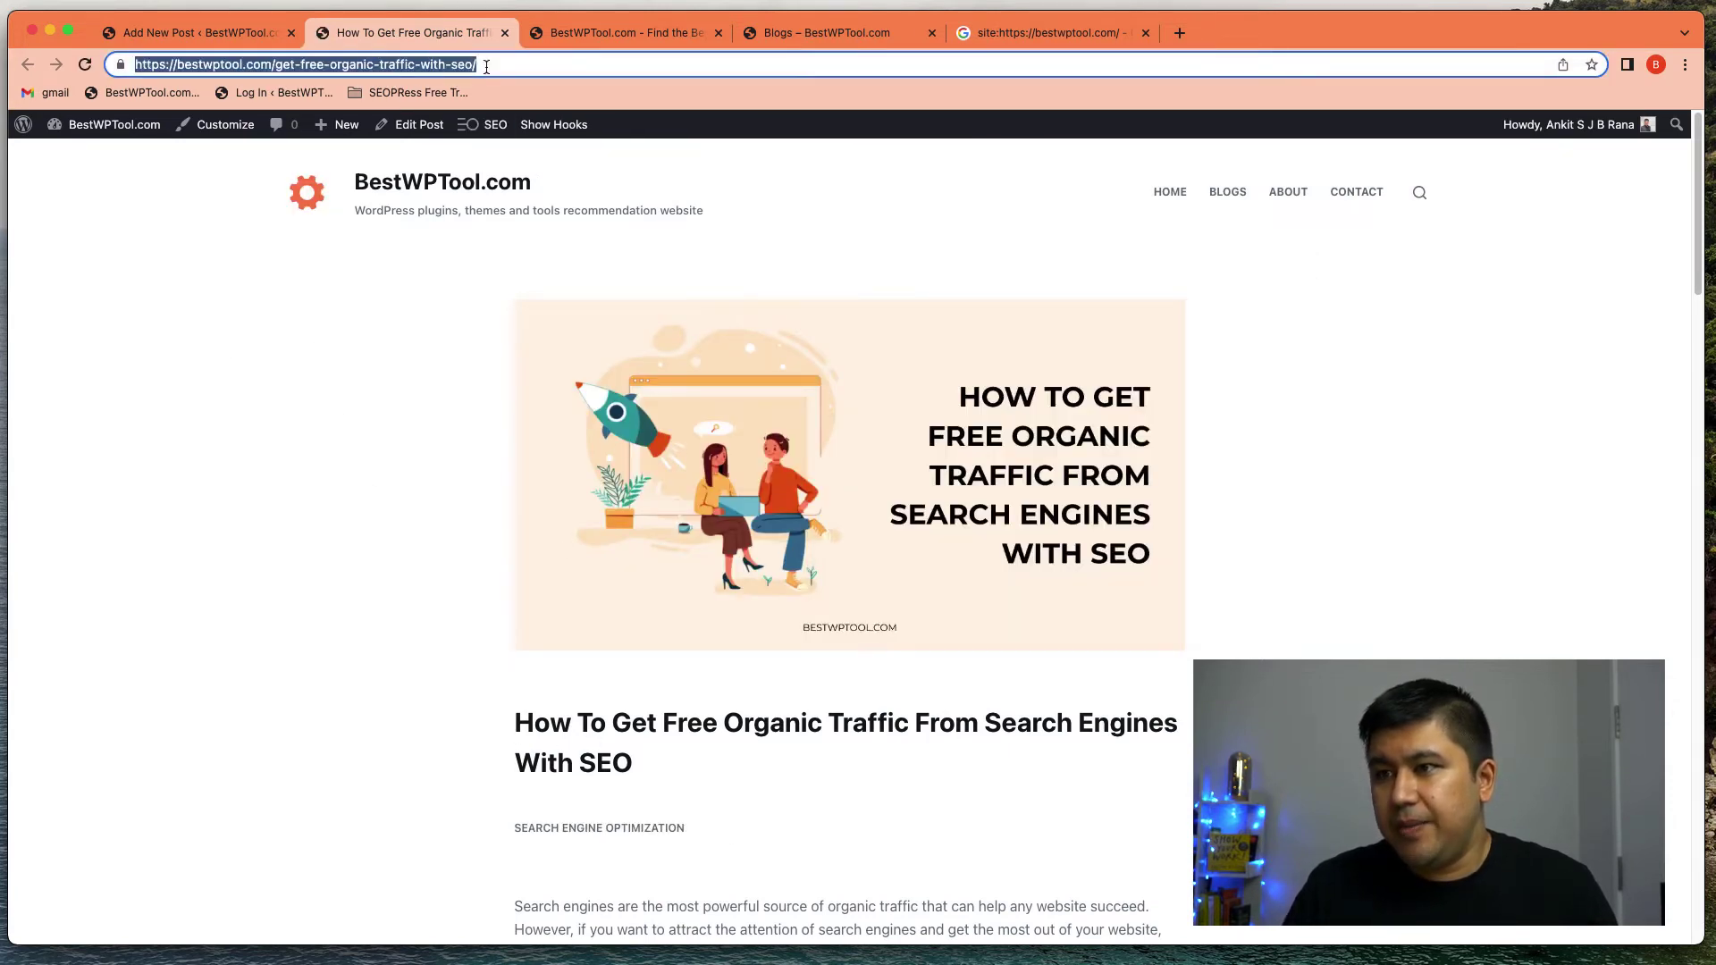
Step: Reload the Blogs page in the second Chrome window and open the new organic traffic article
key("ctrl+Up")
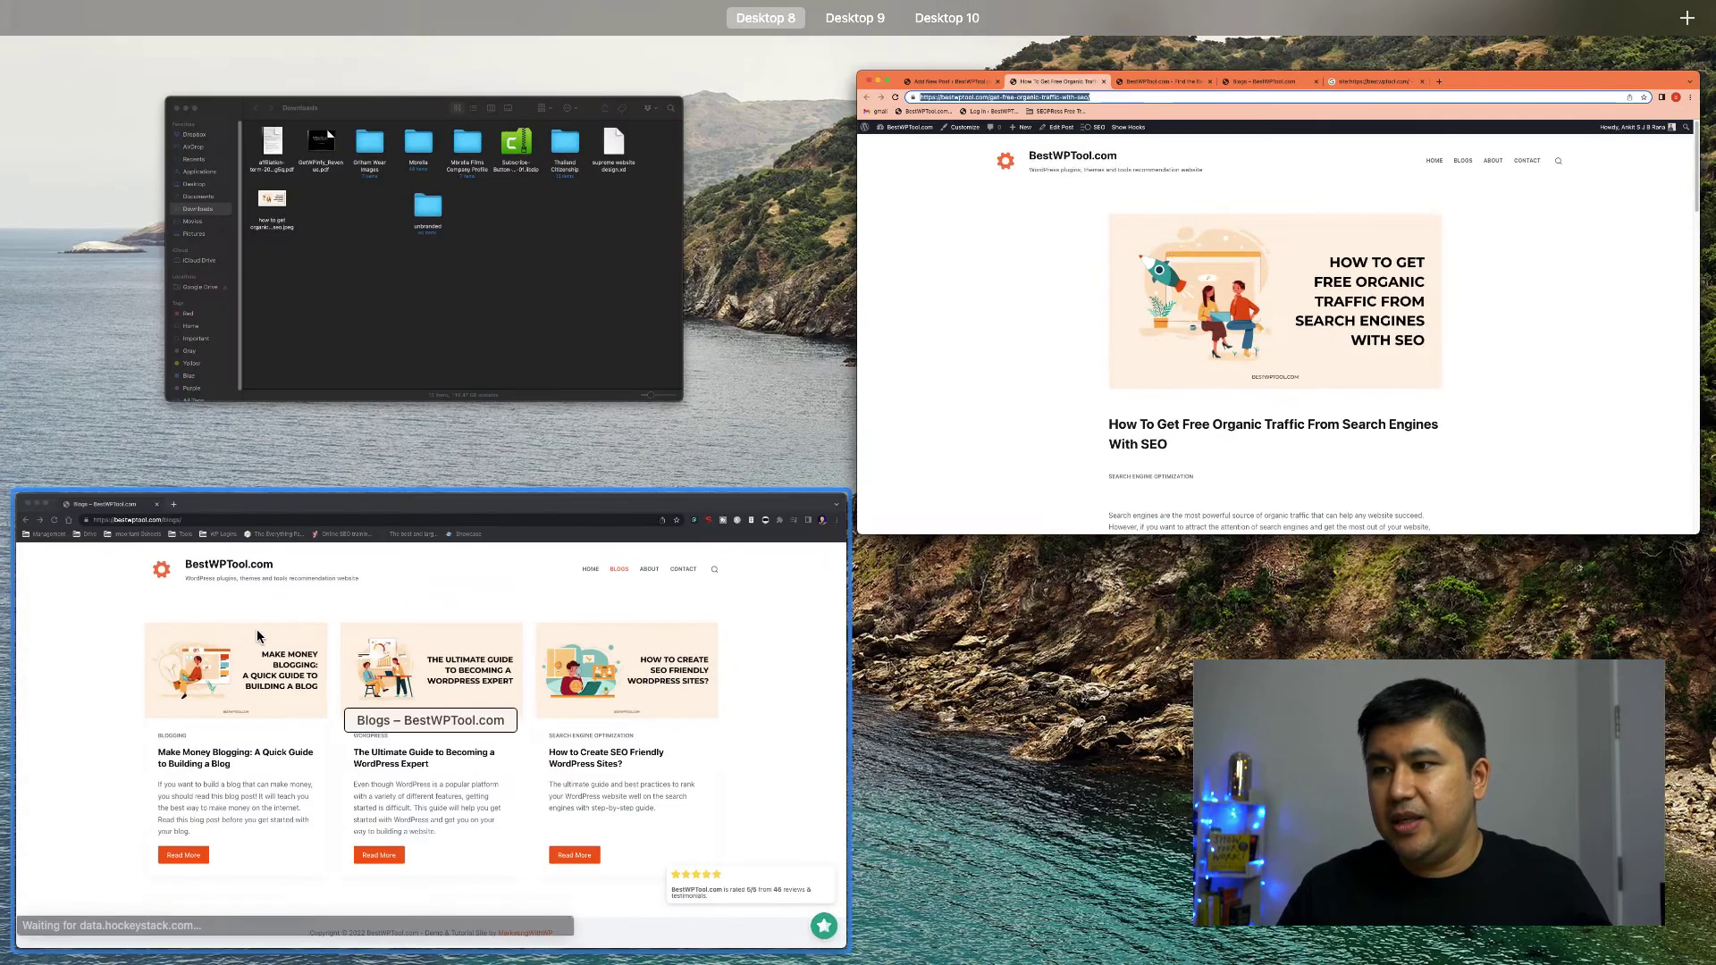
left_click(464, 659)
key("super+r")
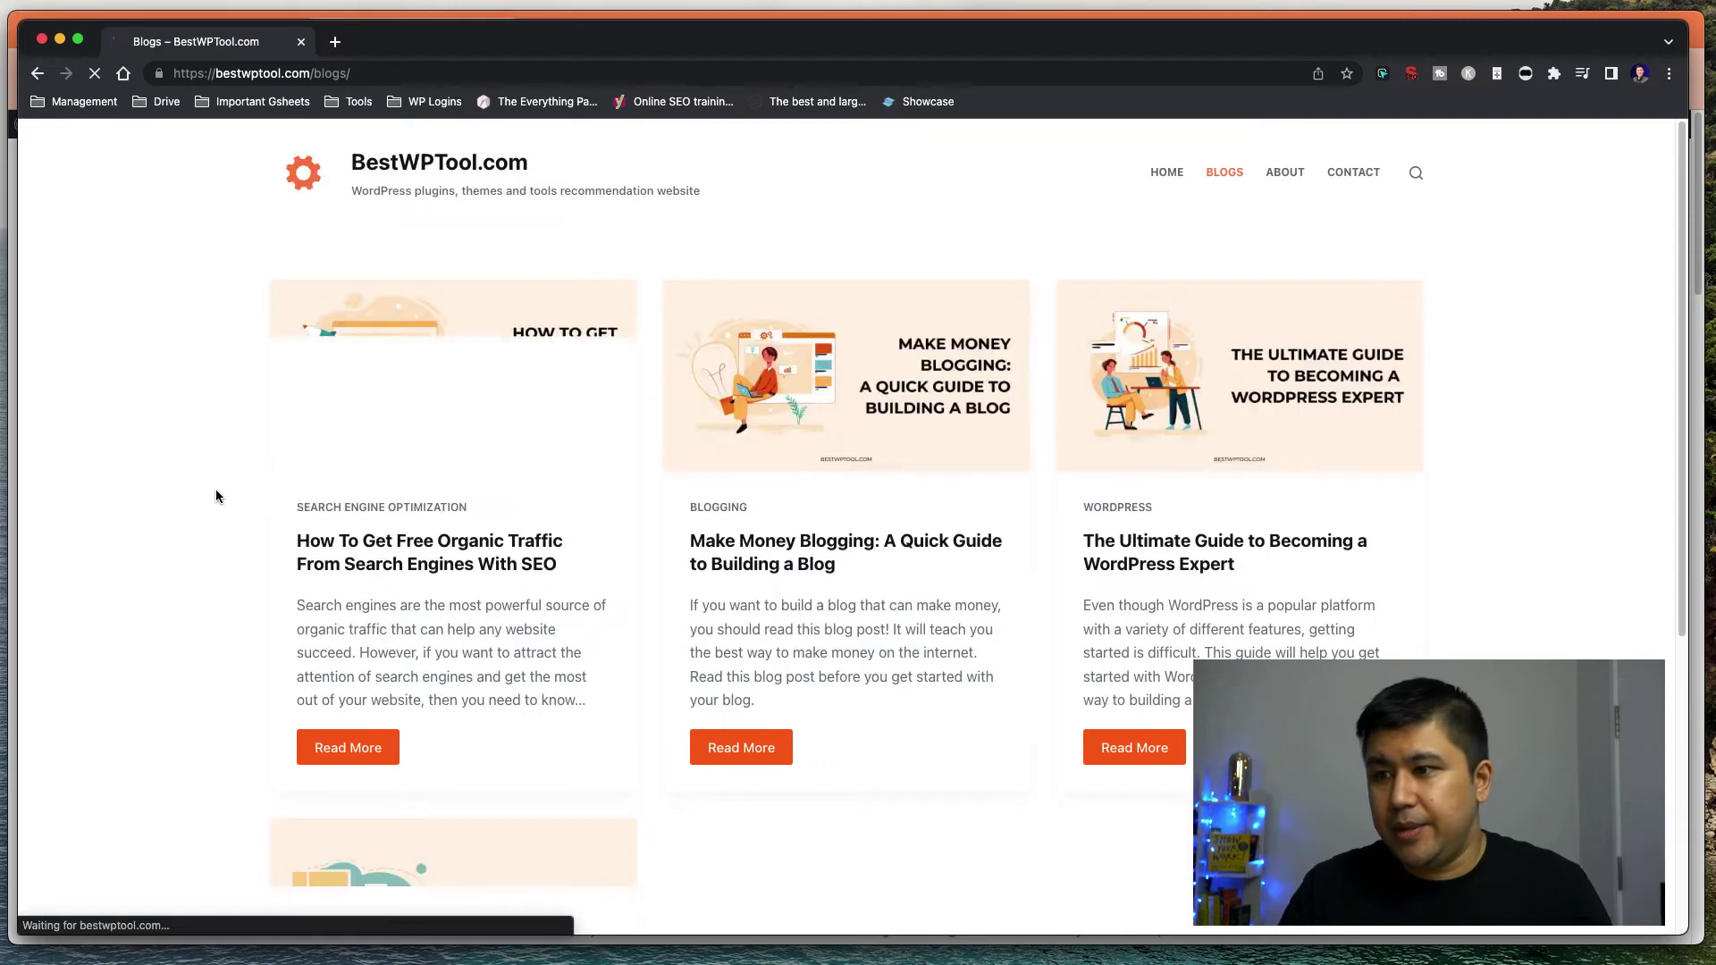
scroll(230, 370, "down", 4)
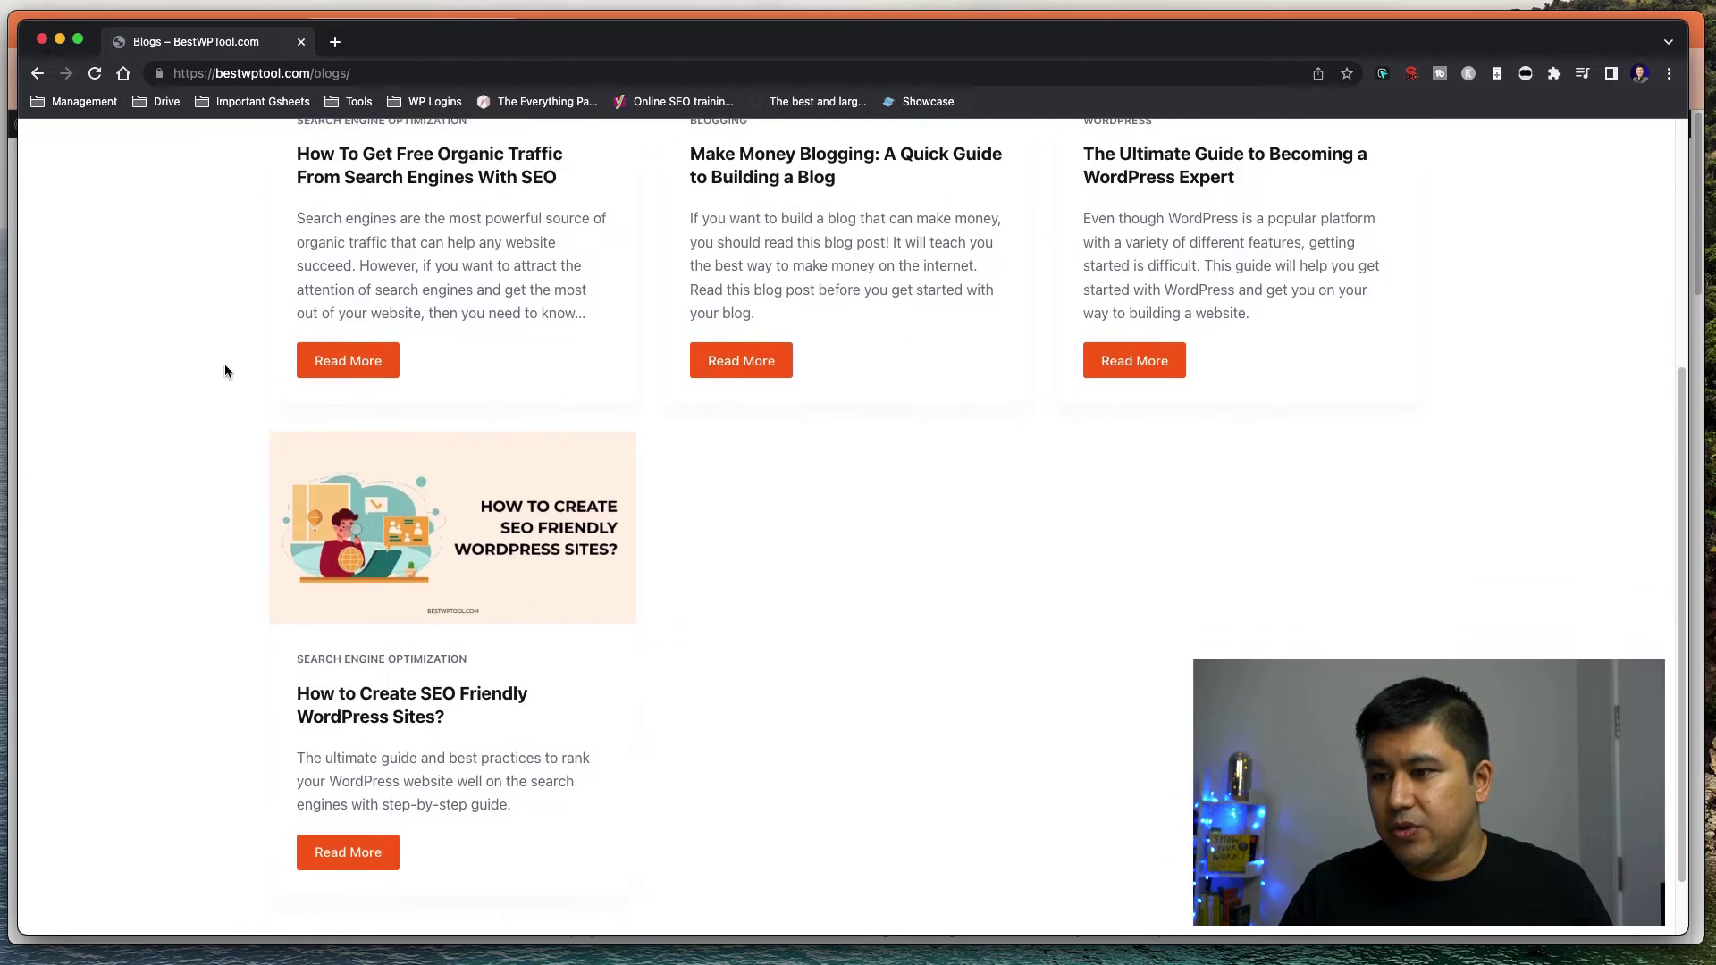
scroll(202, 435, "up", 4)
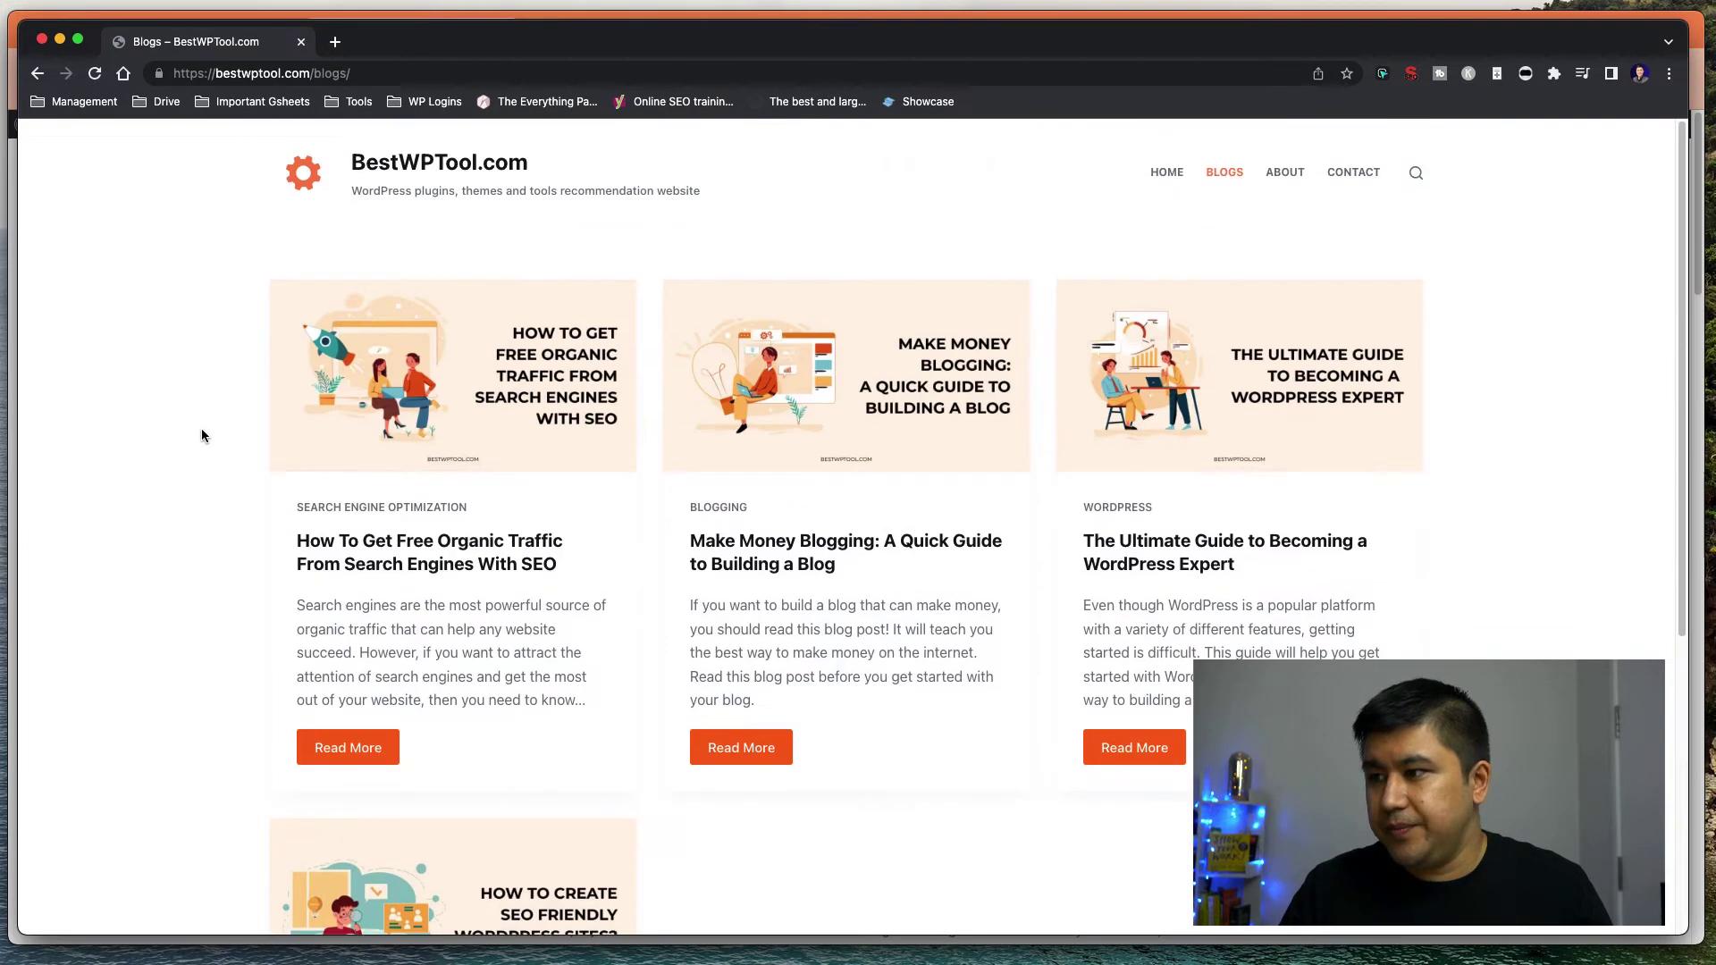
left_click(369, 379)
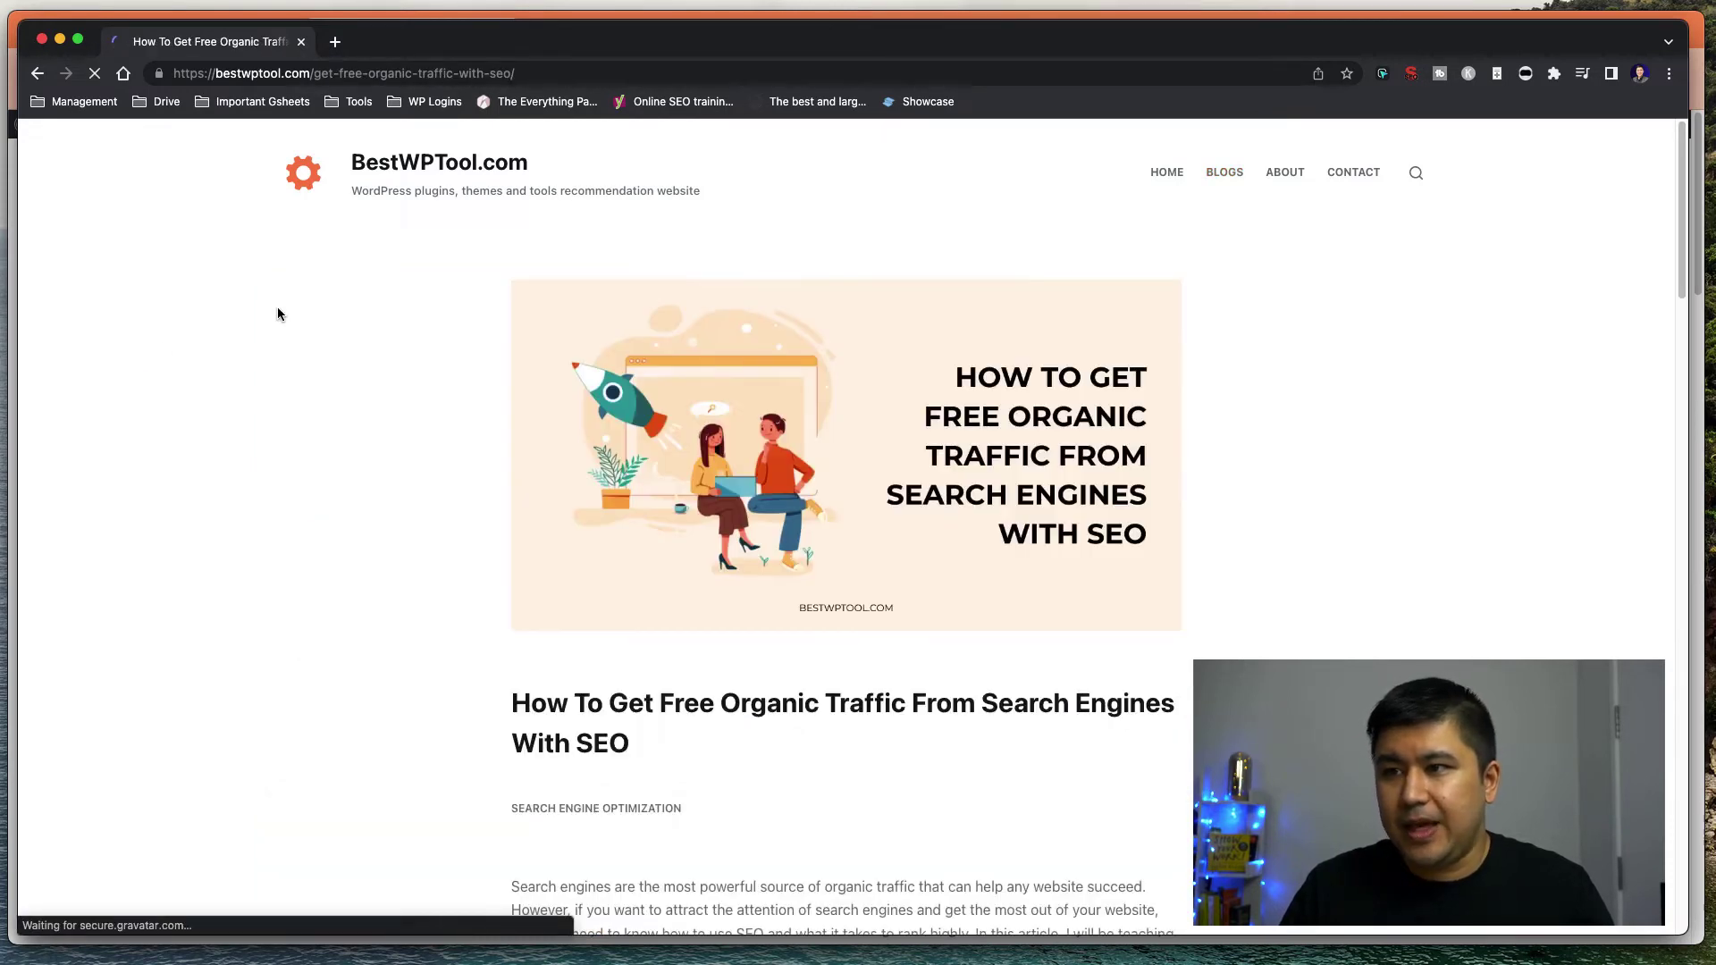
Step: Inspect the live article's Summary, Images and Headers in the SEO extension
left_click(1411, 73)
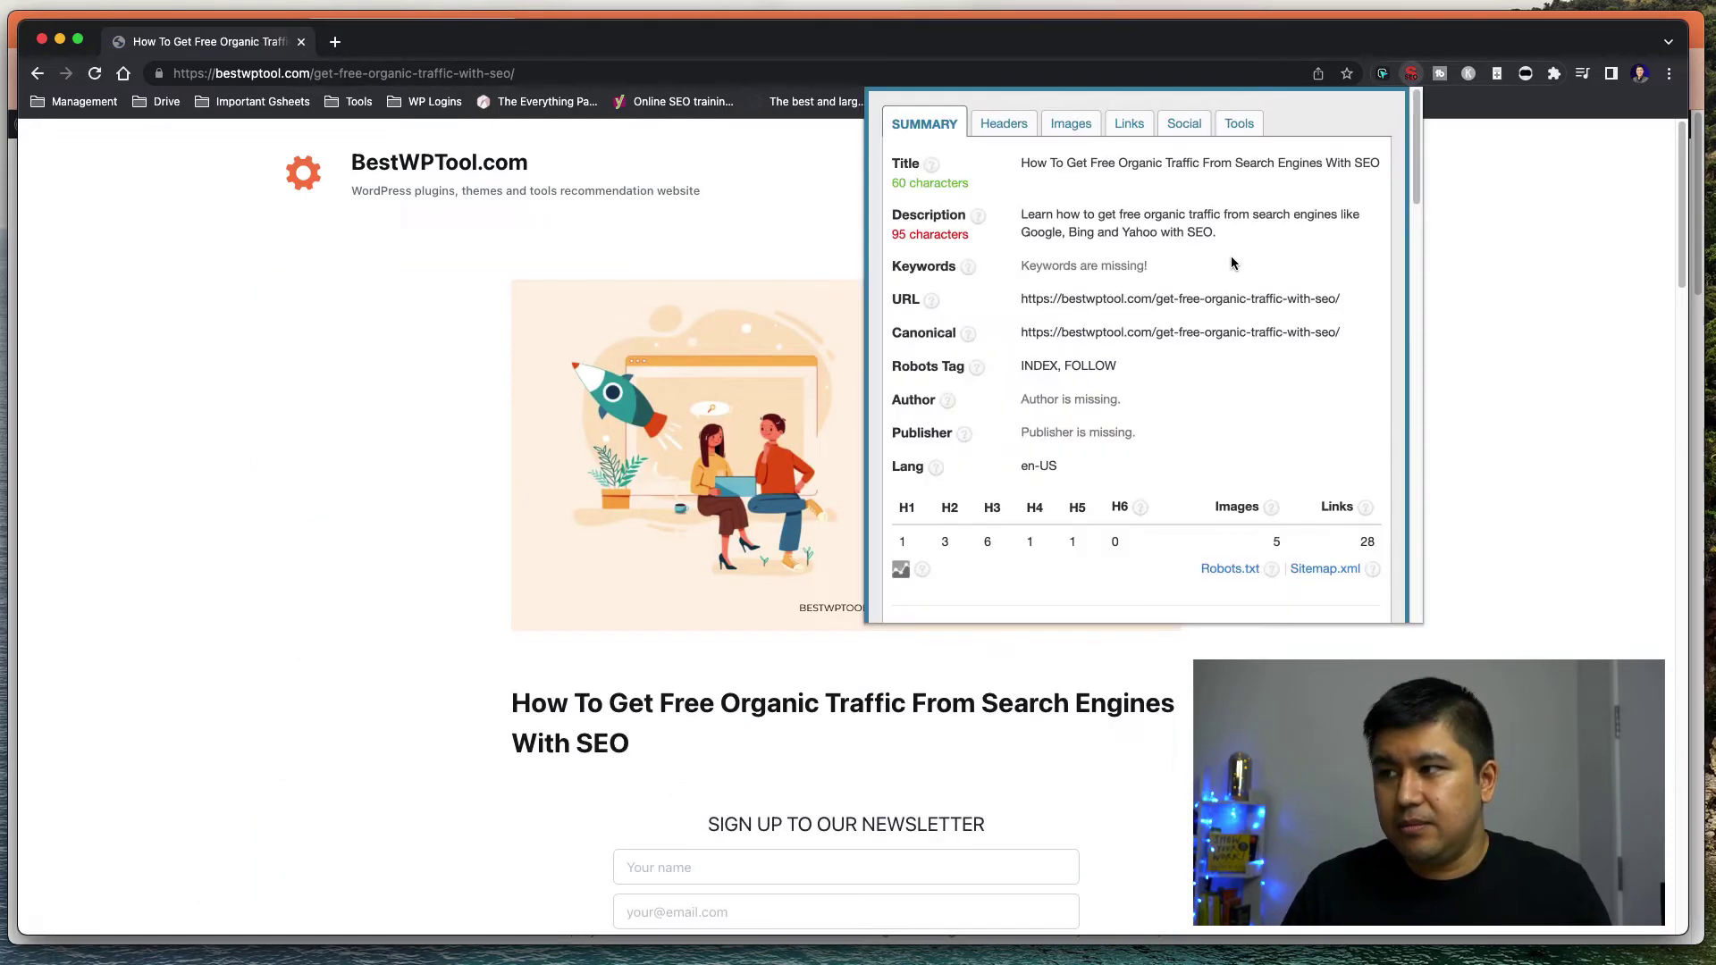
mouse_move(976, 220)
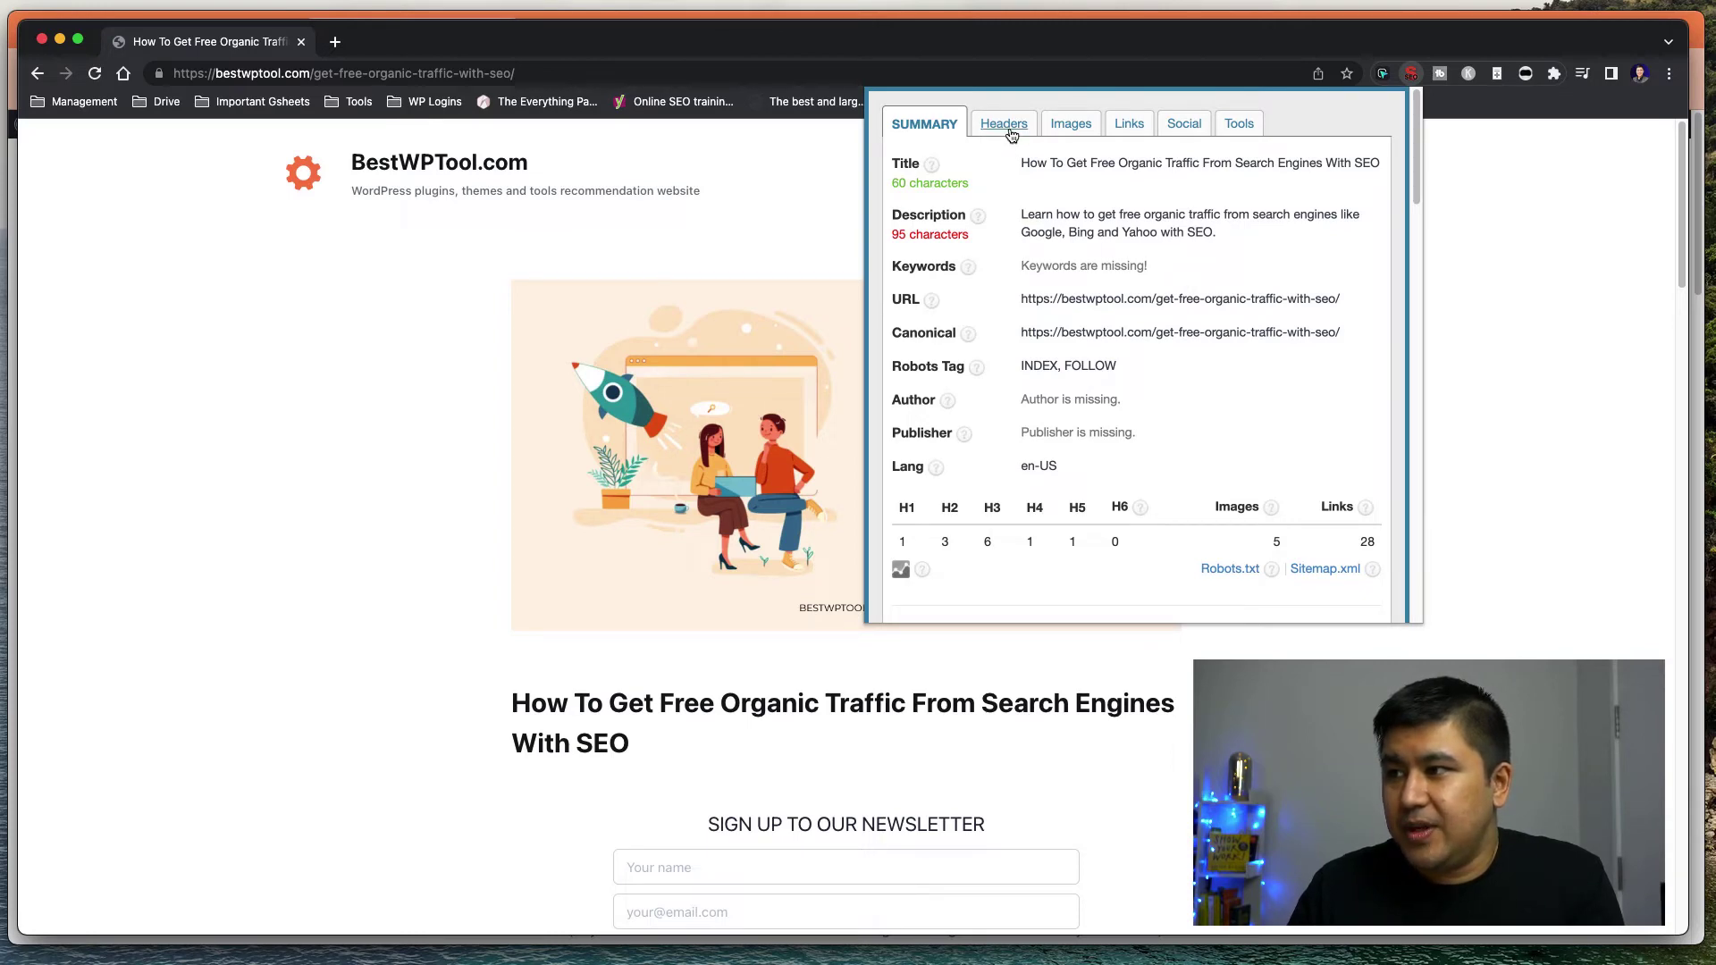
left_click(1066, 129)
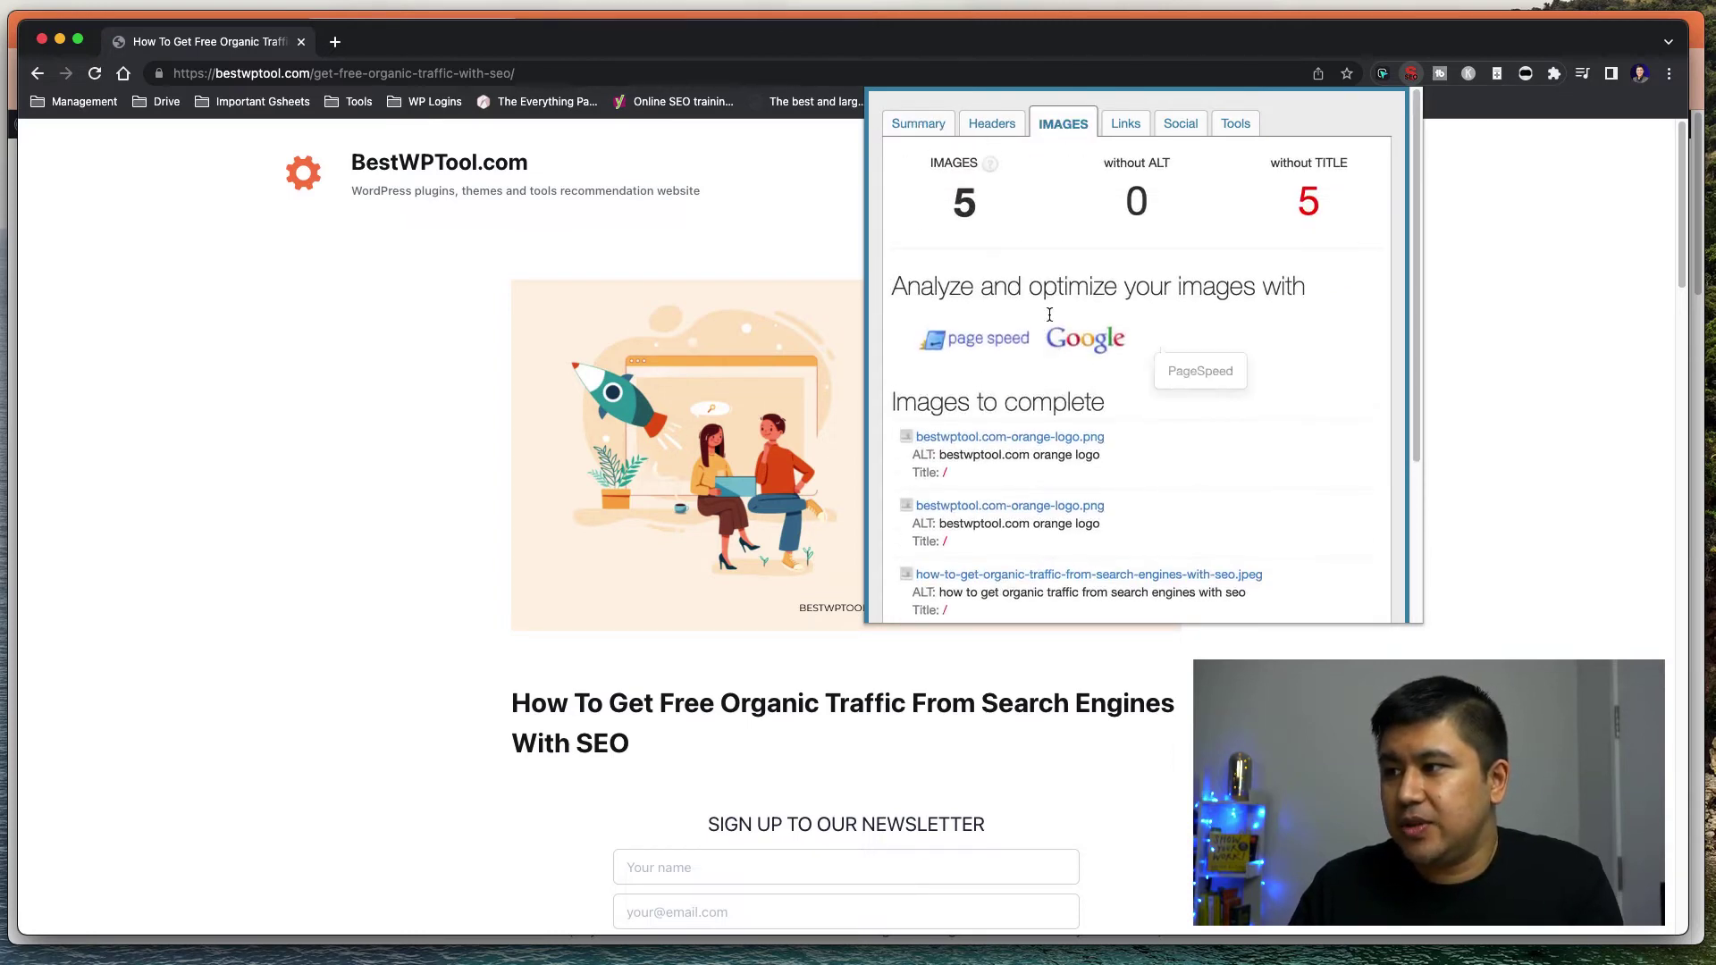
left_click(976, 135)
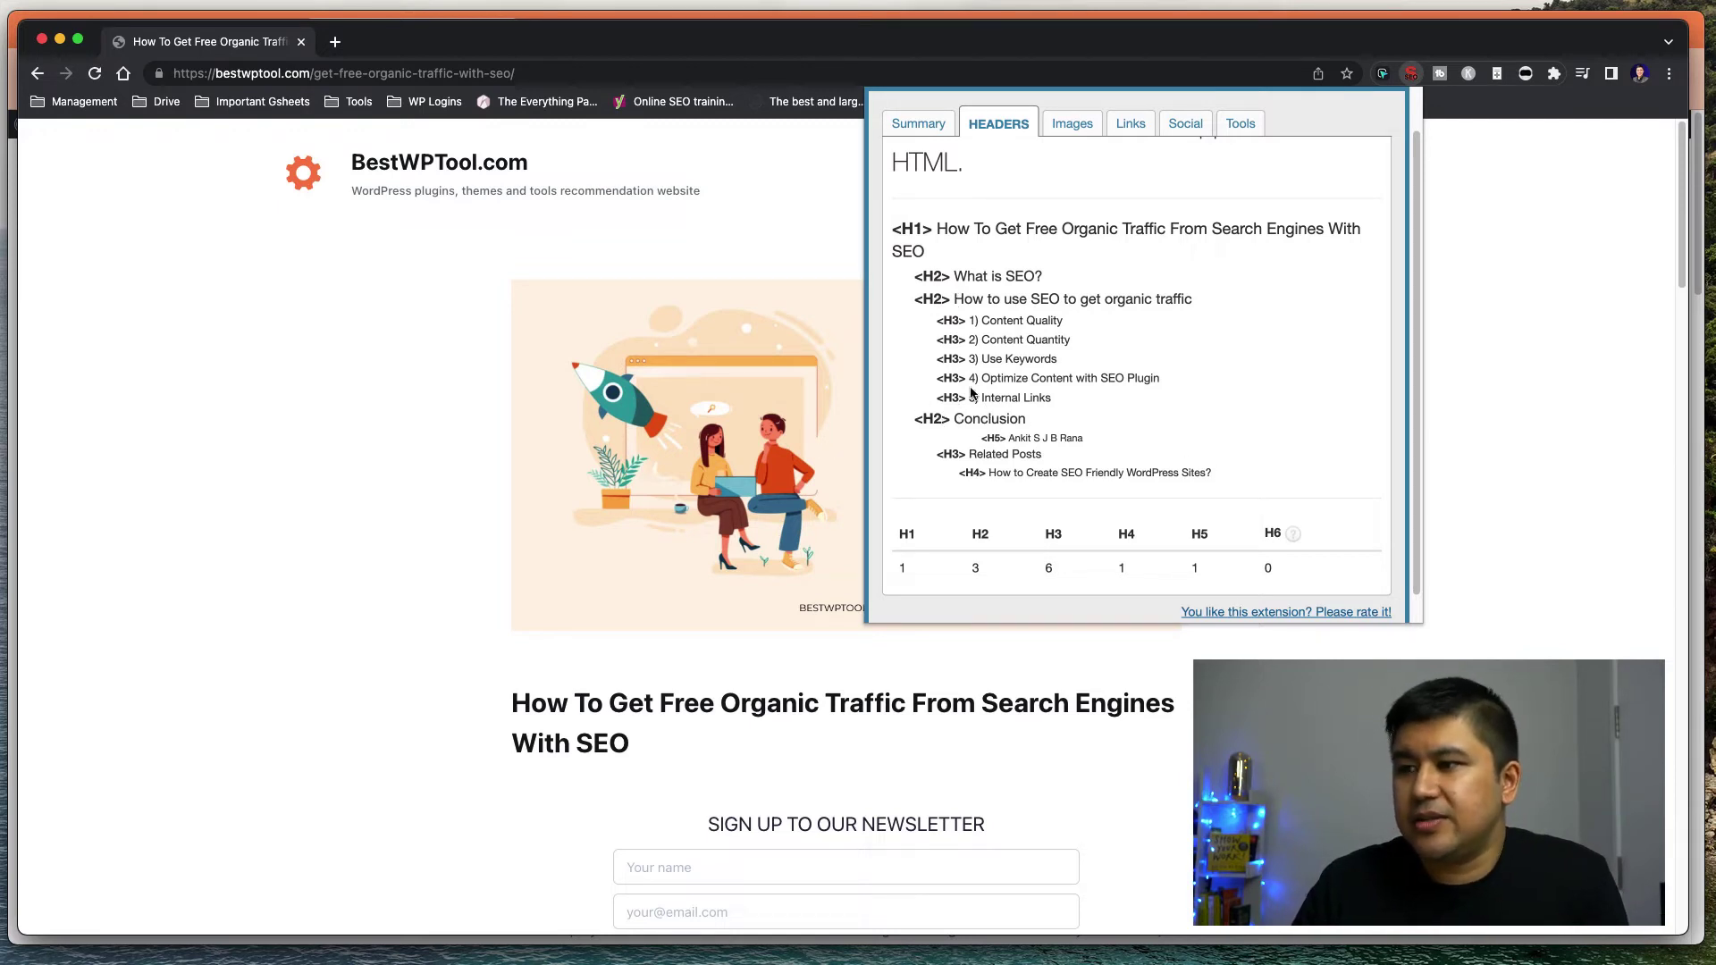
left_click(318, 443)
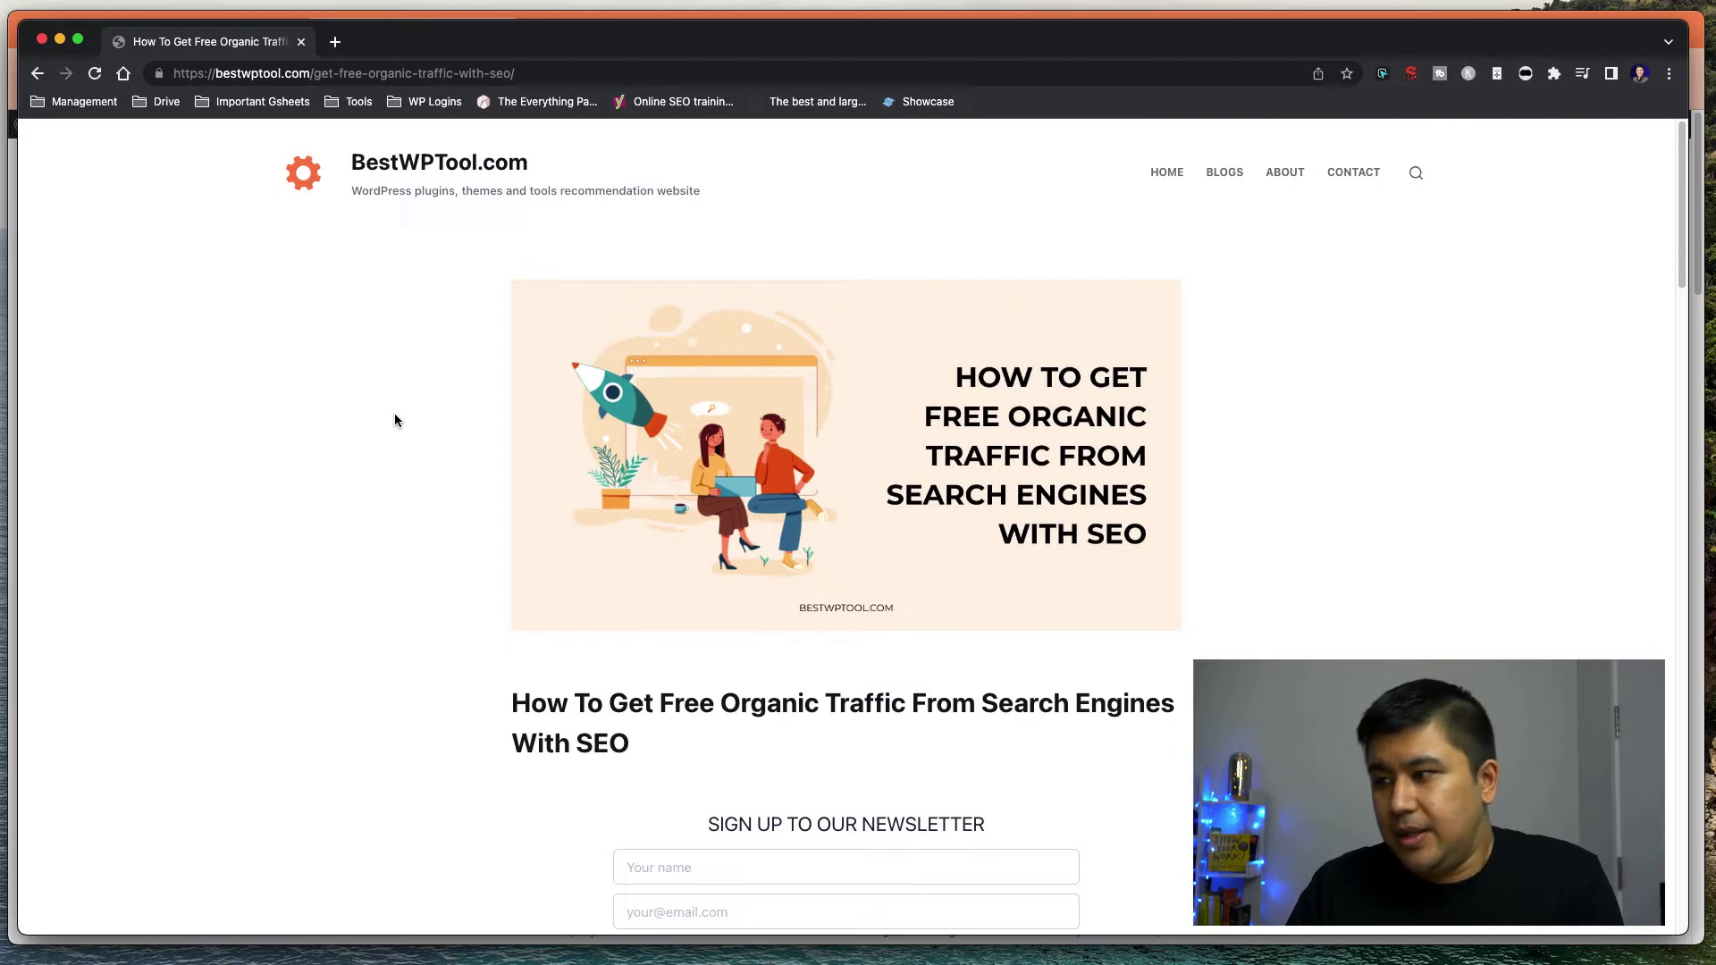
Step: Scroll through the article, then return to the post editor's SEOPress title and meta settings
scroll(395, 415, "down", 10)
scroll(397, 418, "down", 6)
scroll(399, 419, "down", 5)
scroll(398, 415, "down", 5)
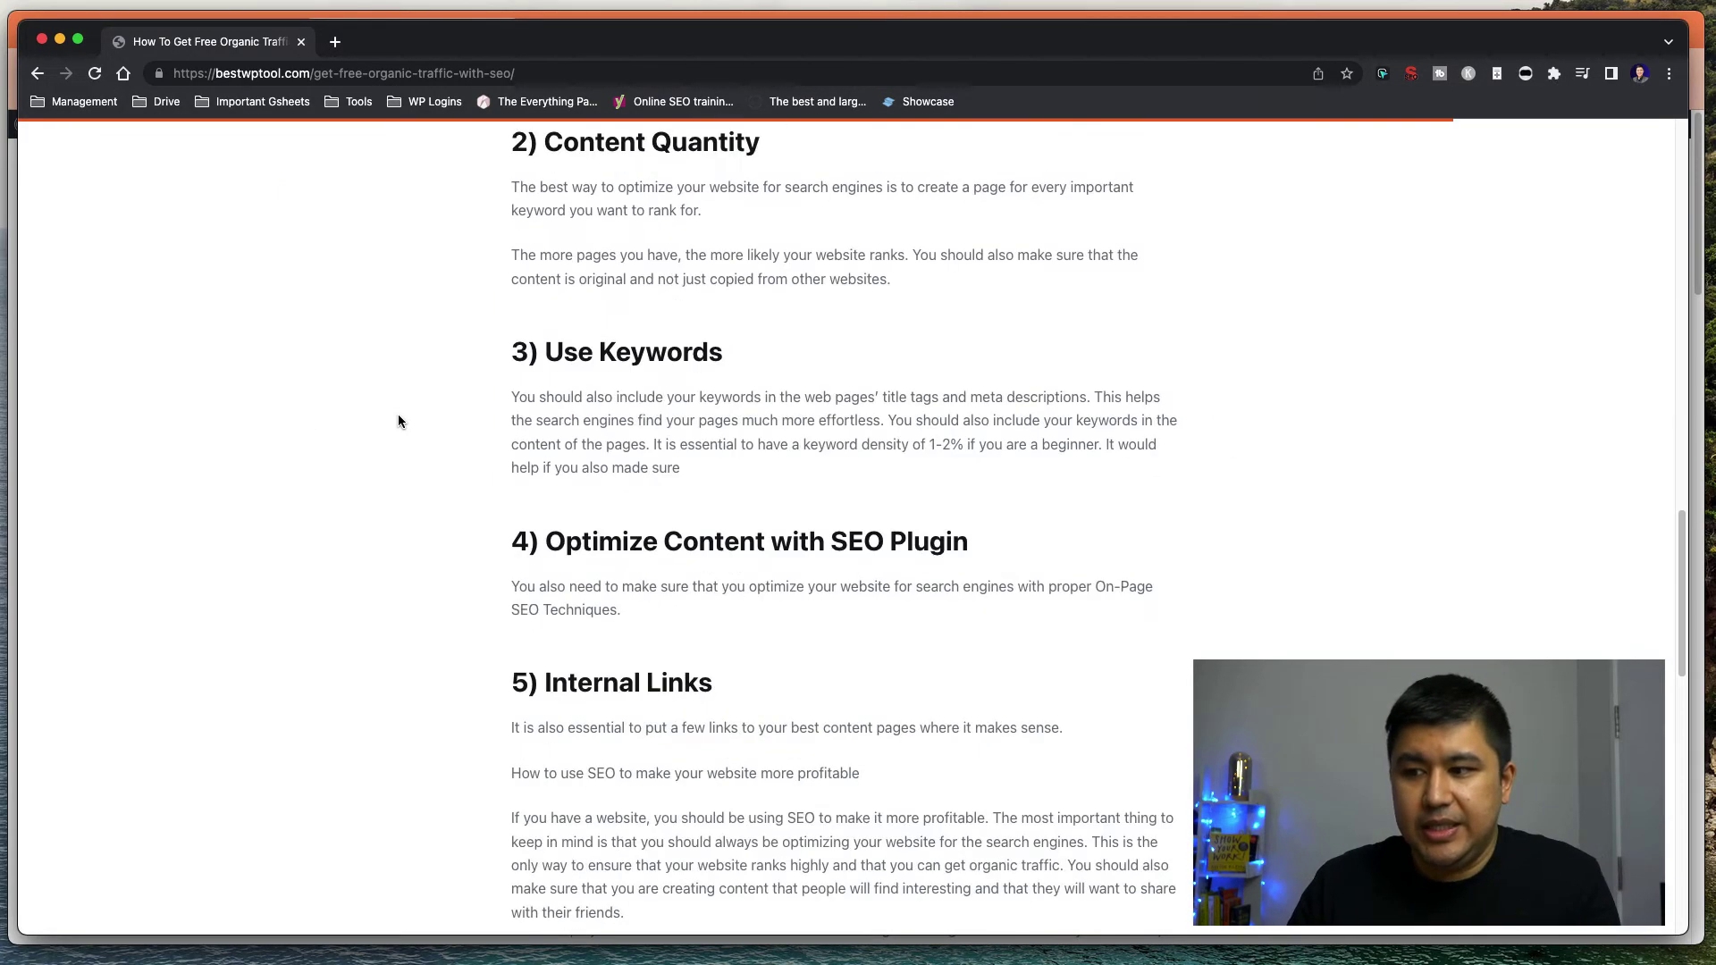
key("ctrl+Up")
left_click(1269, 286)
left_click(196, 32)
scroll(407, 478, "down", 20)
scroll(405, 482, "up", 8)
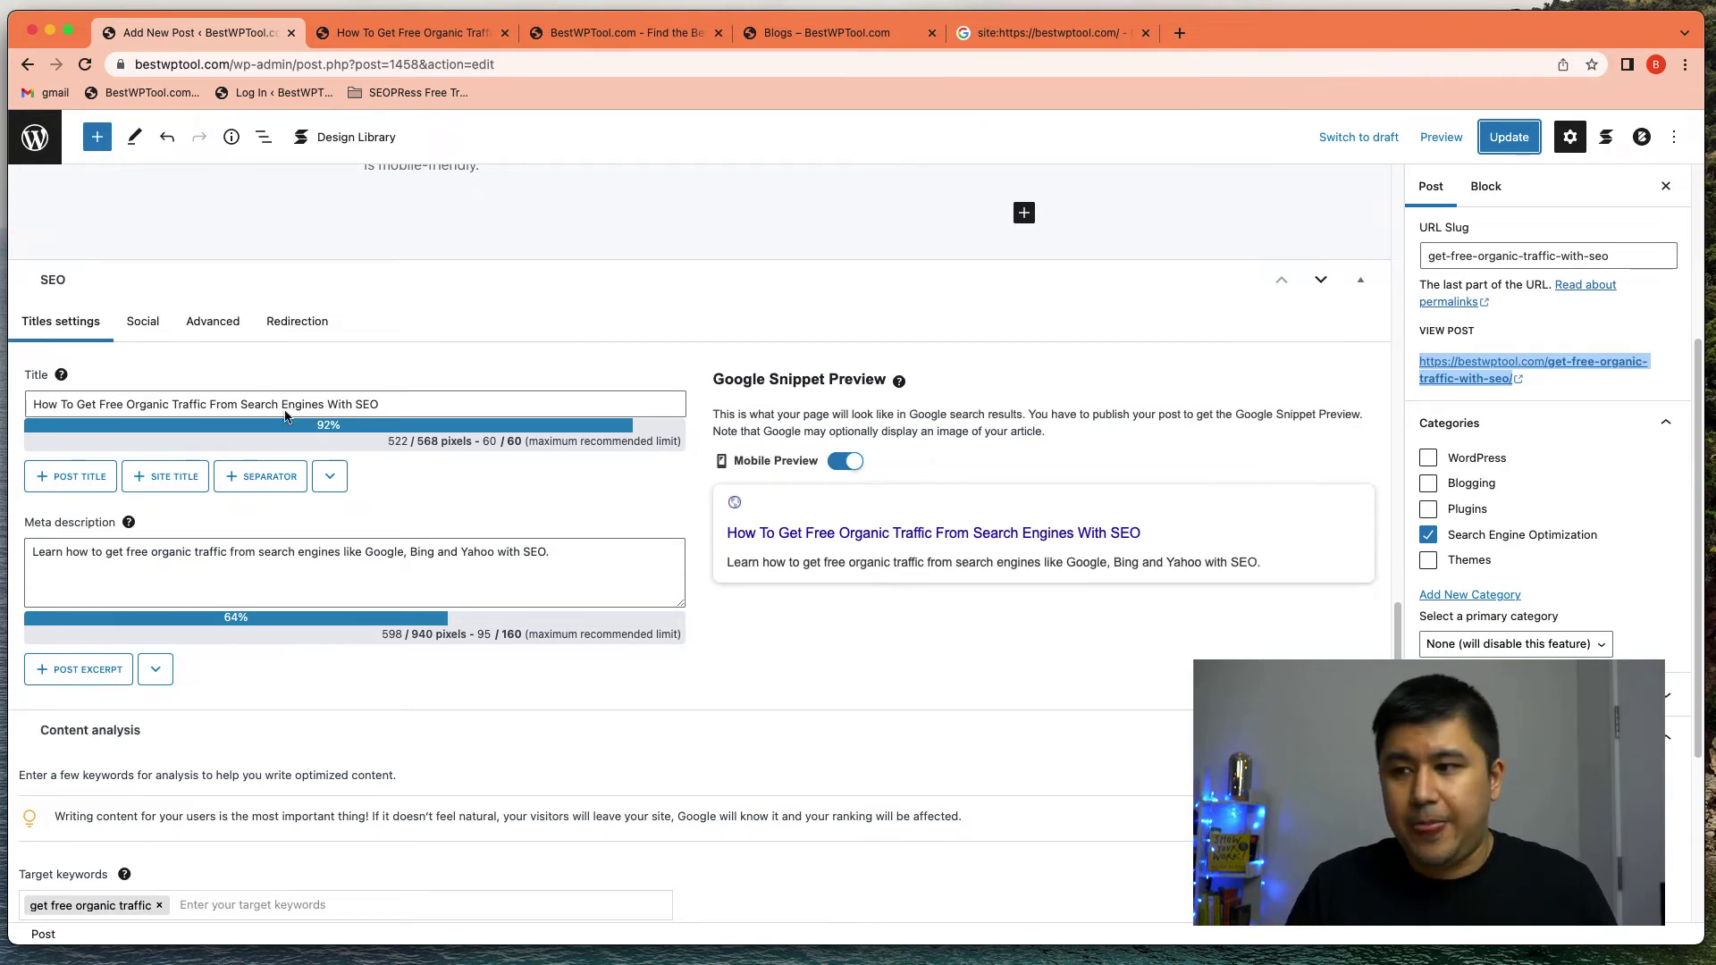
Step: Move the custom meta description text into the Excerpt box, leaving the SEO field empty, and update
scroll(327, 432, "up", 1)
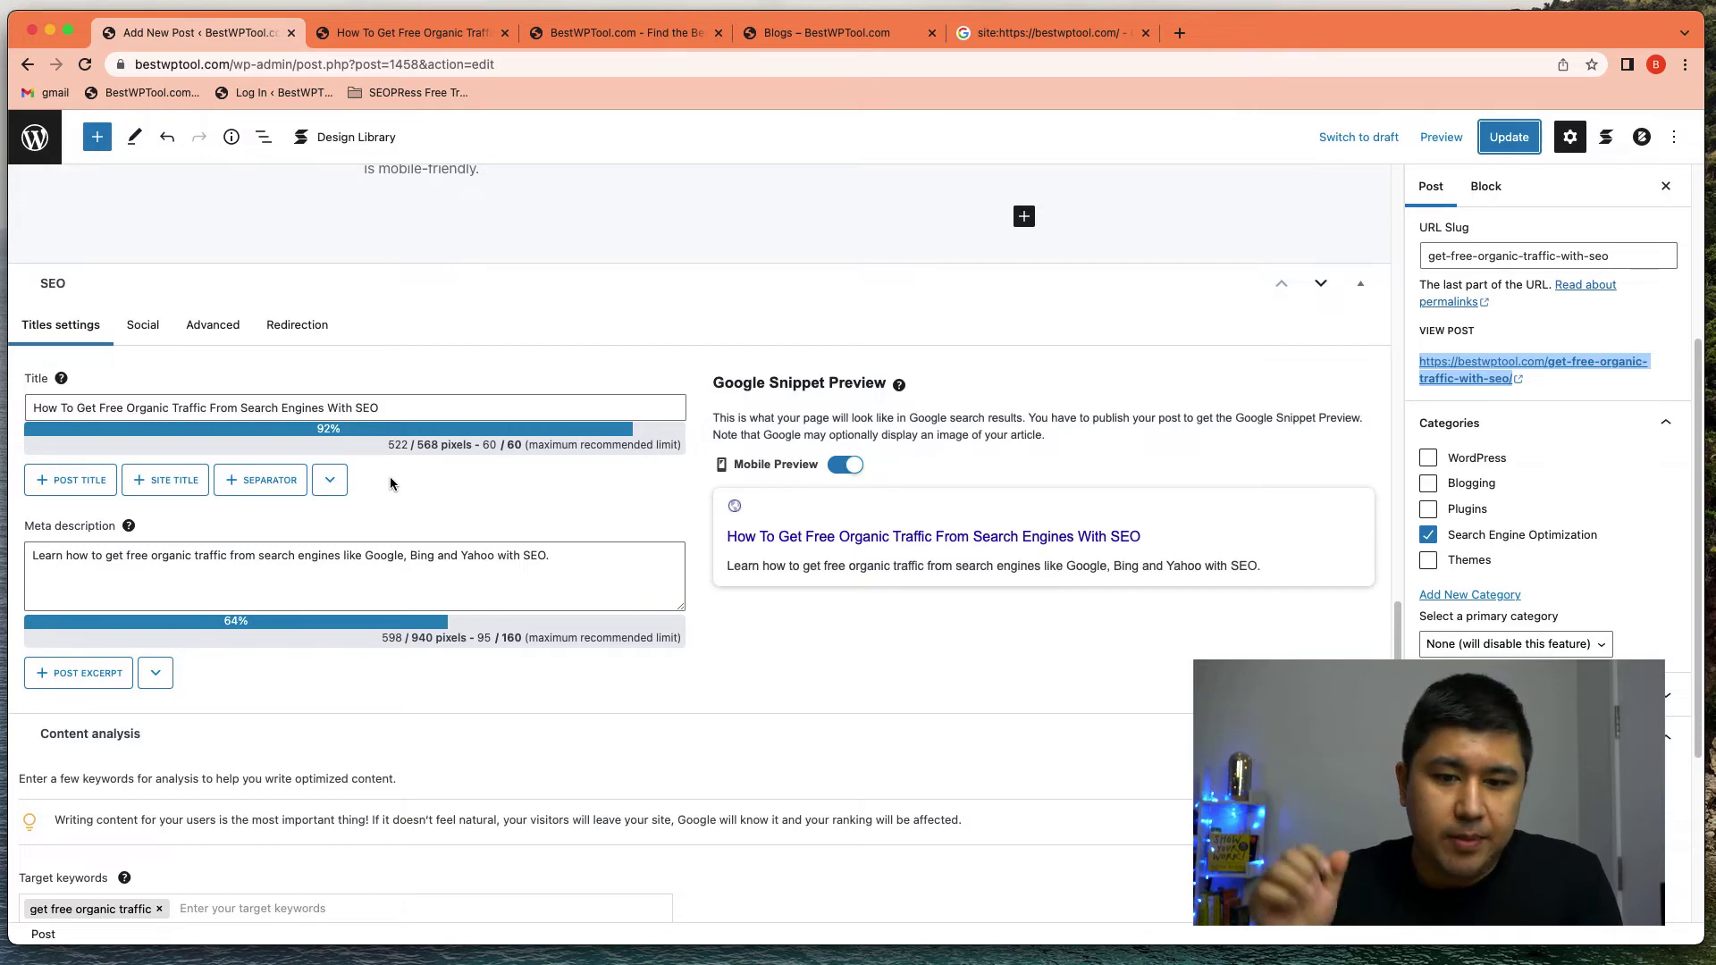
scroll(384, 479, "up", 20)
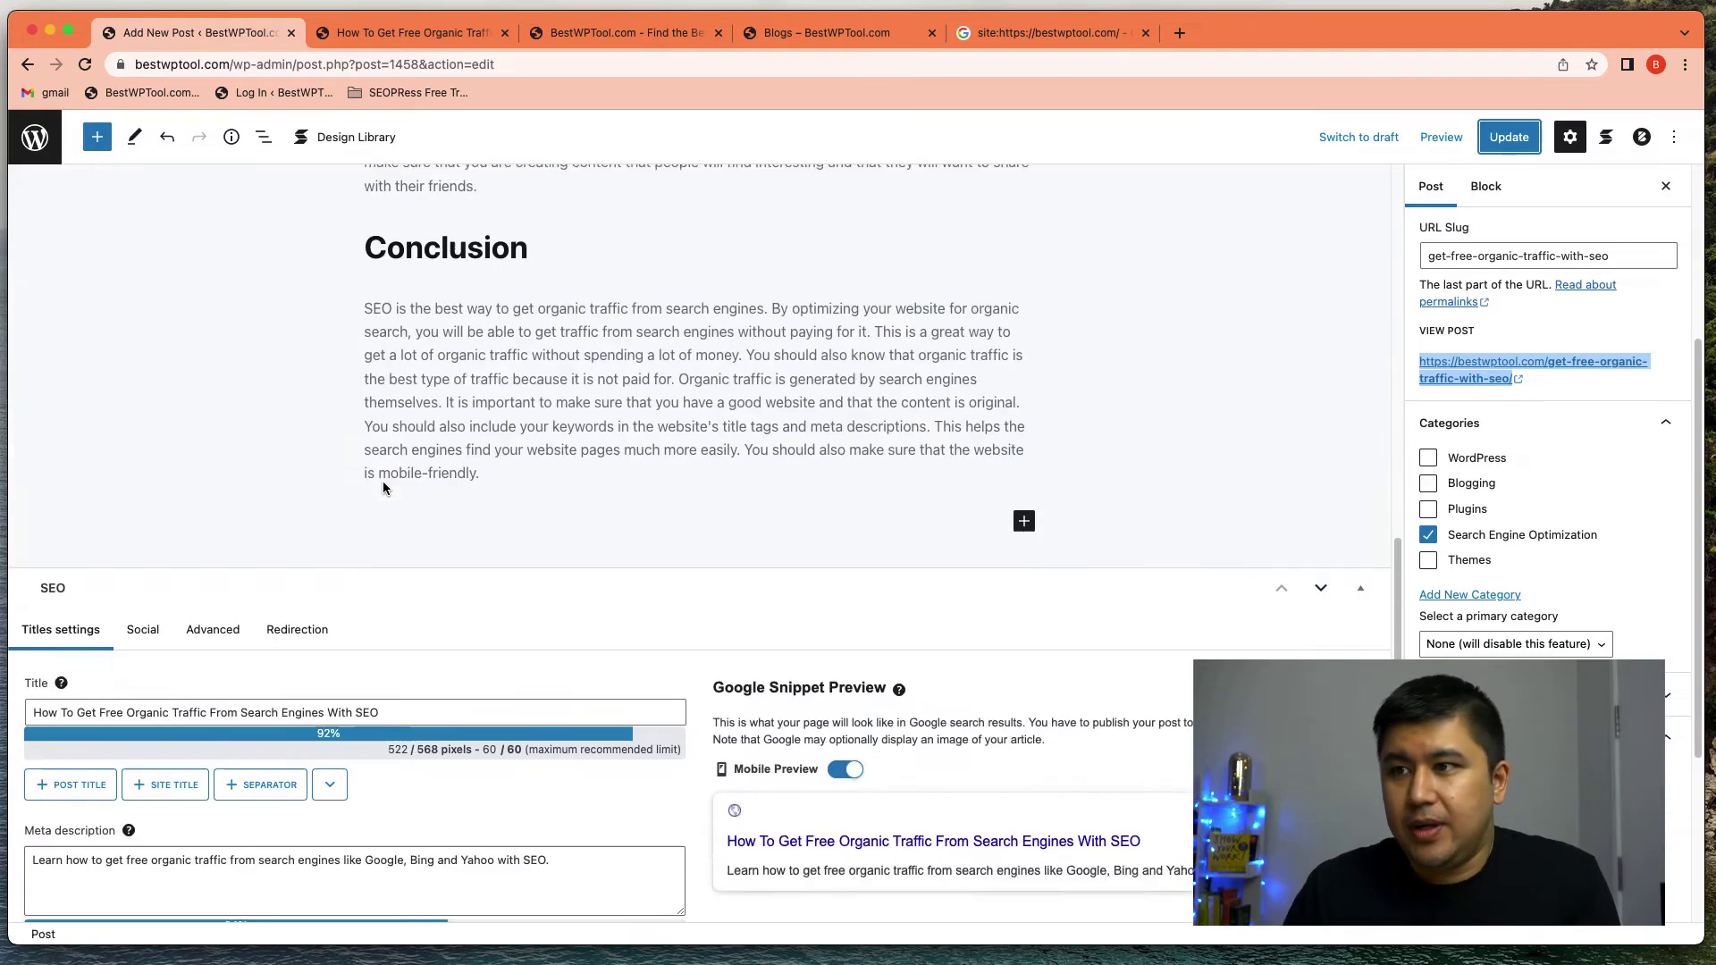
scroll(326, 405, "down", 15)
scroll(329, 405, "down", 6)
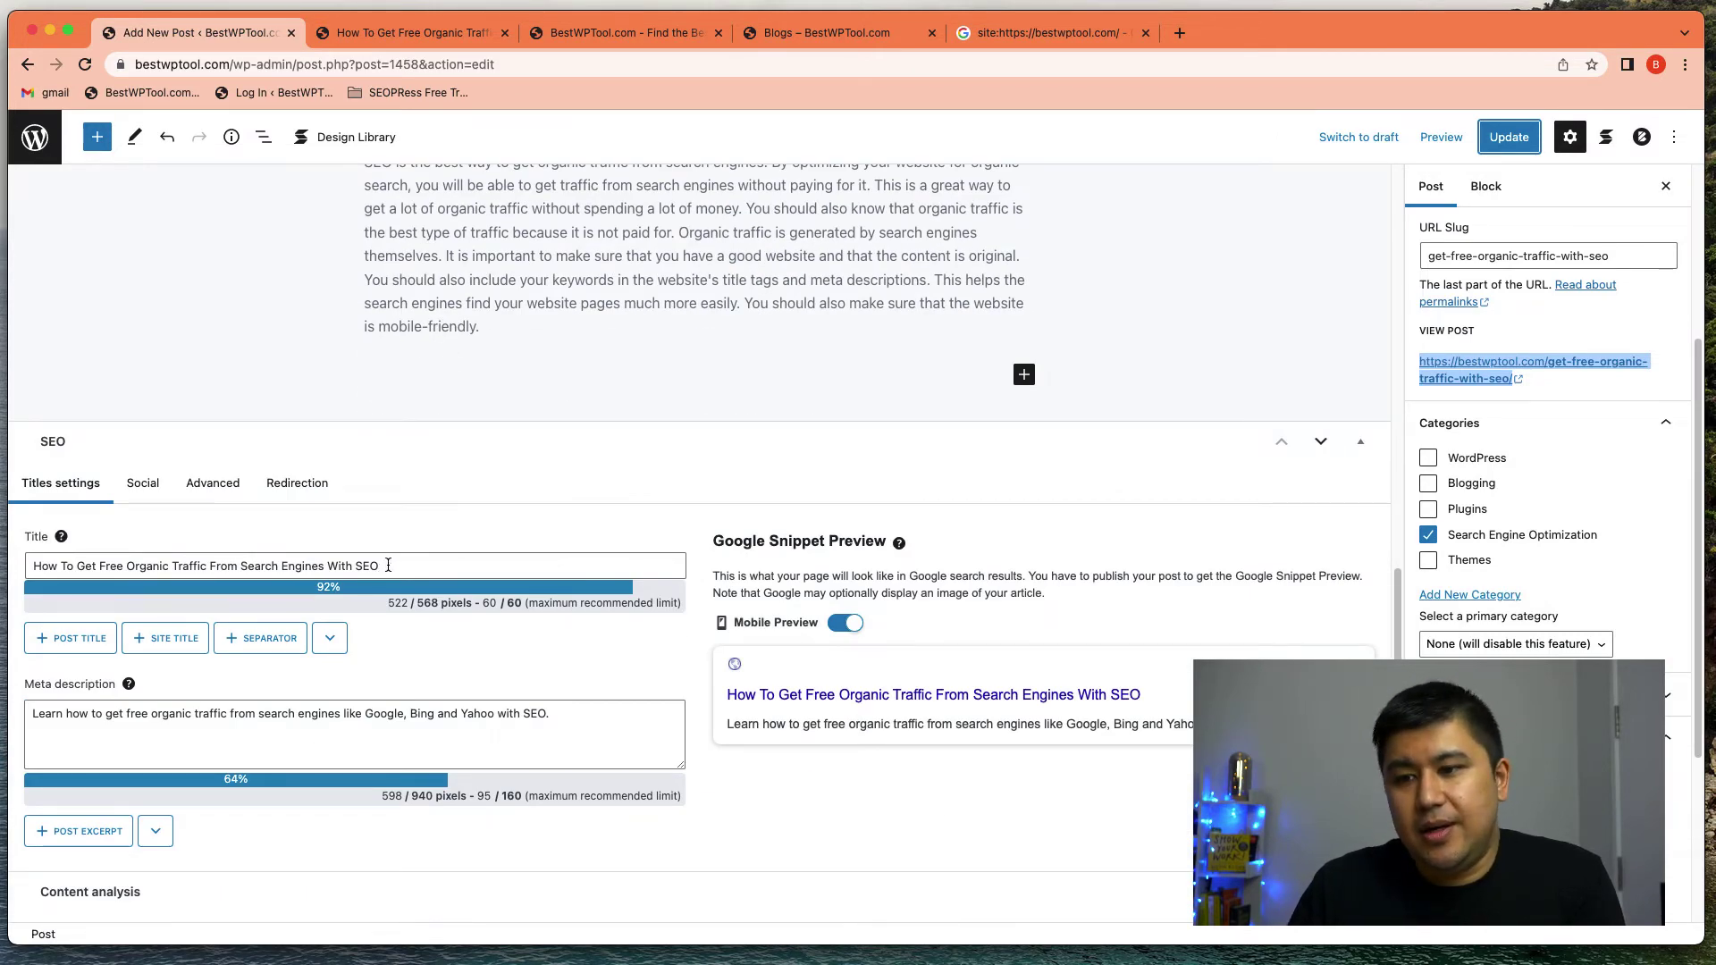
left_click(572, 717)
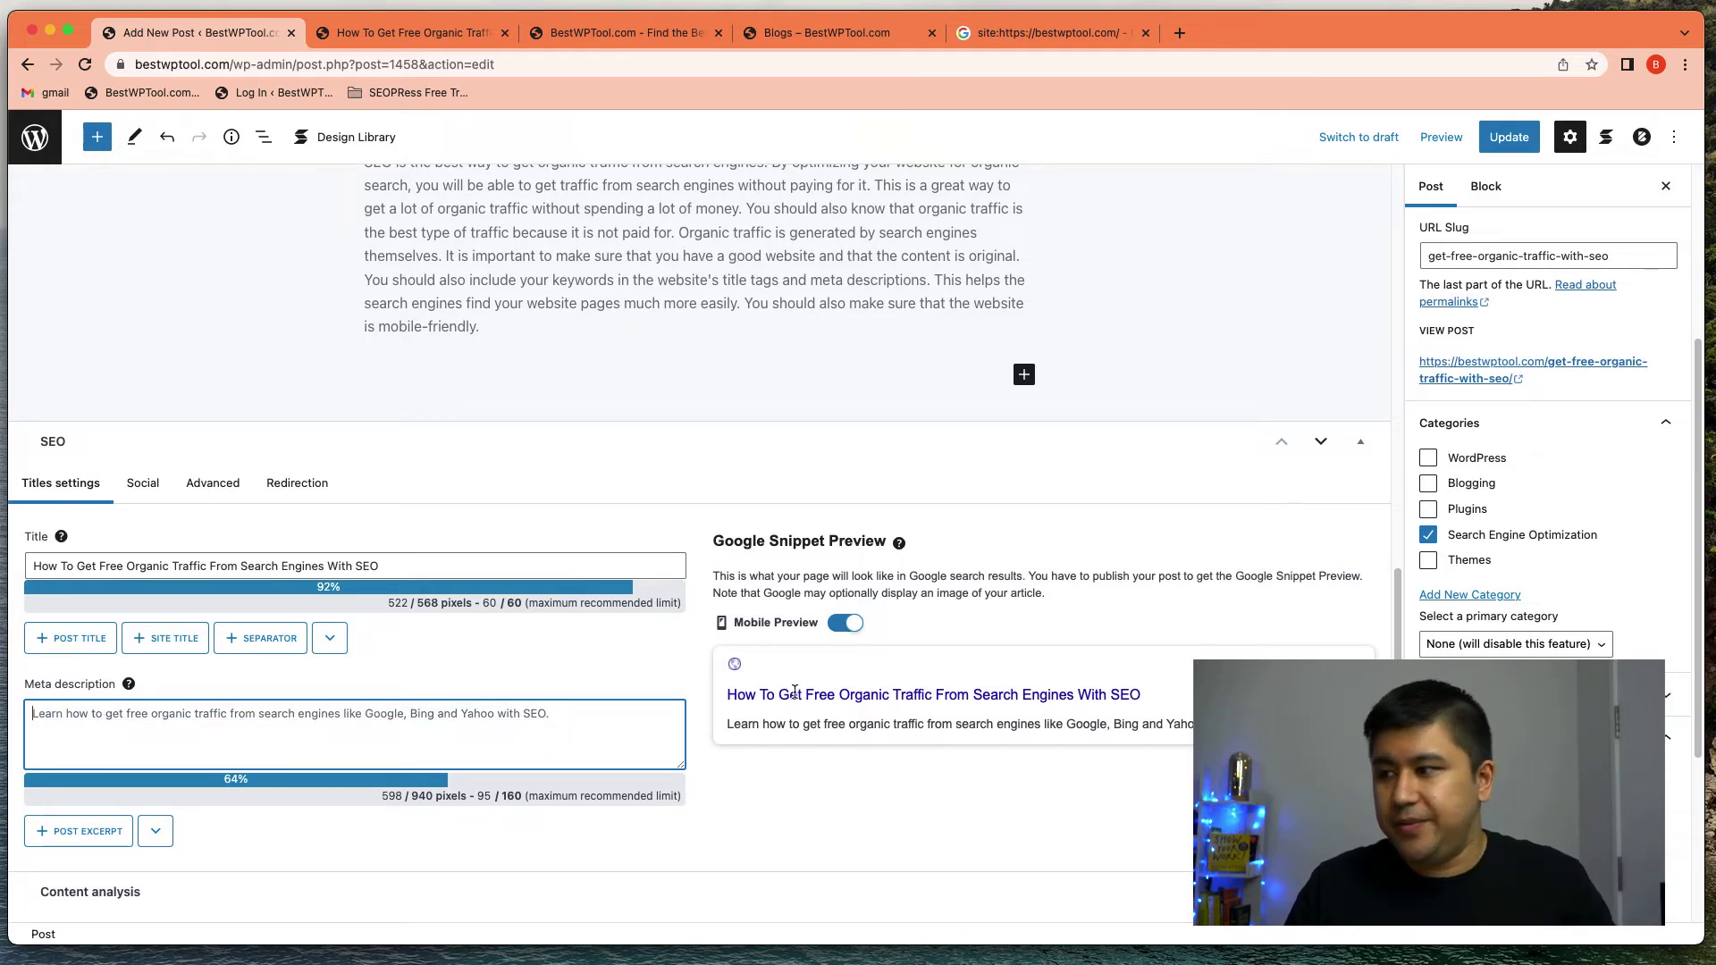
scroll(1556, 581, "down", 3)
left_click(1538, 800)
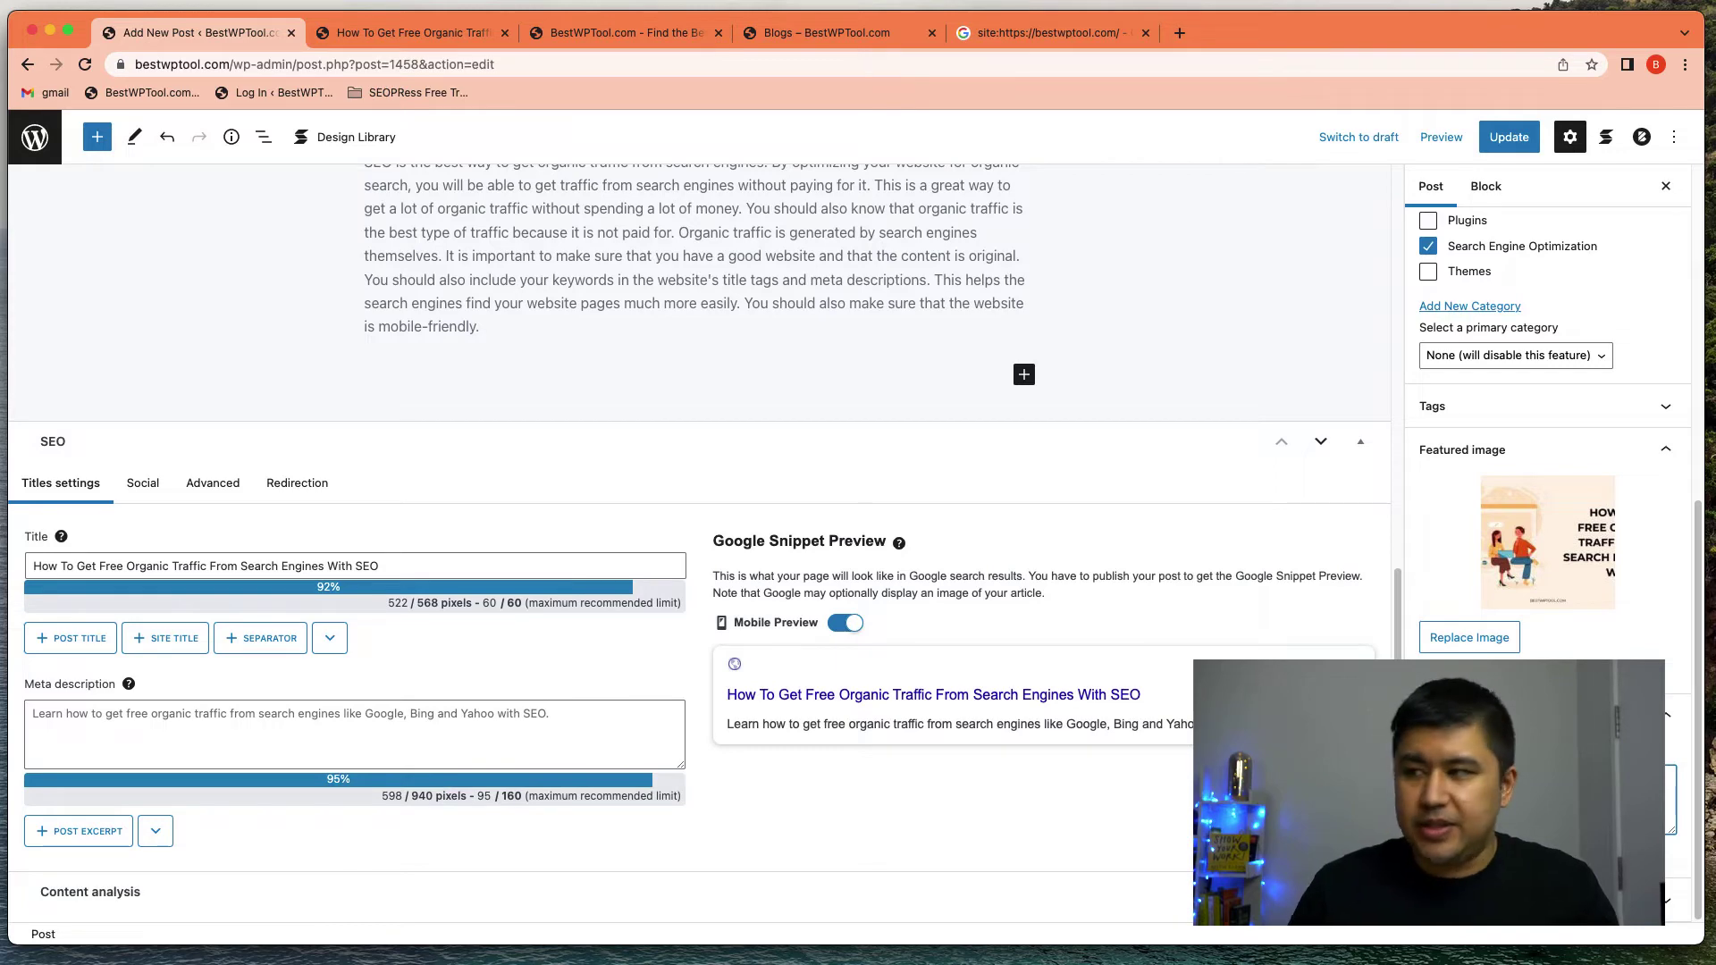
left_click(1508, 137)
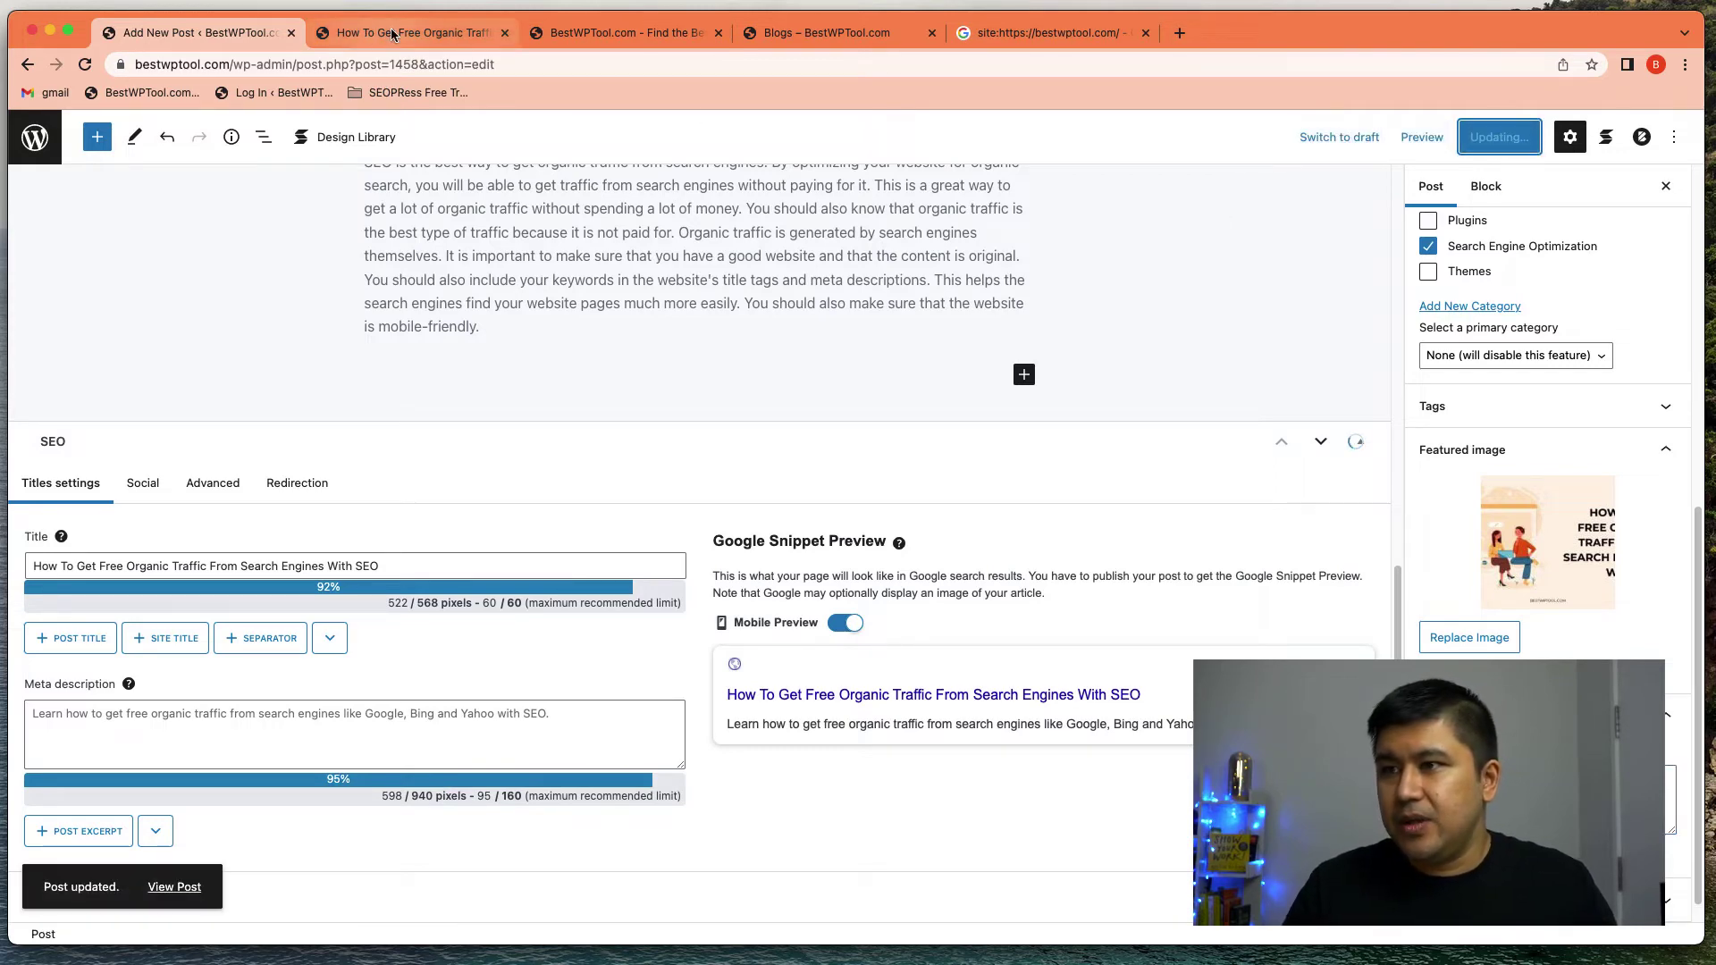
key("ctrl+Up")
Step: Check the live post's meta description in the SEO extension before and after reloading
left_click(429, 658)
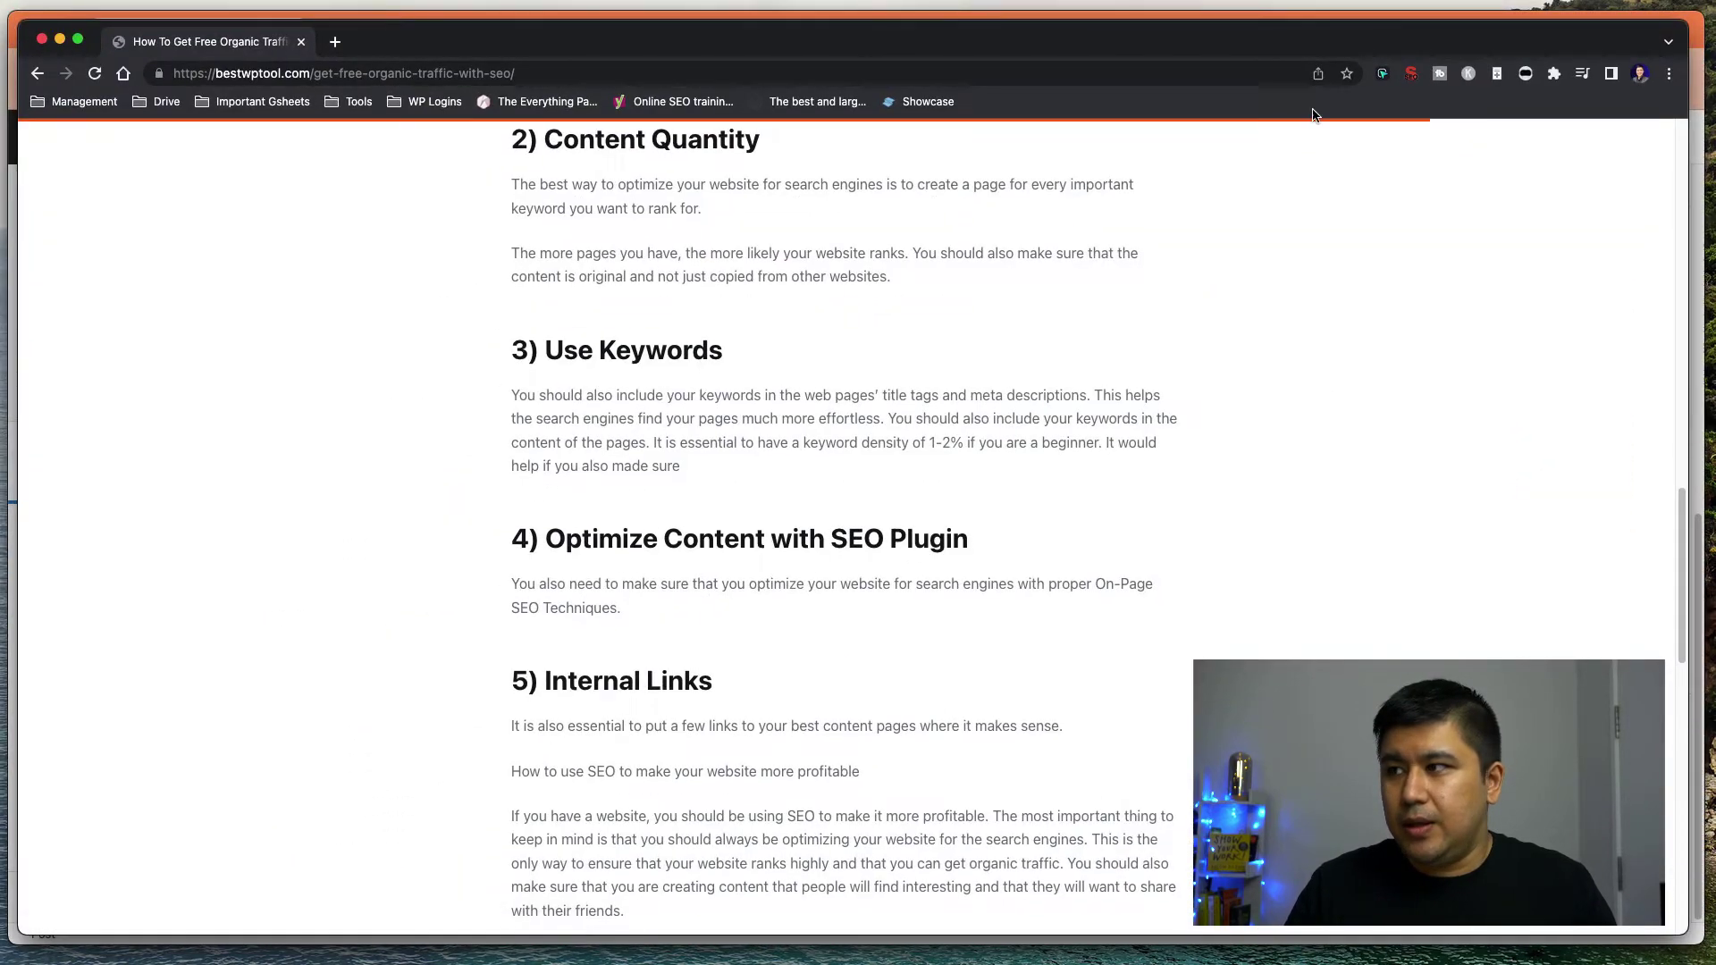
left_click(1412, 75)
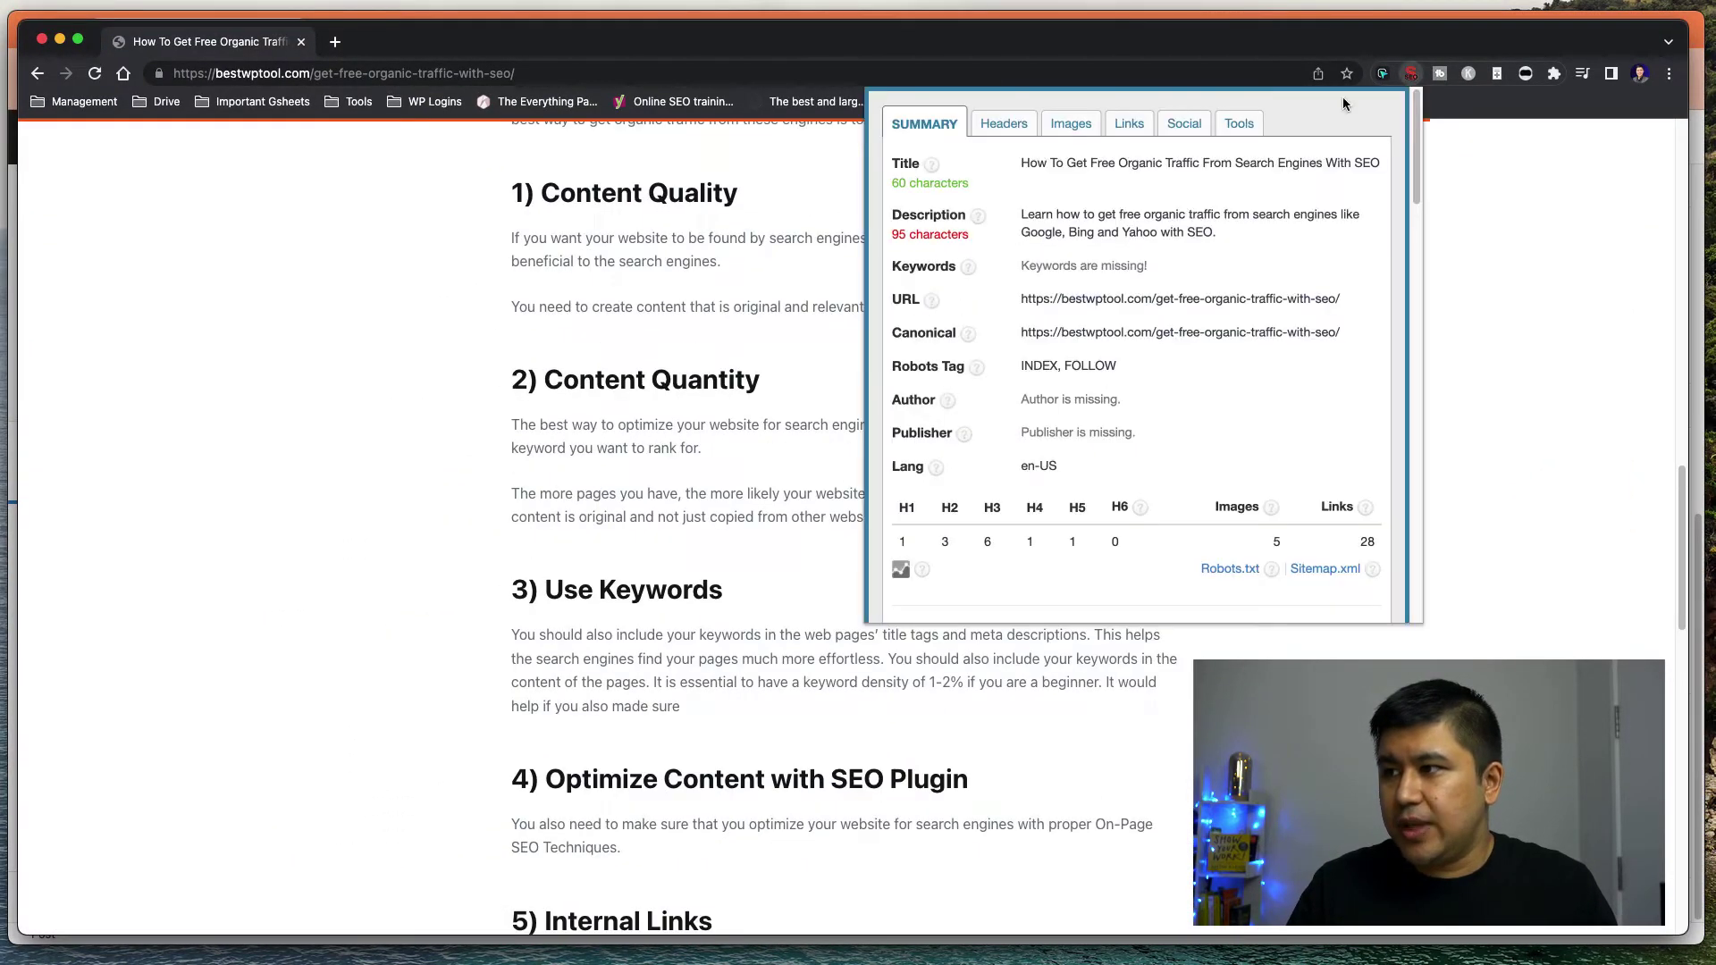
left_click(326, 472)
key("super+r")
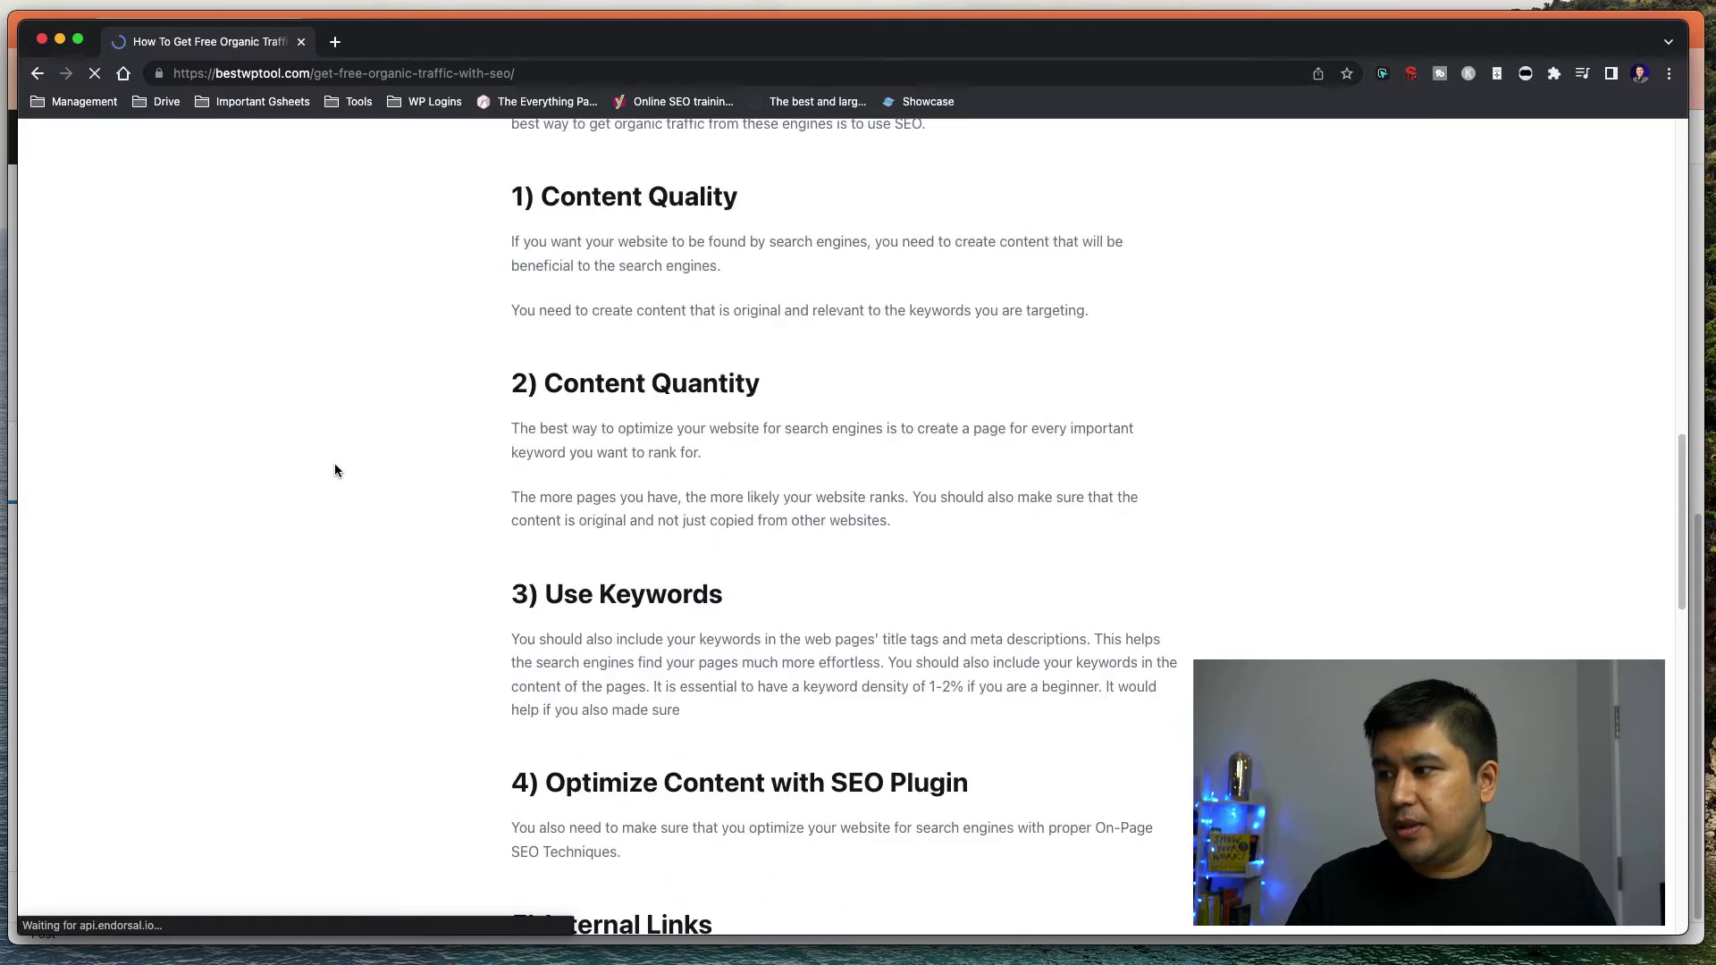
left_click(1411, 75)
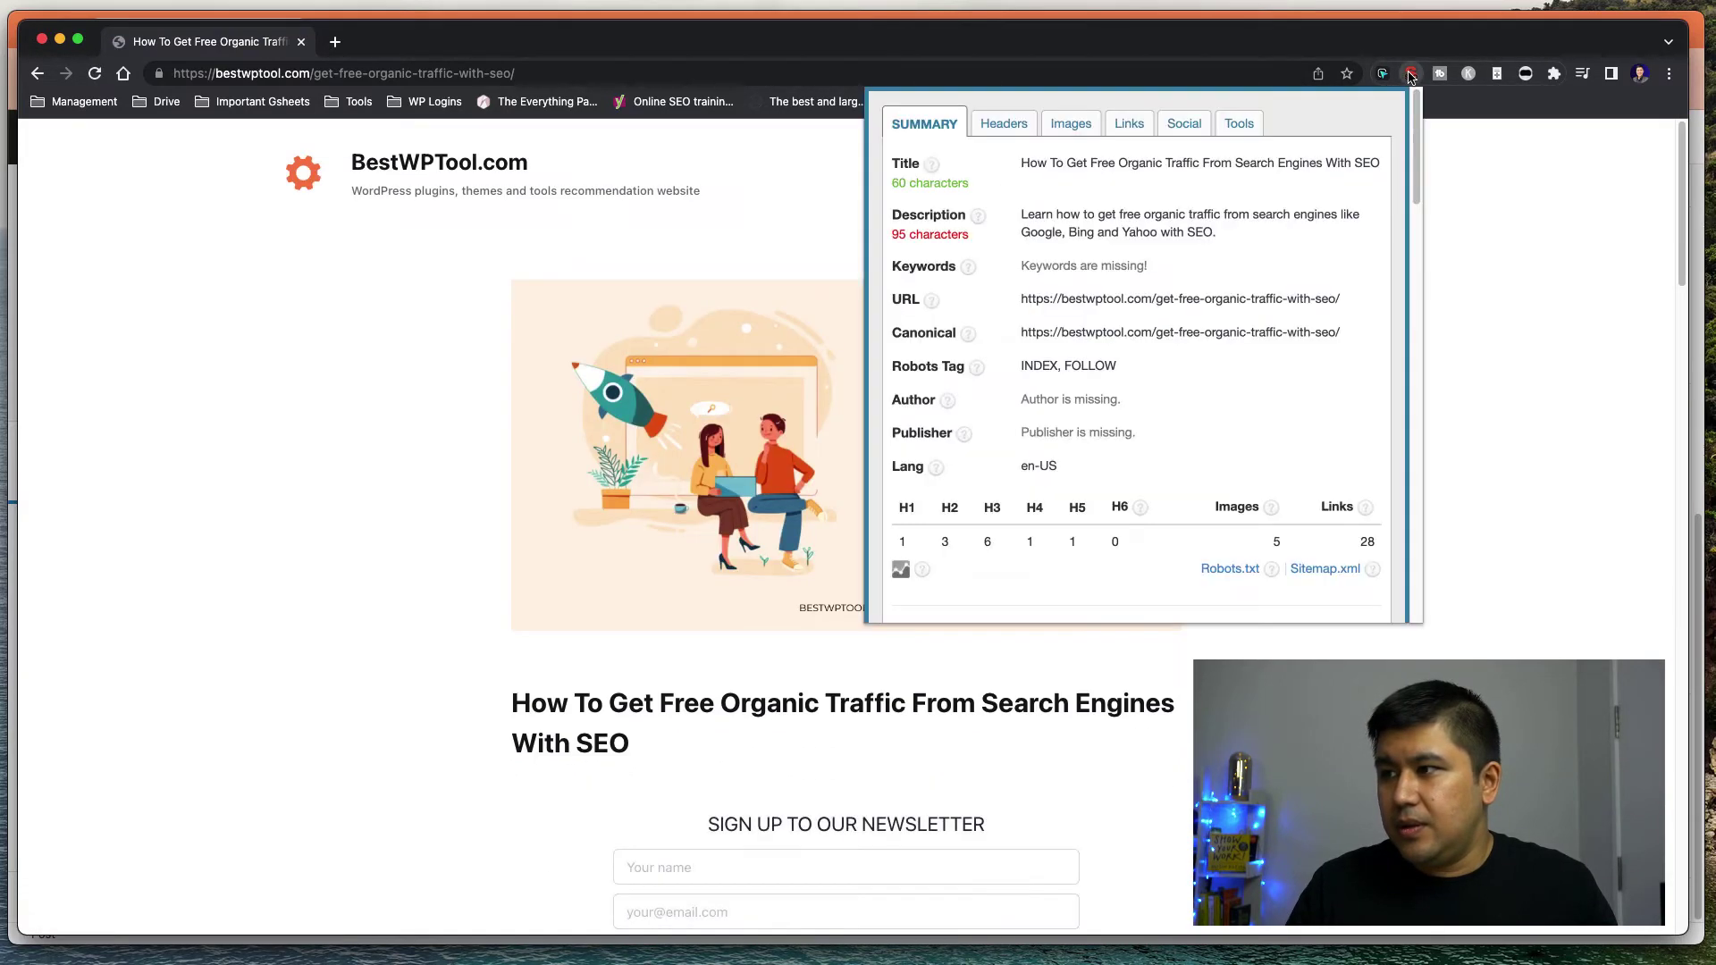
Step: Edit the post excerpt and save the post with Cmd+S
key("ctrl+Up")
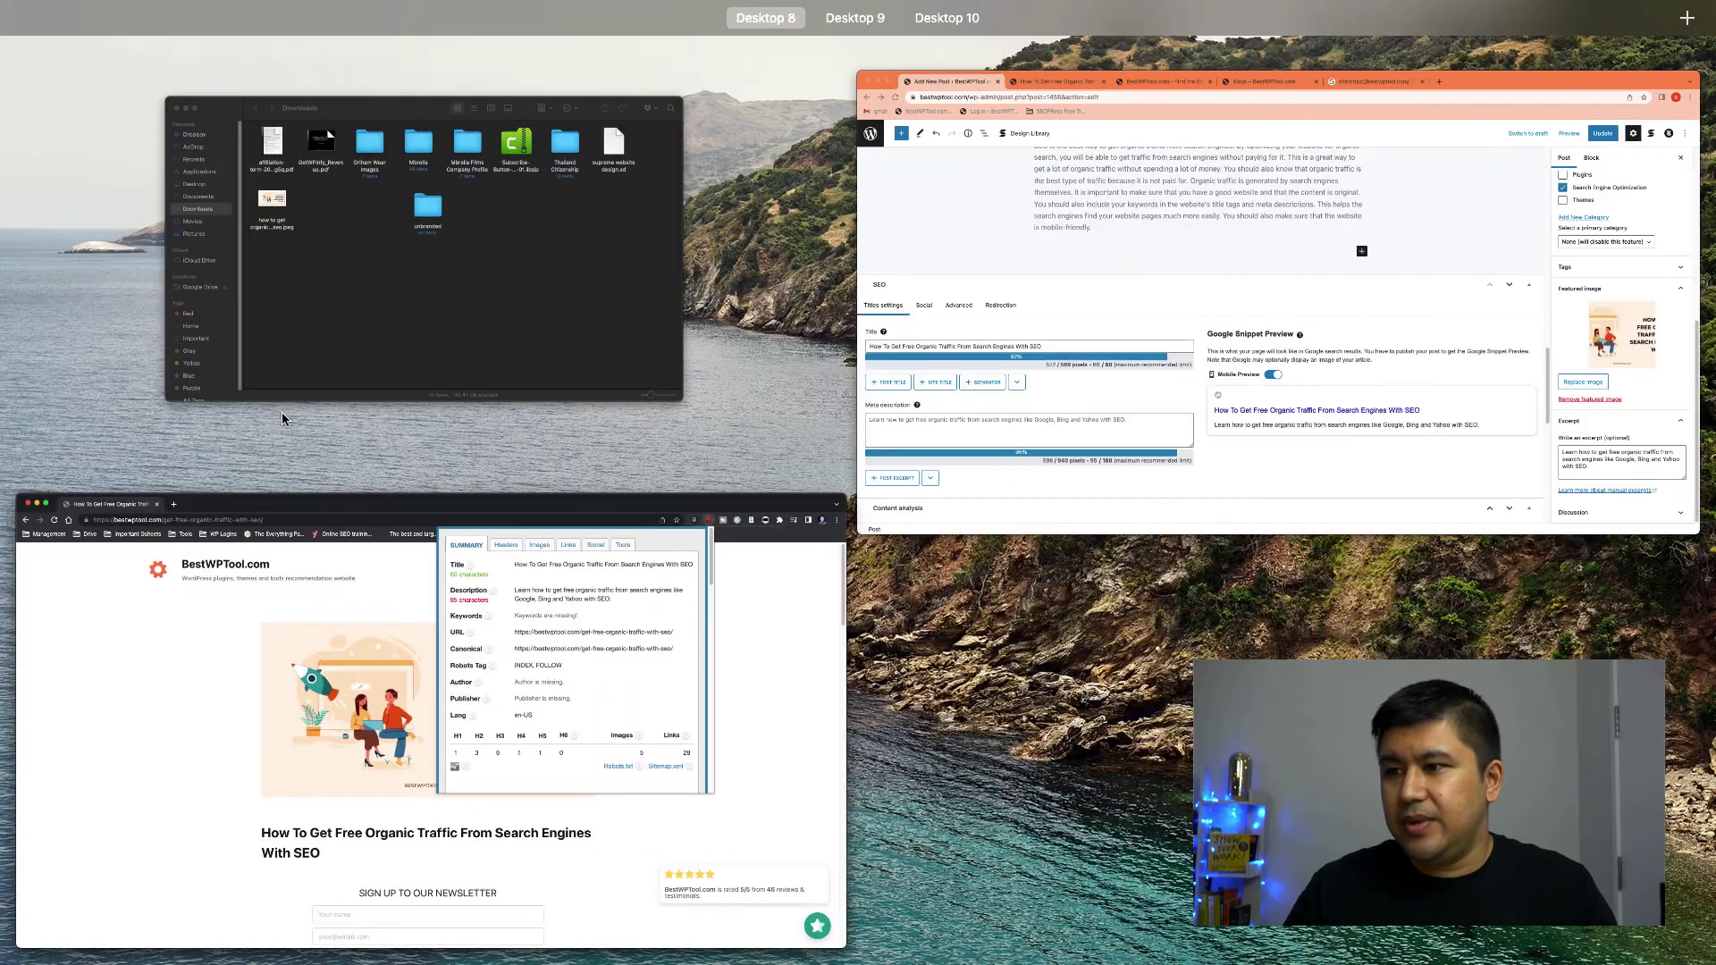
left_click(1283, 276)
left_click(1668, 794)
key("super+s")
Step: Reload the live post and confirm its 263-character meta description from the opening paragraph
left_click(410, 33)
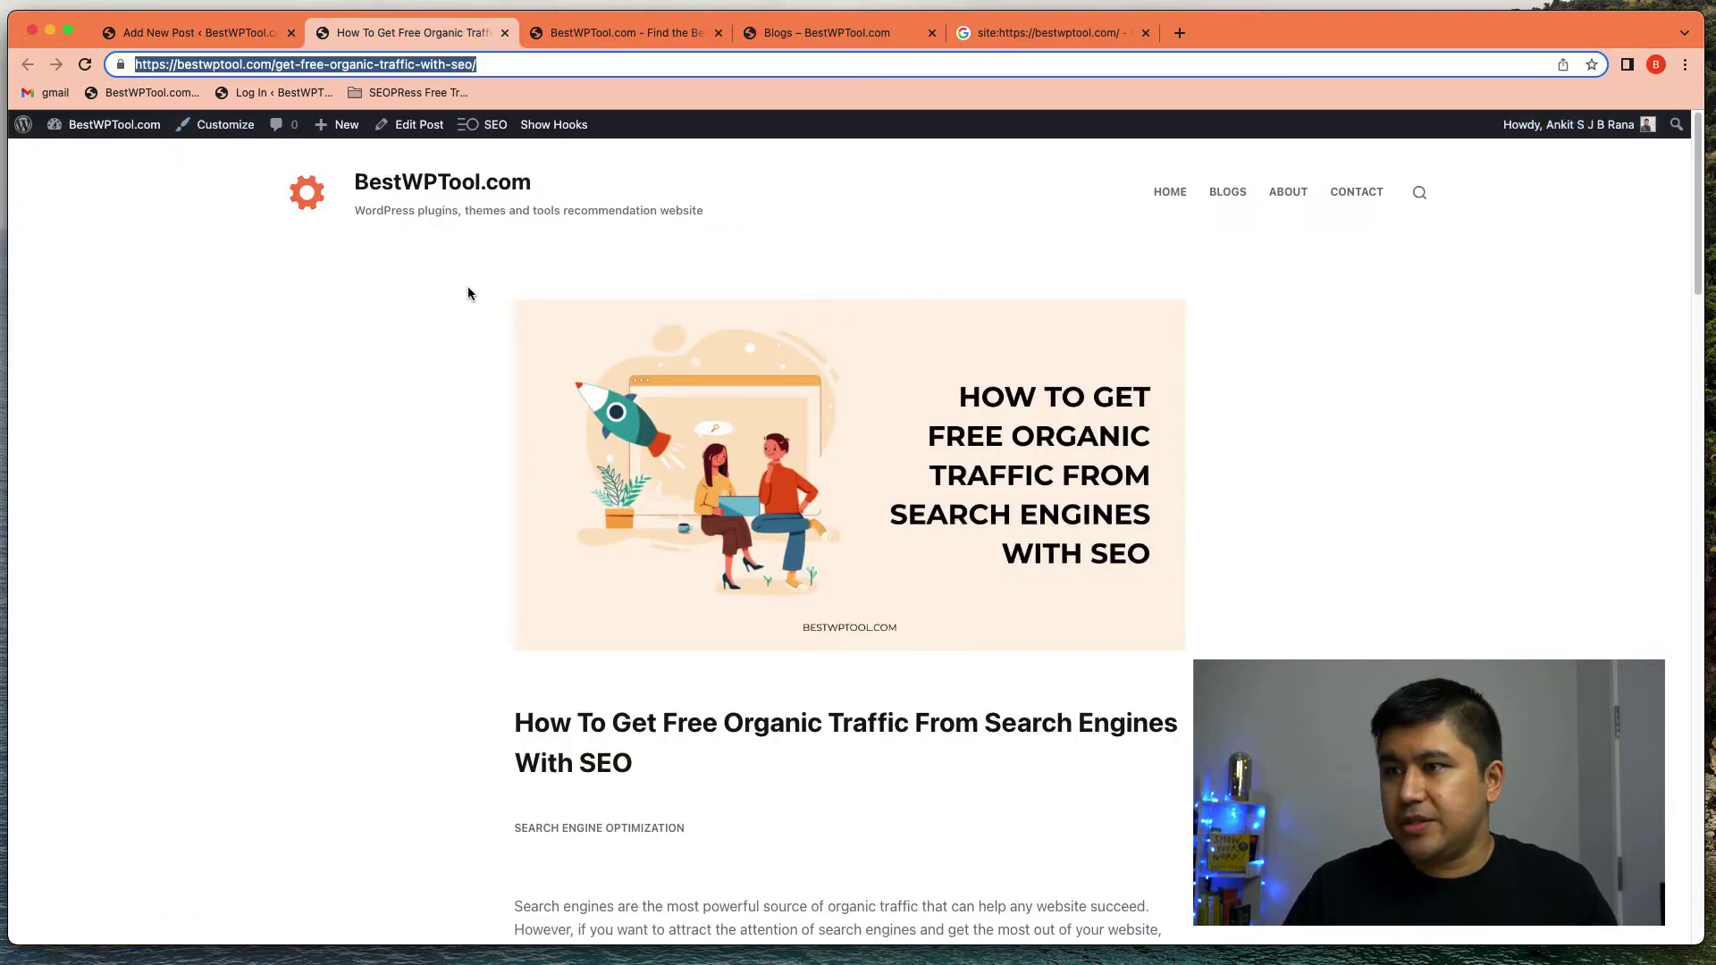
key("ctrl+Up")
left_click(427, 604)
key("super+r")
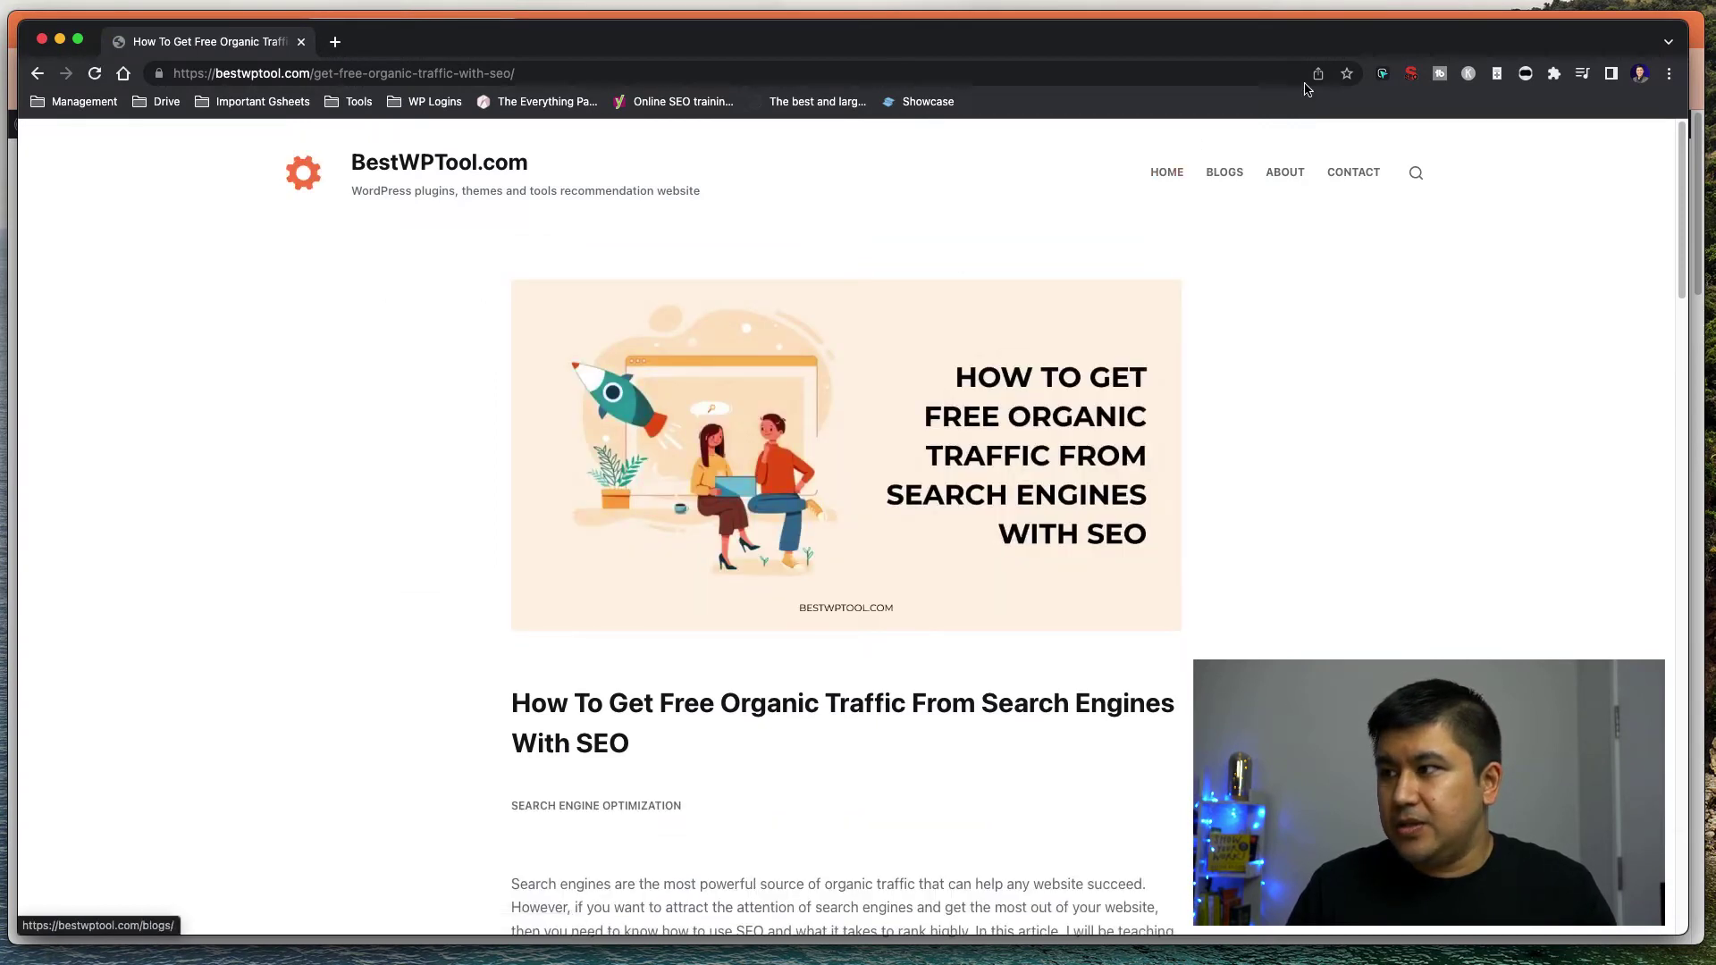
left_click(1416, 75)
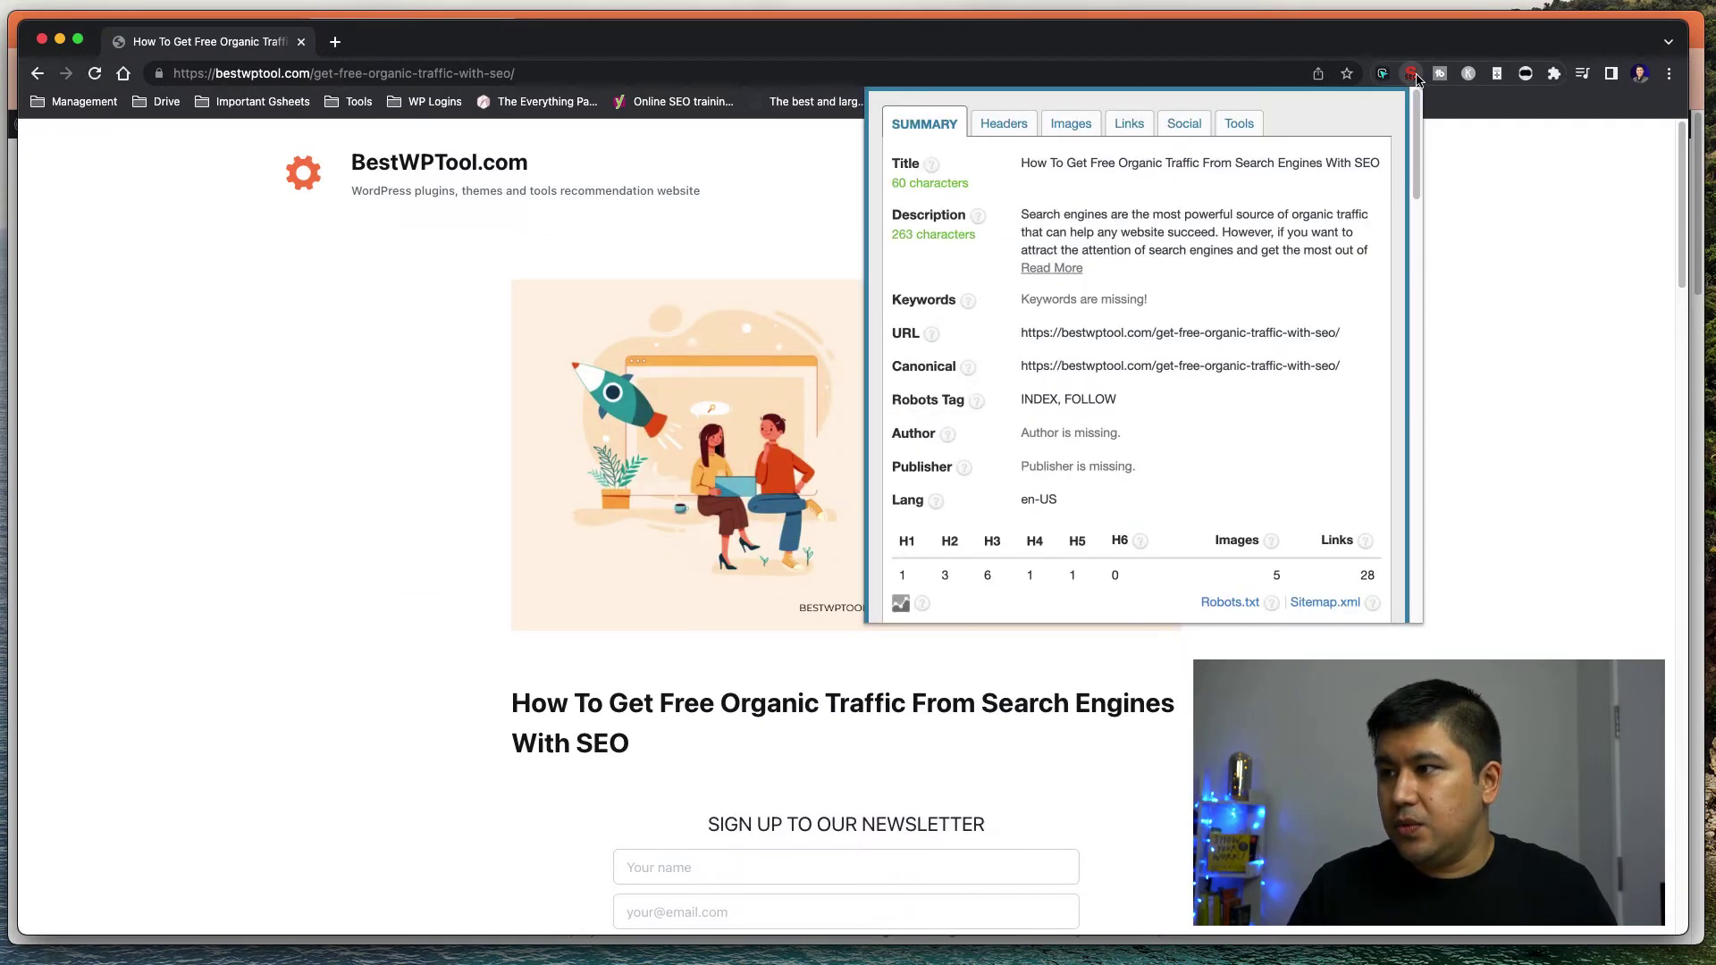
left_click(1051, 268)
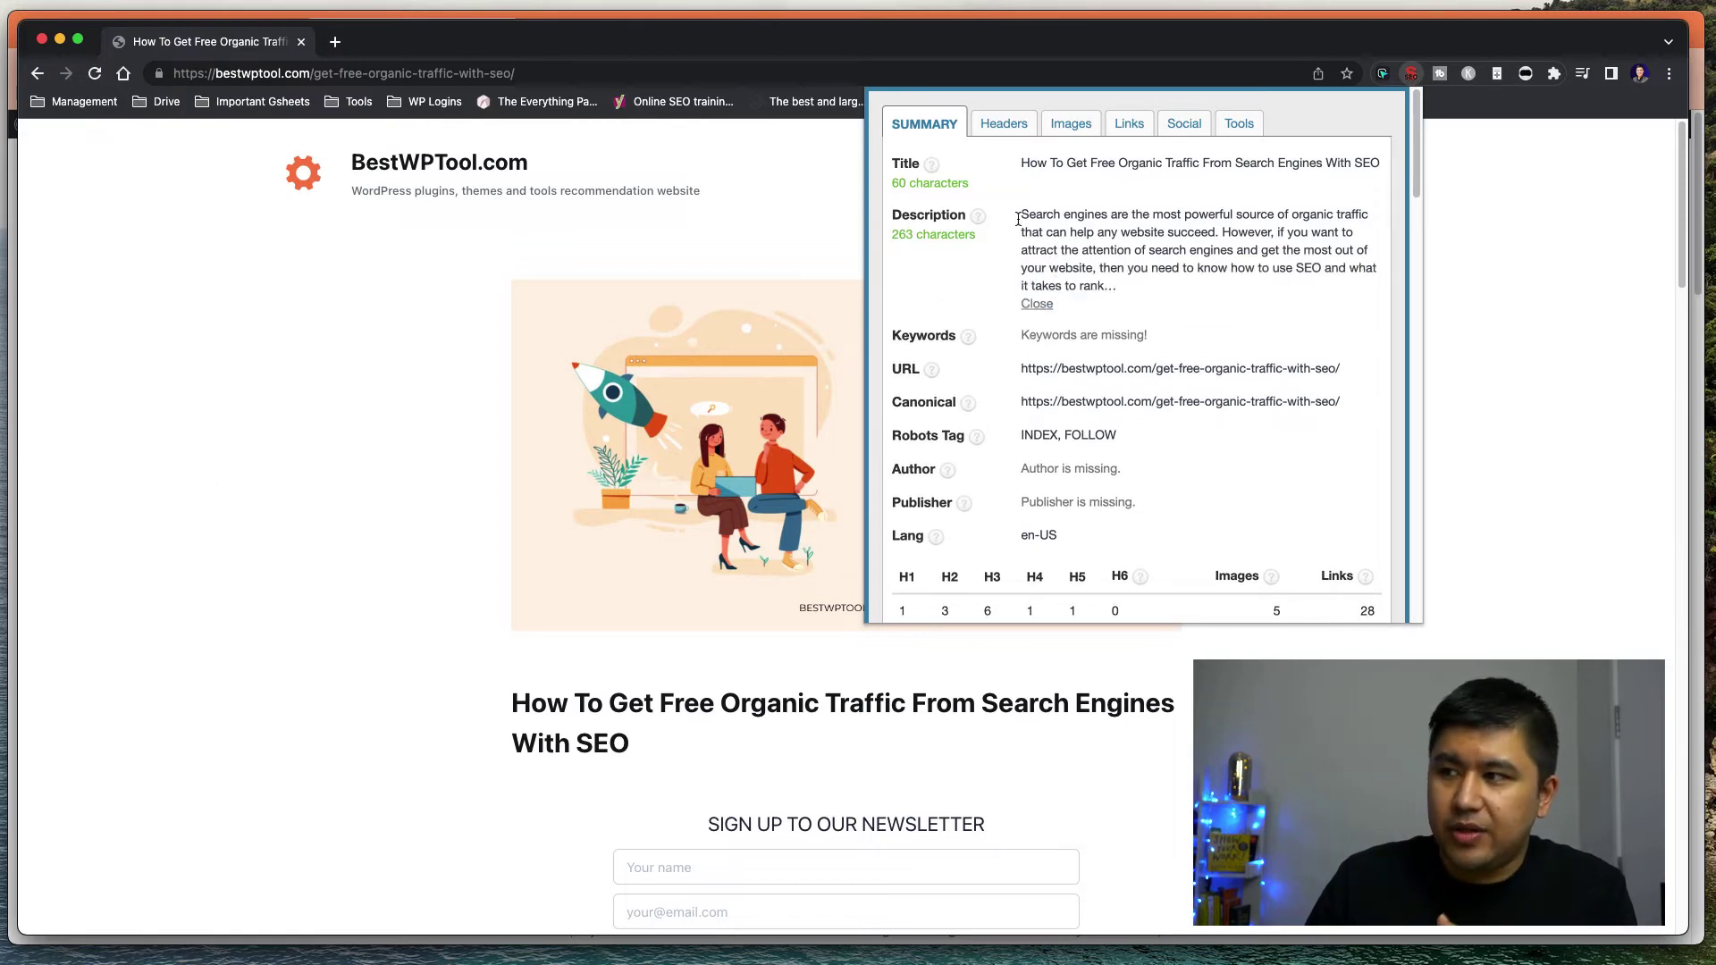
left_click(403, 406)
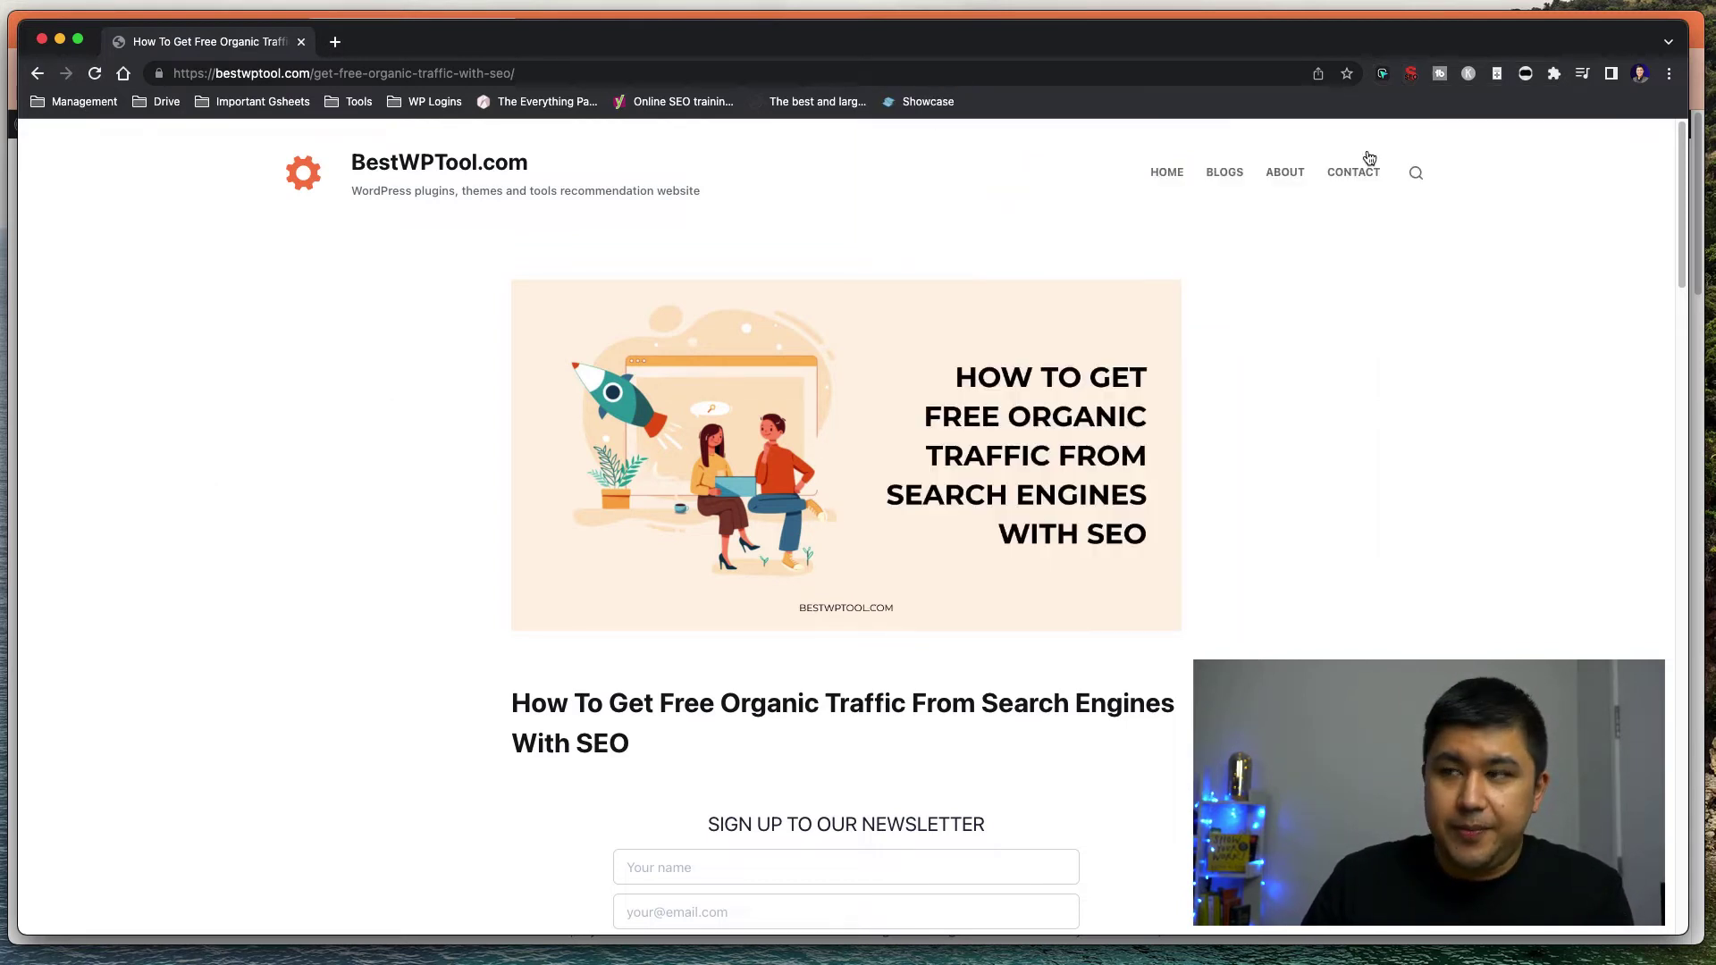
Step: Review the rest of the SEO details, then return to the editor's excerpt field
left_click(1410, 73)
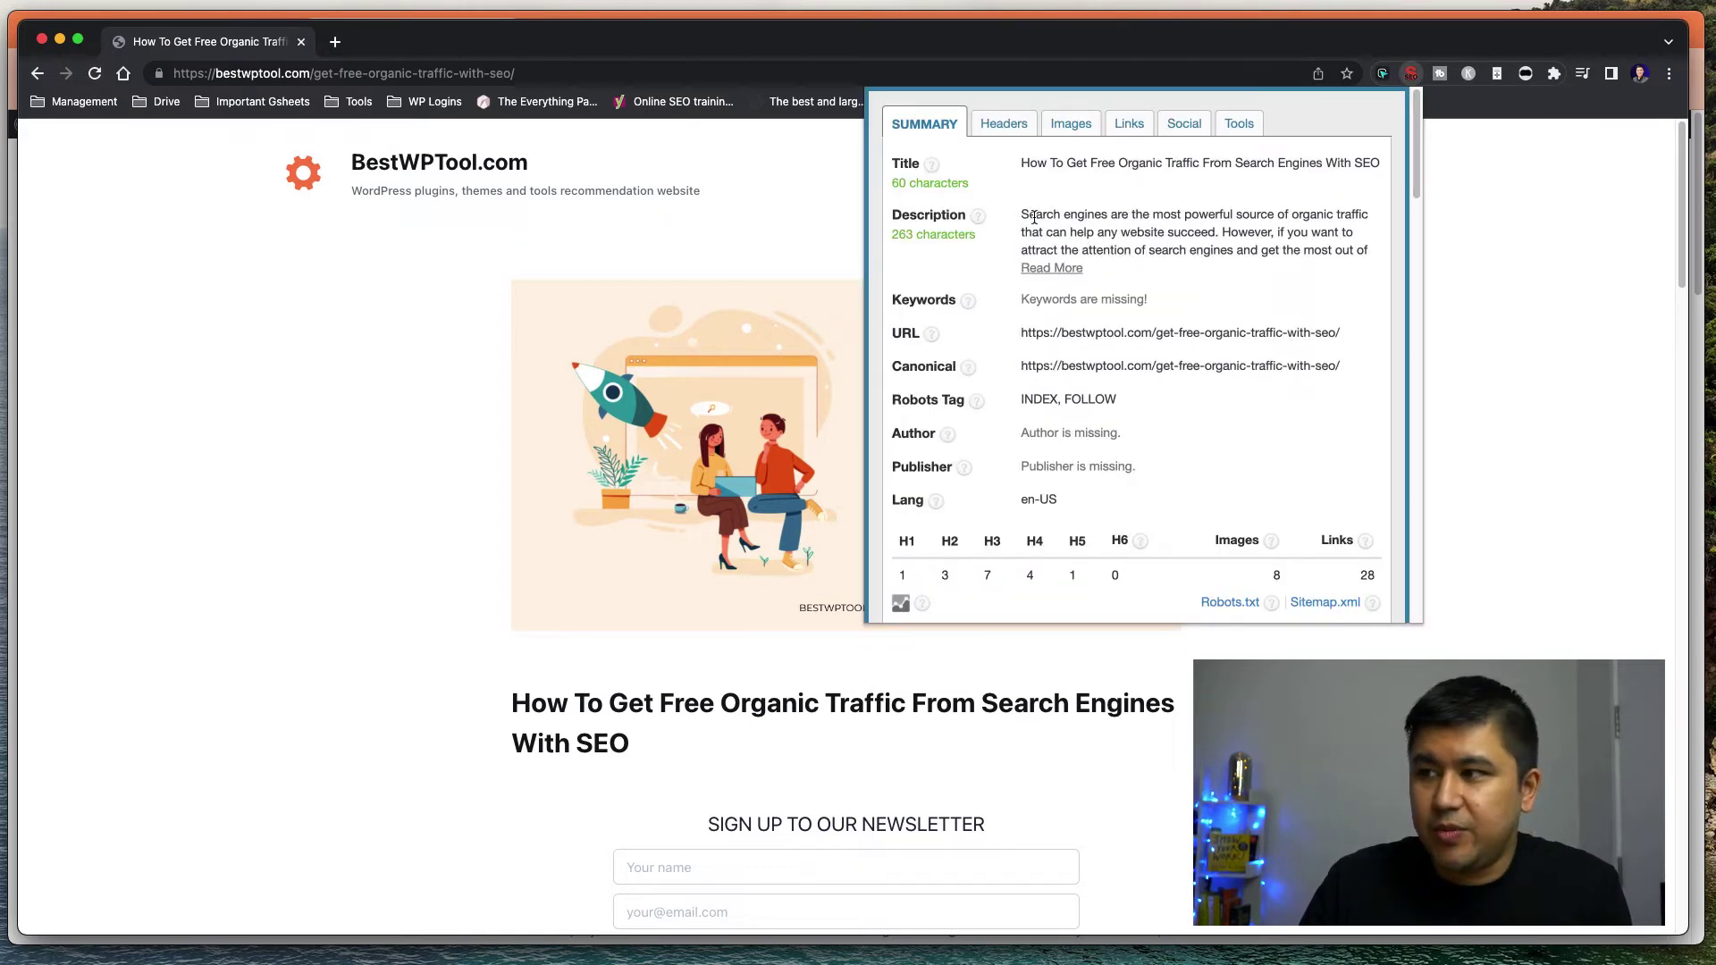
scroll(391, 452, "down", 9)
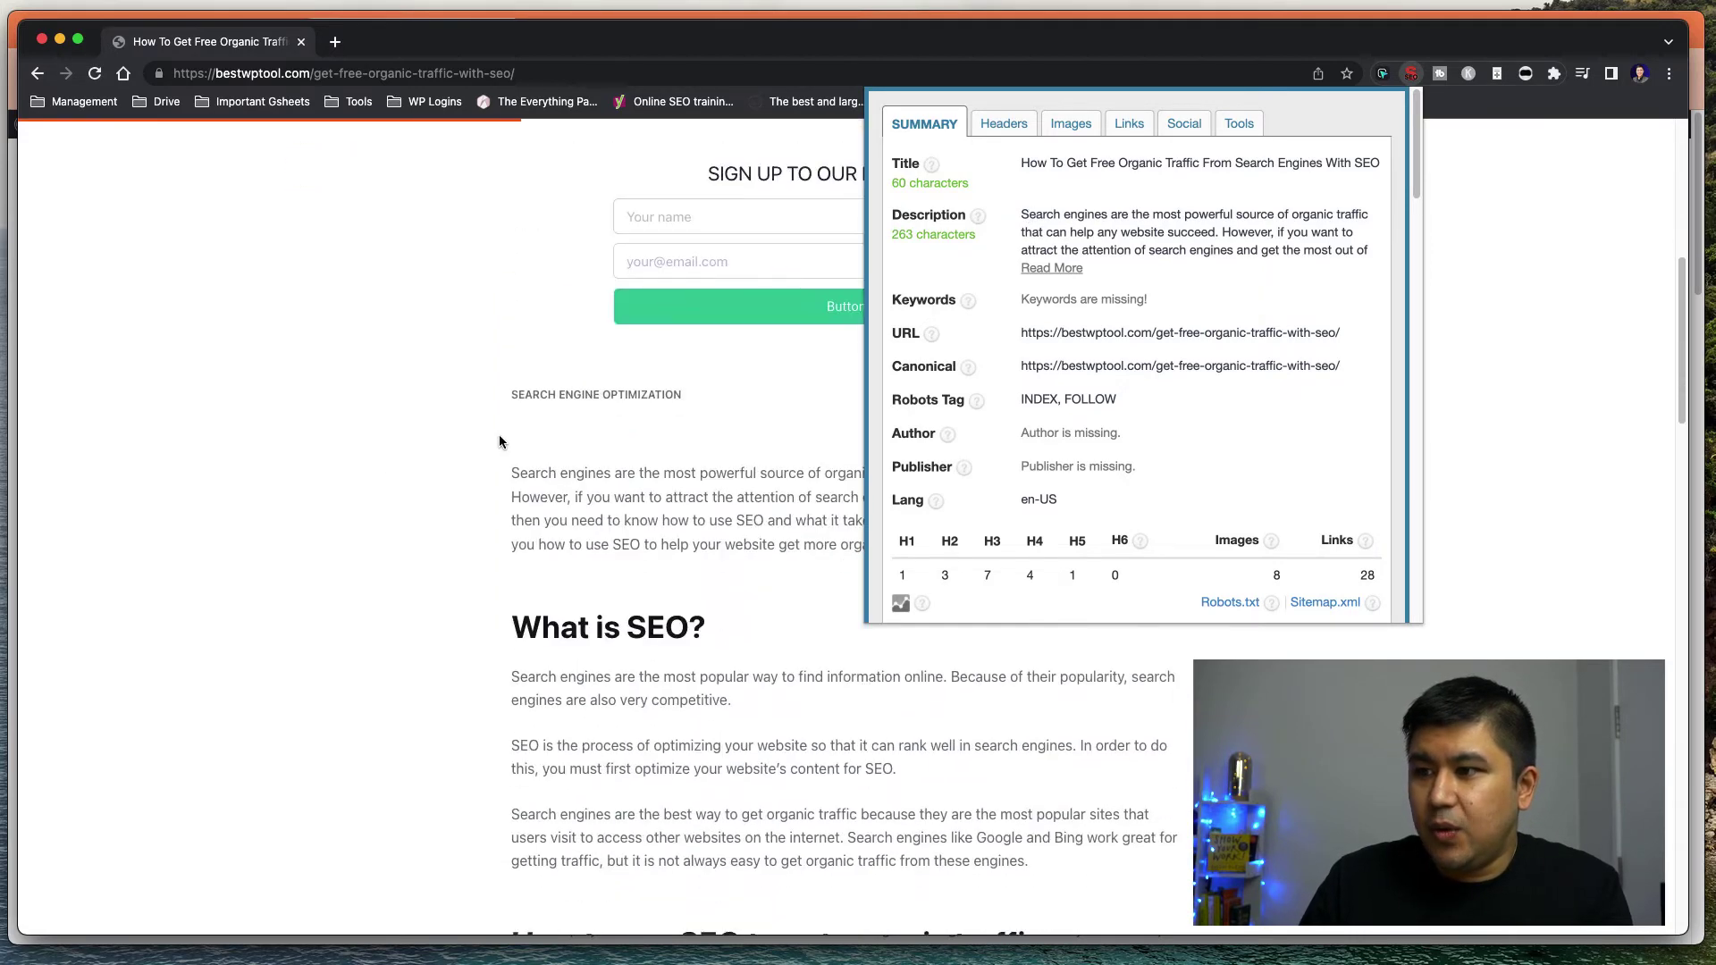
scroll(489, 517, "down", 1)
scroll(490, 514, "down", 10)
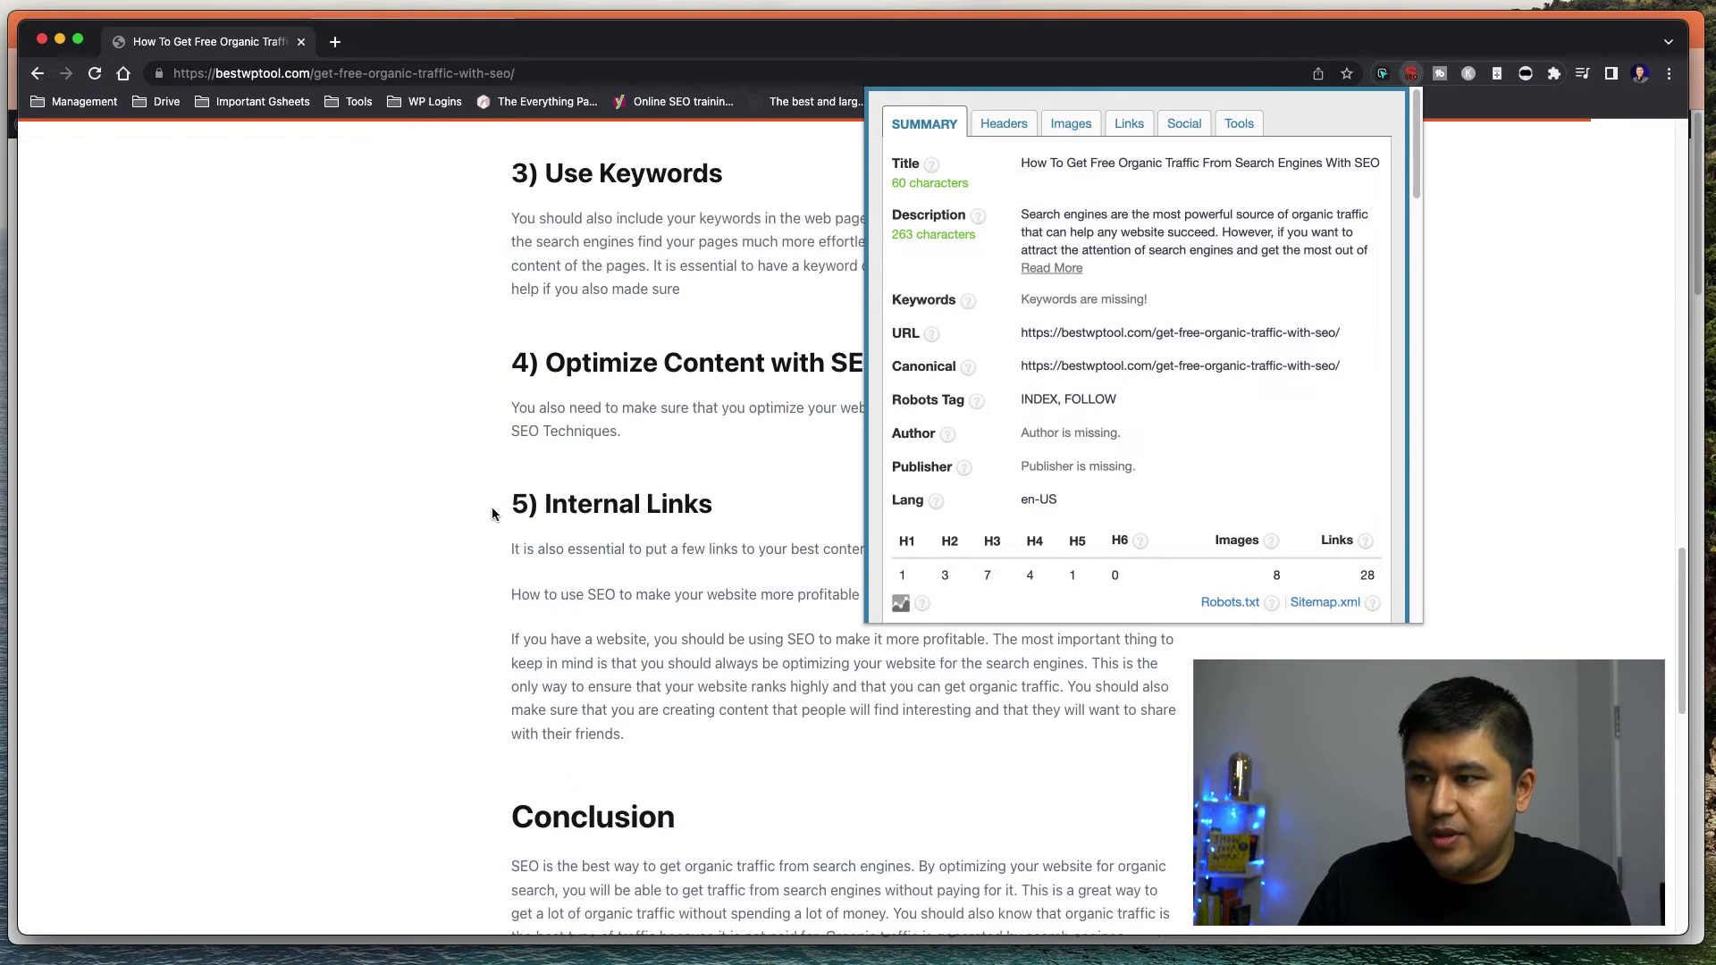
scroll(492, 513, "down", 3)
left_click(447, 470)
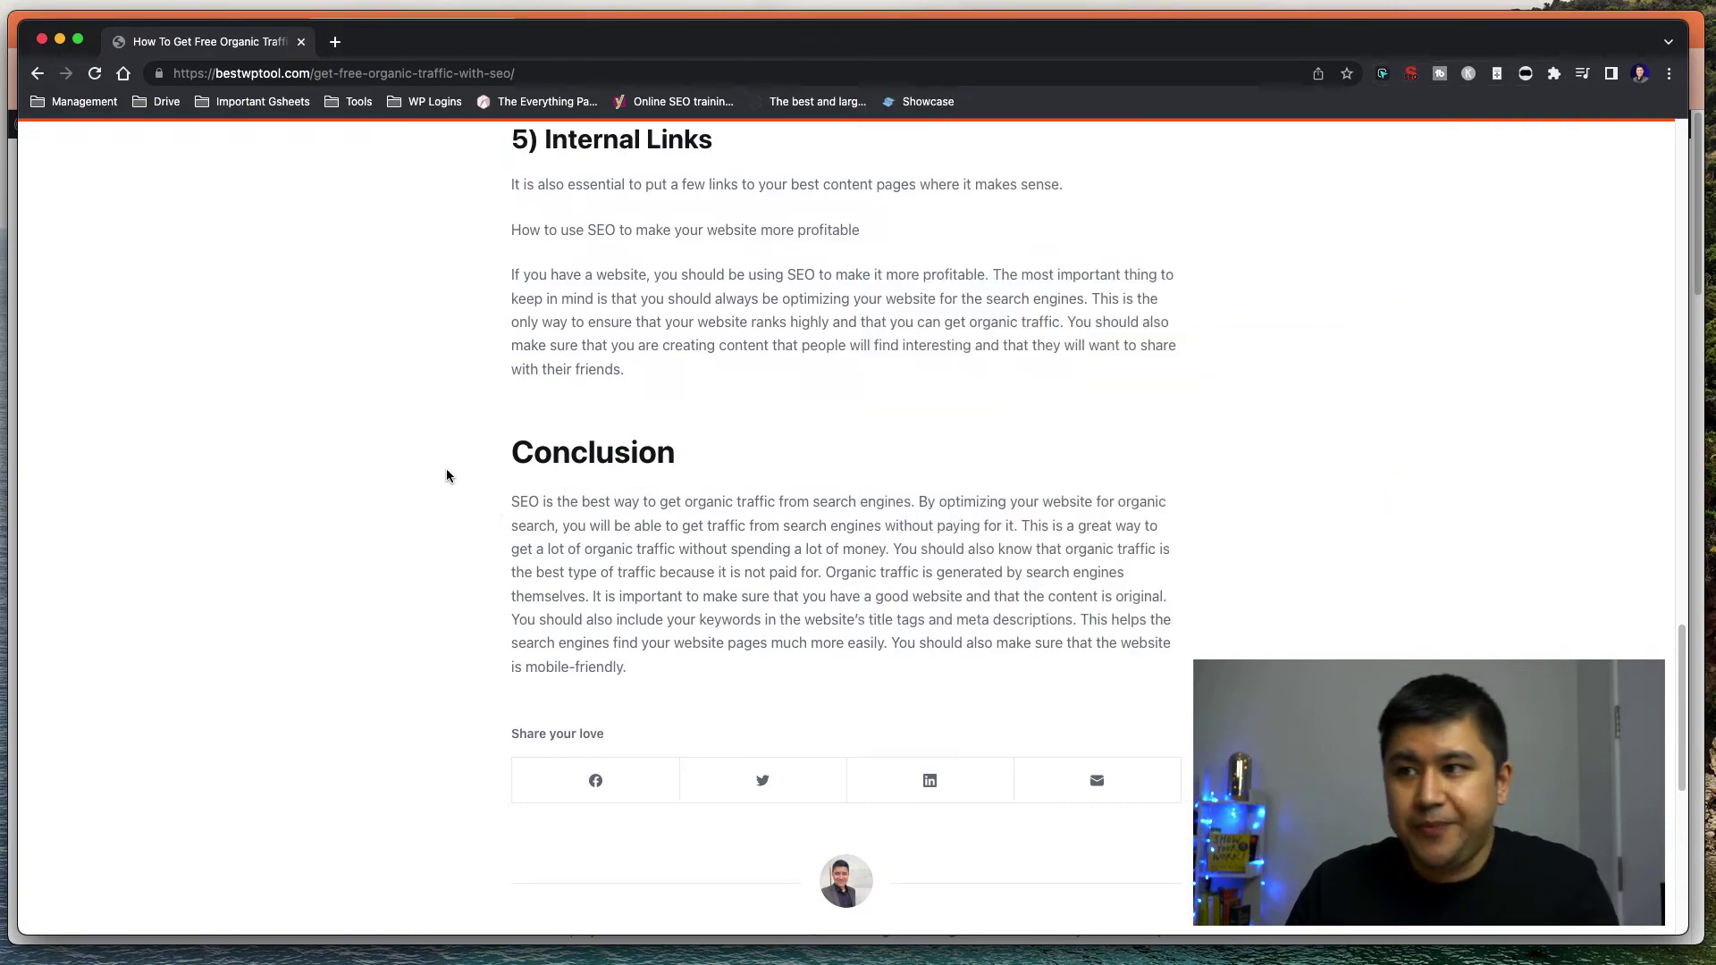
key("ctrl+Up")
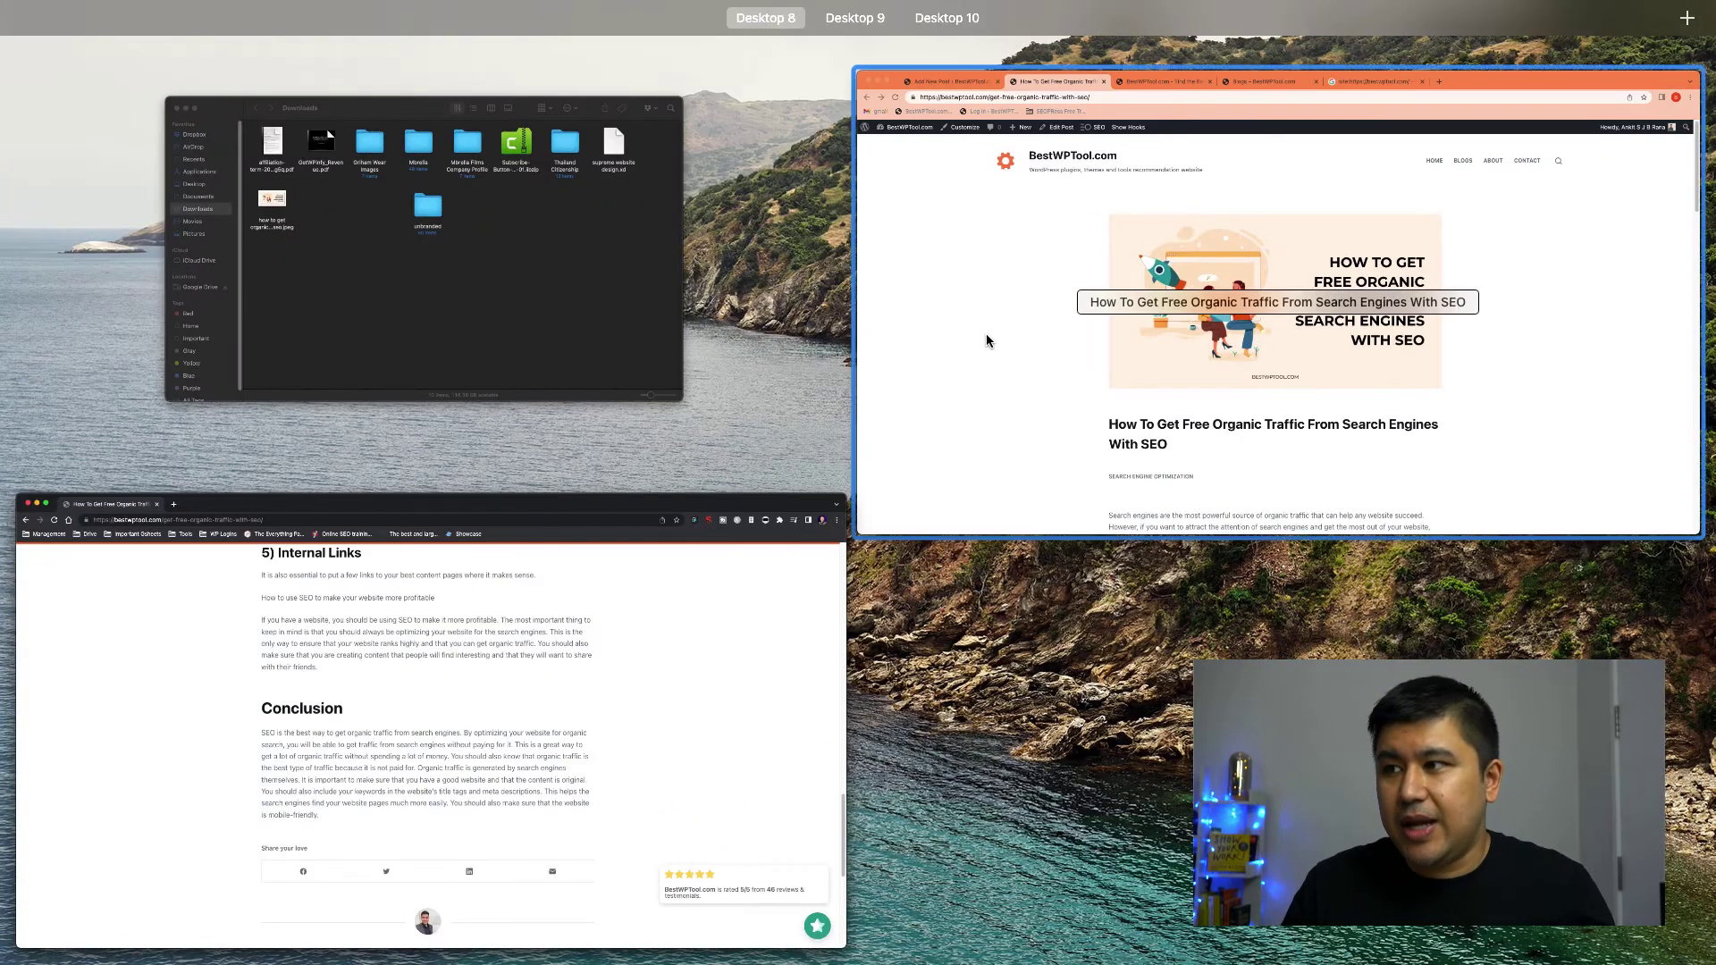
left_click(985, 334)
key("super+1")
left_click(1547, 800)
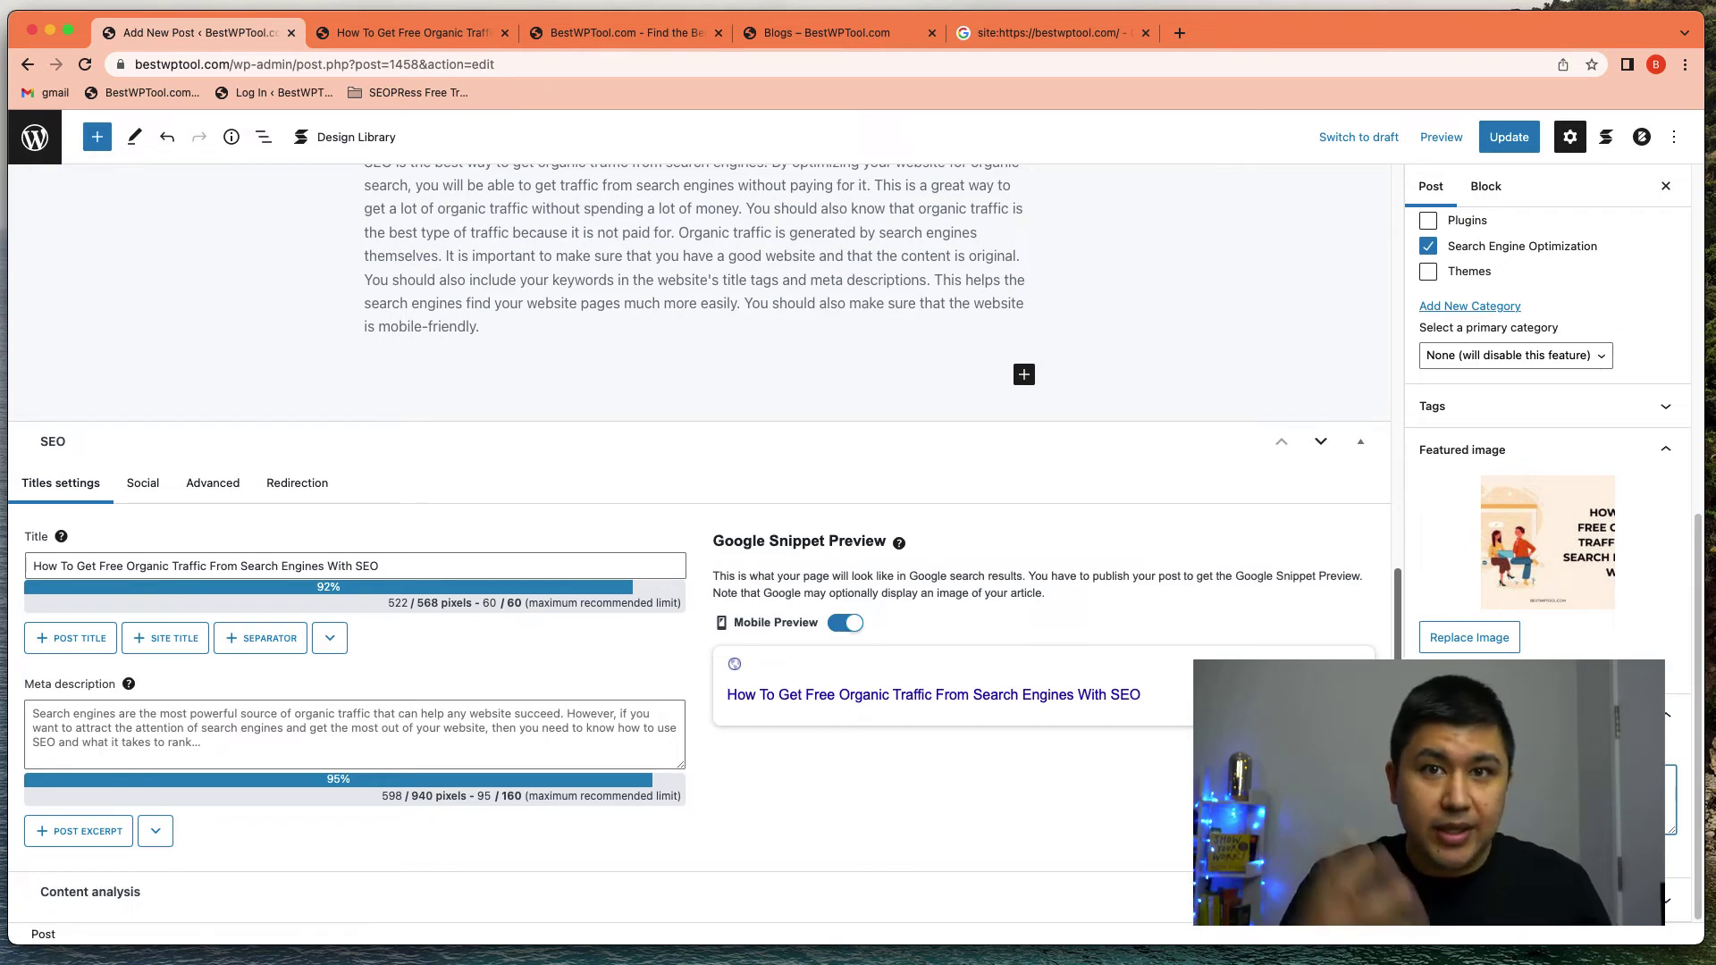
Step: Review the Posts title template and %%post_excerpt%% meta description under SEO > Titles & Metas > Post Types
left_click(408, 33)
mouse_move(103, 132)
left_click(78, 159)
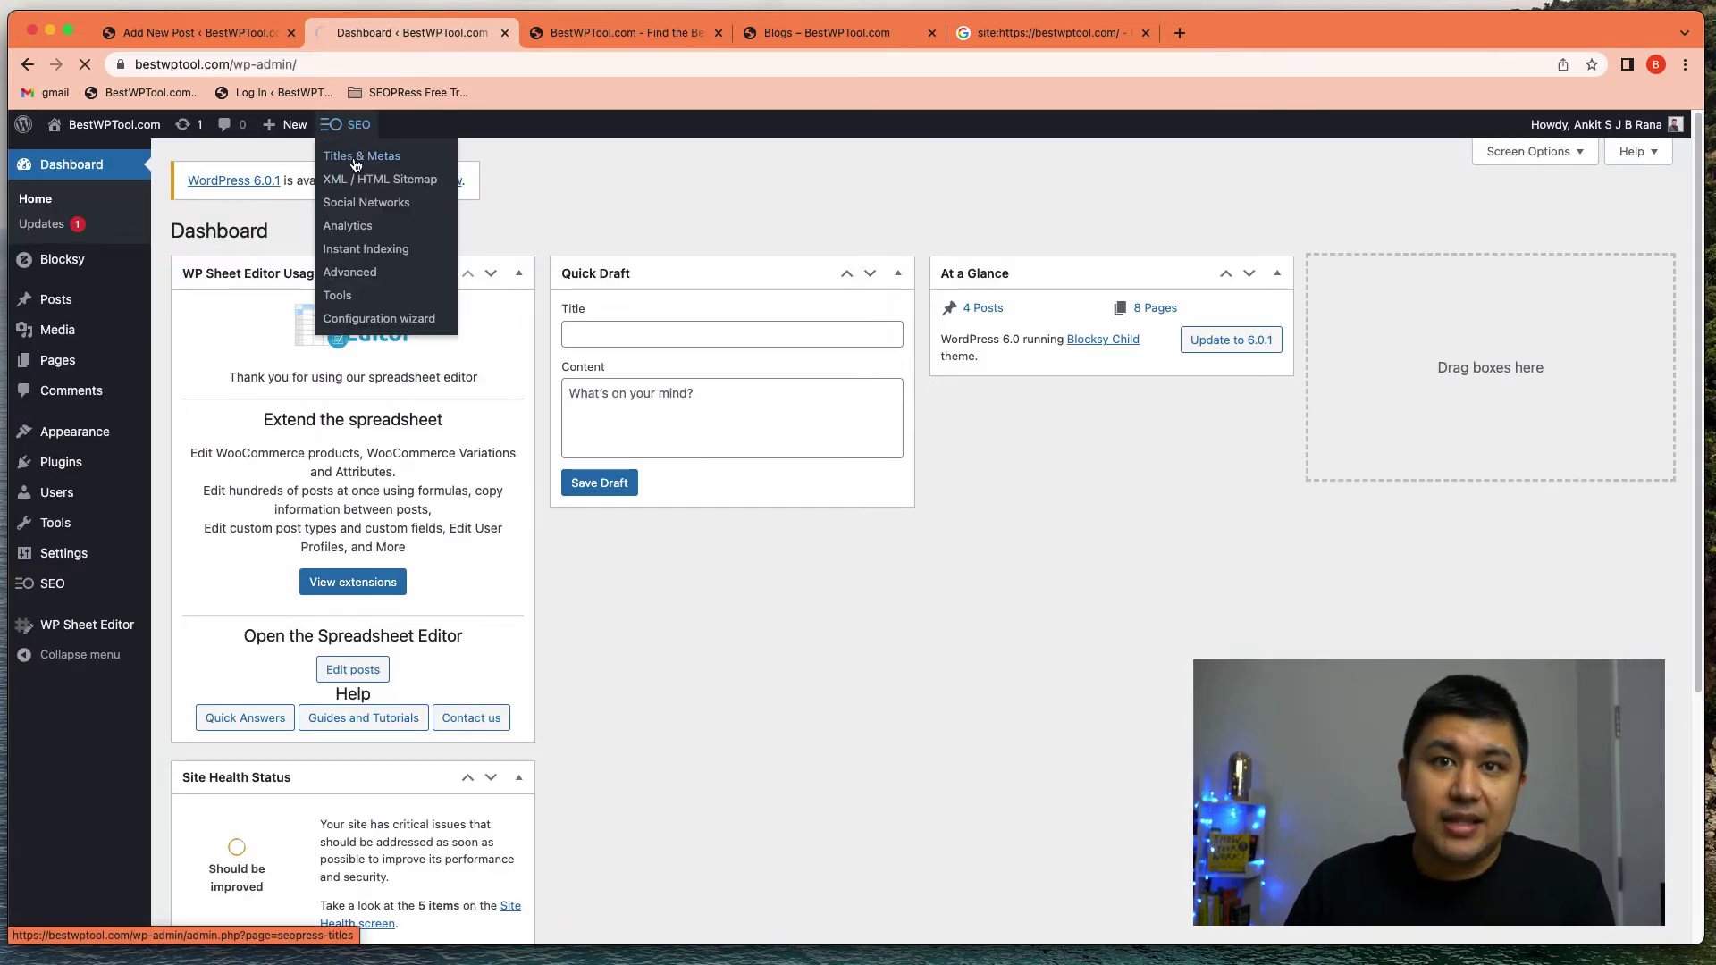
left_click(351, 159)
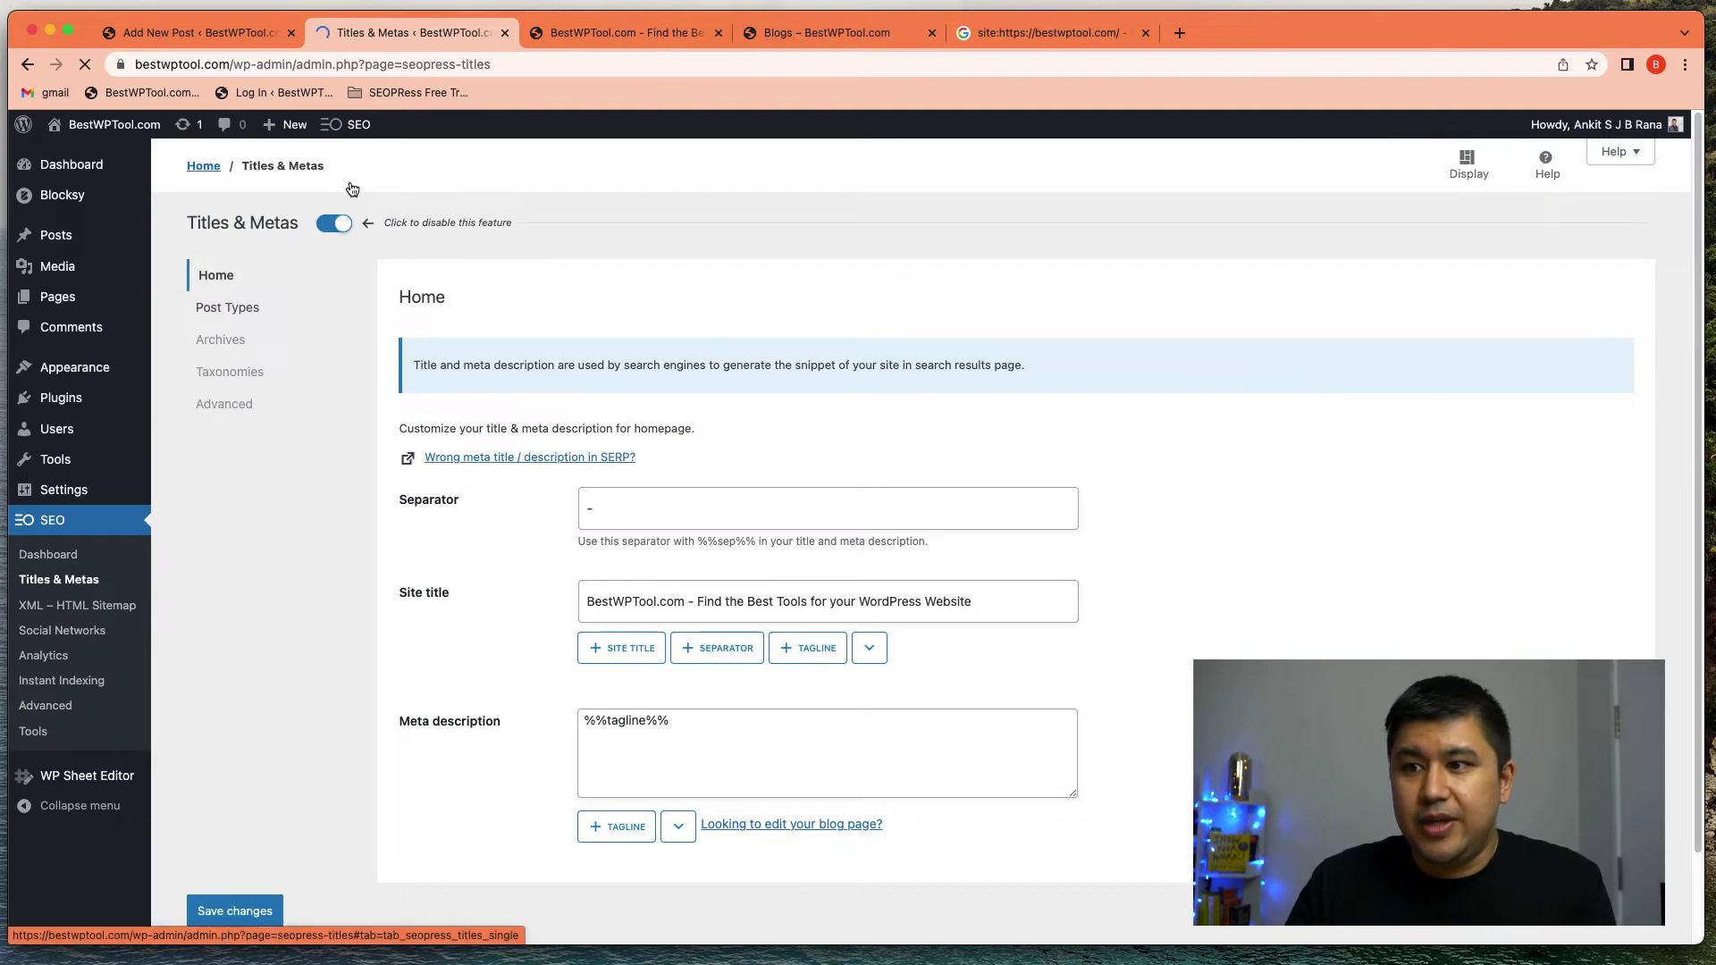
mouse_move(320, 127)
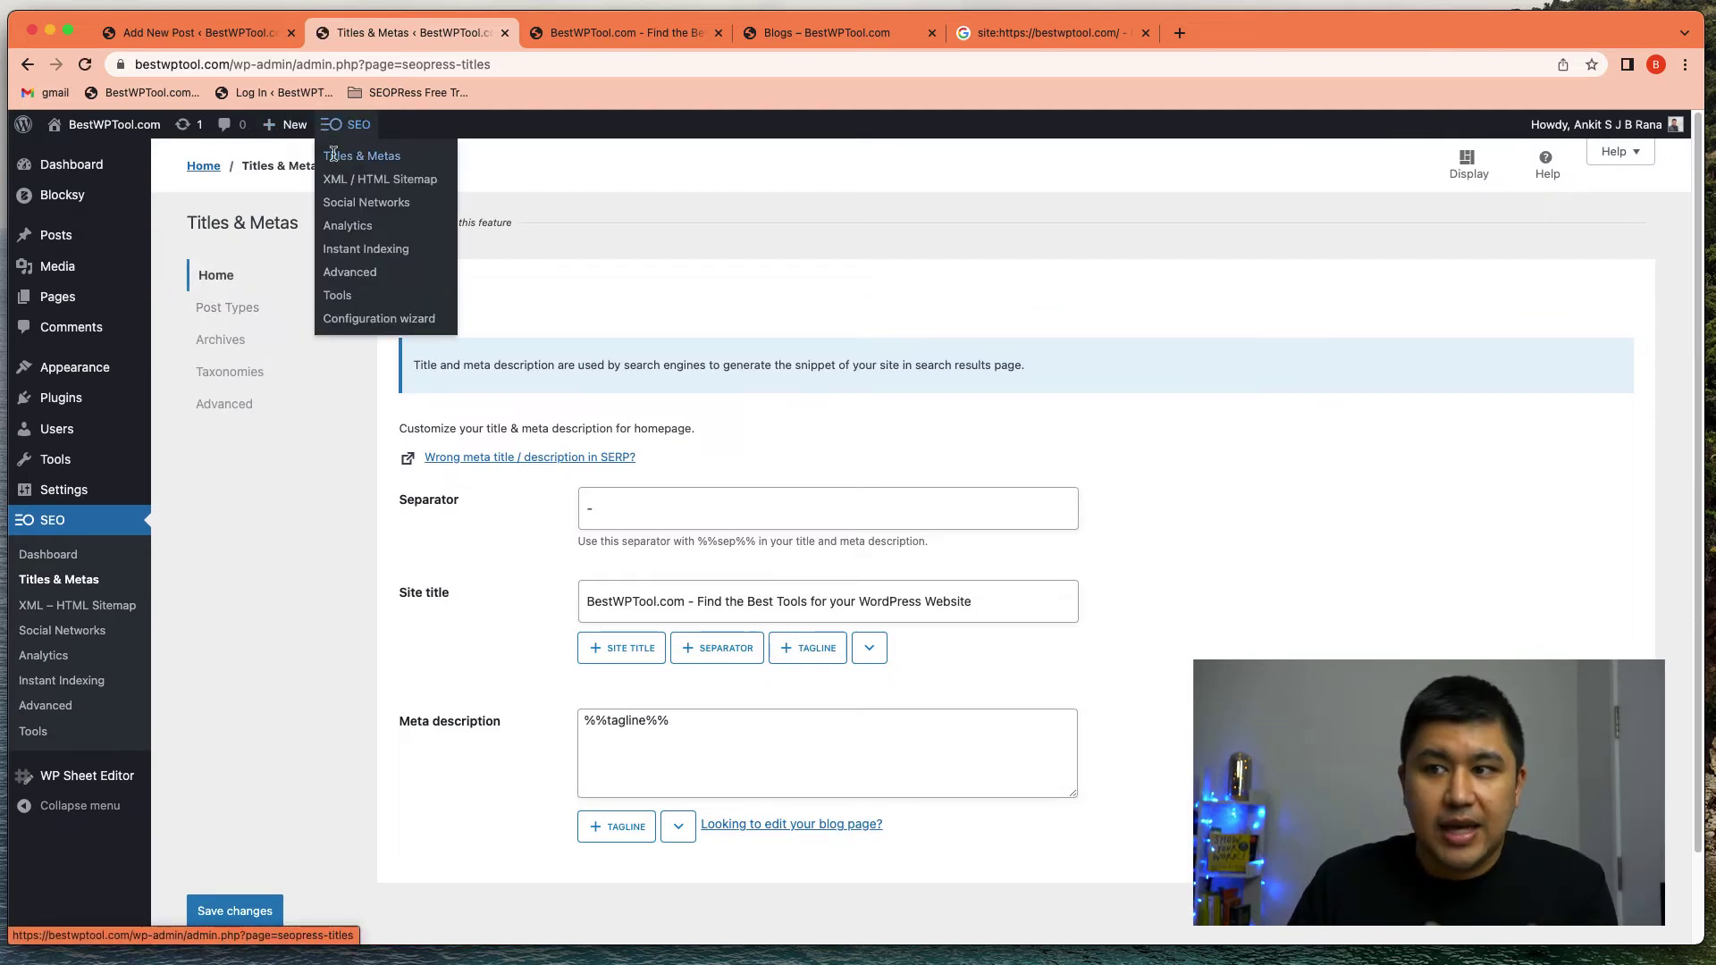
left_click(231, 307)
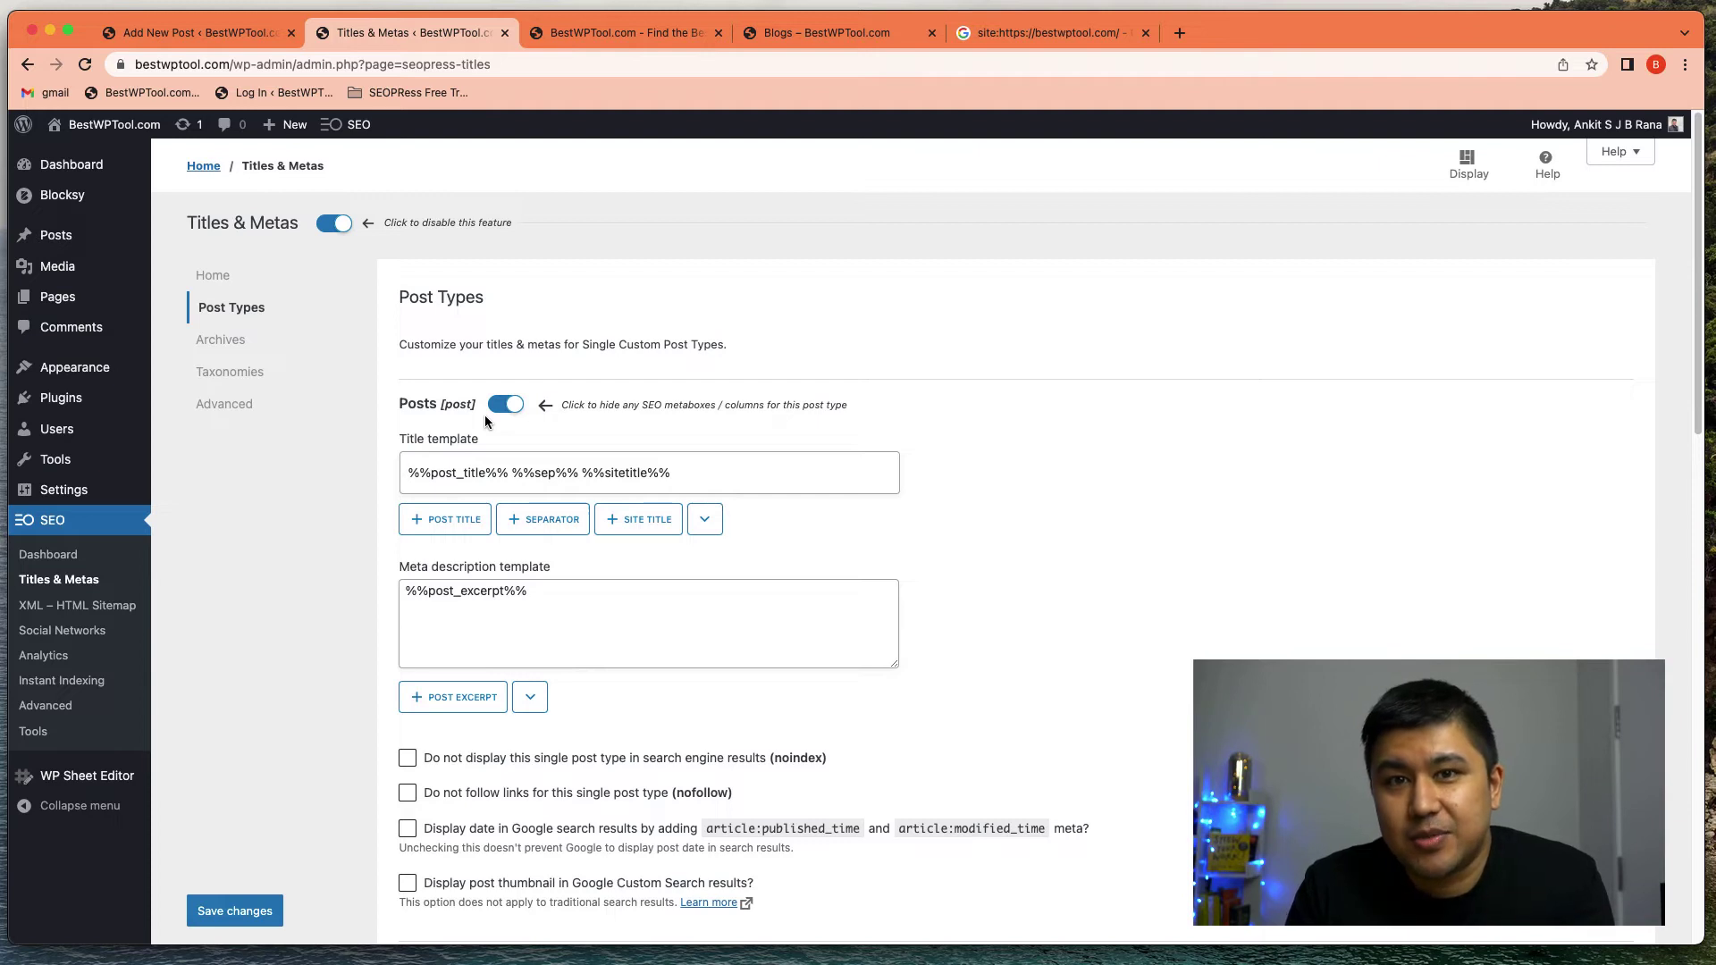
left_click(721, 476)
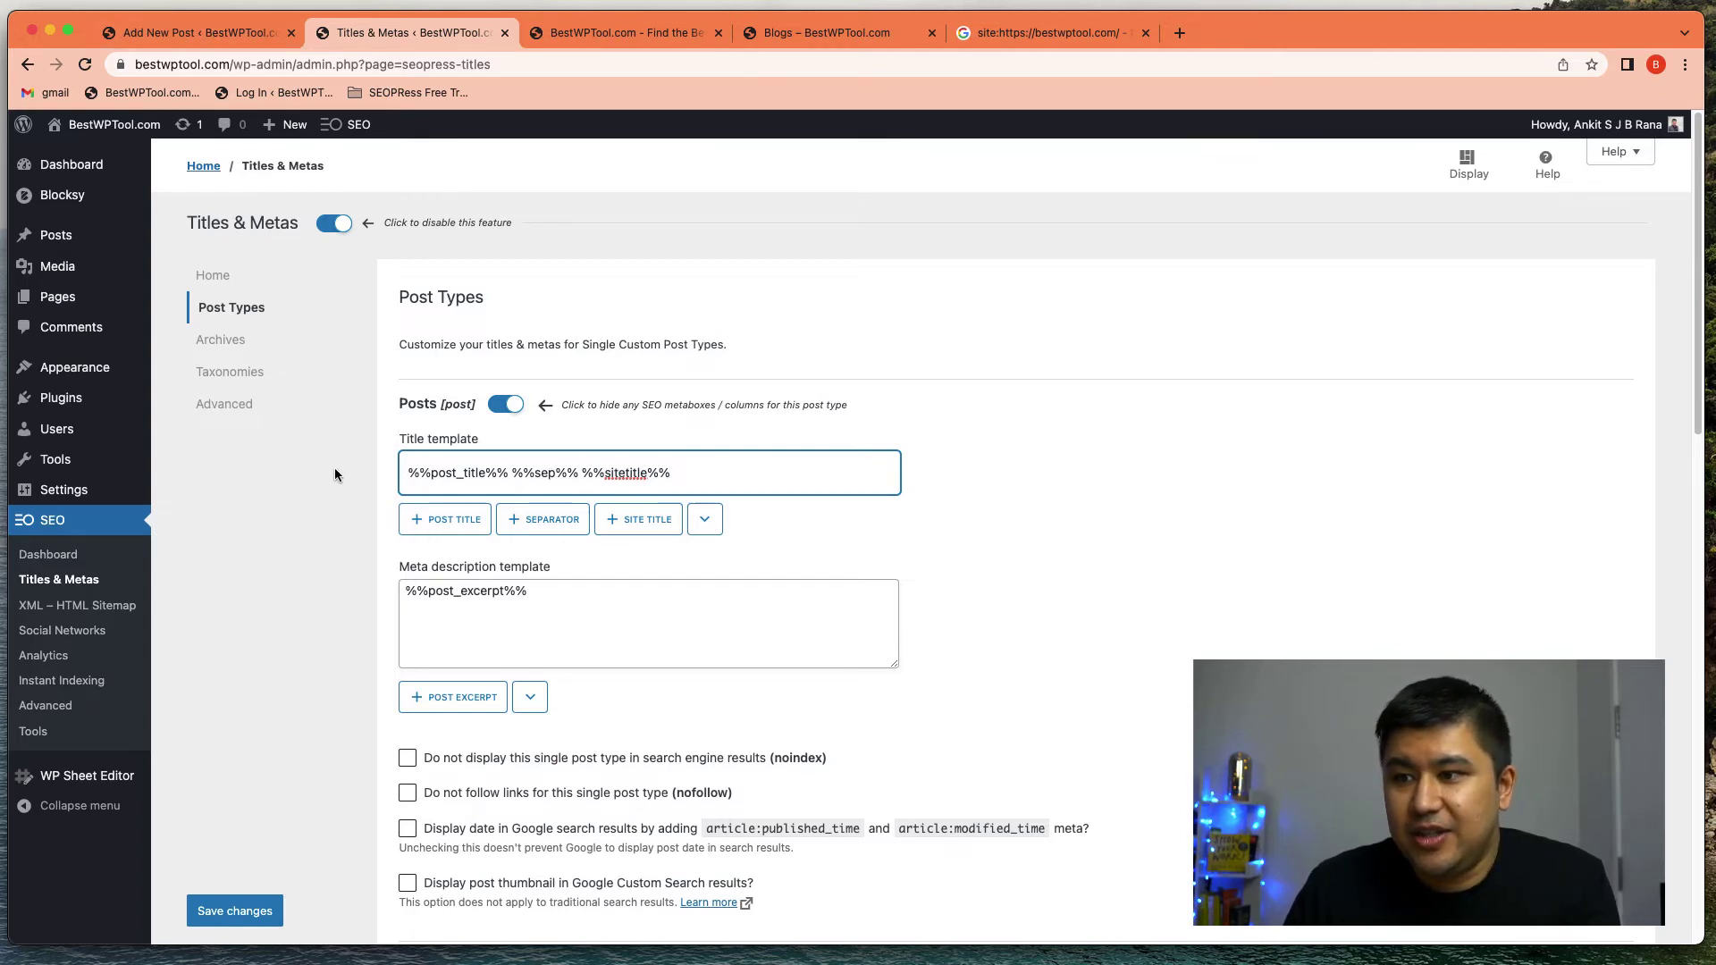
left_click(204, 33)
Step: Clear the post's custom SEO title and update the post
left_click(412, 565)
key("super+a")
key("BackSpace")
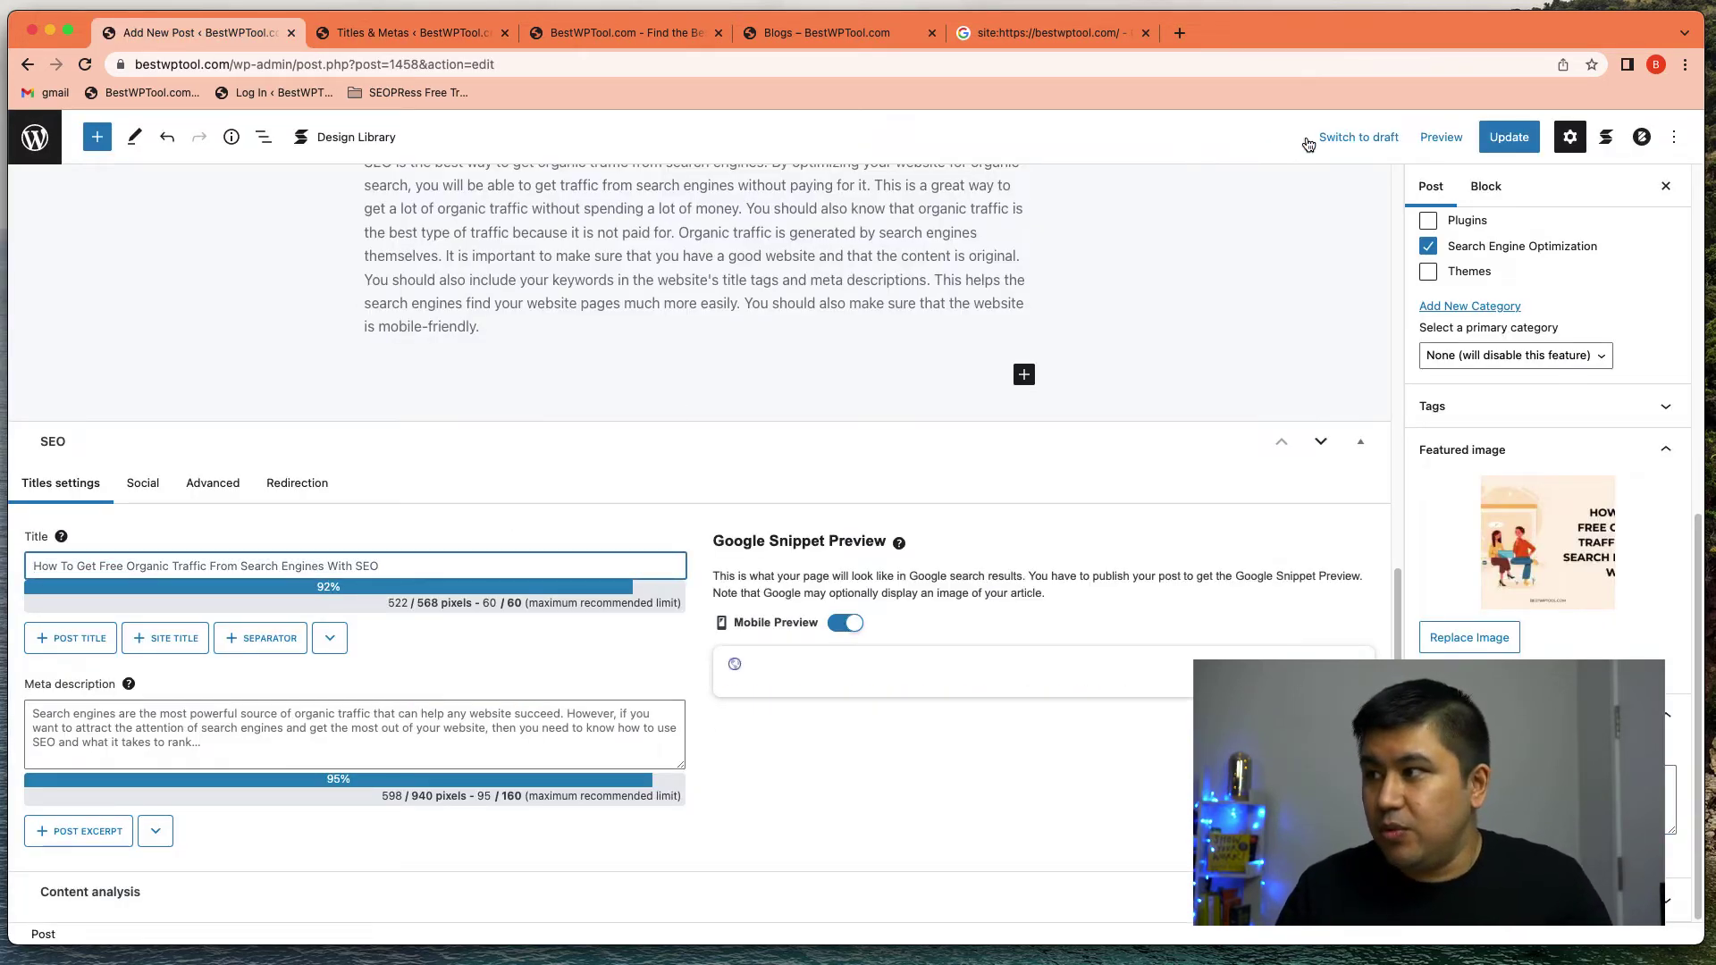
left_click(1509, 136)
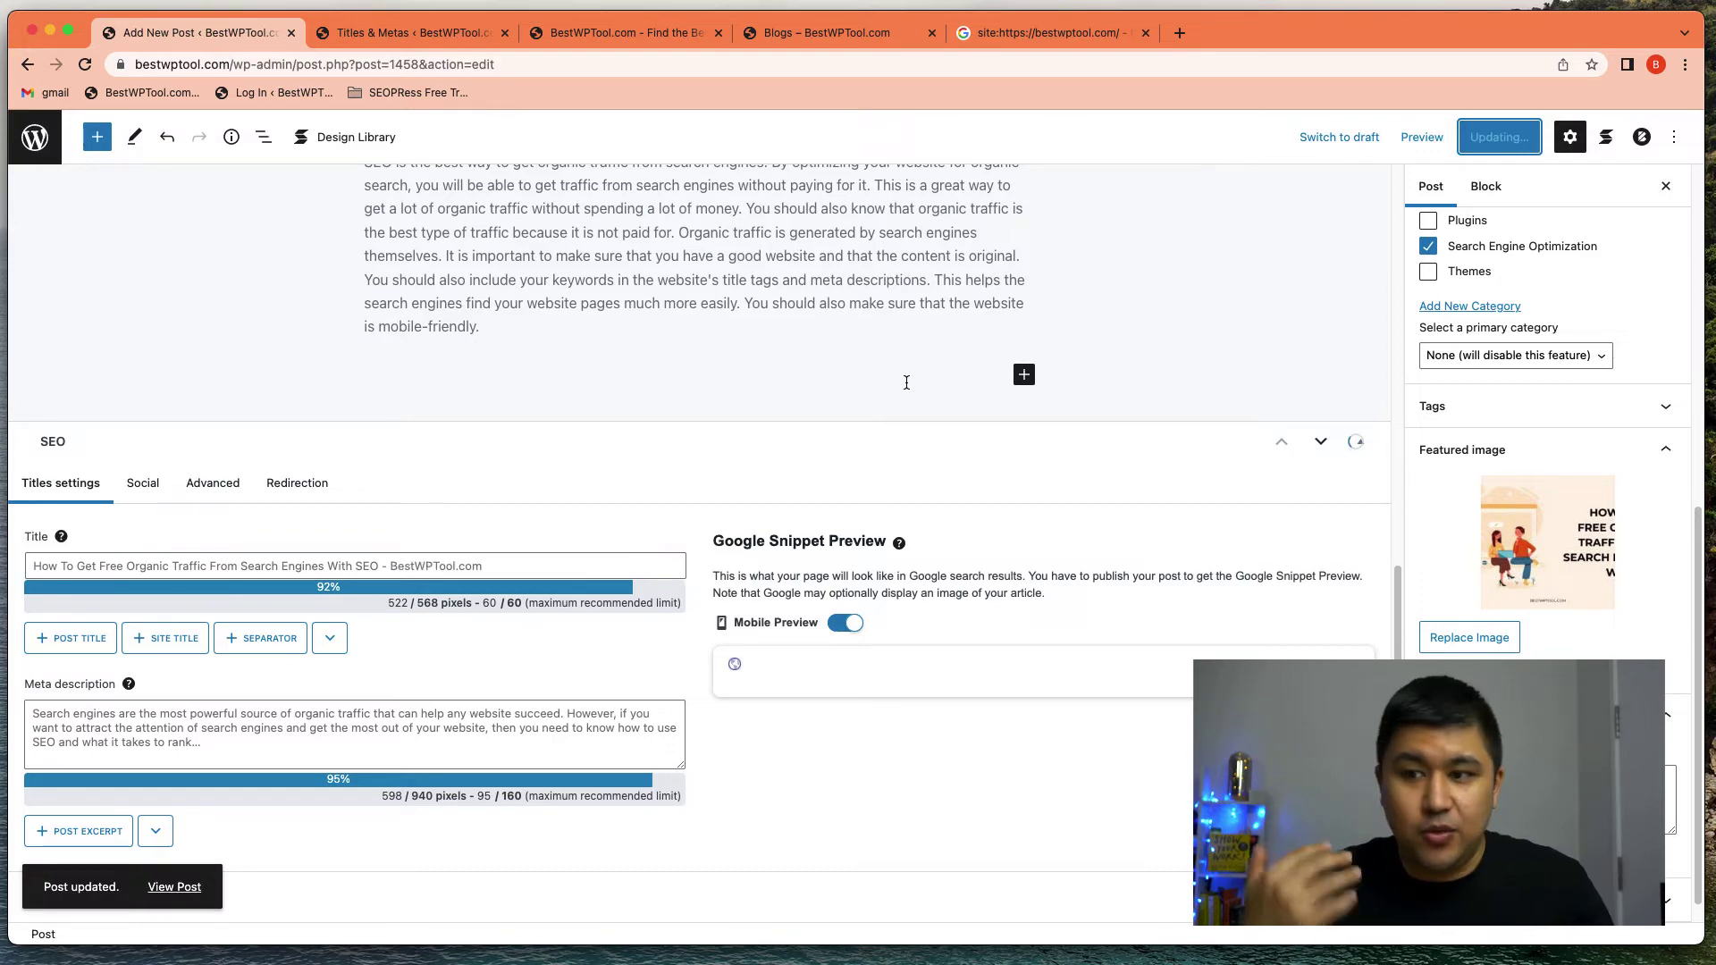
Step: Reload the live post and check its template title ending in - BestWPTool.com
key("ctrl+Up")
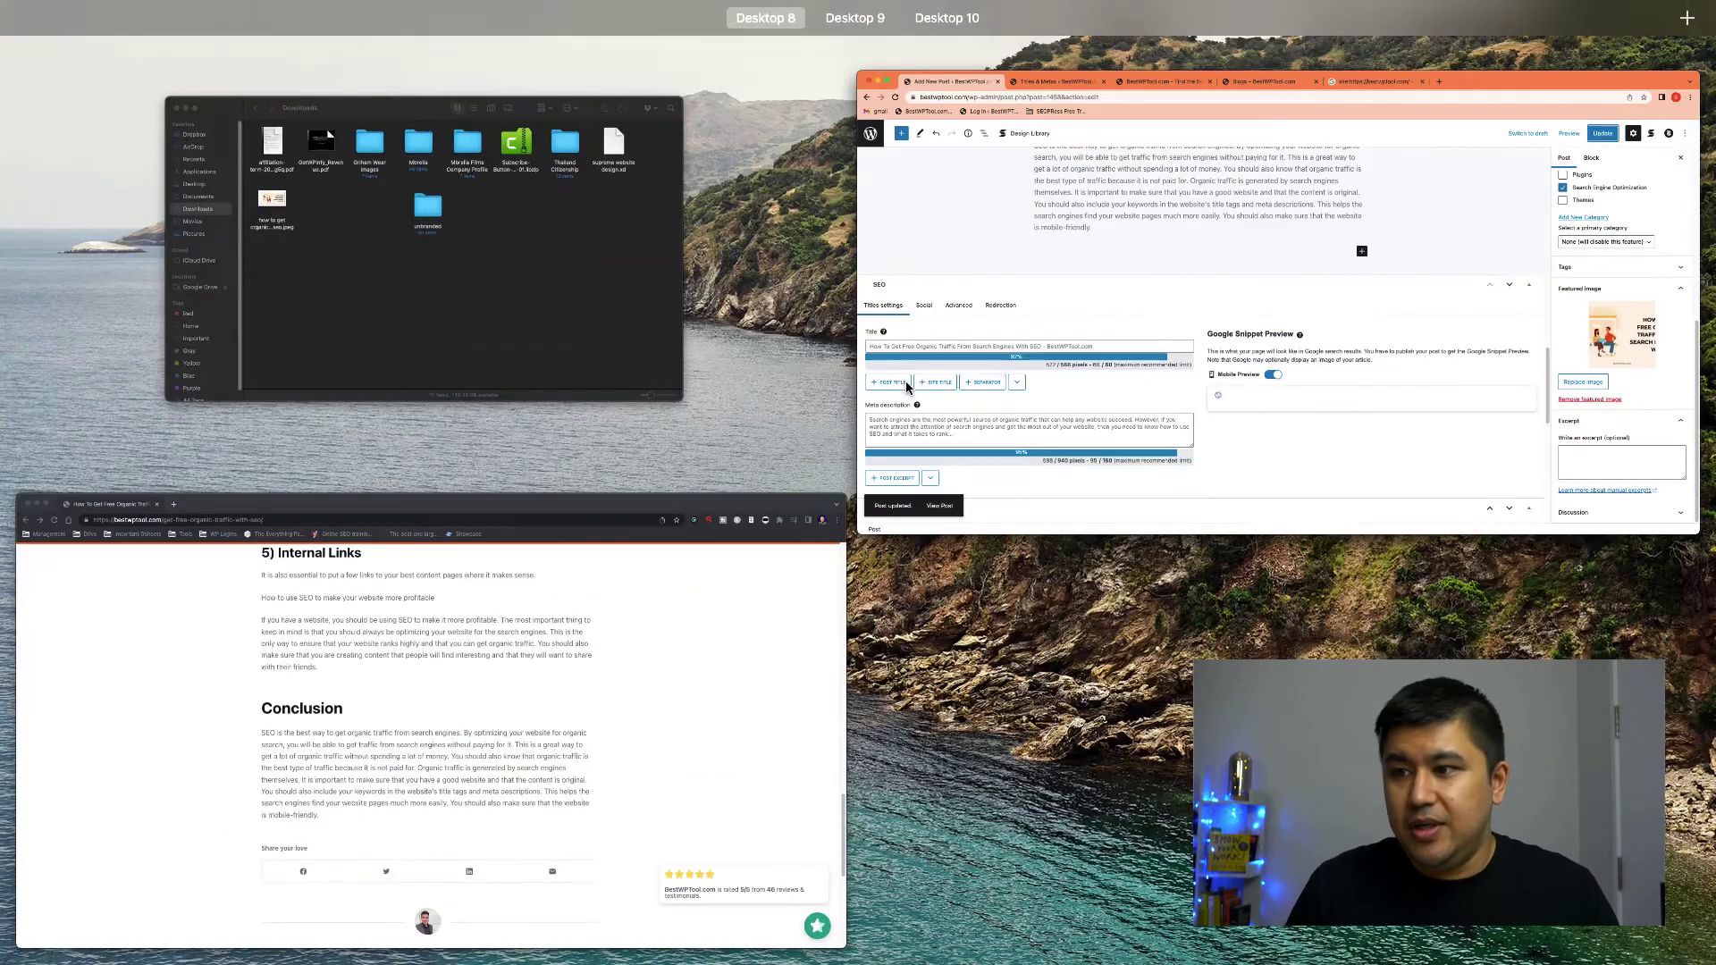
left_click(163, 646)
key("super+r")
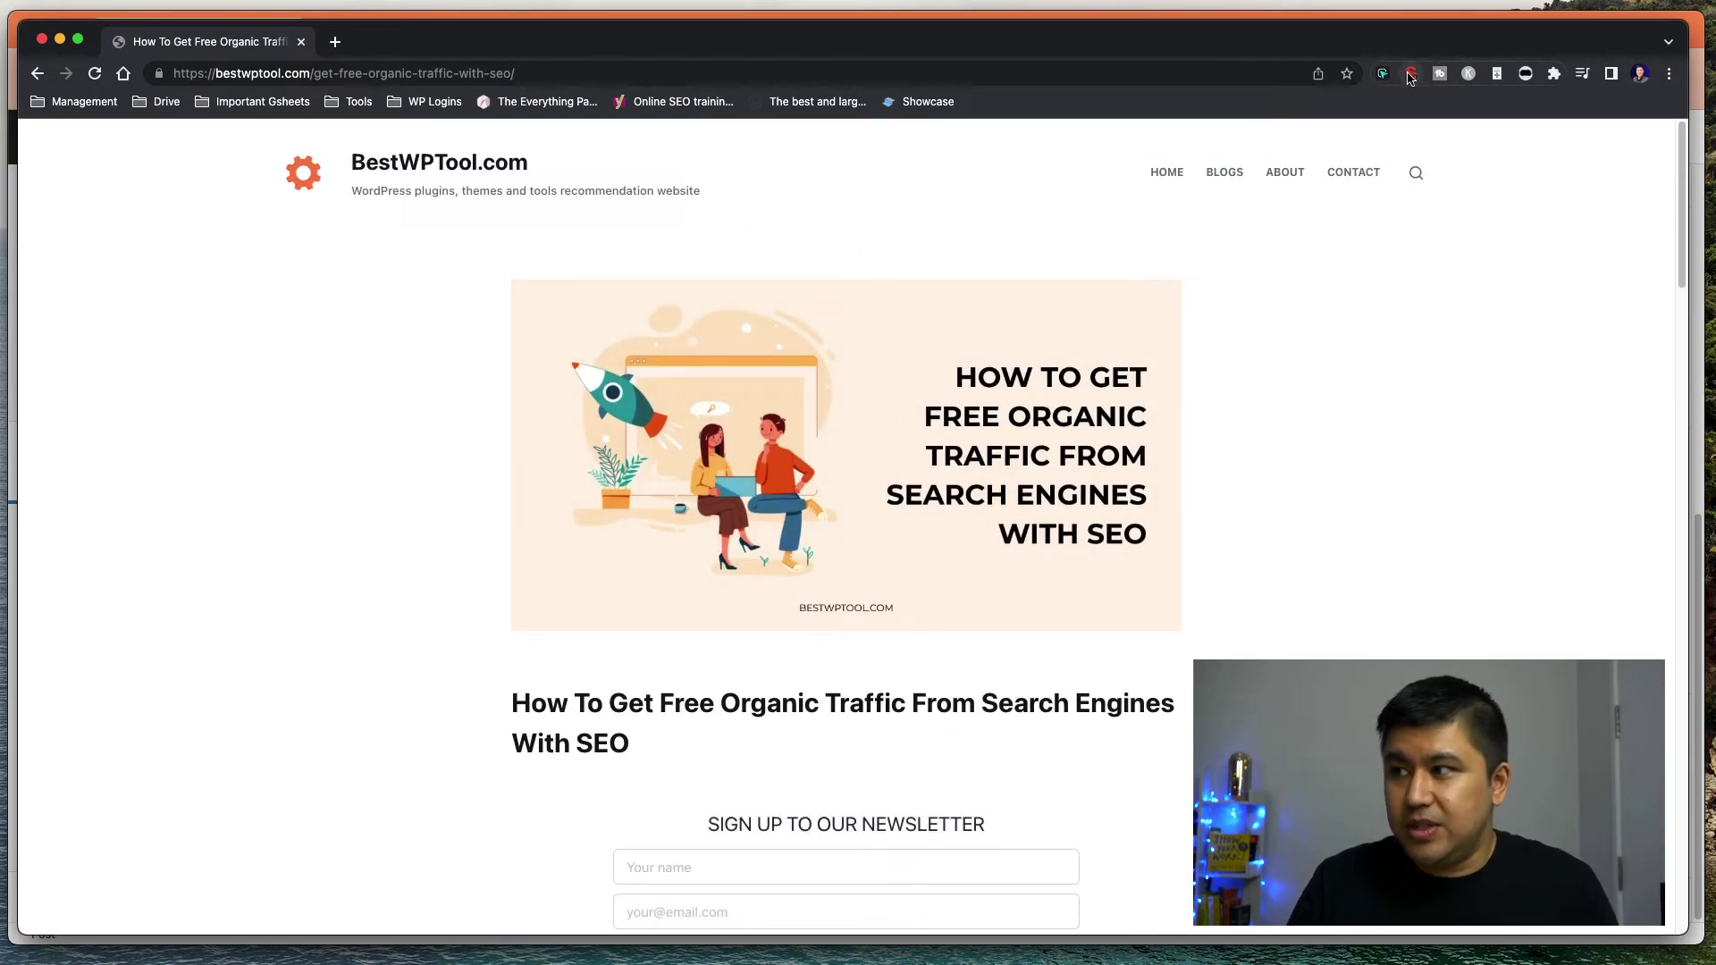
left_click(1410, 74)
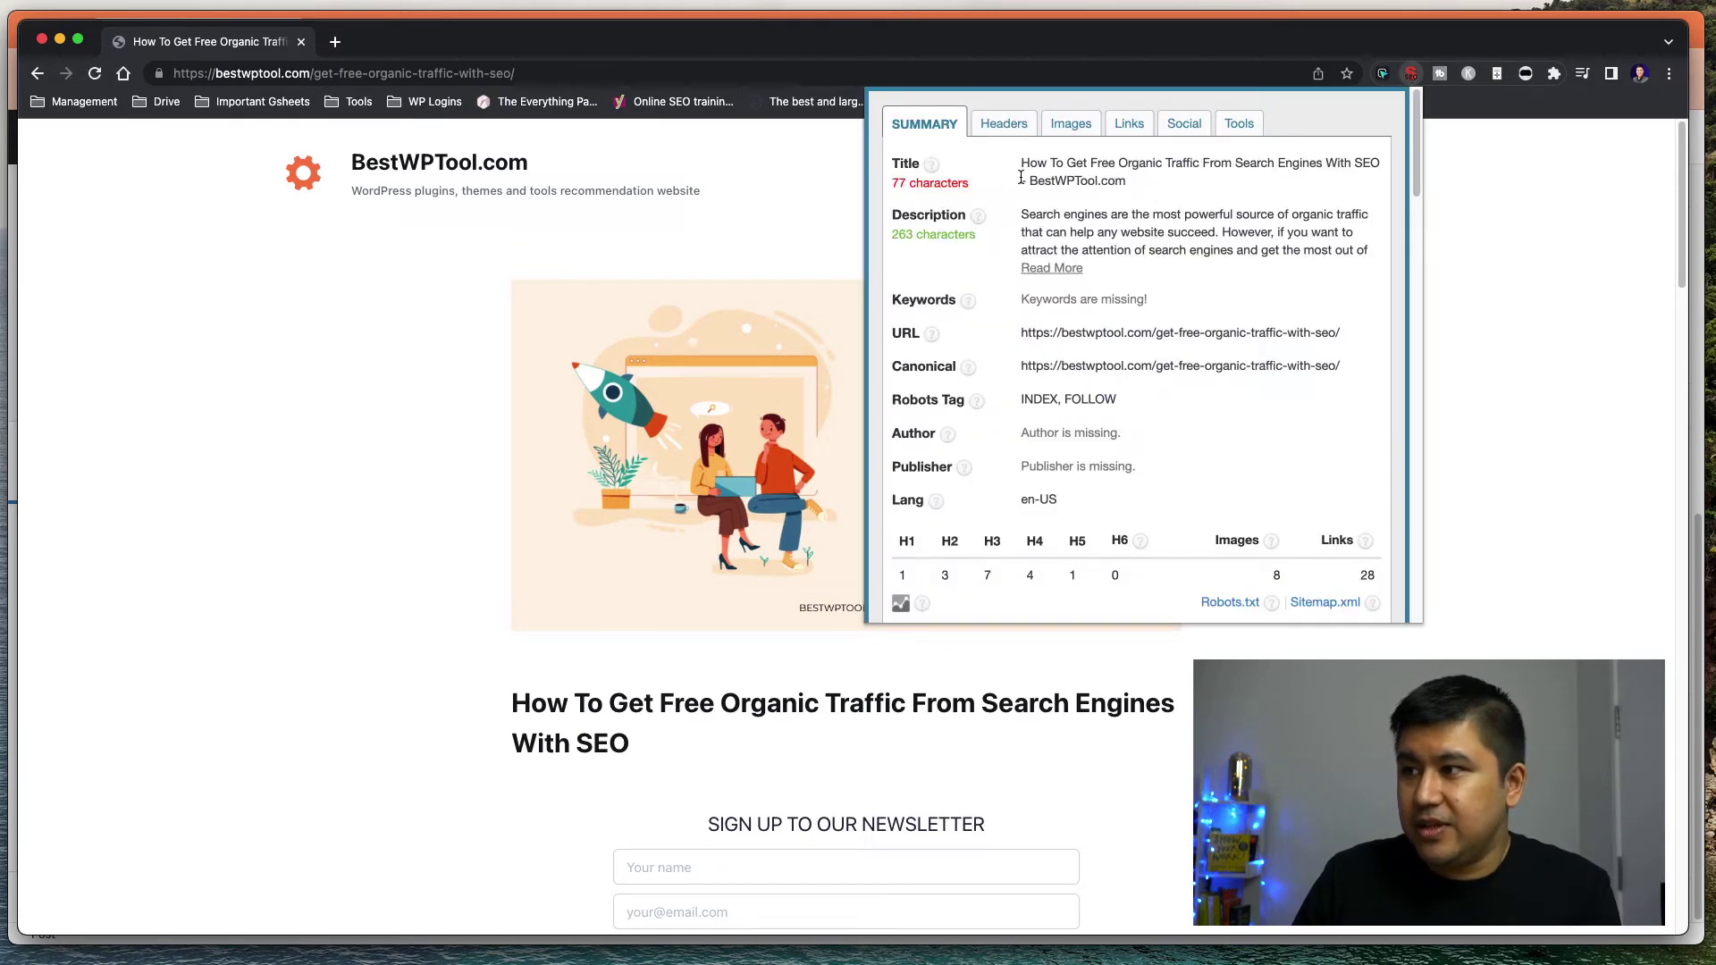
left_click_drag(1141, 185, 1015, 164)
left_click(1054, 206)
left_click(416, 439)
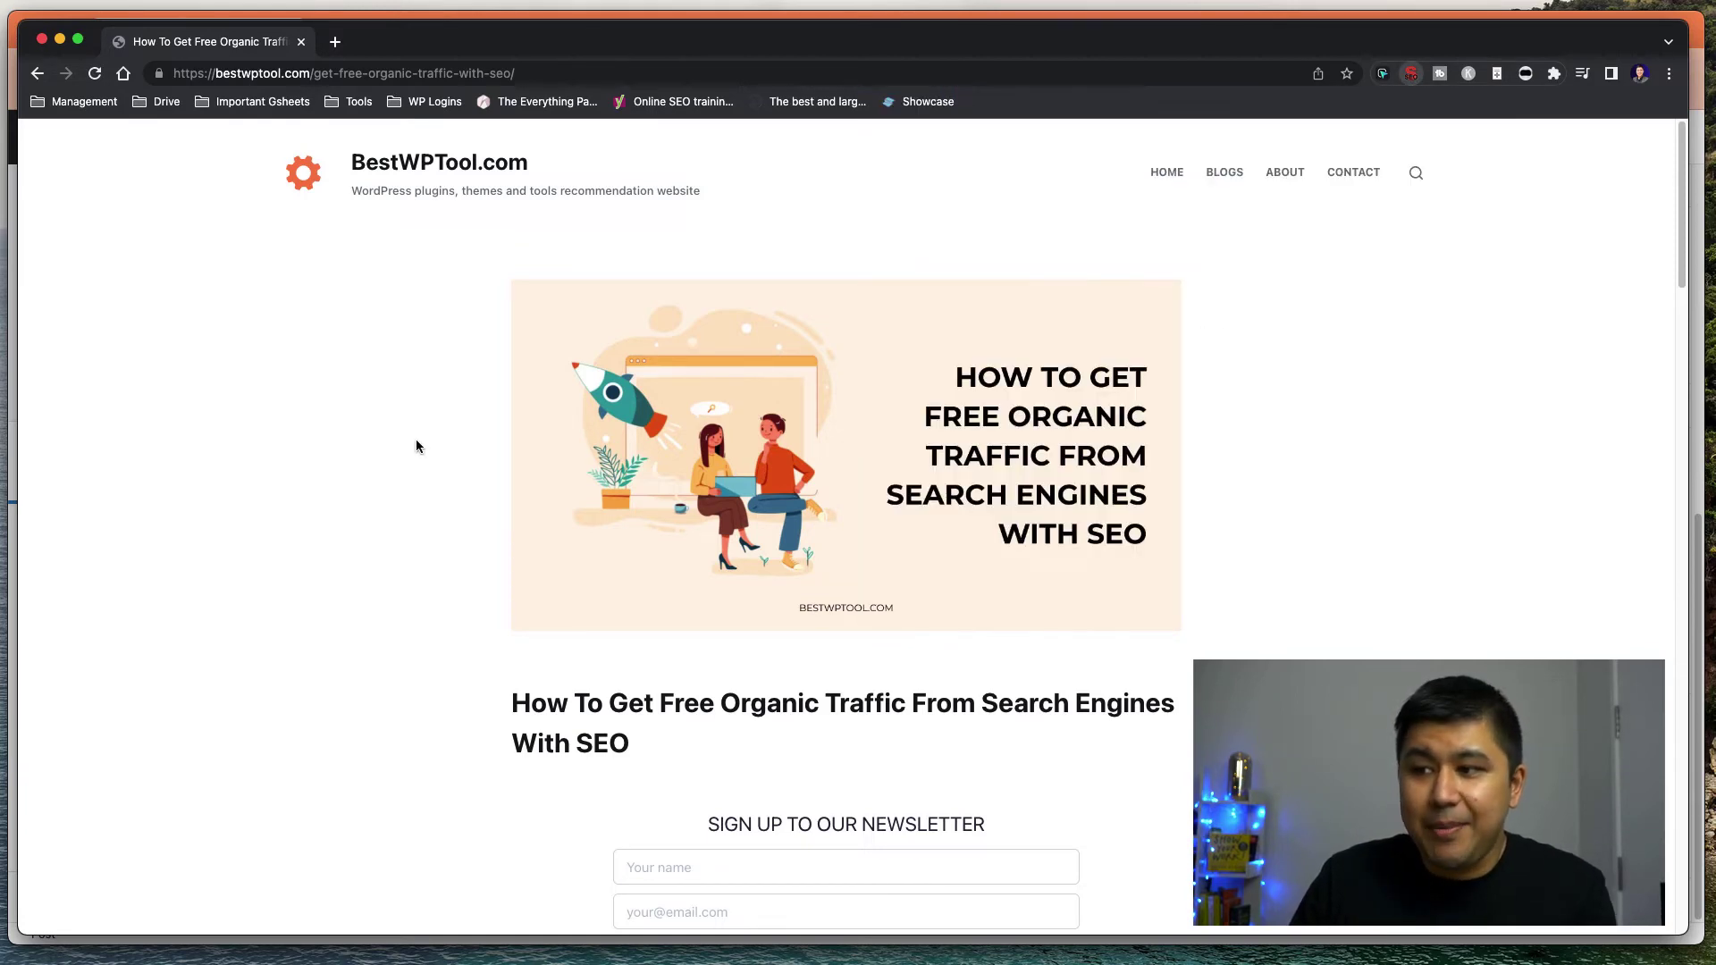
key("ctrl+Up")
left_click(1070, 302)
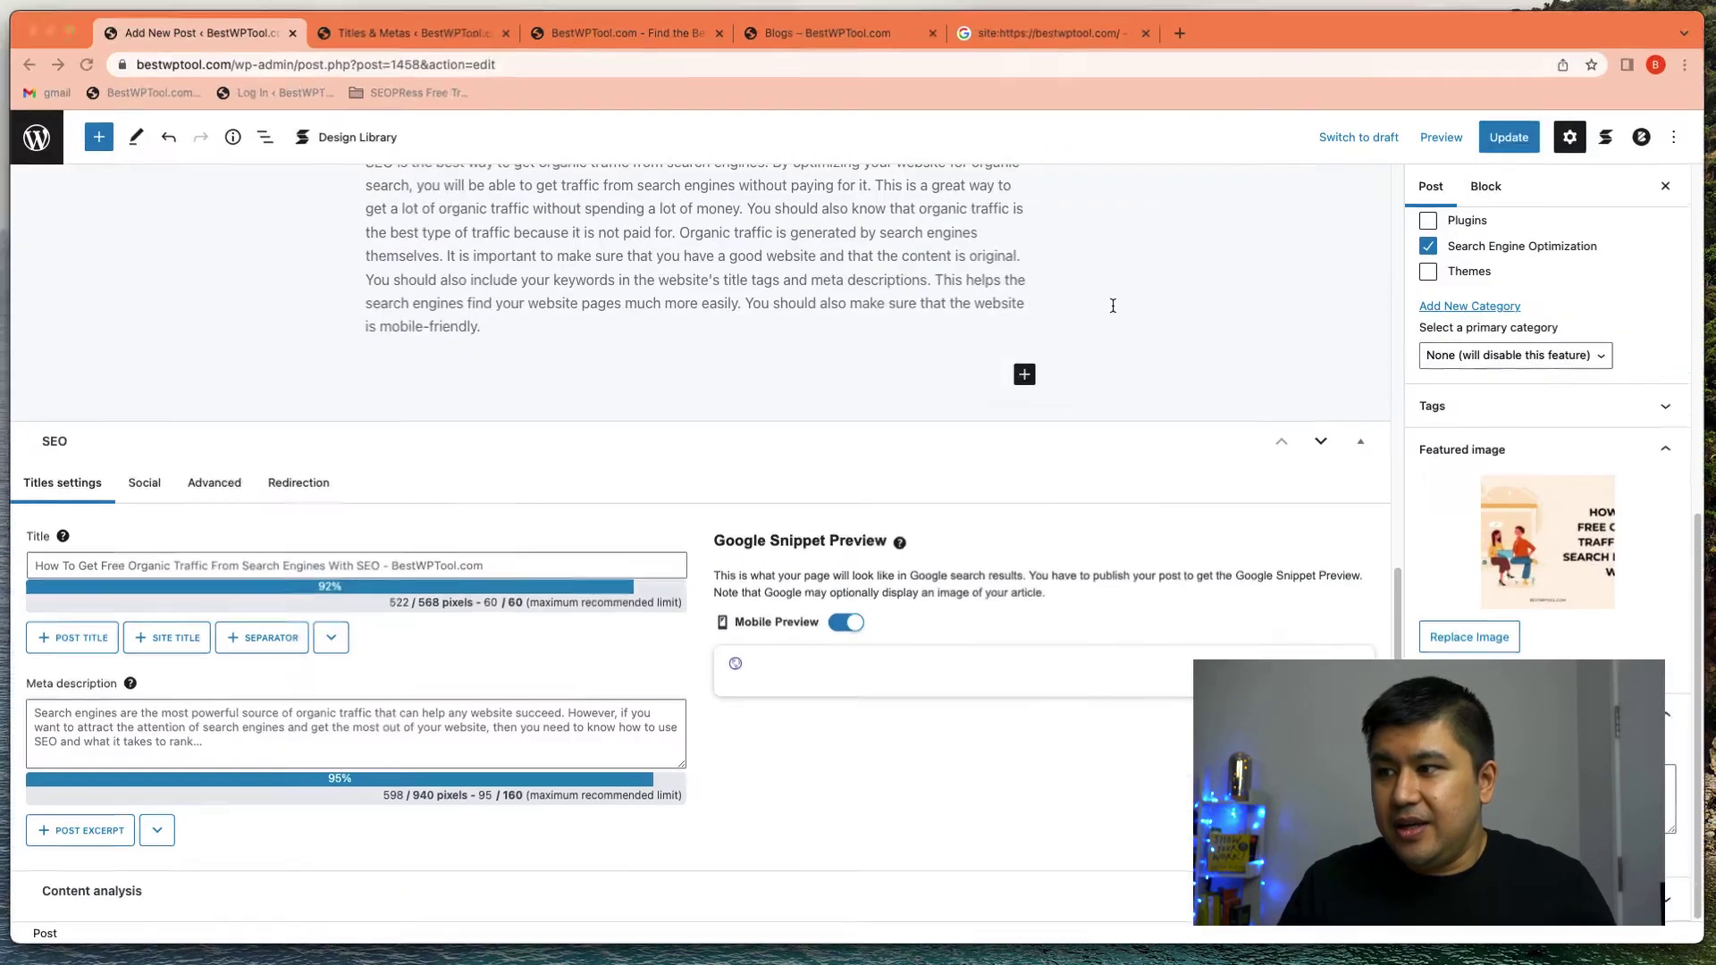
left_click(417, 34)
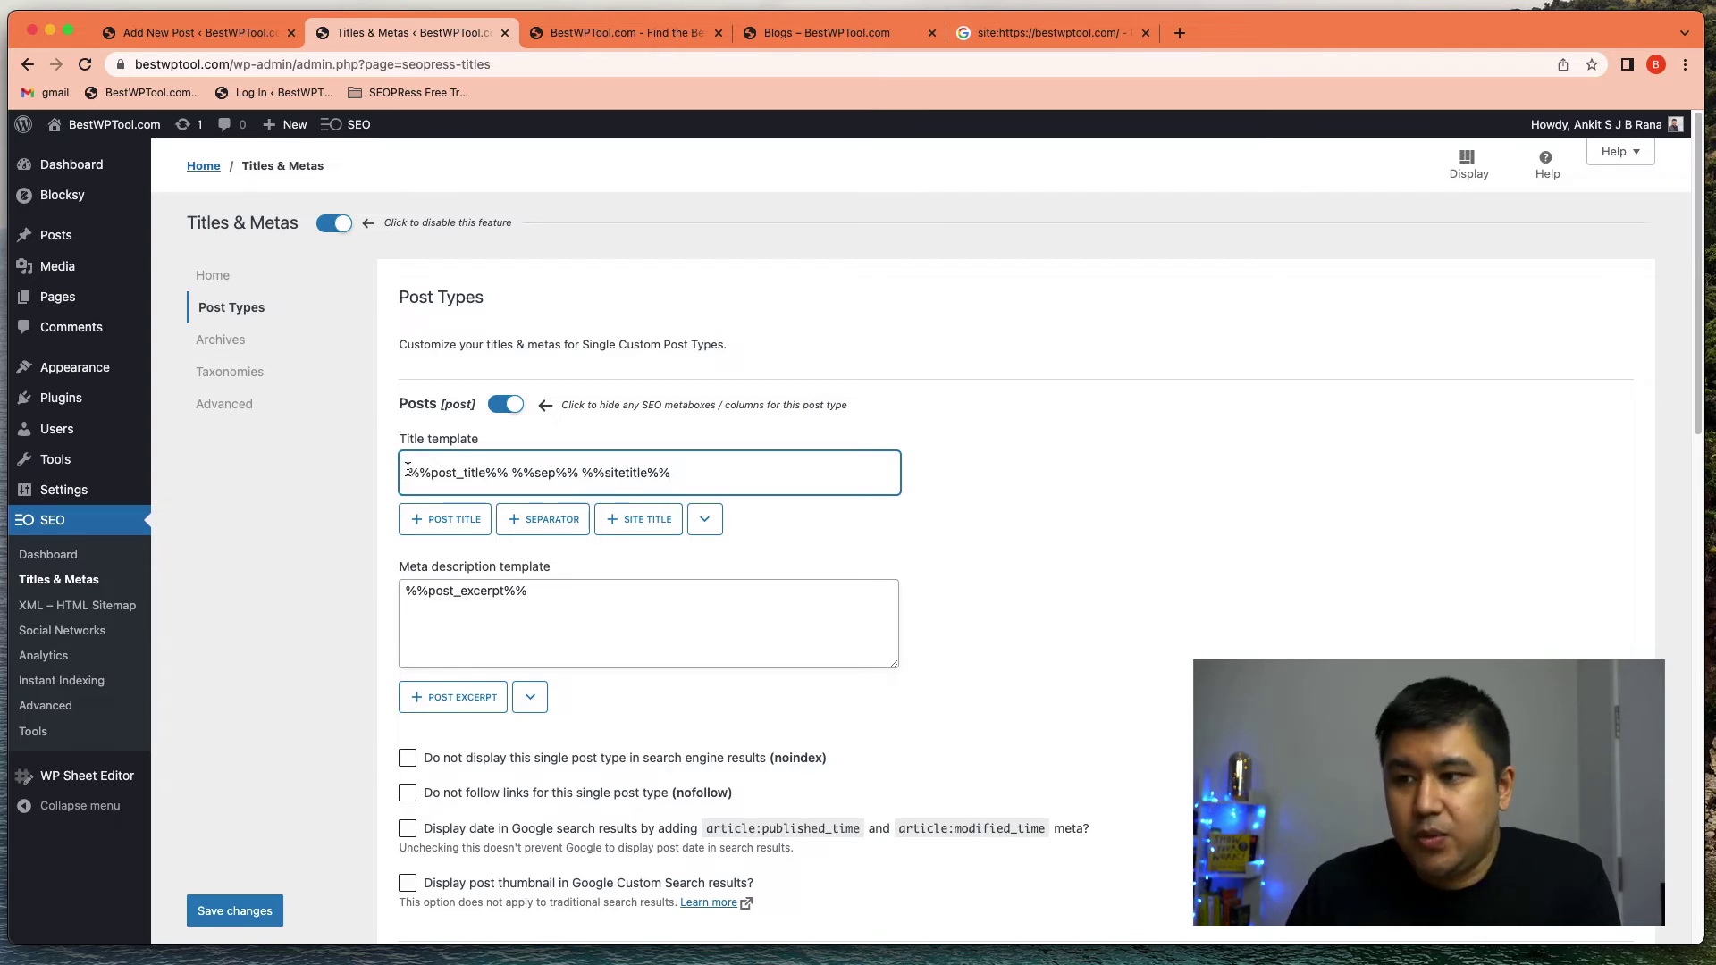
left_click_drag(408, 470, 506, 475)
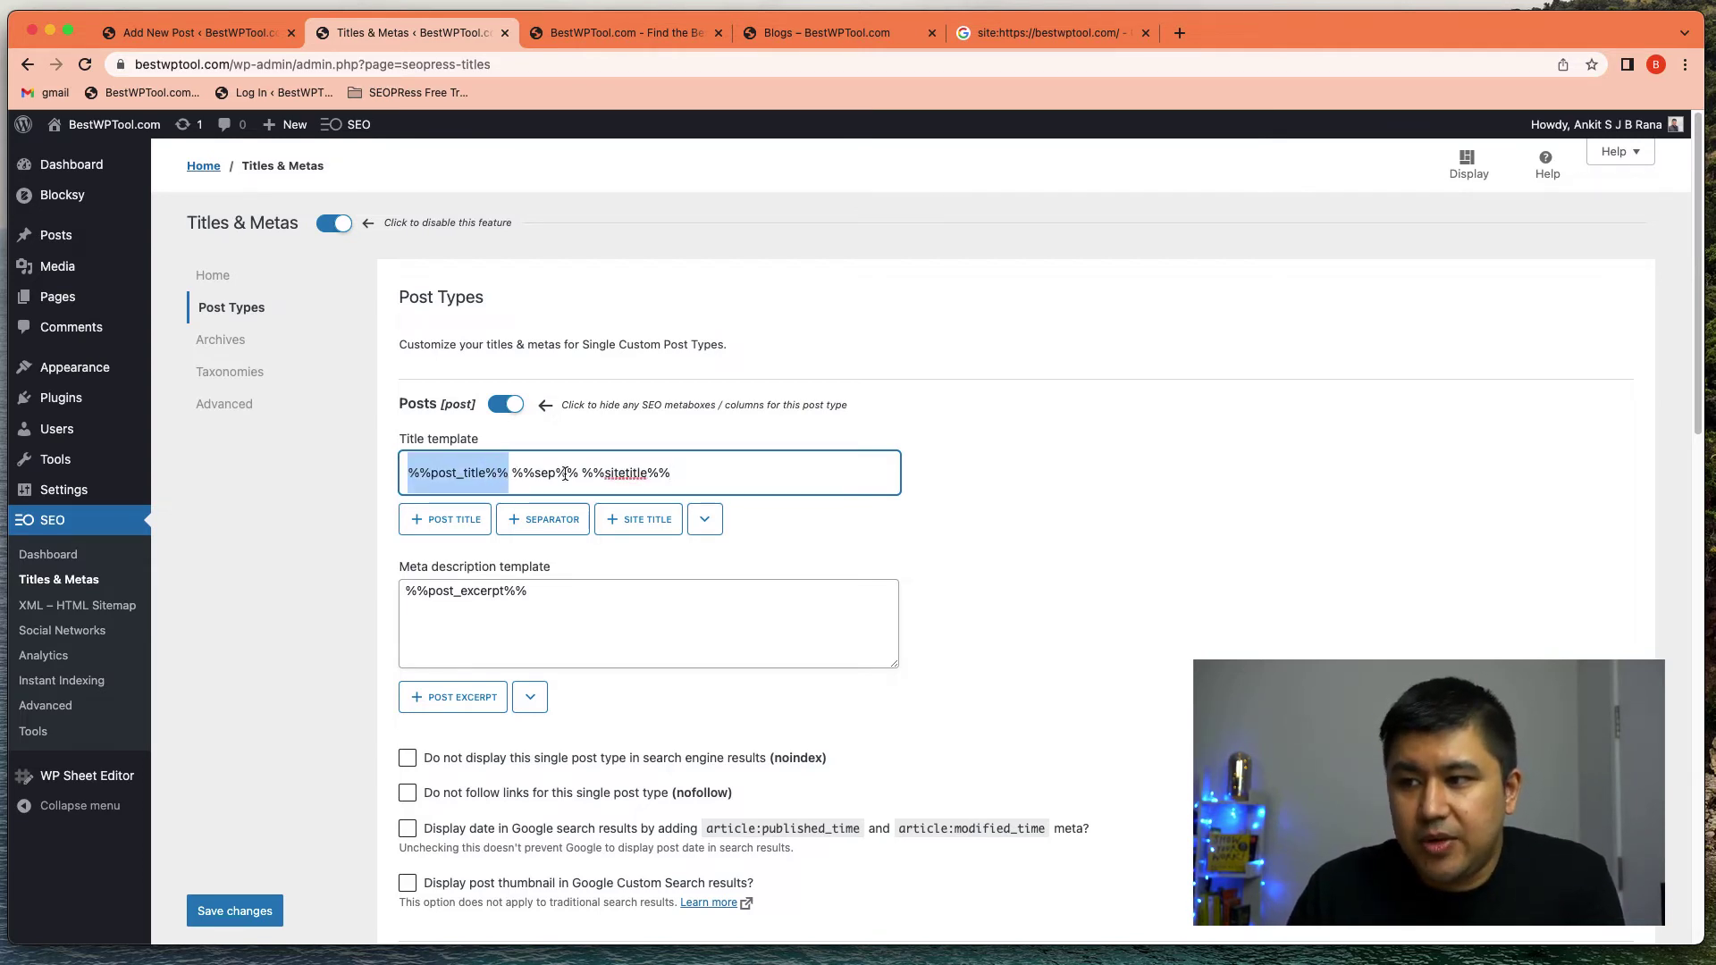
left_click_drag(721, 472, 378, 476)
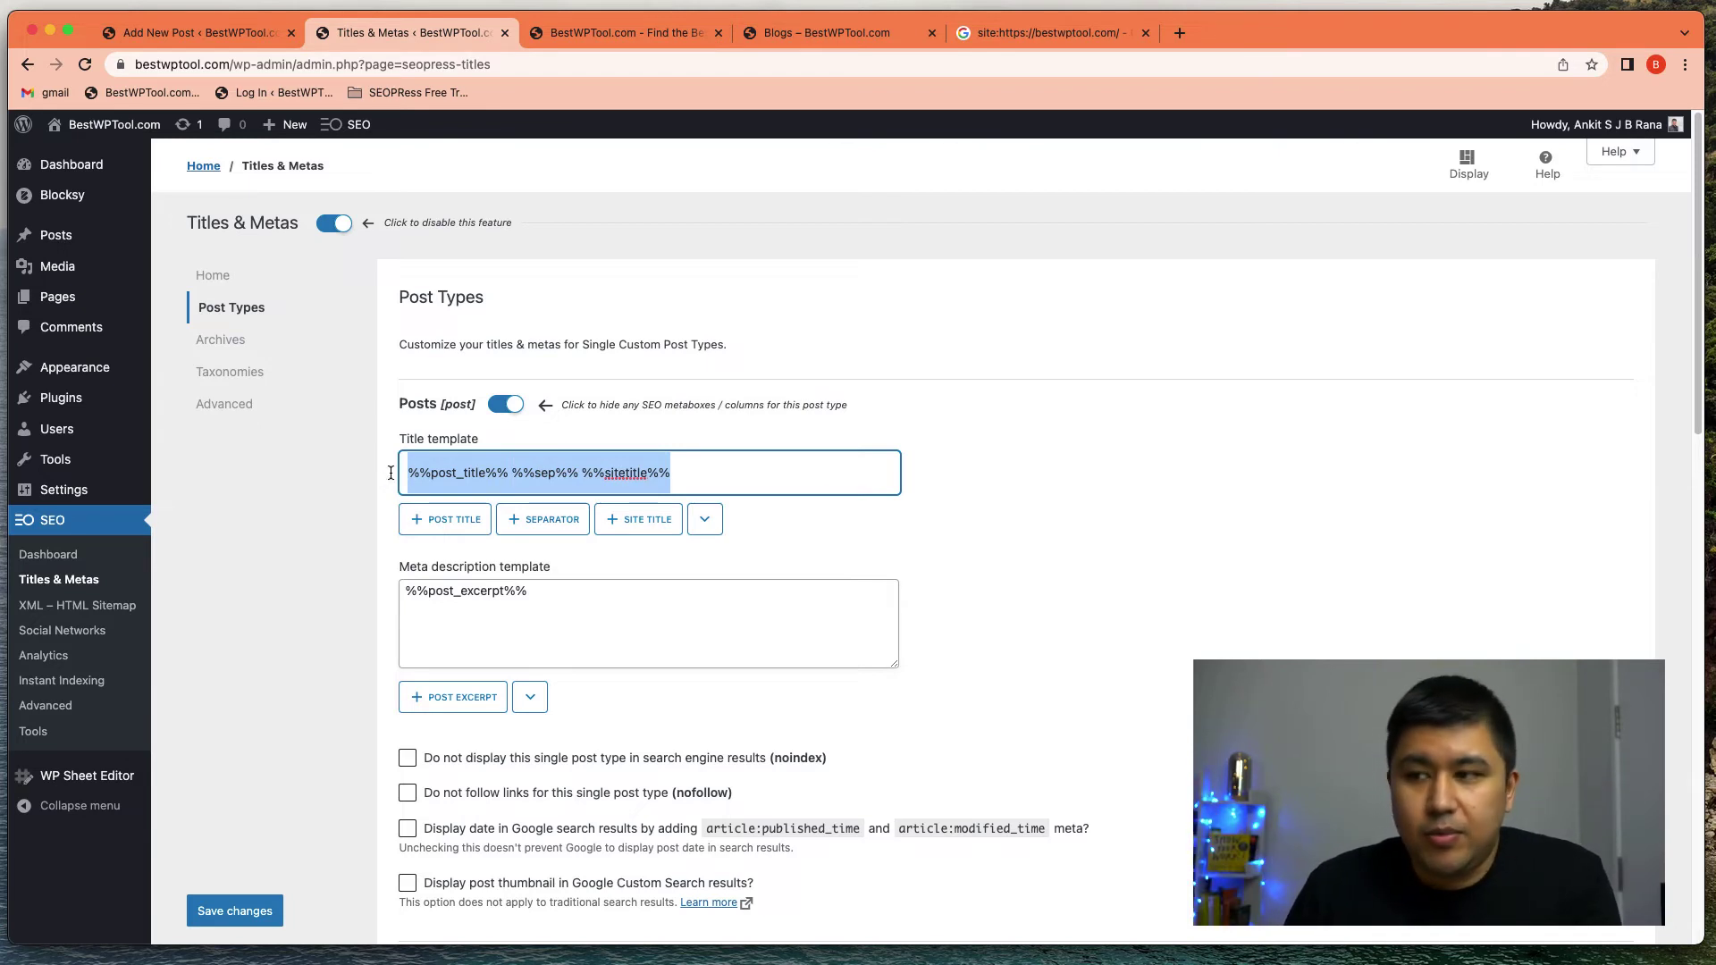
left_click(589, 597)
key("super+a")
left_click(580, 609)
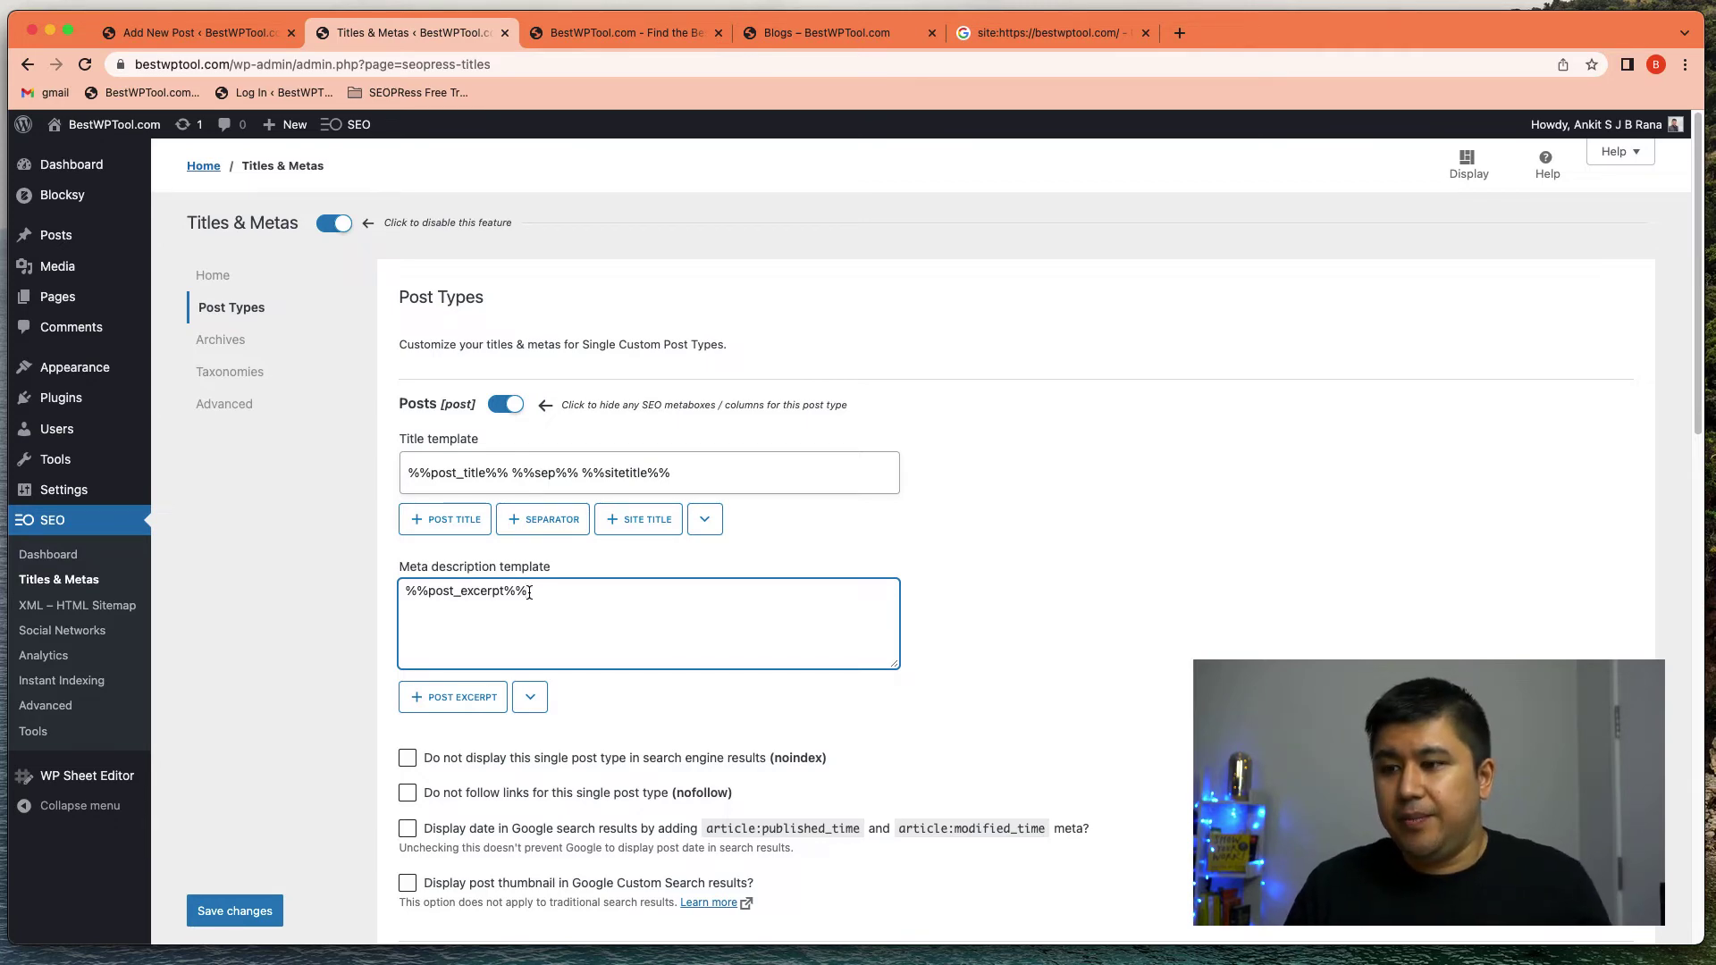
left_click(185, 35)
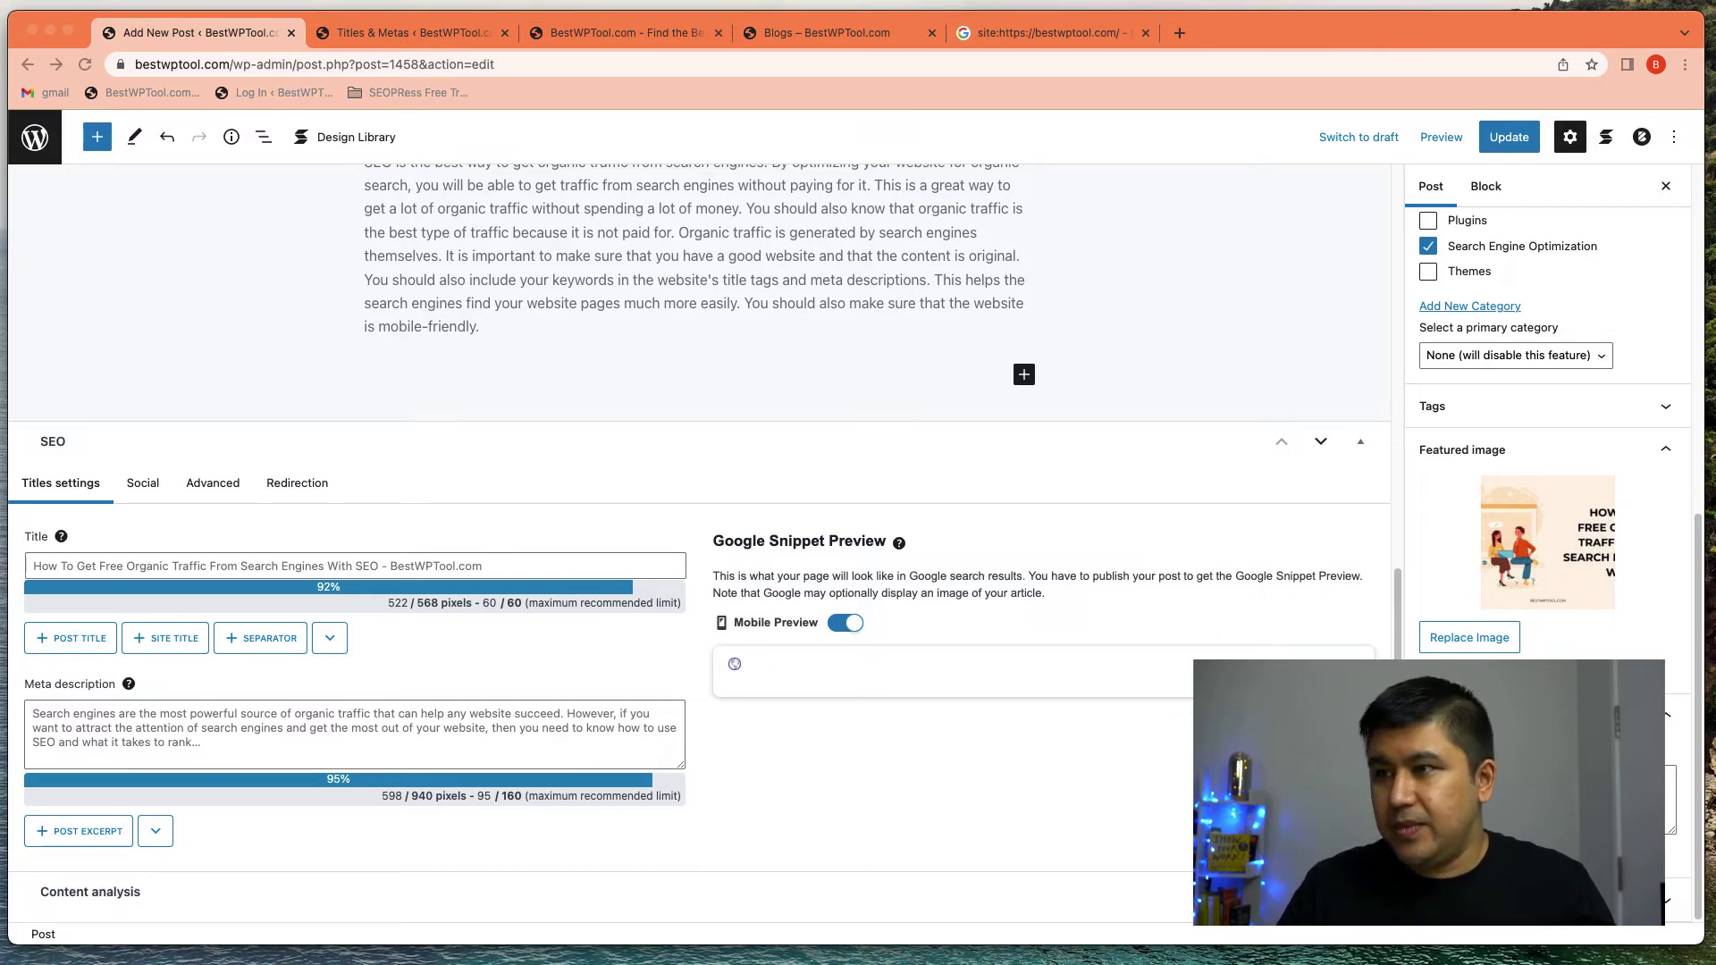
Step: Check the live page's SEO title and description in the SEO extension
key("ctrl+Up")
left_click(524, 791)
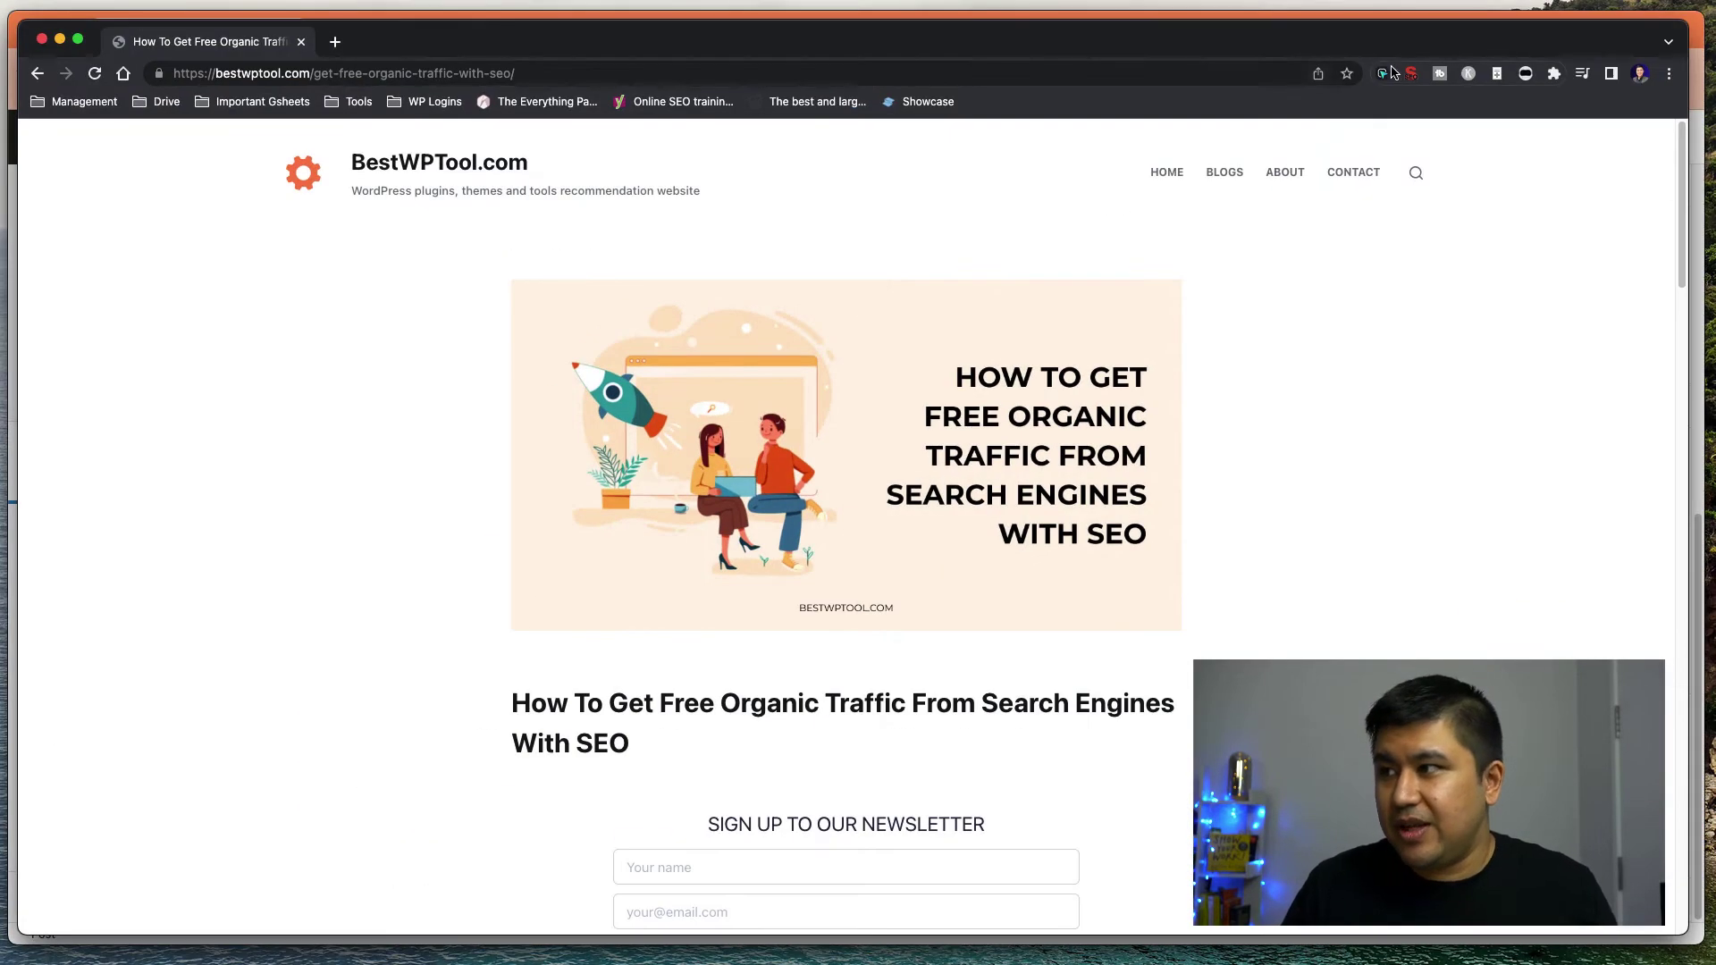
left_click(1412, 73)
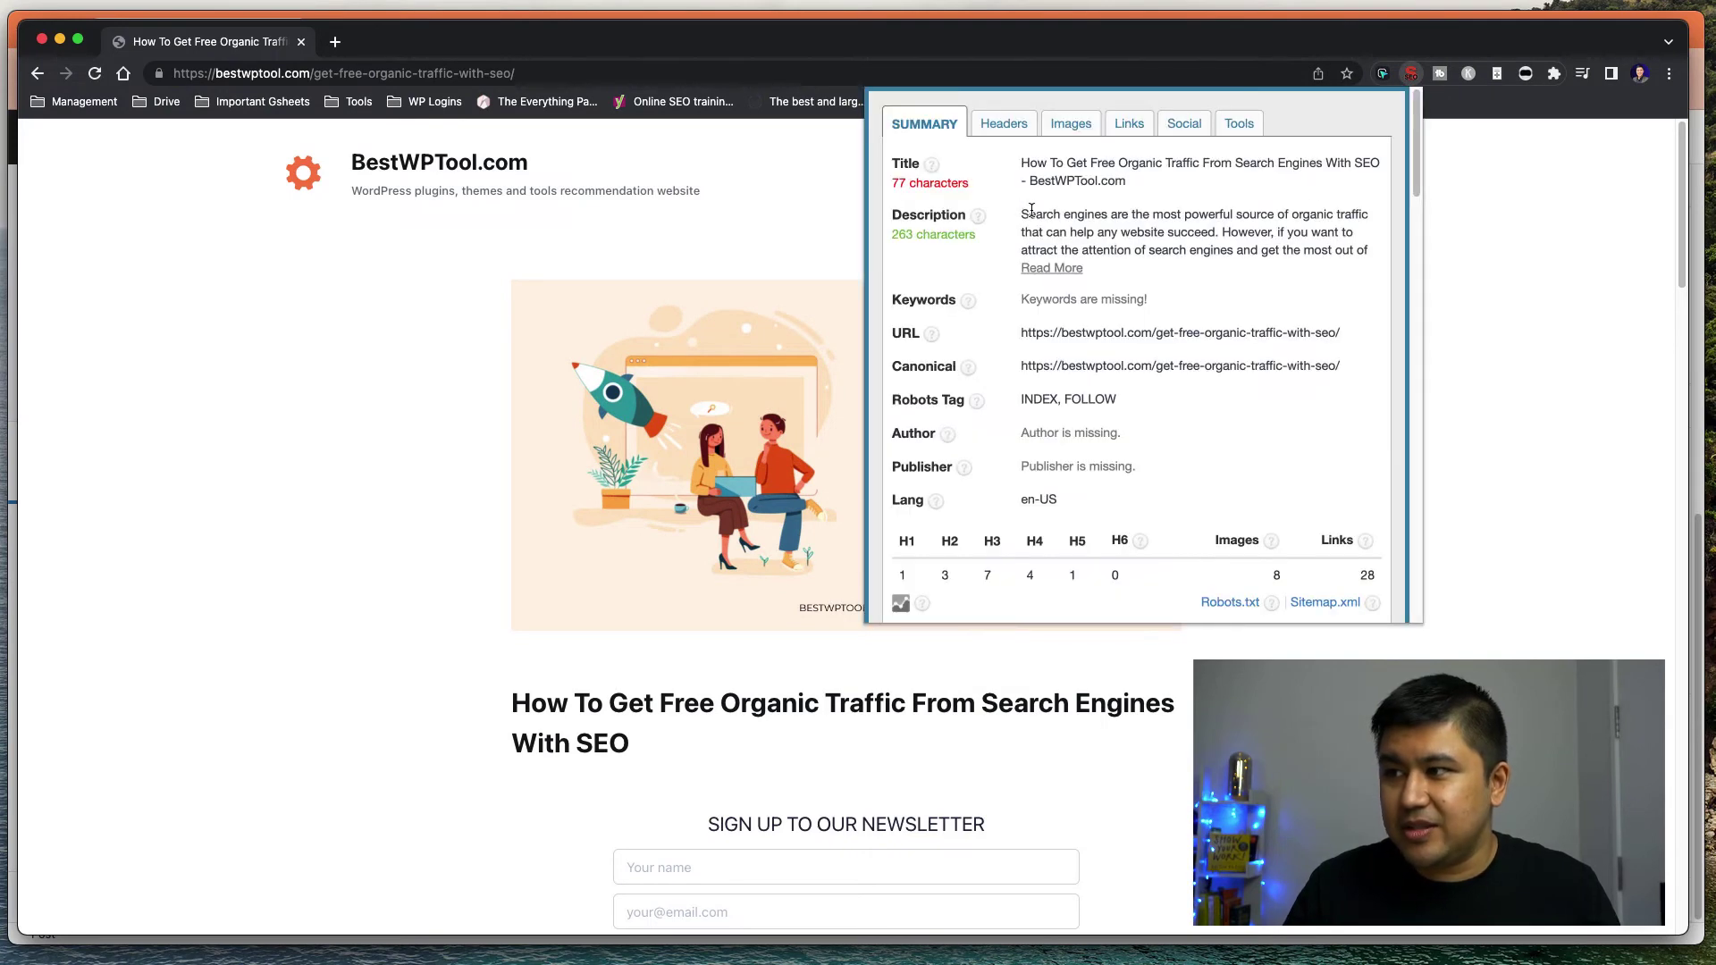
scroll(582, 486, "down", 7)
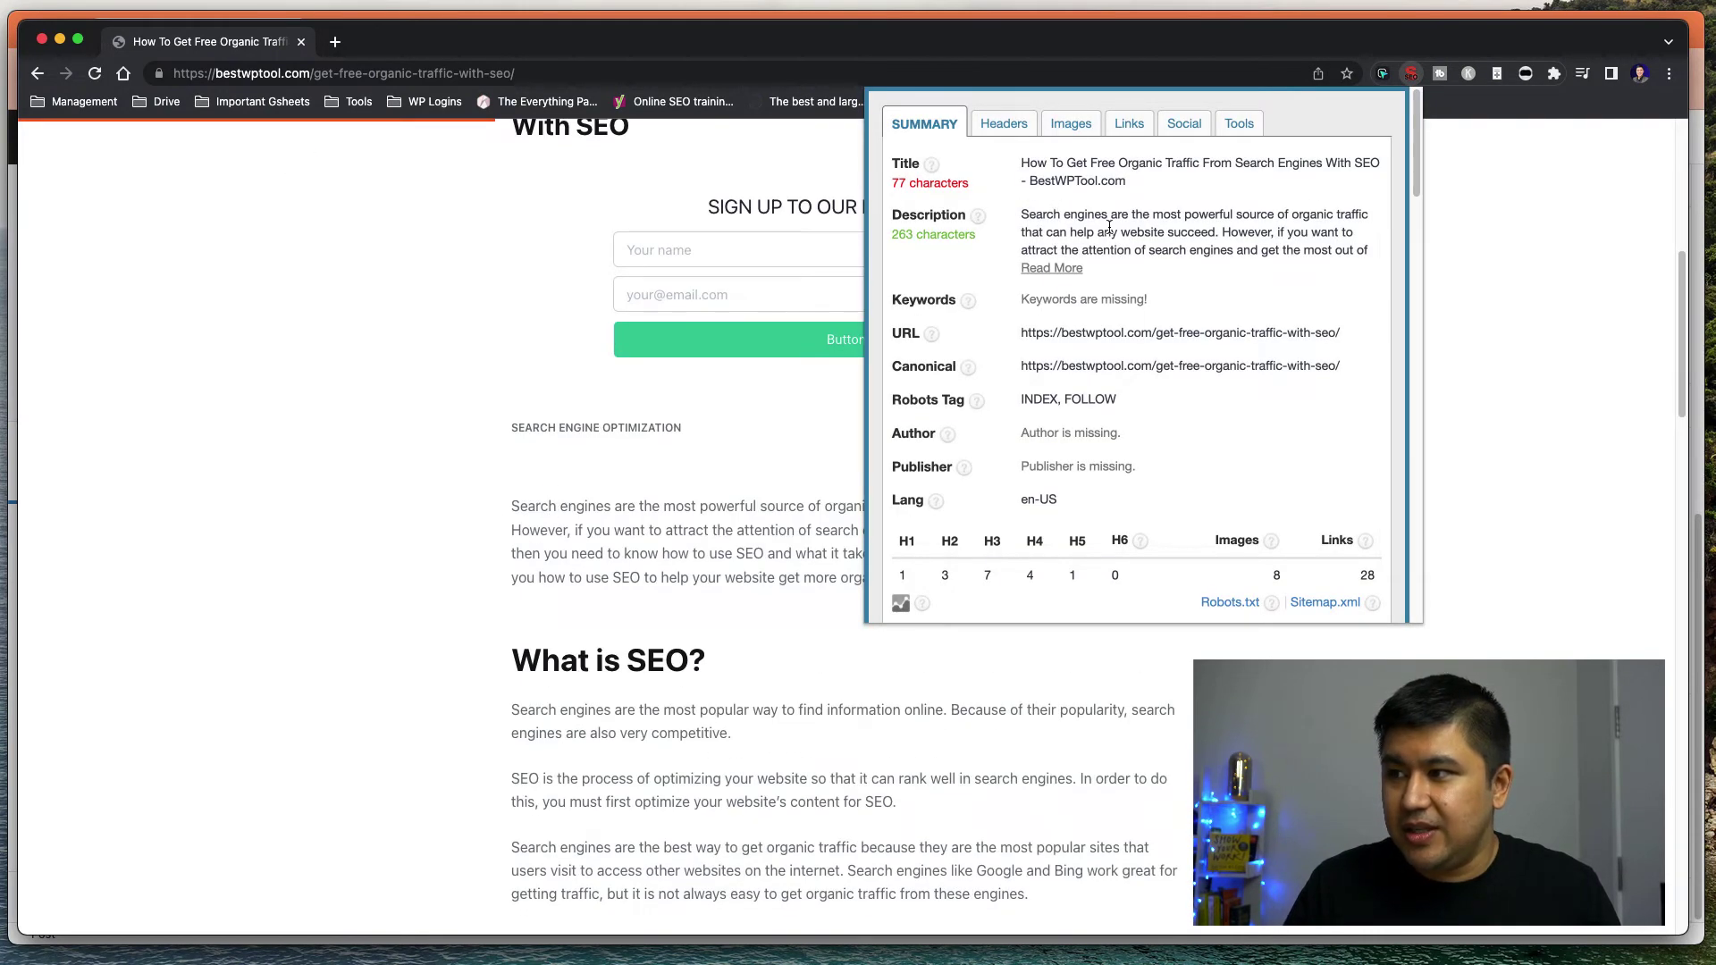
left_click(300, 453)
Step: Update the post with its Google, Bing and Yahoo excerpt, then reload the live post
key("ctrl+Up")
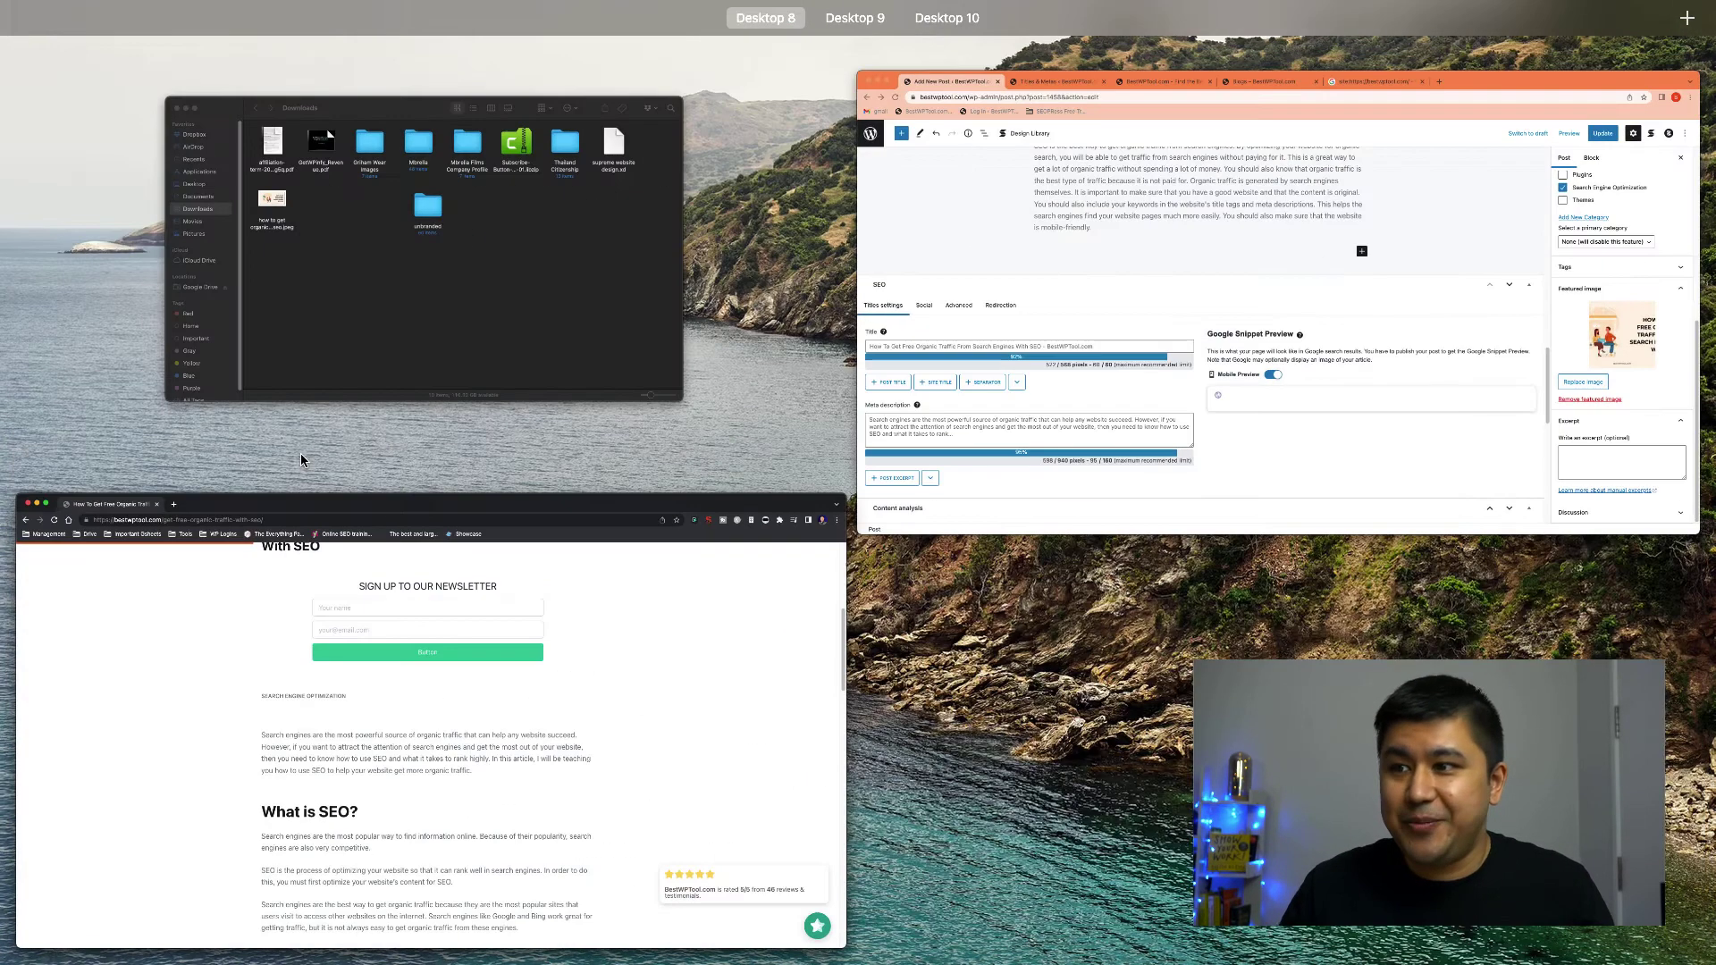
left_click(1100, 449)
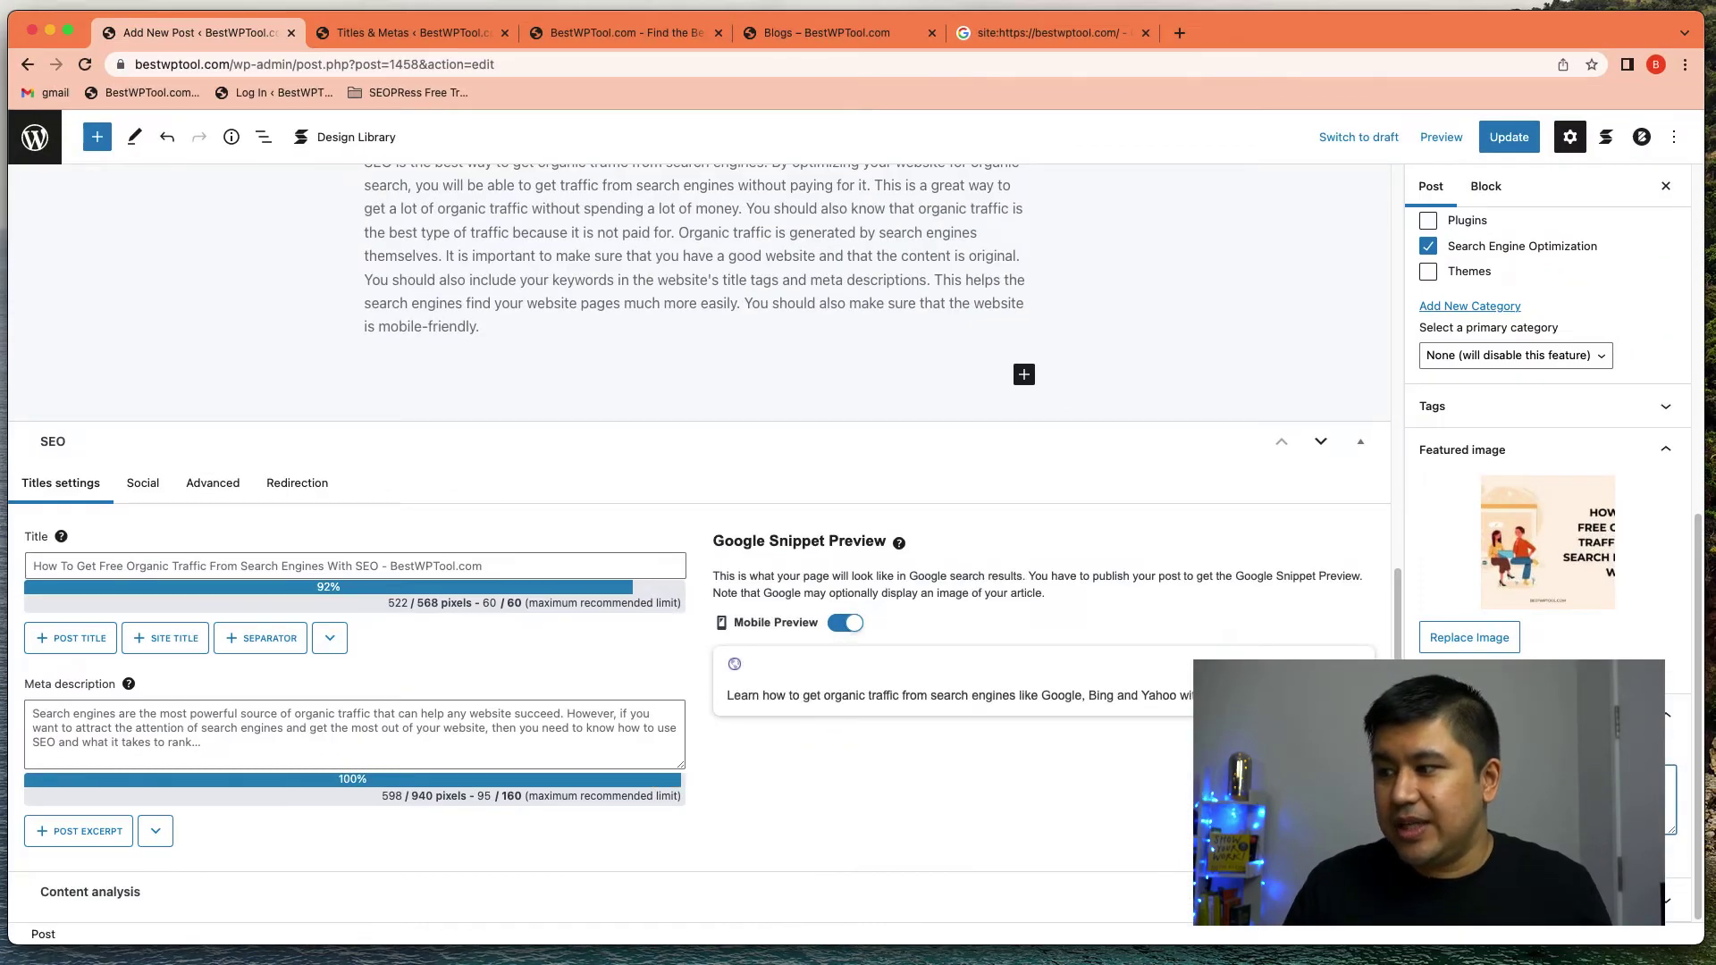
left_click(1509, 137)
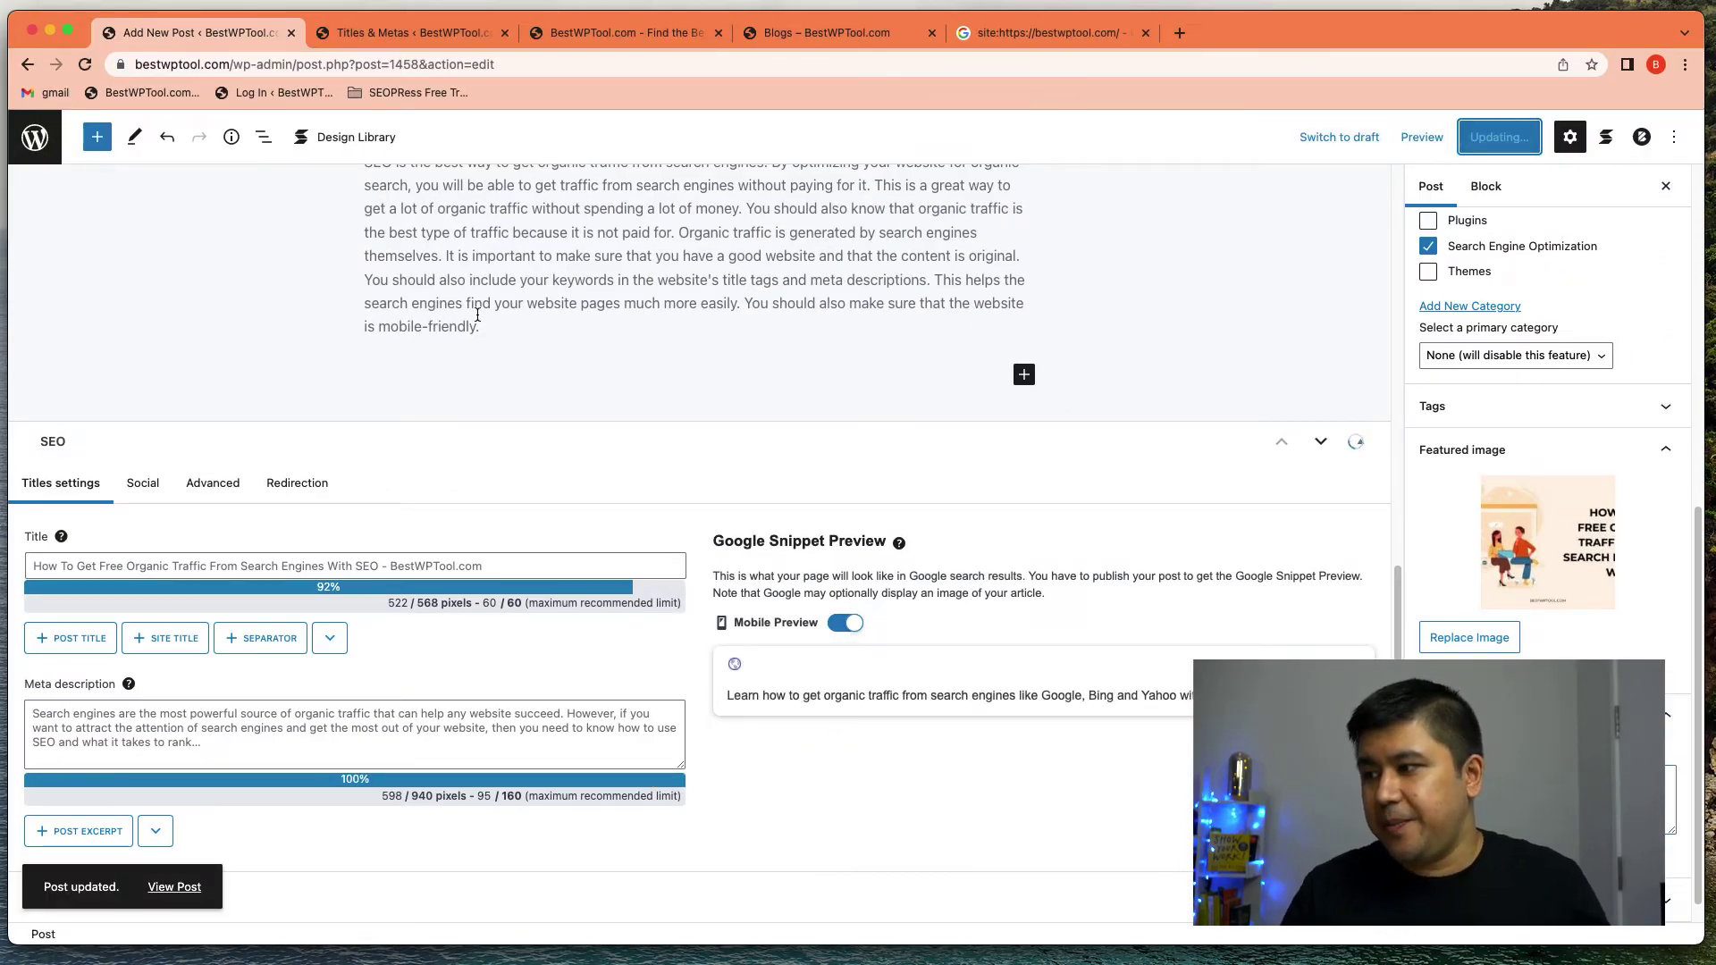
key("ctrl+Up")
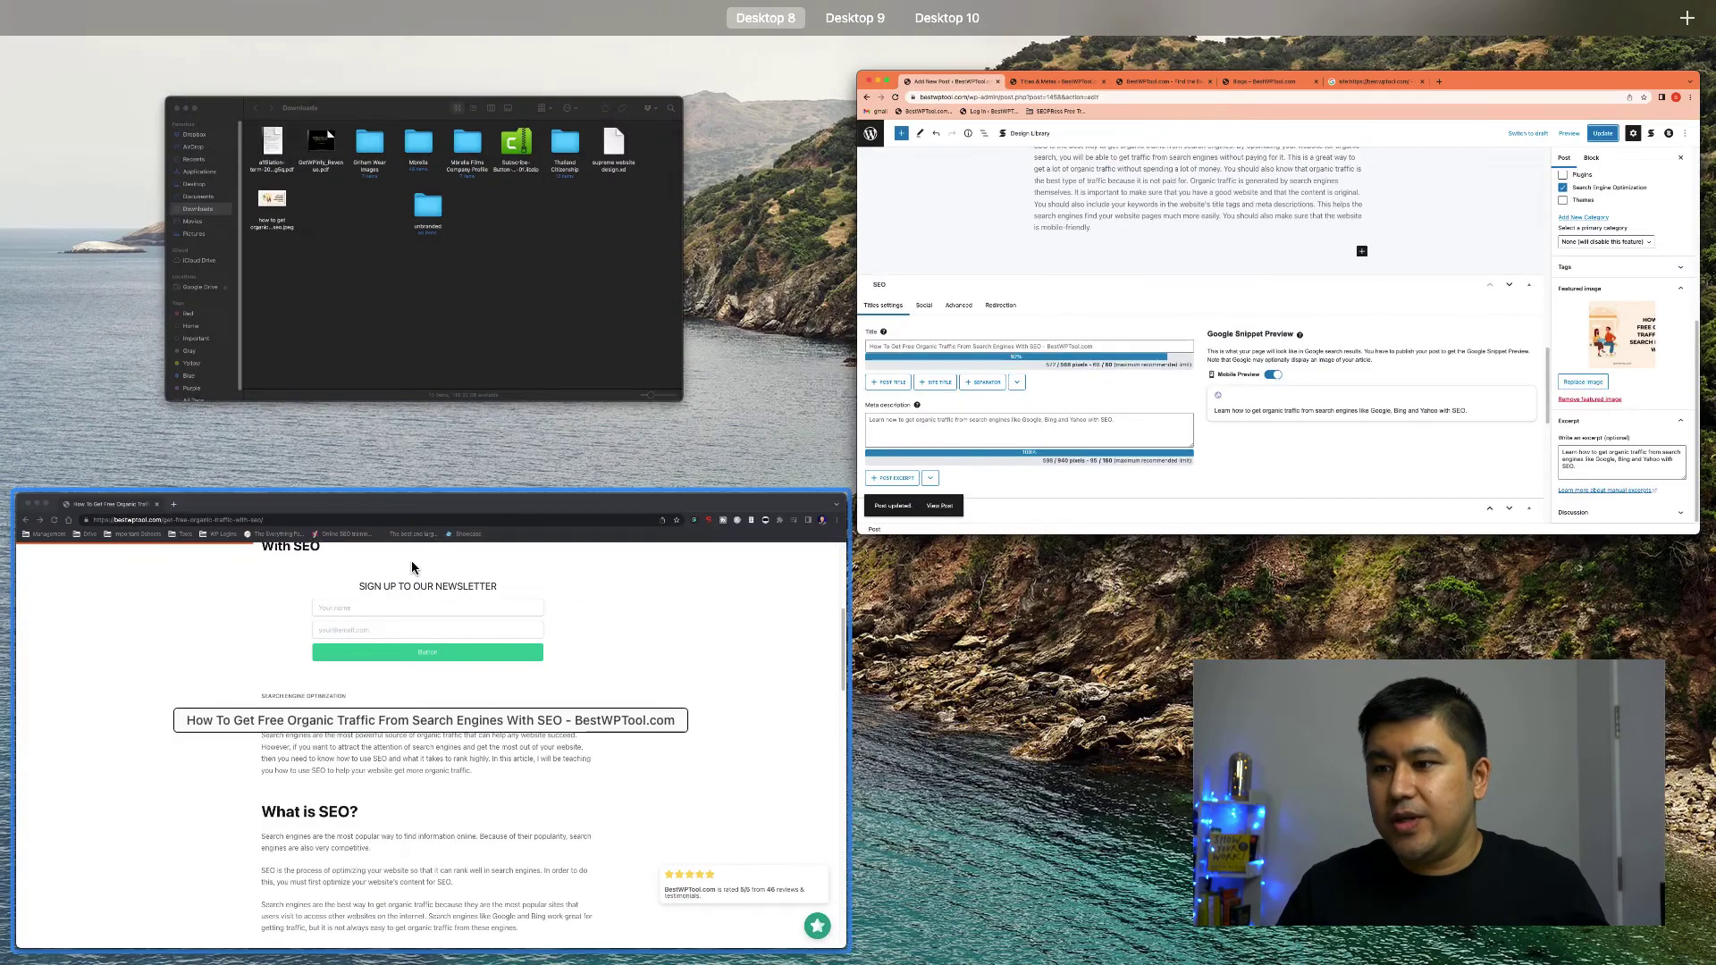
left_click(357, 572)
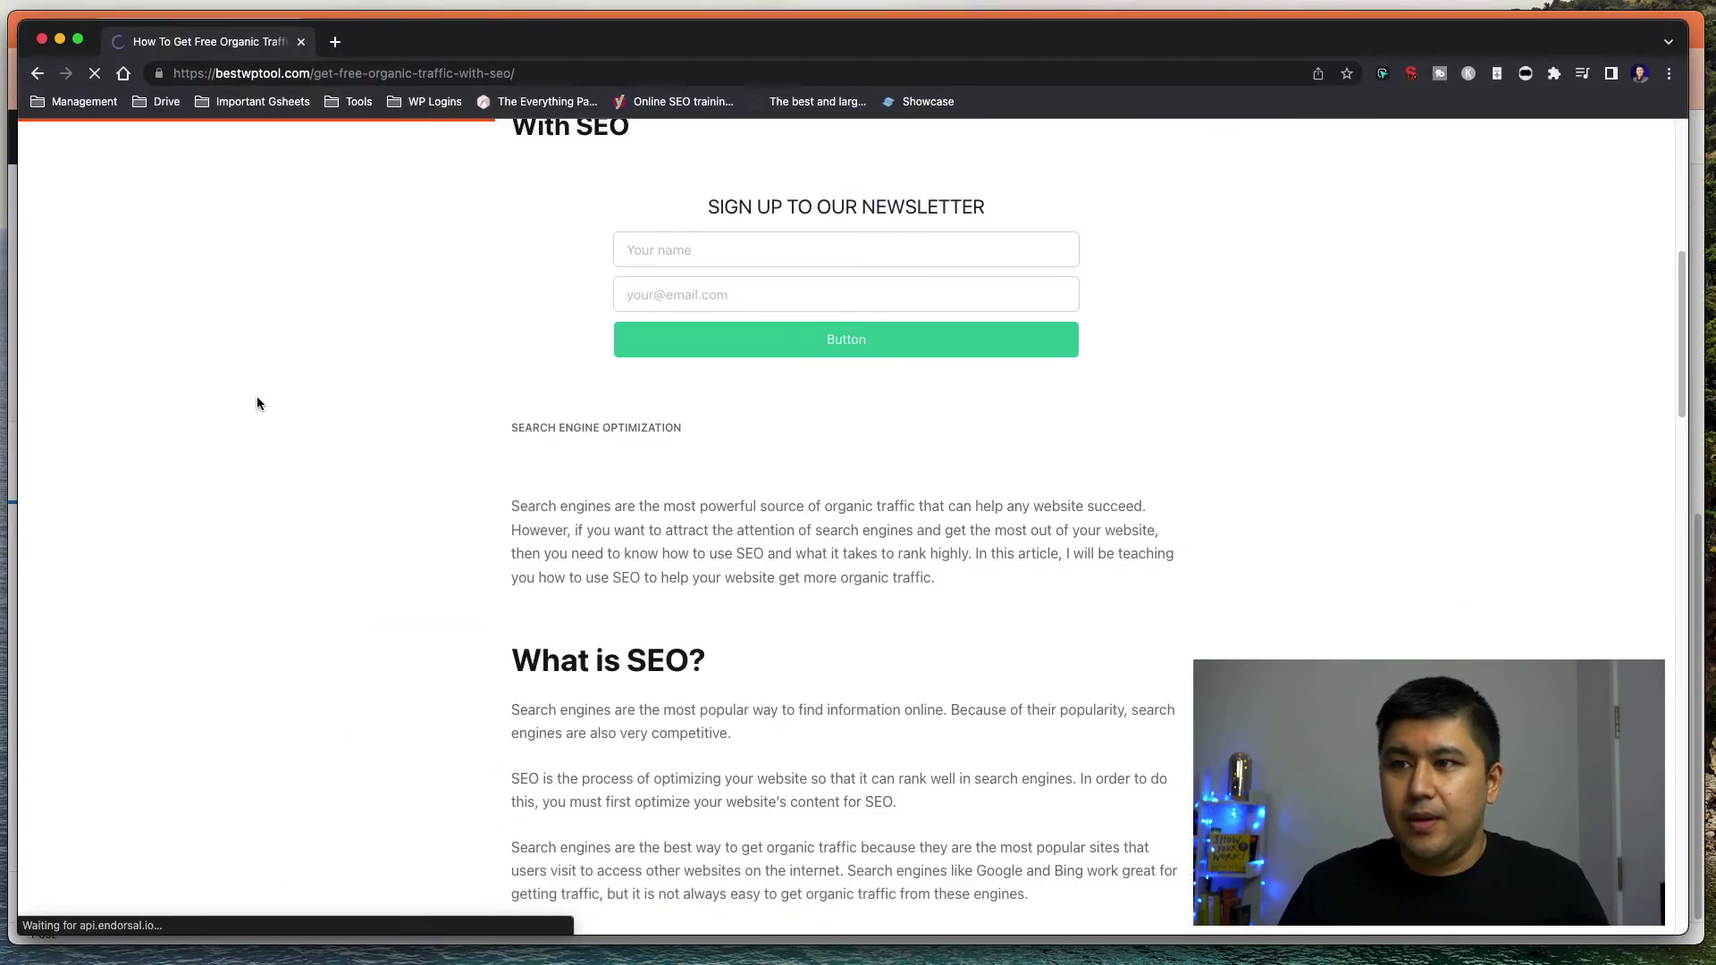
left_click(1413, 78)
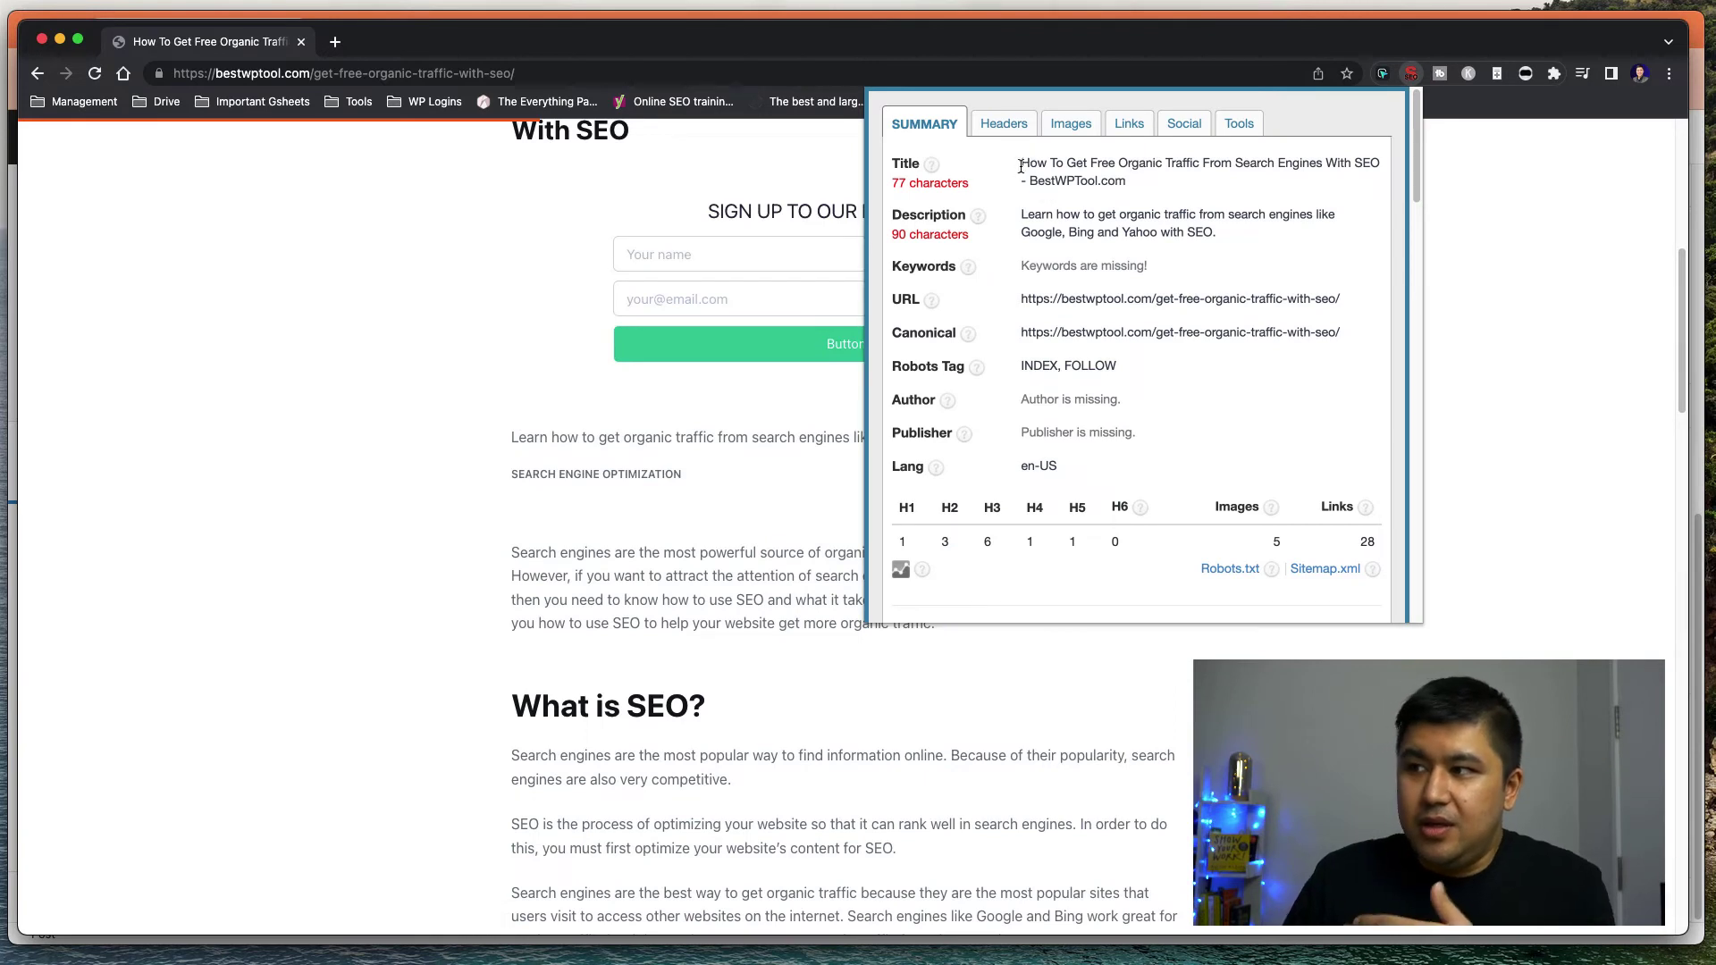
left_click_drag(1021, 166, 1245, 236)
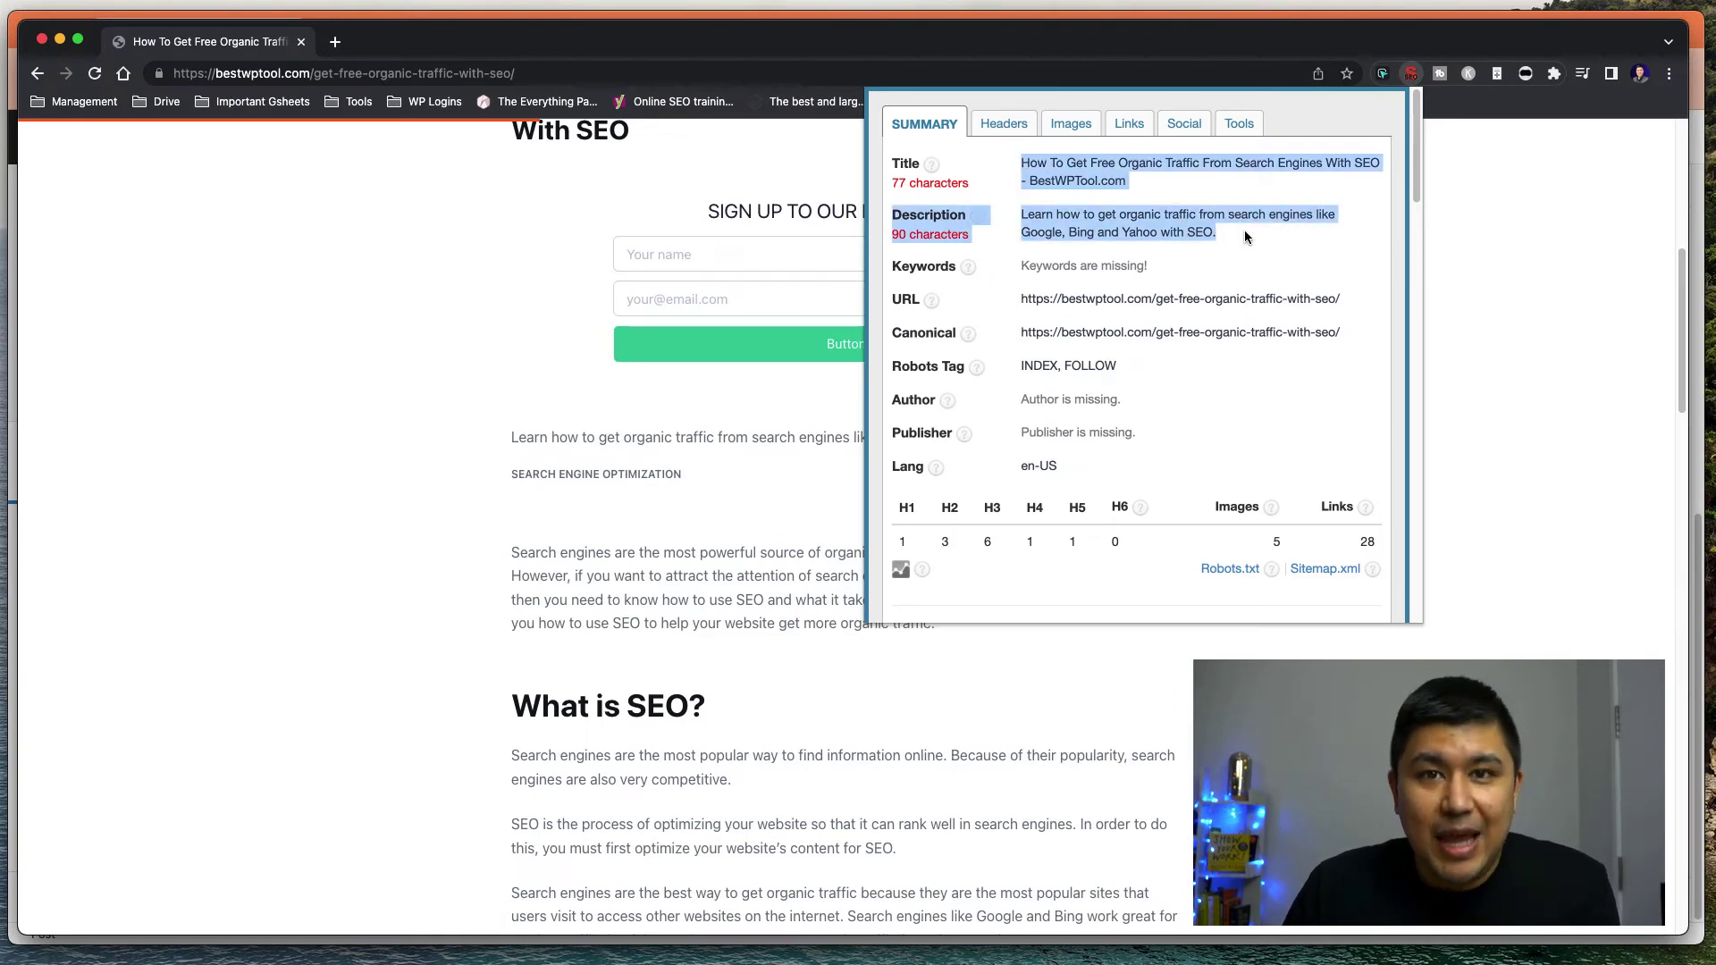
left_click_drag(1245, 235, 1005, 147)
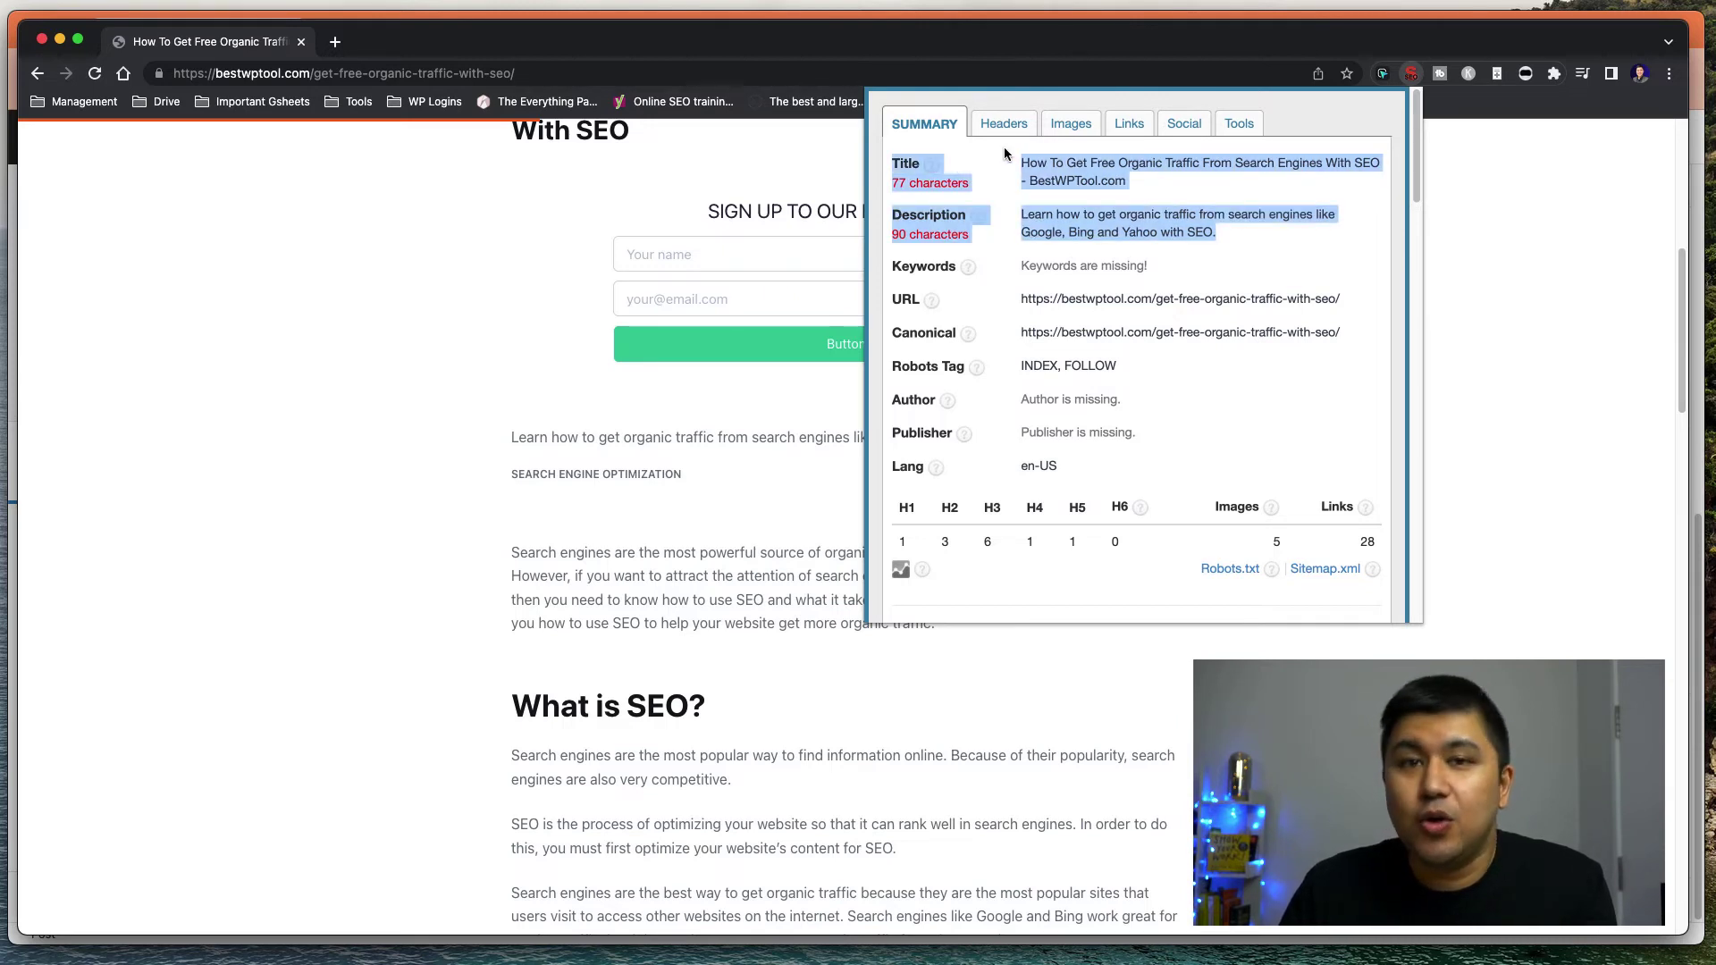
left_click(1230, 229)
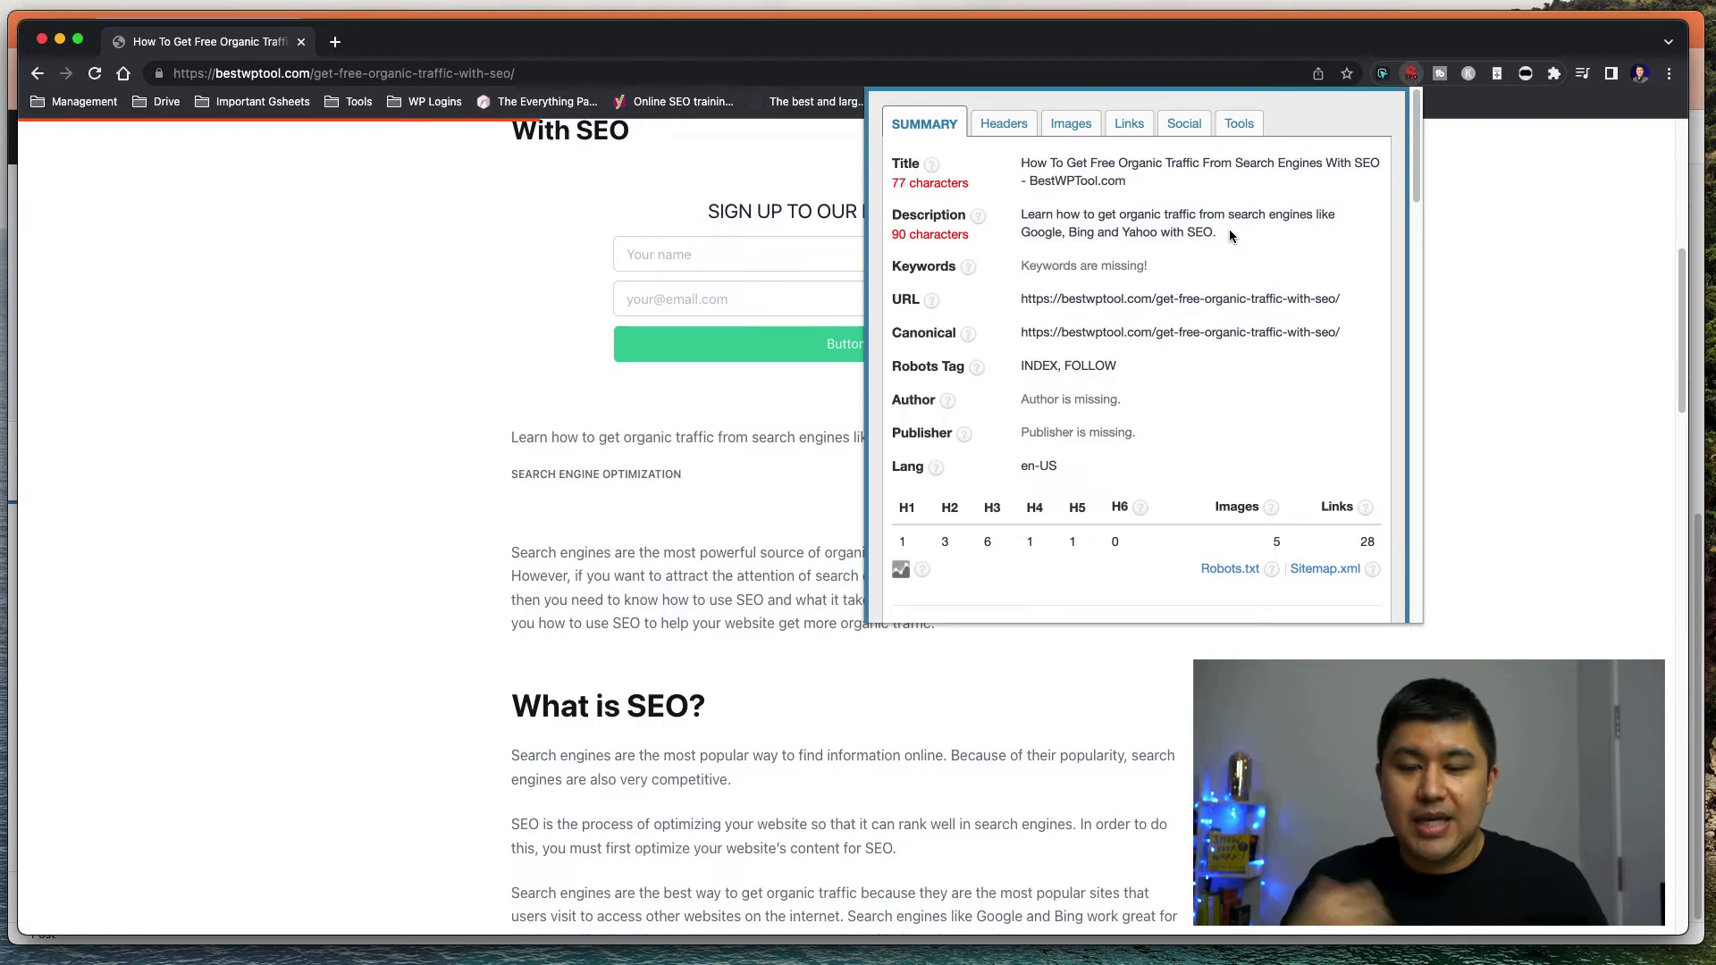
Step: Return to the post editor, check the post's SEO title field, and compare it with Titles & Metas
left_click(281, 458)
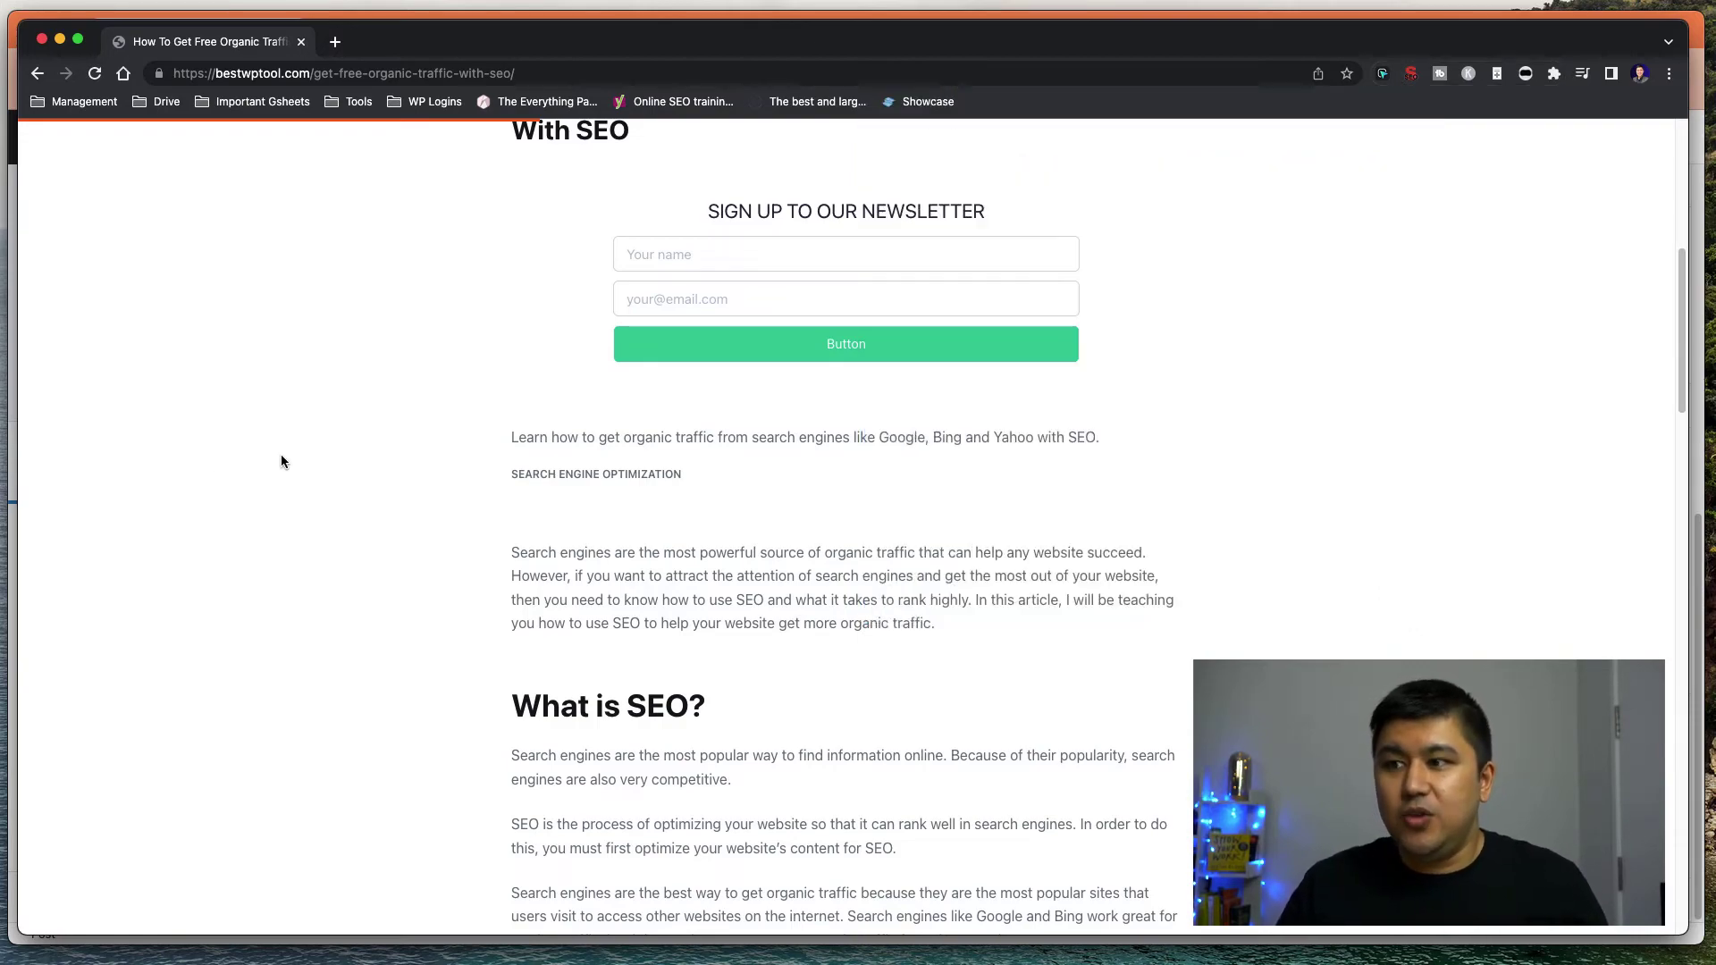
key("ctrl+Up")
left_click(1225, 298)
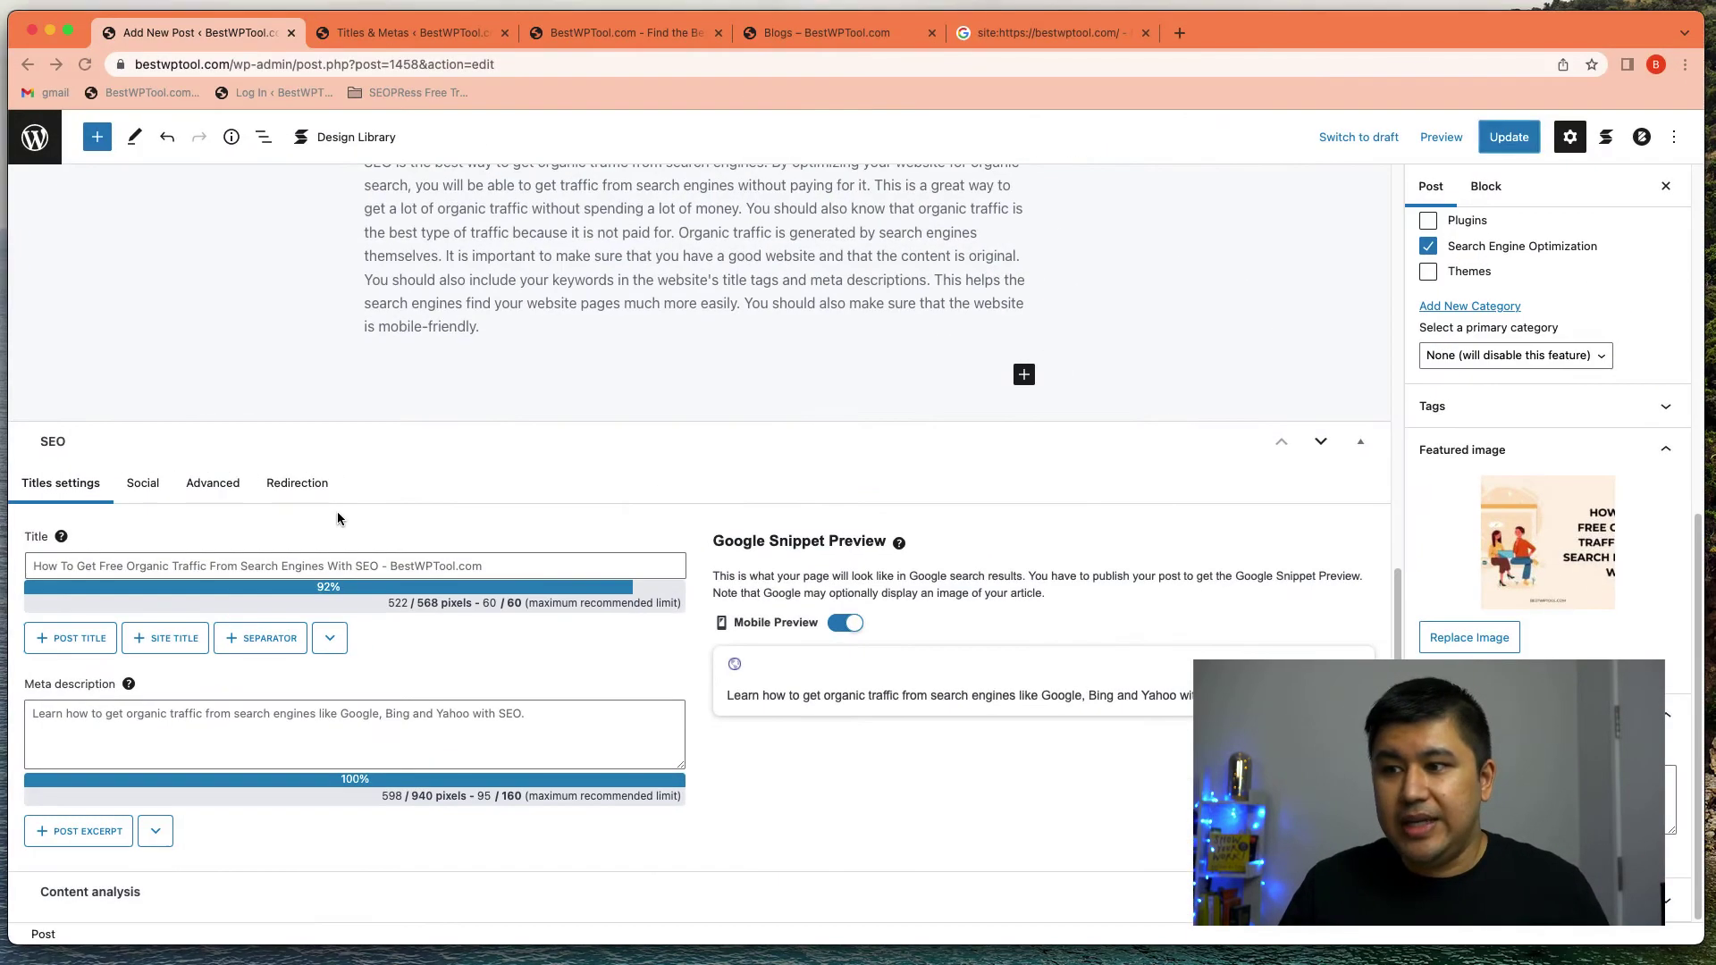
left_click(347, 561)
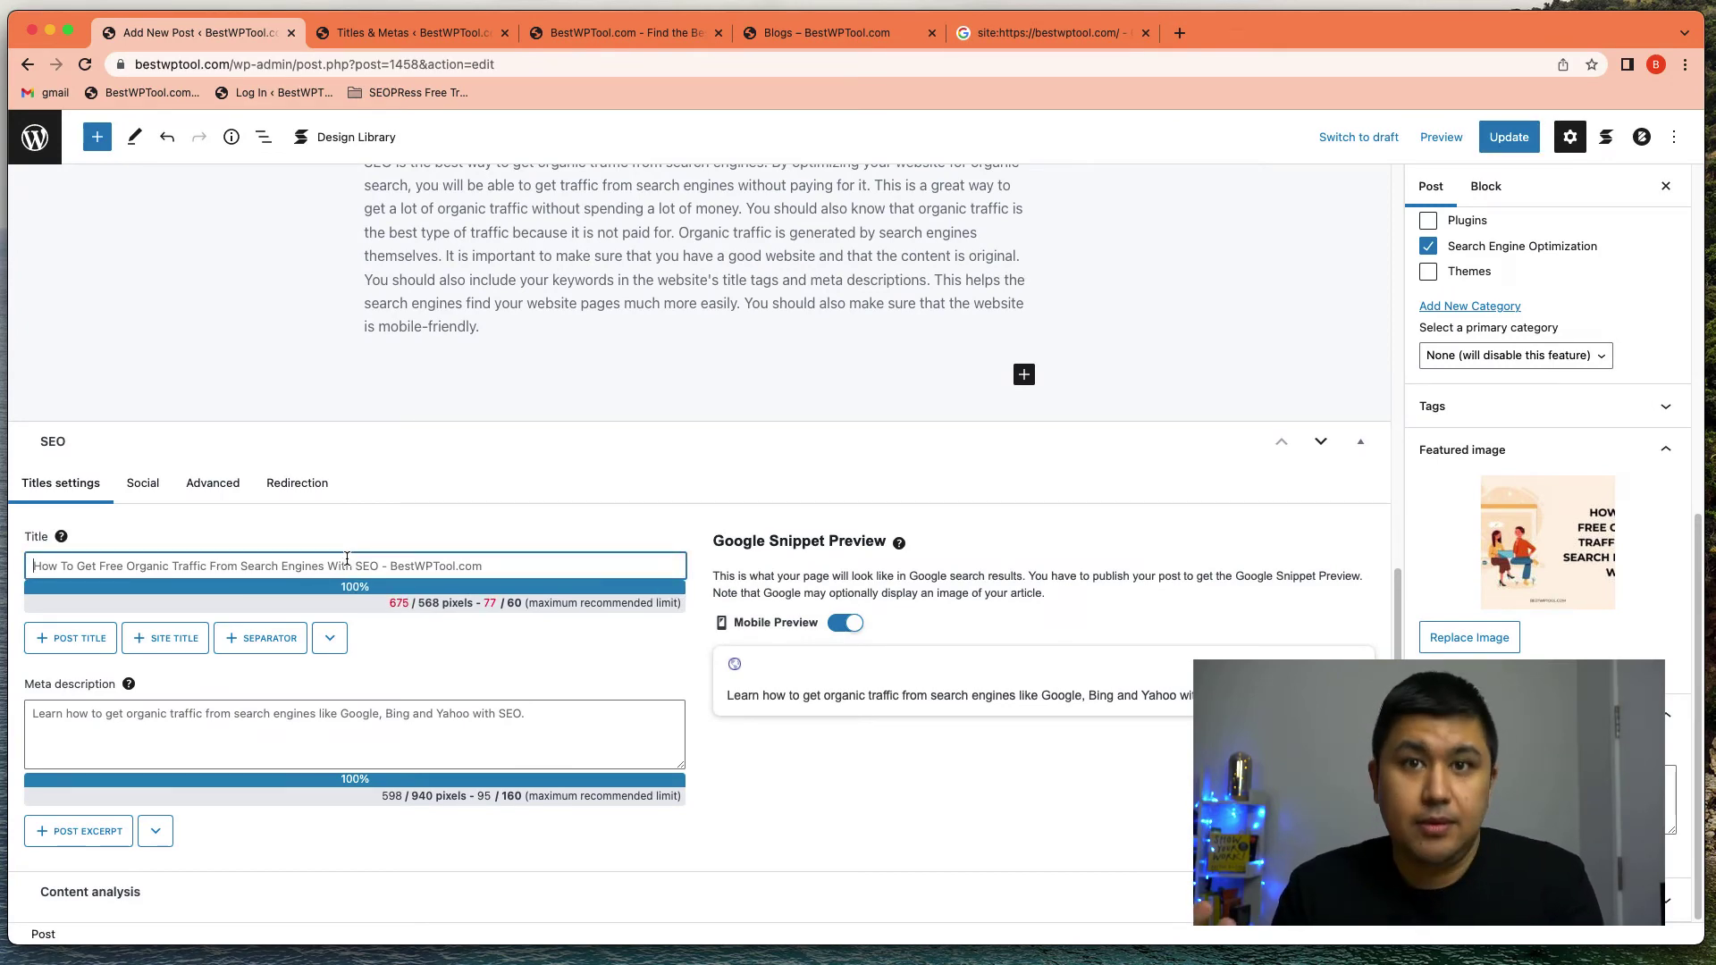
left_click(411, 34)
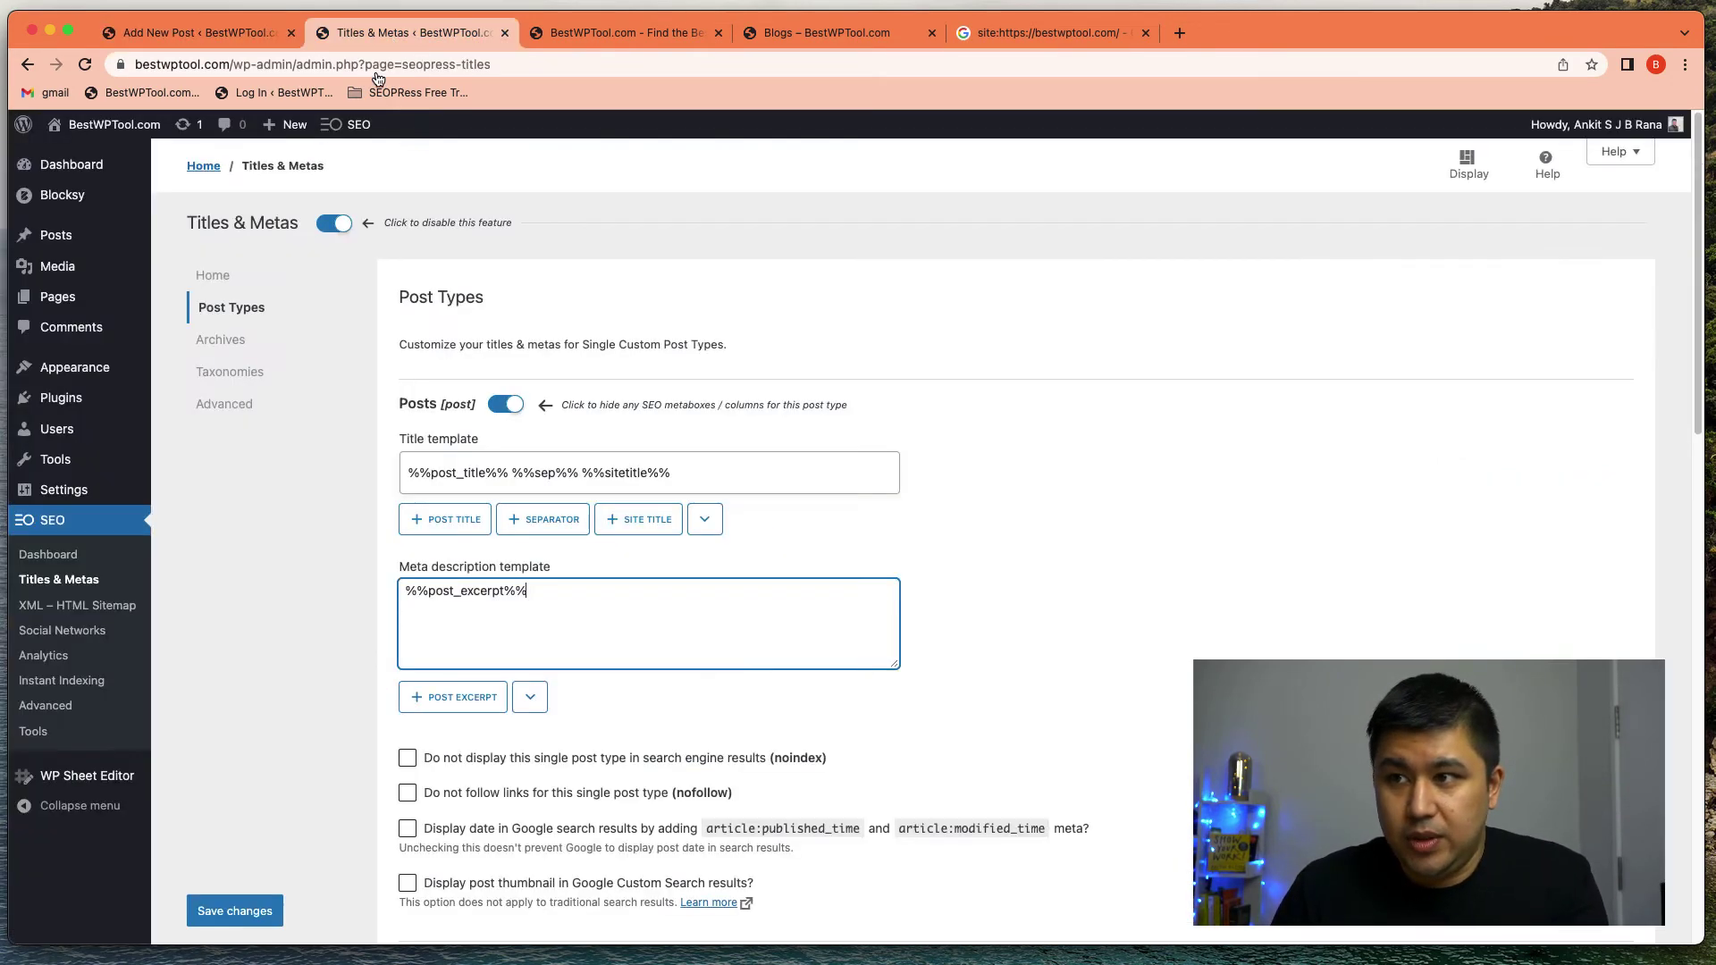
left_click(222, 35)
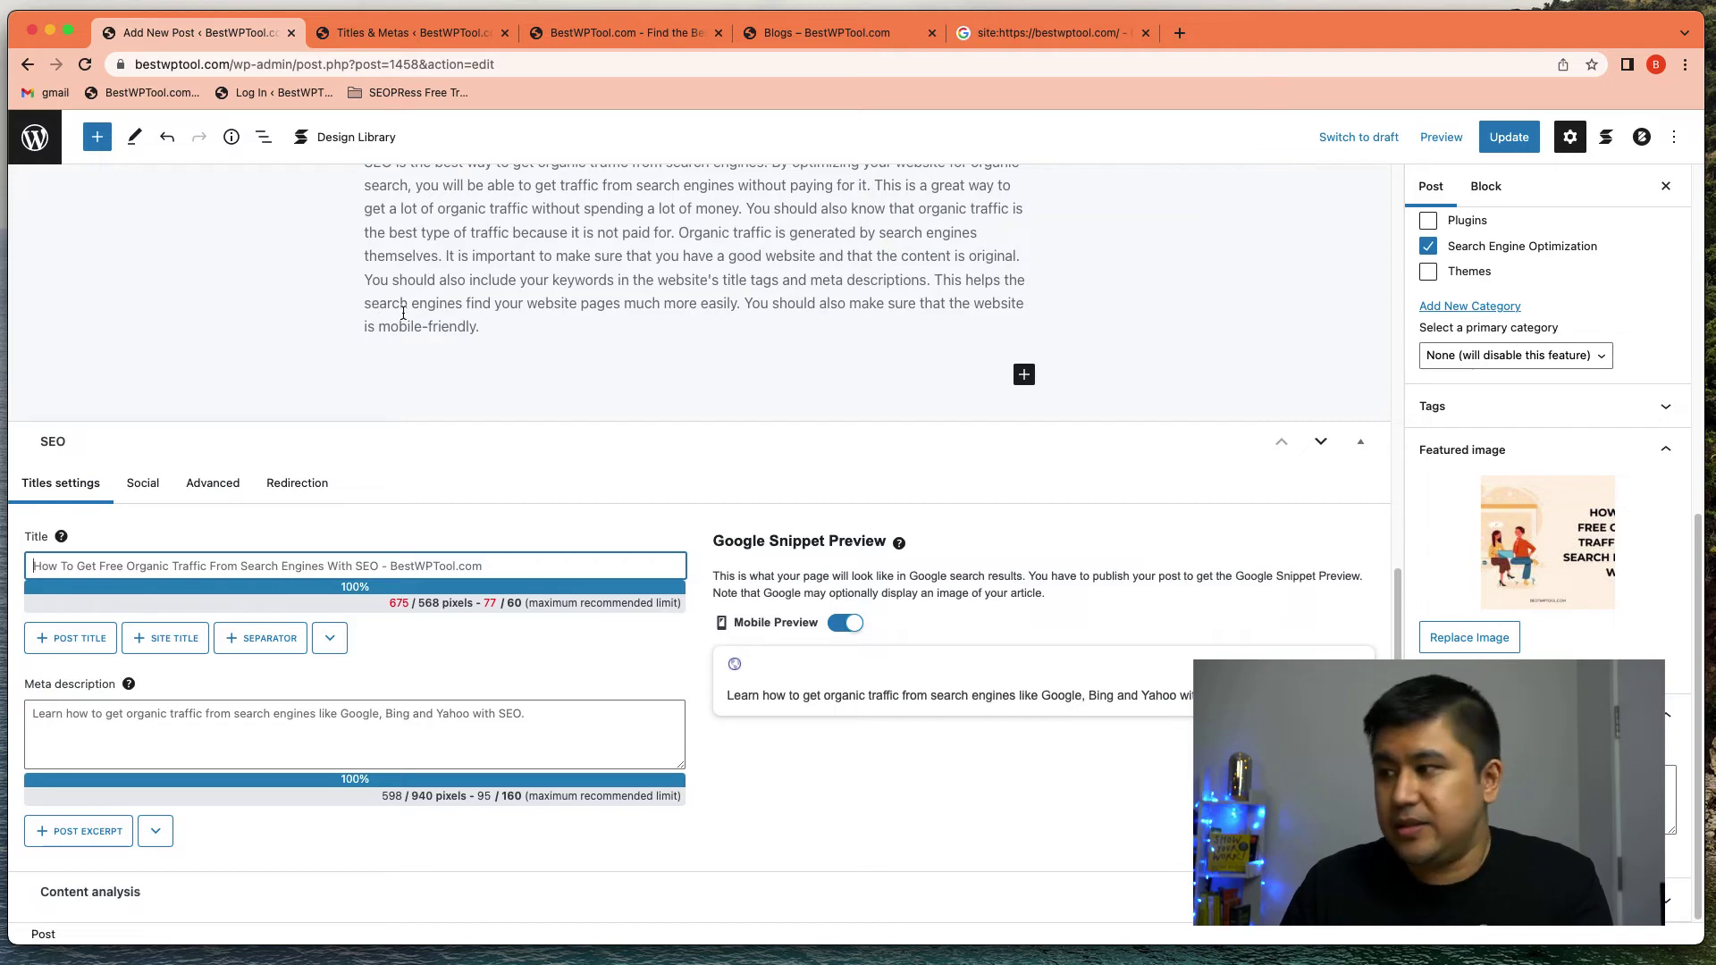
Step: Compare the post's meta description with the global %%post_excerpt%% Post Types description template
scroll(393, 369, "up", 15)
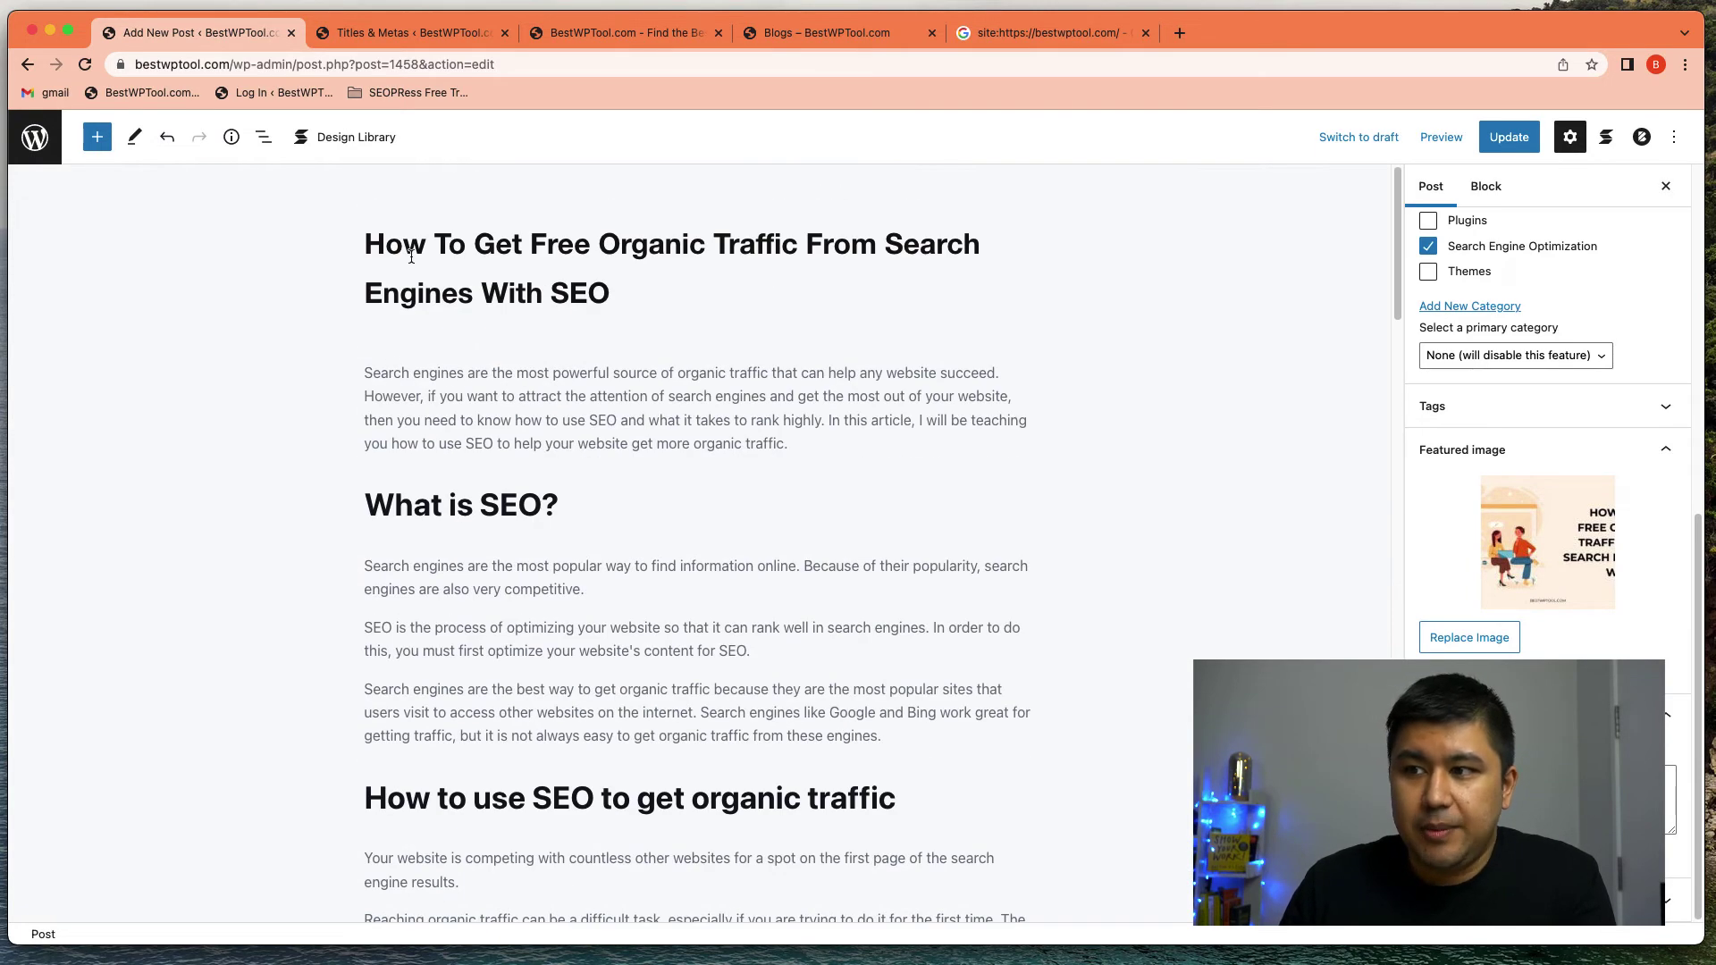
left_click(366, 32)
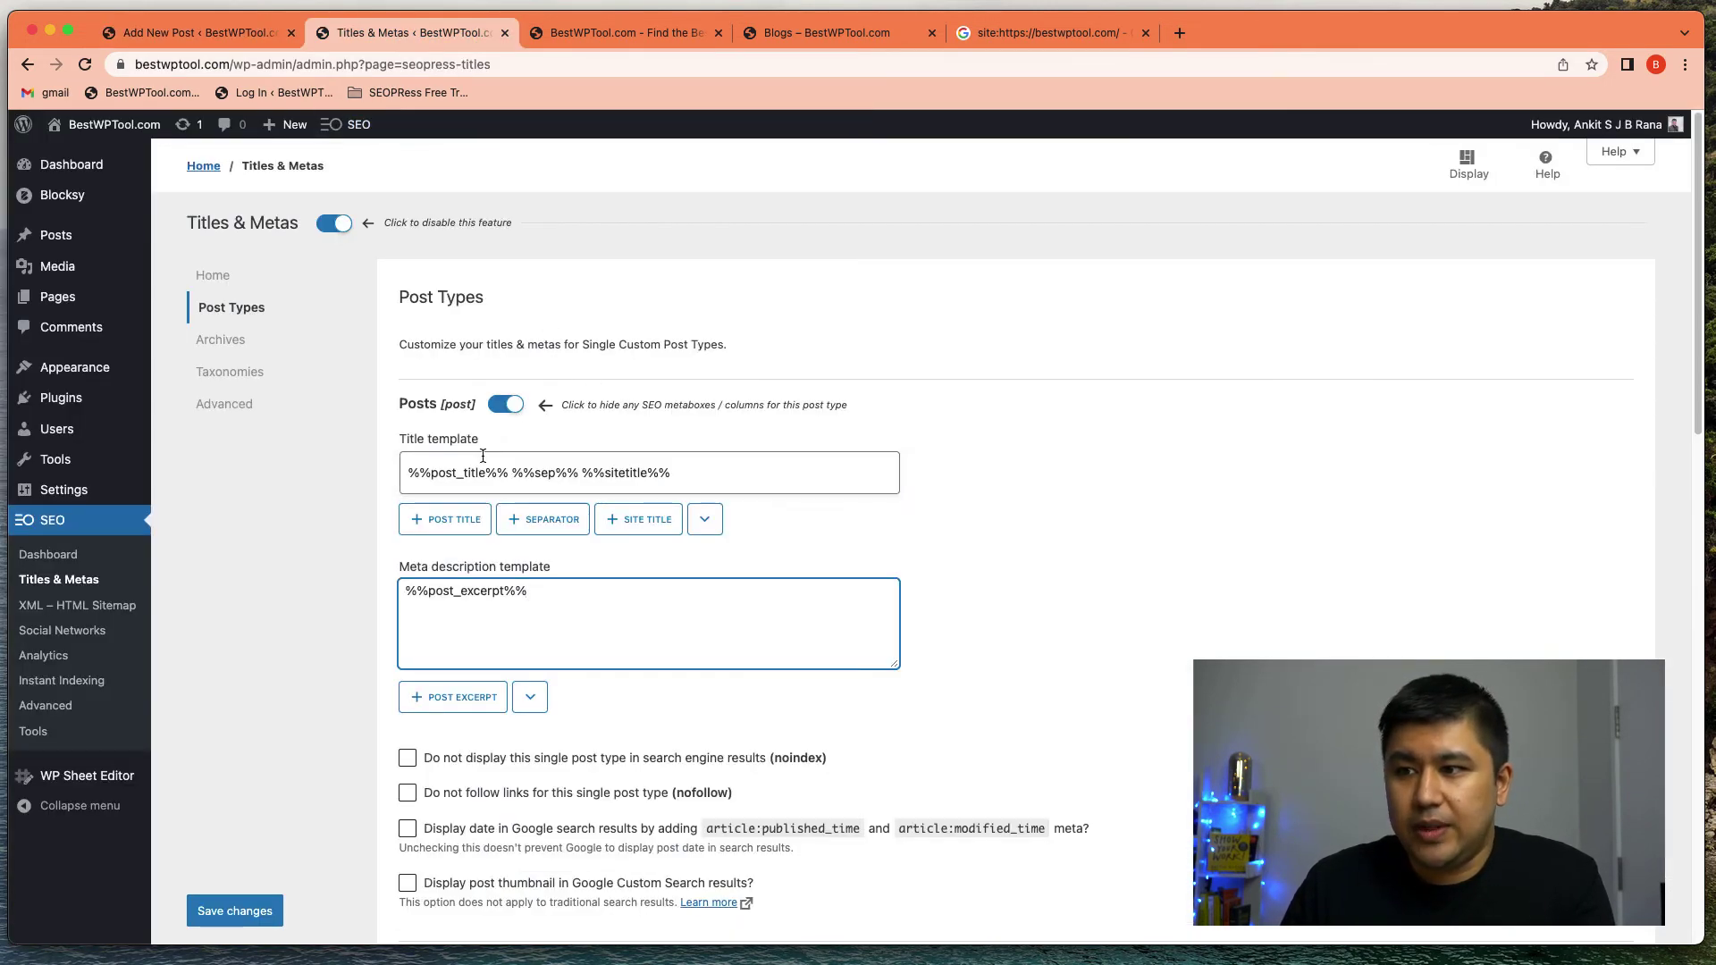
left_click(217, 34)
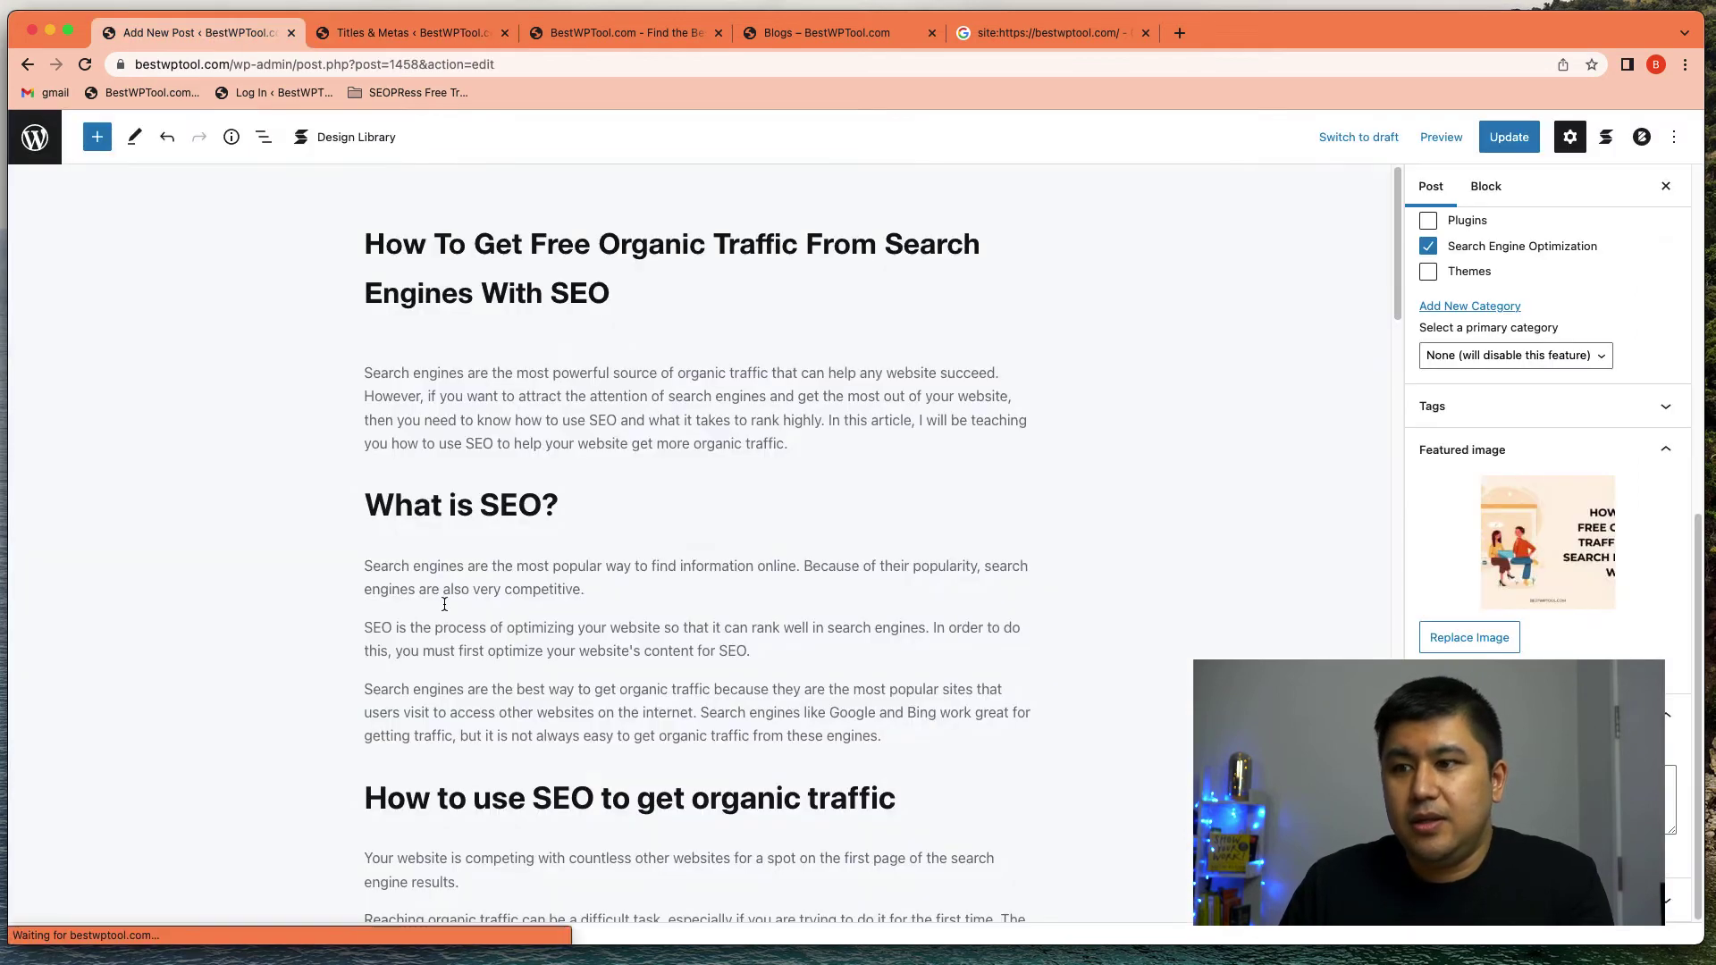
scroll(440, 613, "down", 15)
scroll(242, 617, "up", 5)
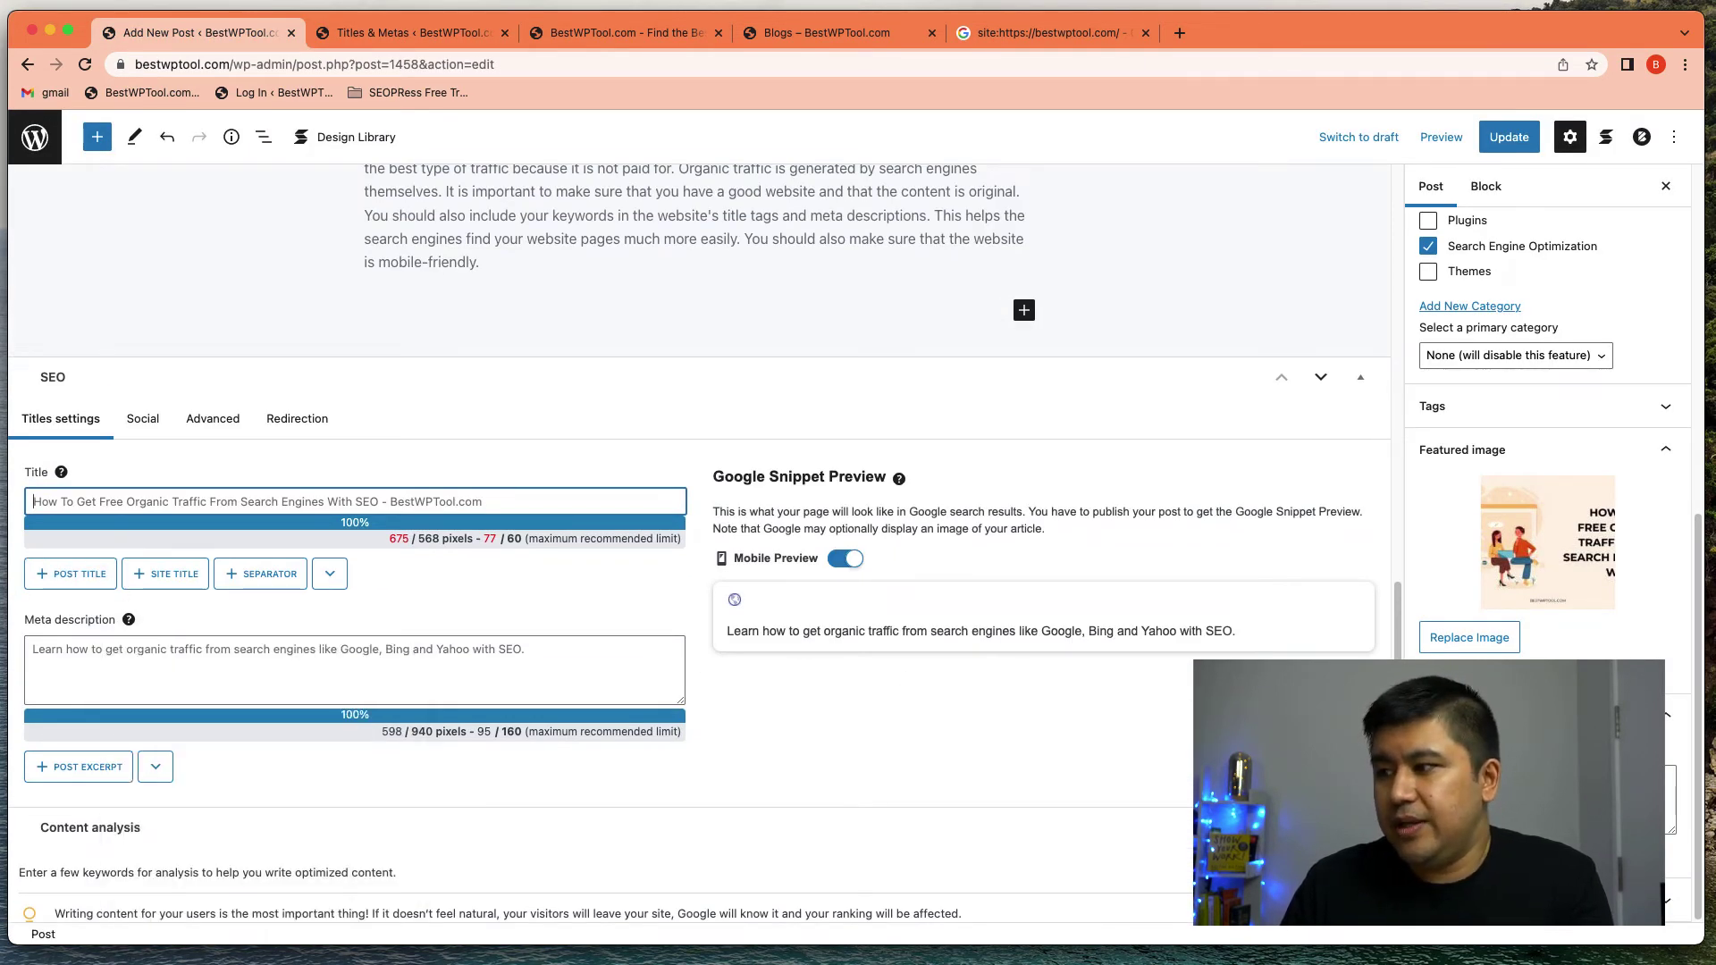
left_click(411, 33)
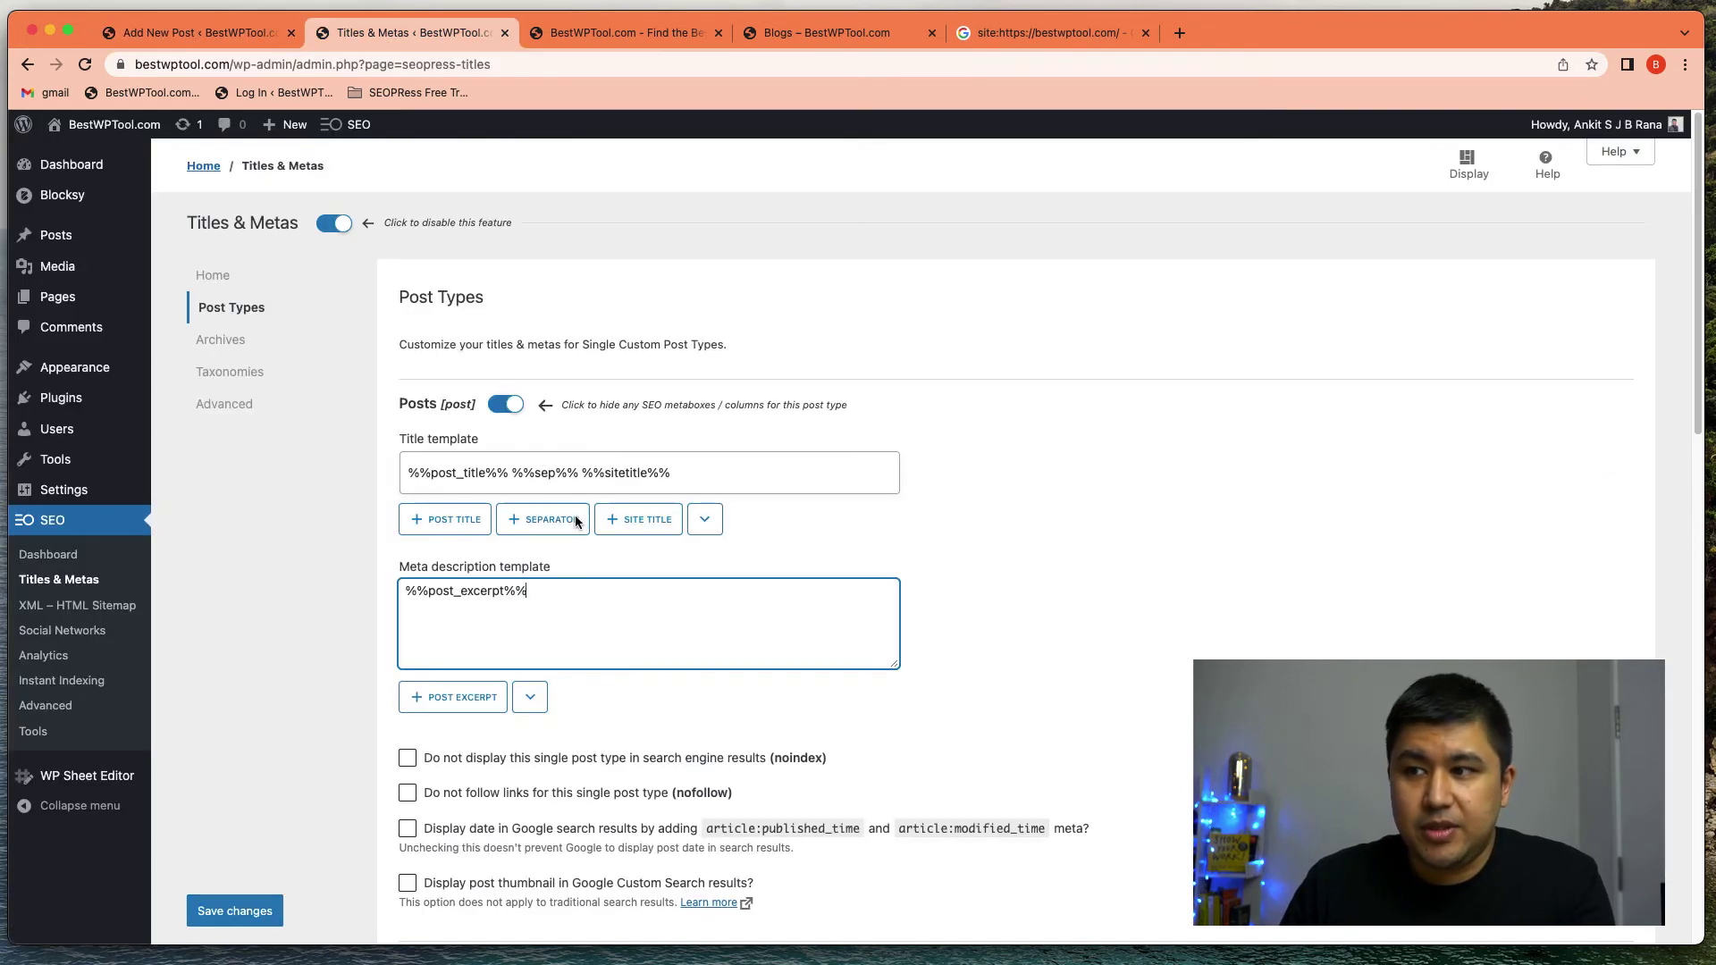
Step: Check the live post's SEO title and description in the SEO extension popup
key("ctrl+Up")
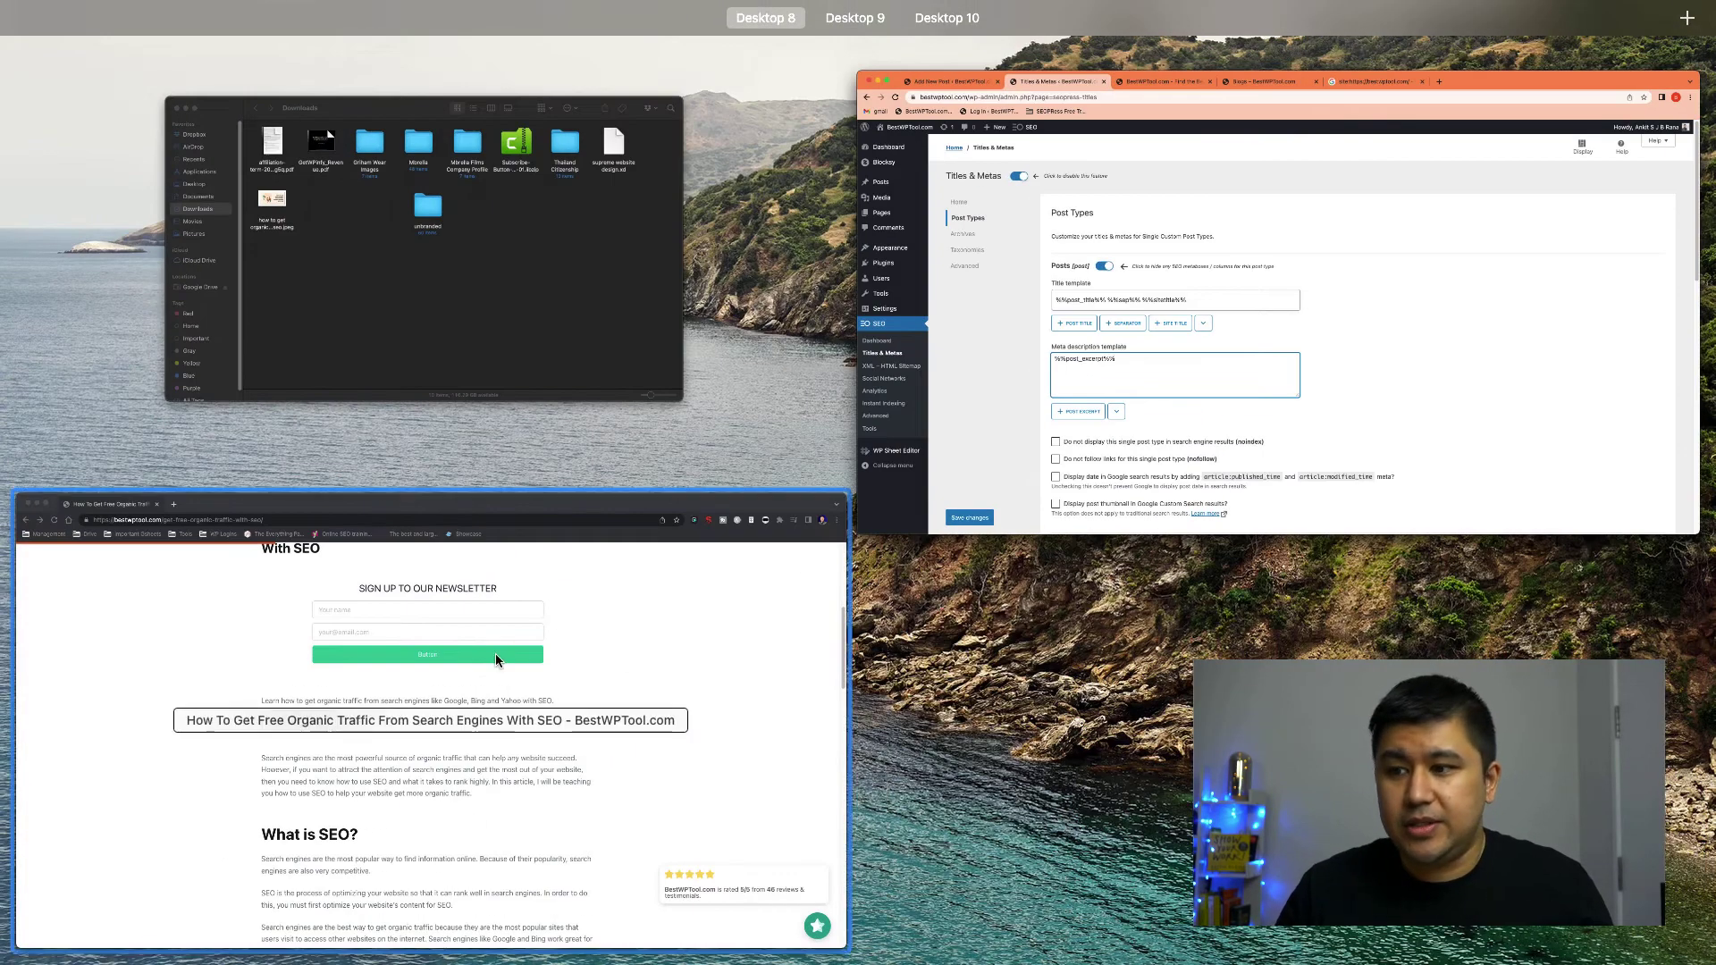
left_click(495, 653)
left_click(1411, 73)
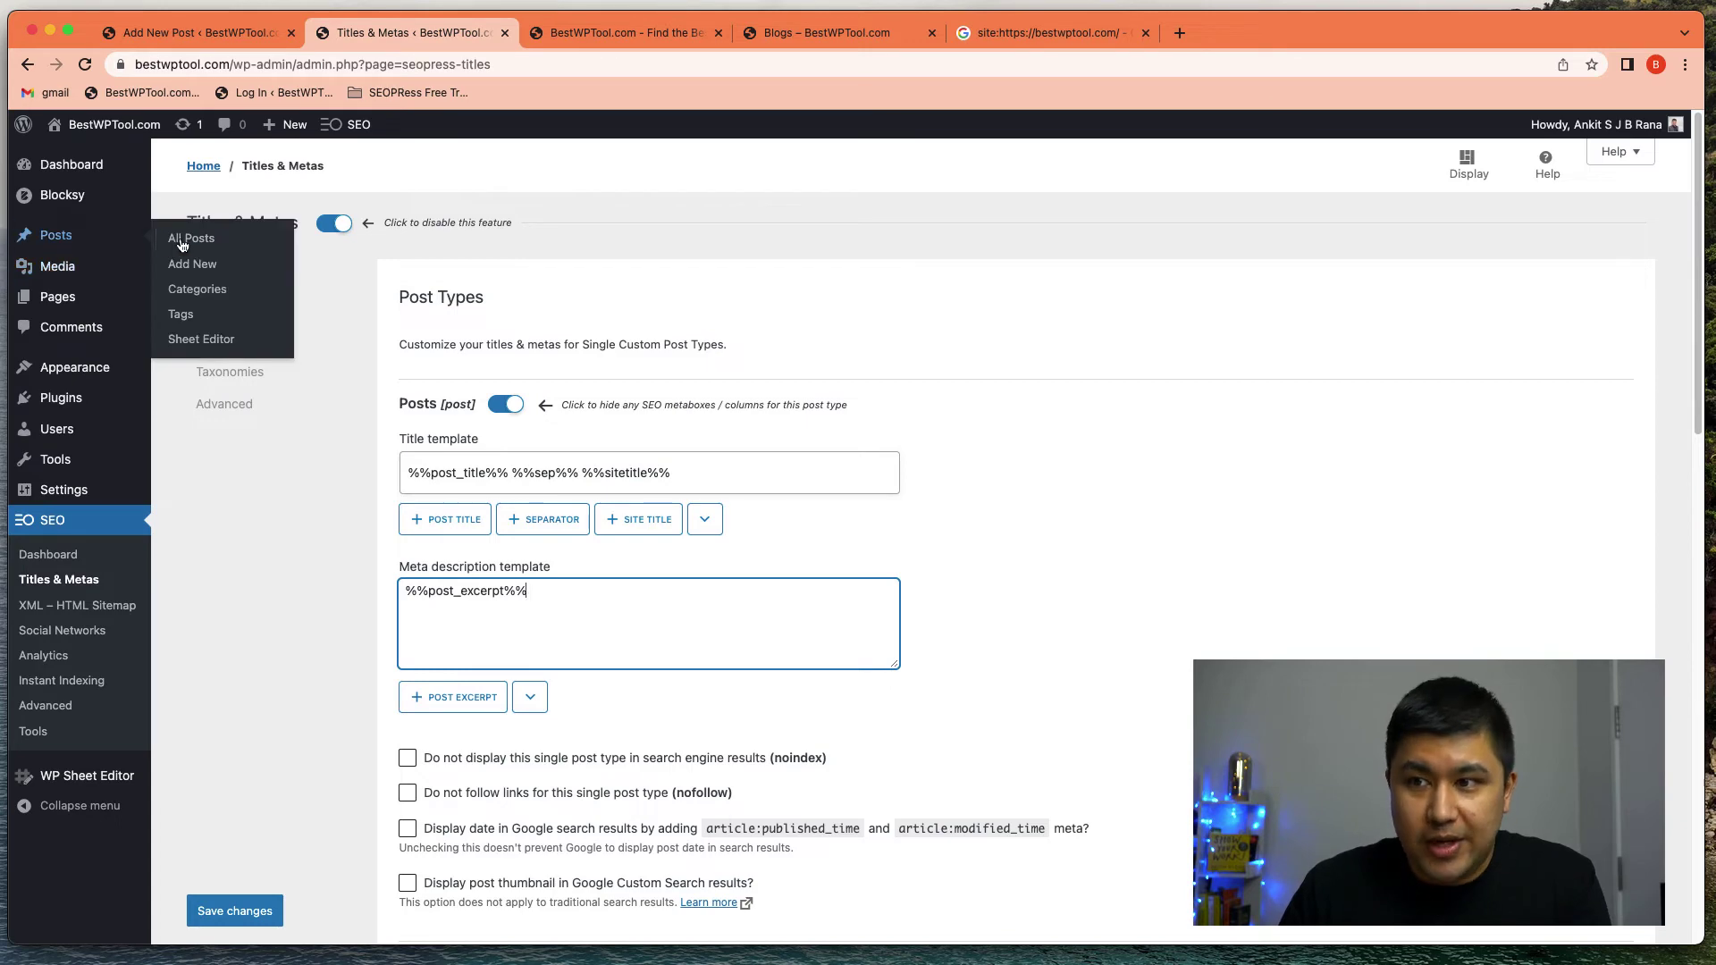
Step: Open the All Posts list showing the site's four posts
left_click(188, 239)
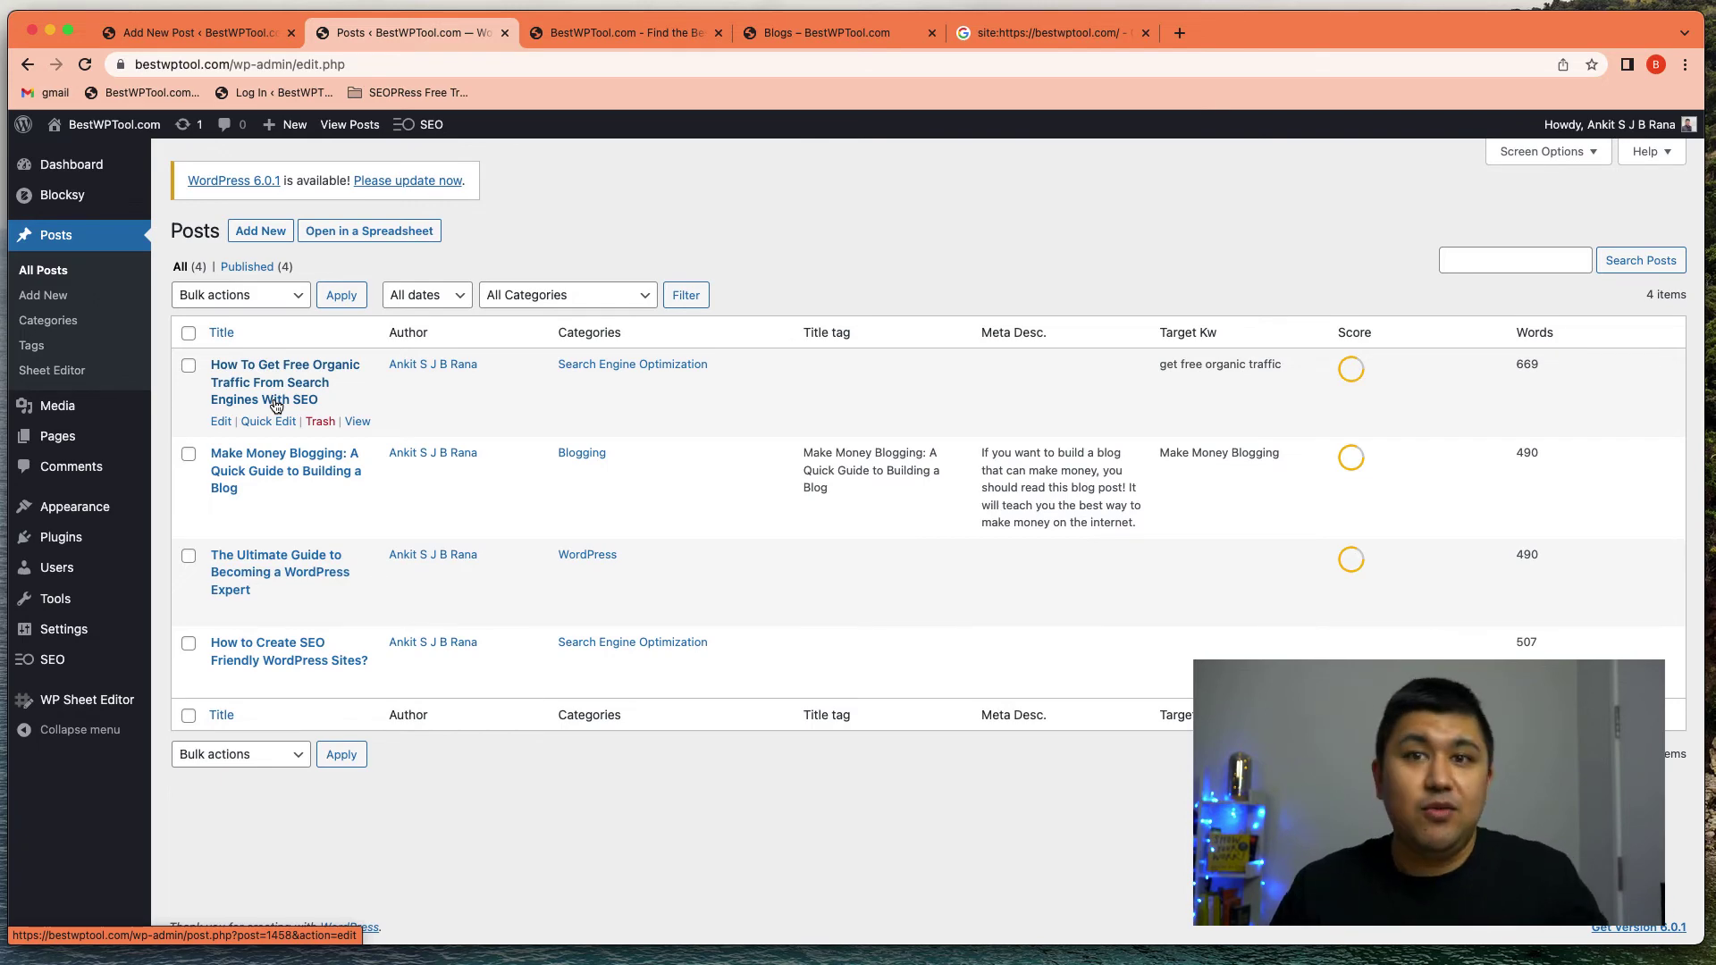
Step: Open the Marketing With WP homepage in a new tab from the second site's admin bar
key("ctrl+Right")
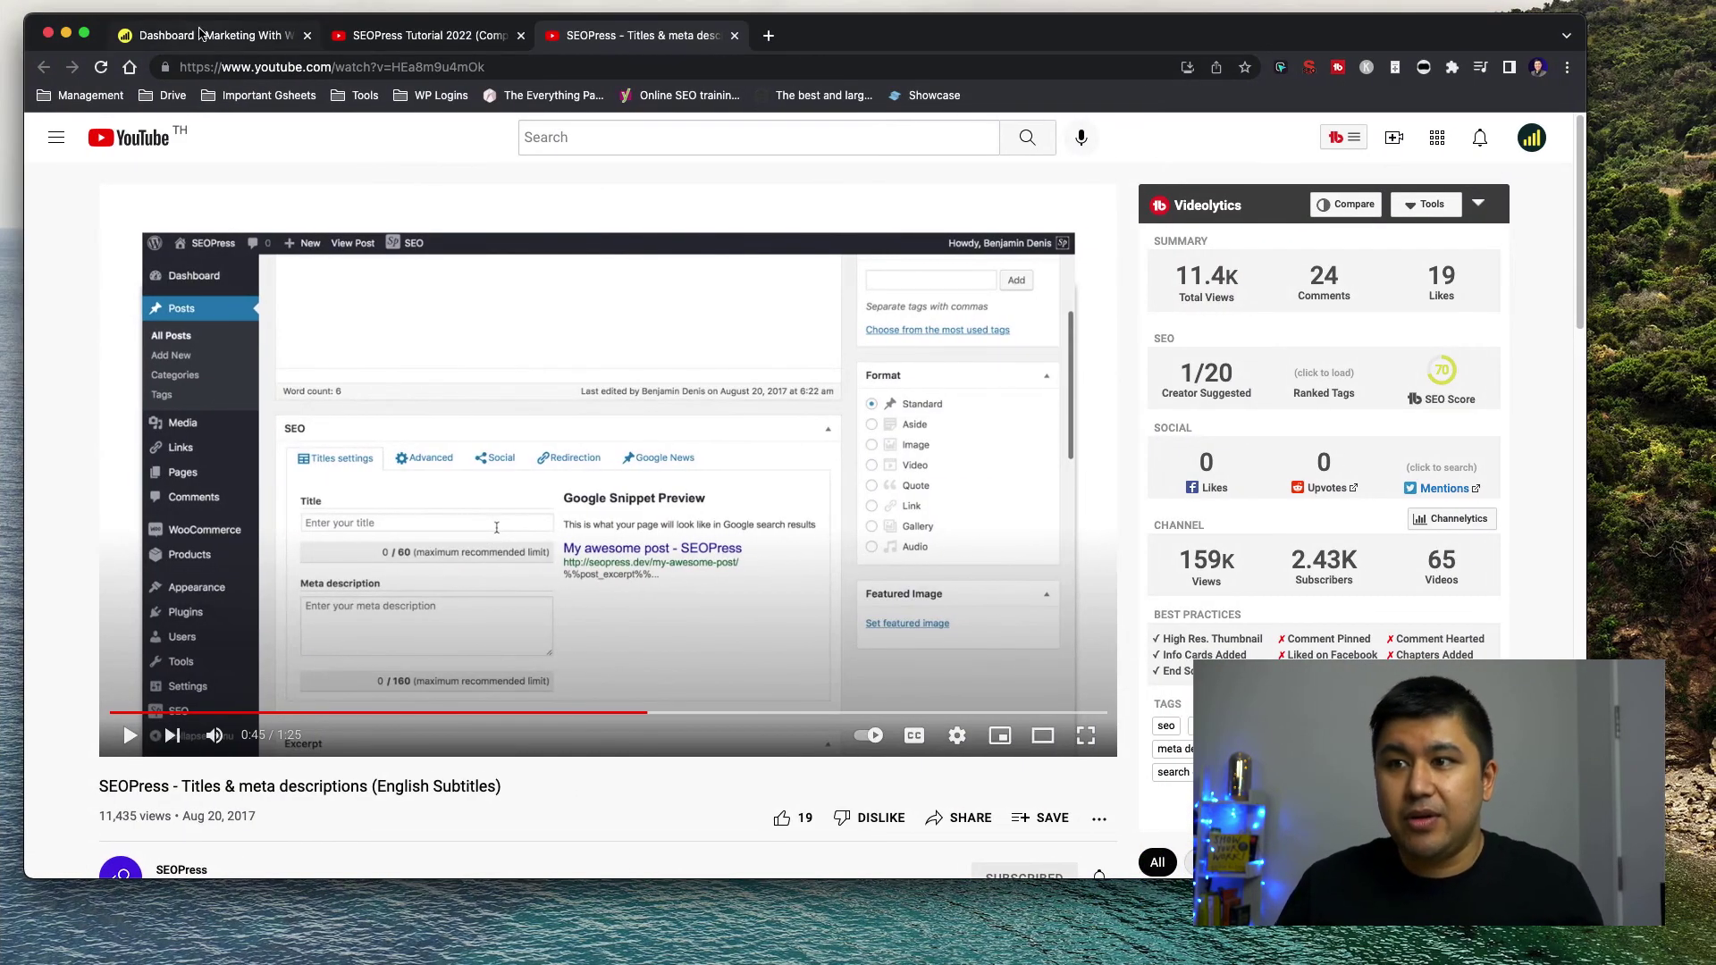
left_click(200, 35)
mouse_move(130, 127)
right_click(109, 158)
left_click(138, 170)
left_click(398, 36)
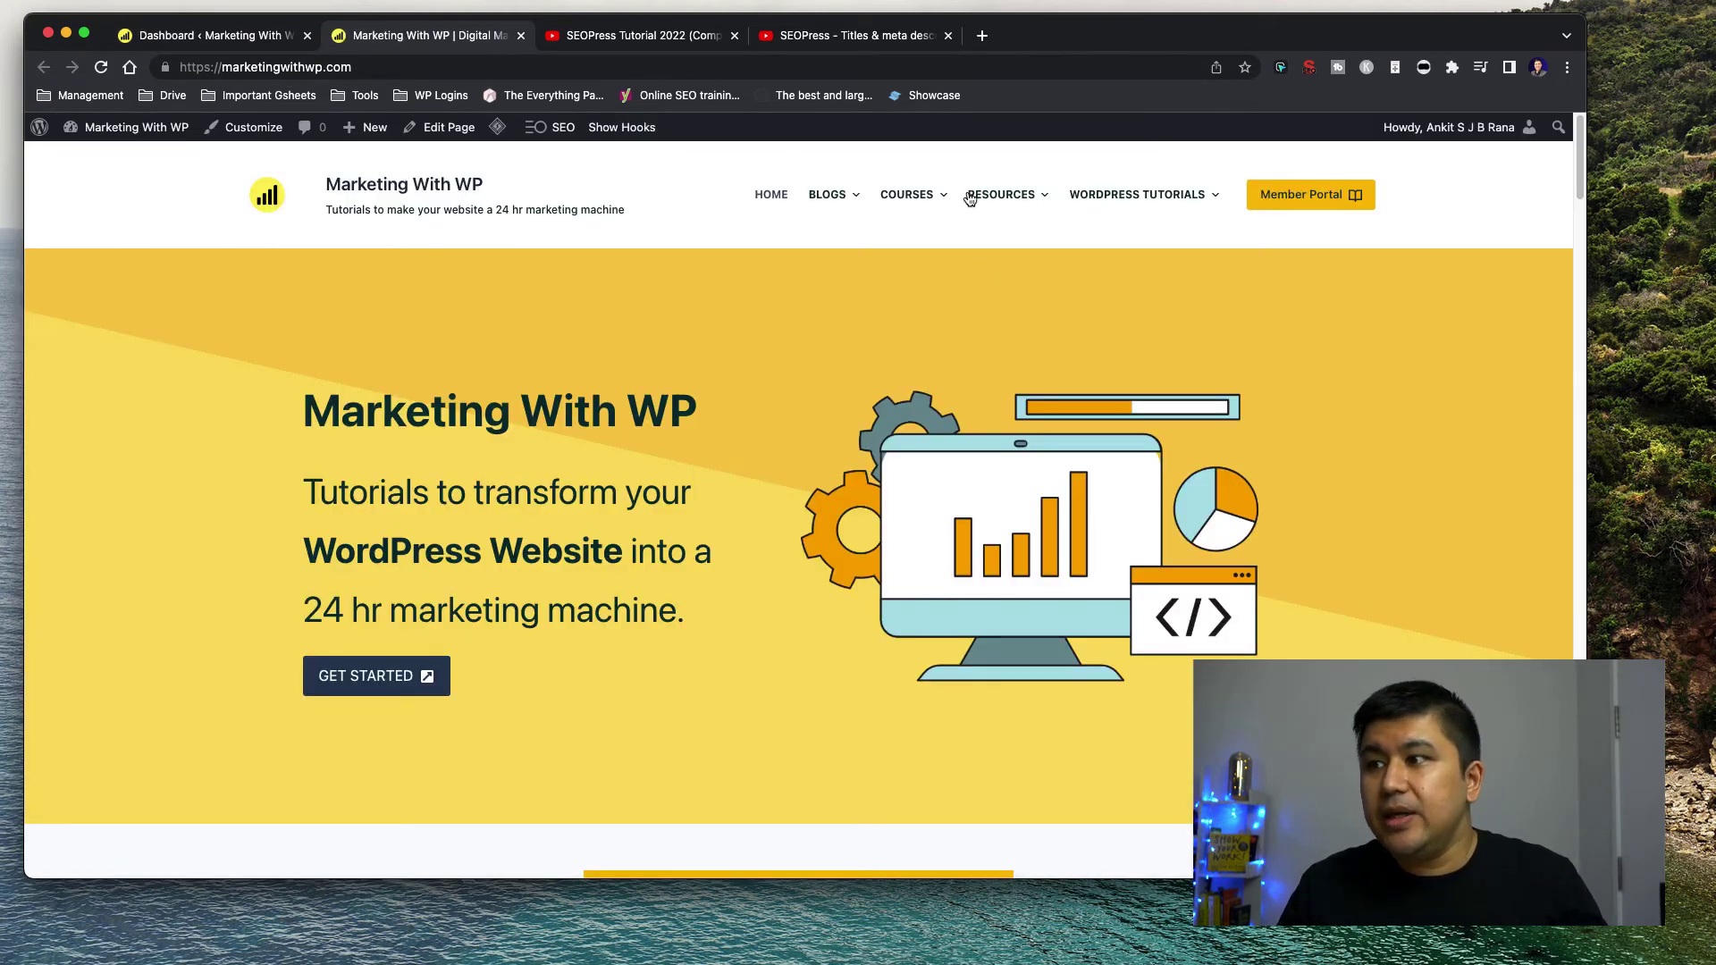
Step: Preview the homepage's Resources > Apps menu, then go back to the site's dashboard
mouse_move(1006, 196)
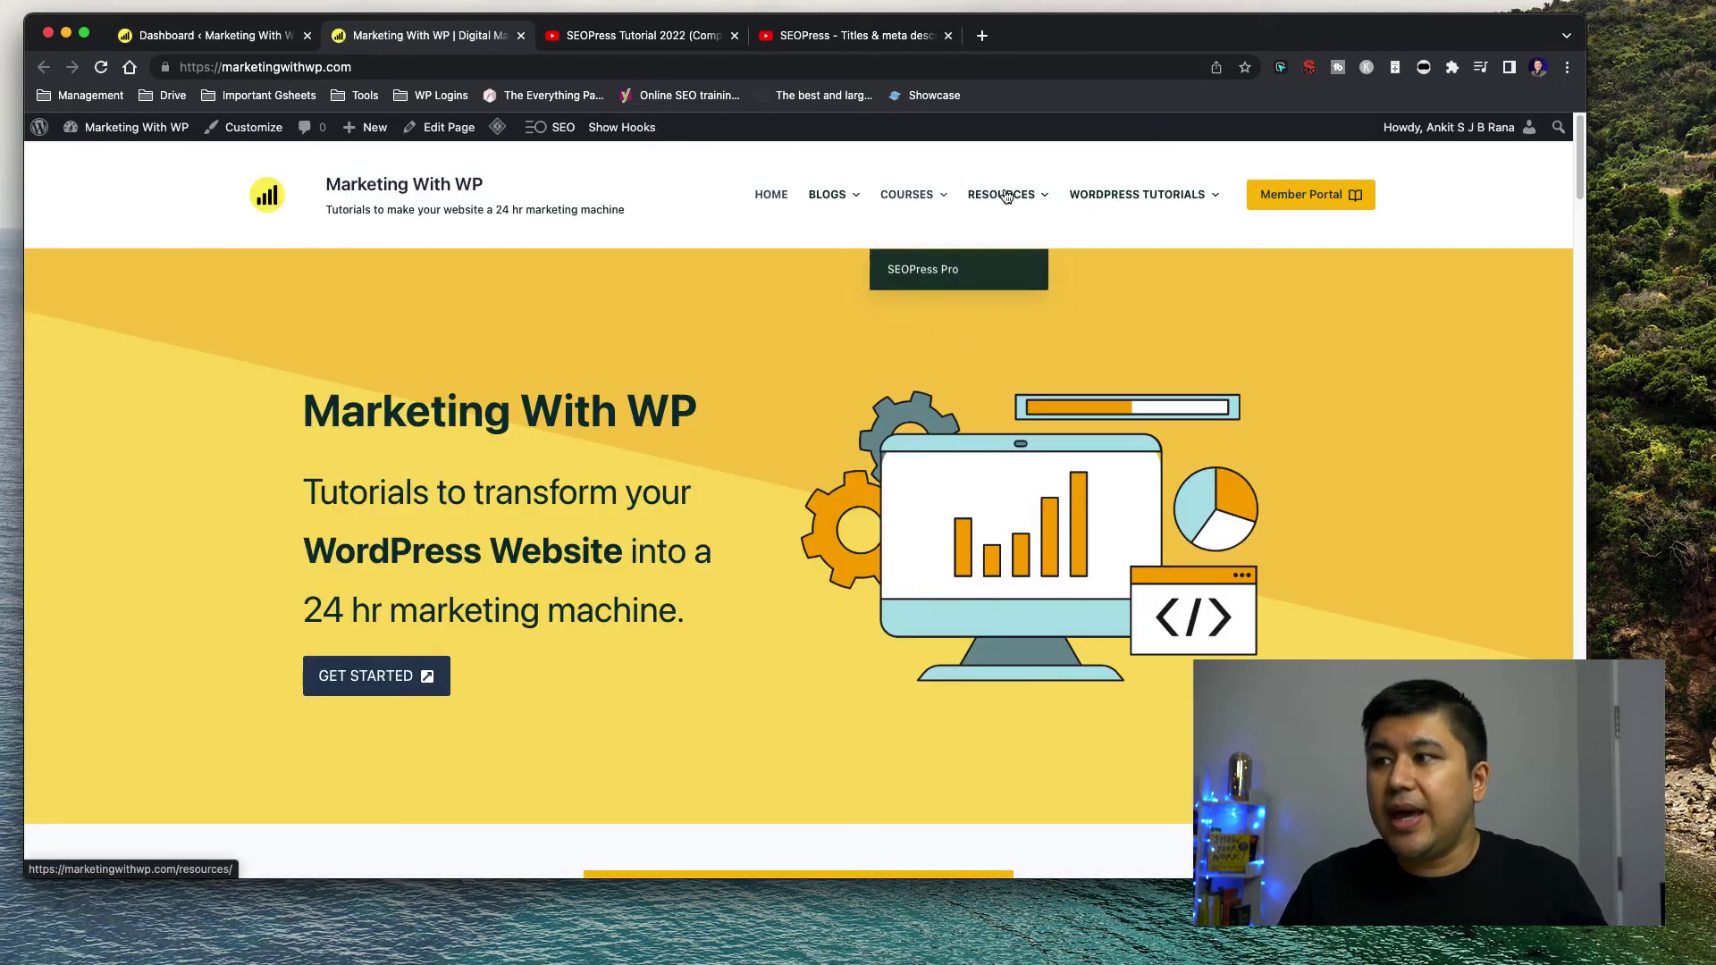
mouse_move(1109, 269)
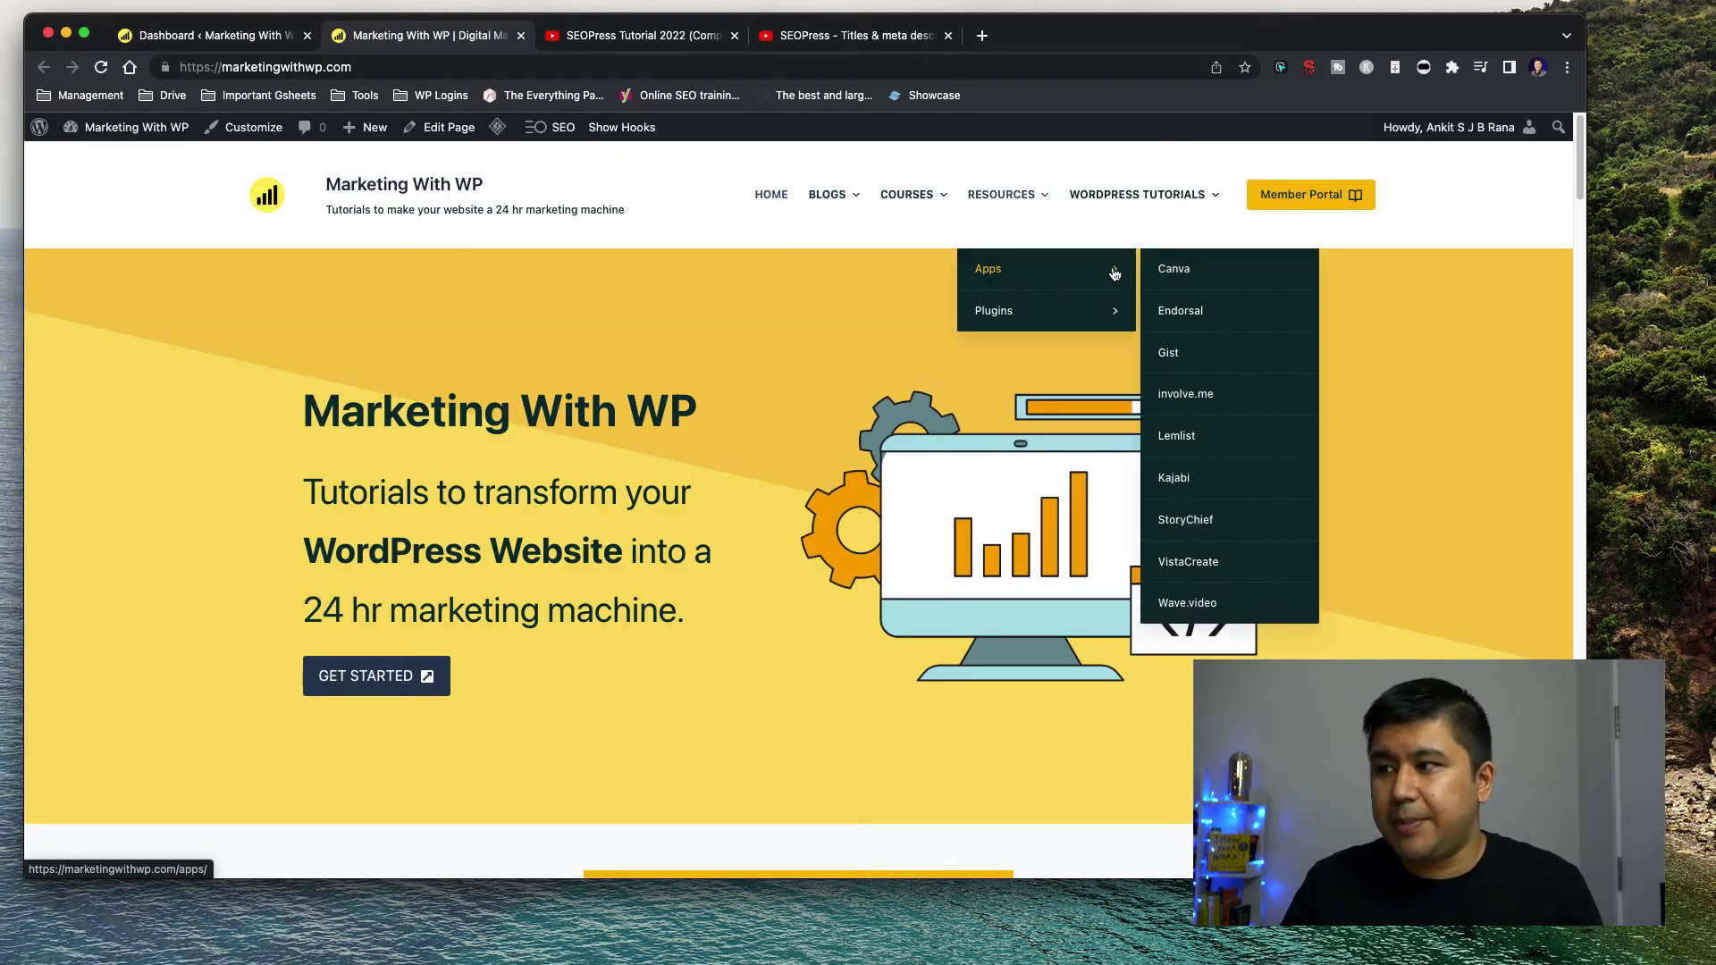
mouse_move(1091, 310)
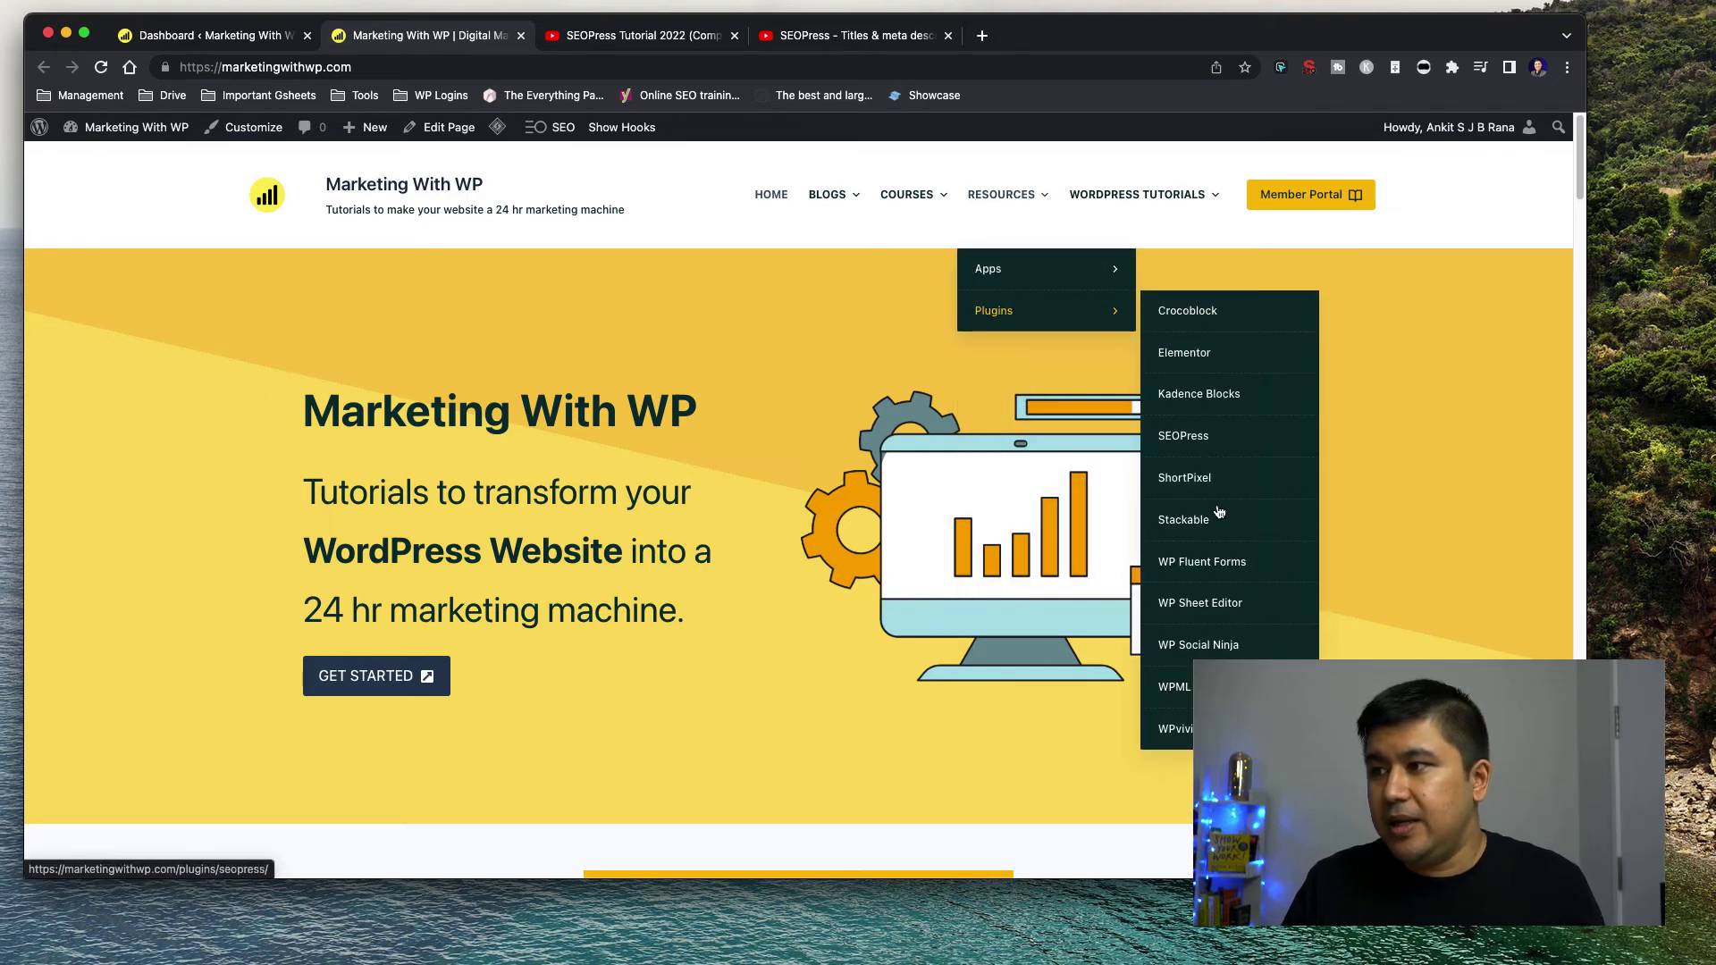
left_click(184, 35)
Step: Browse the 15 Apps posts, then go to SEO > Titles & Metas
mouse_move(71, 303)
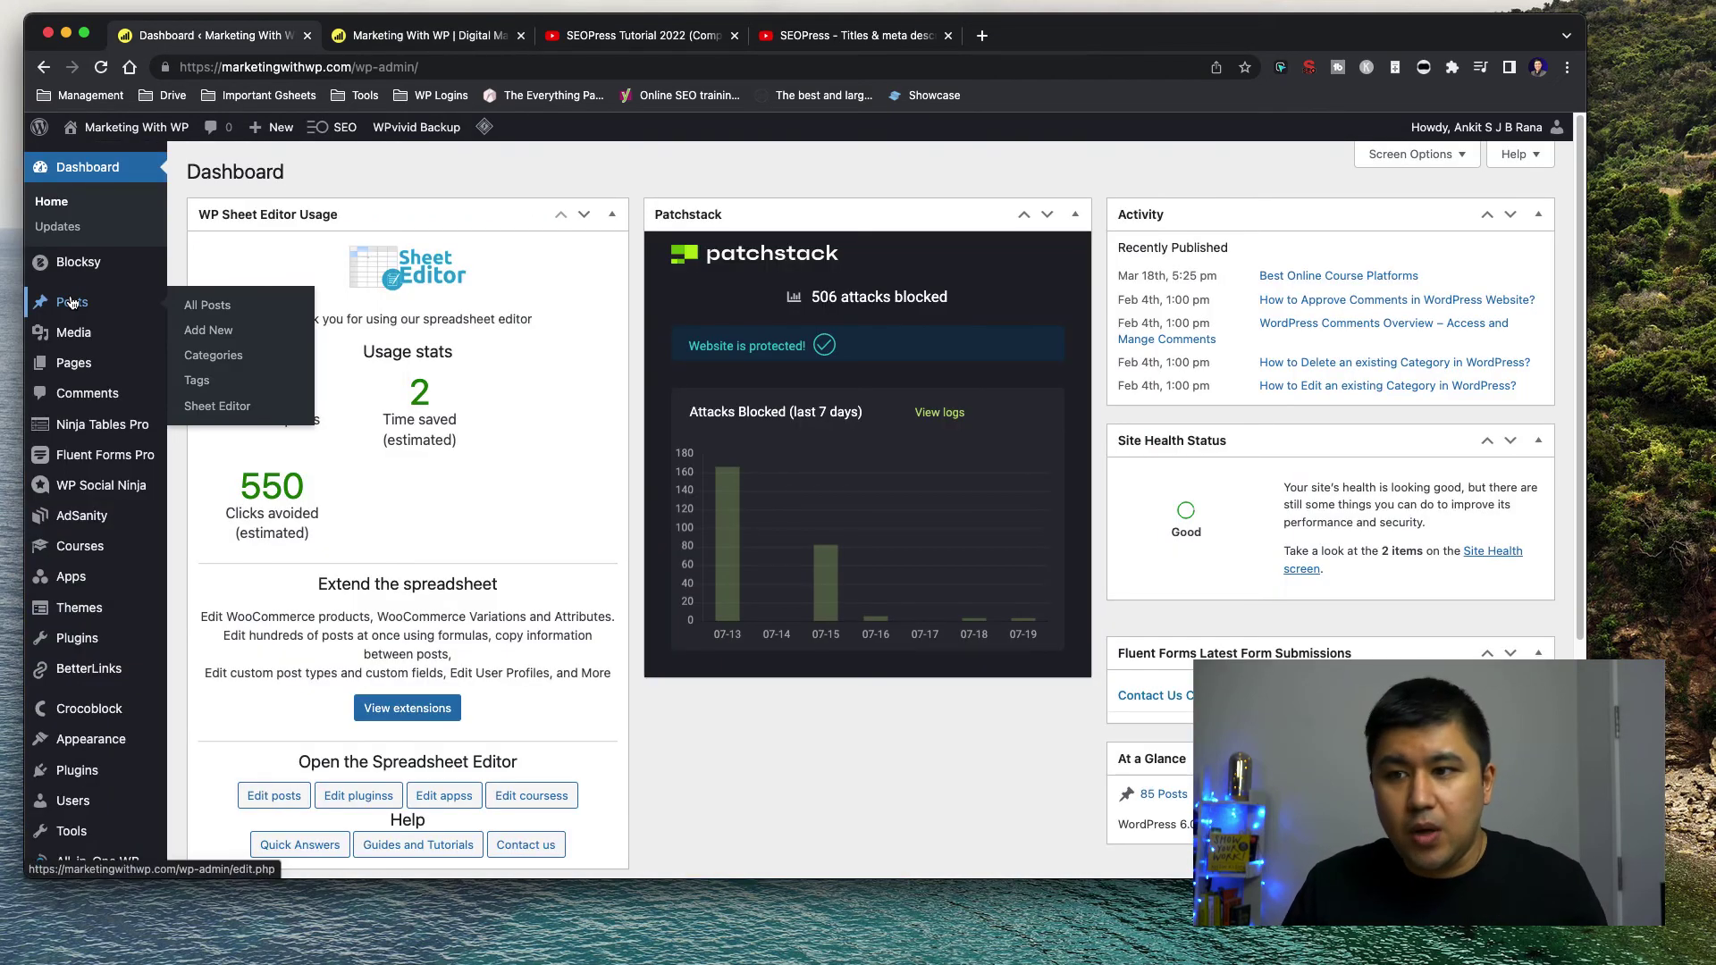
left_click(198, 579)
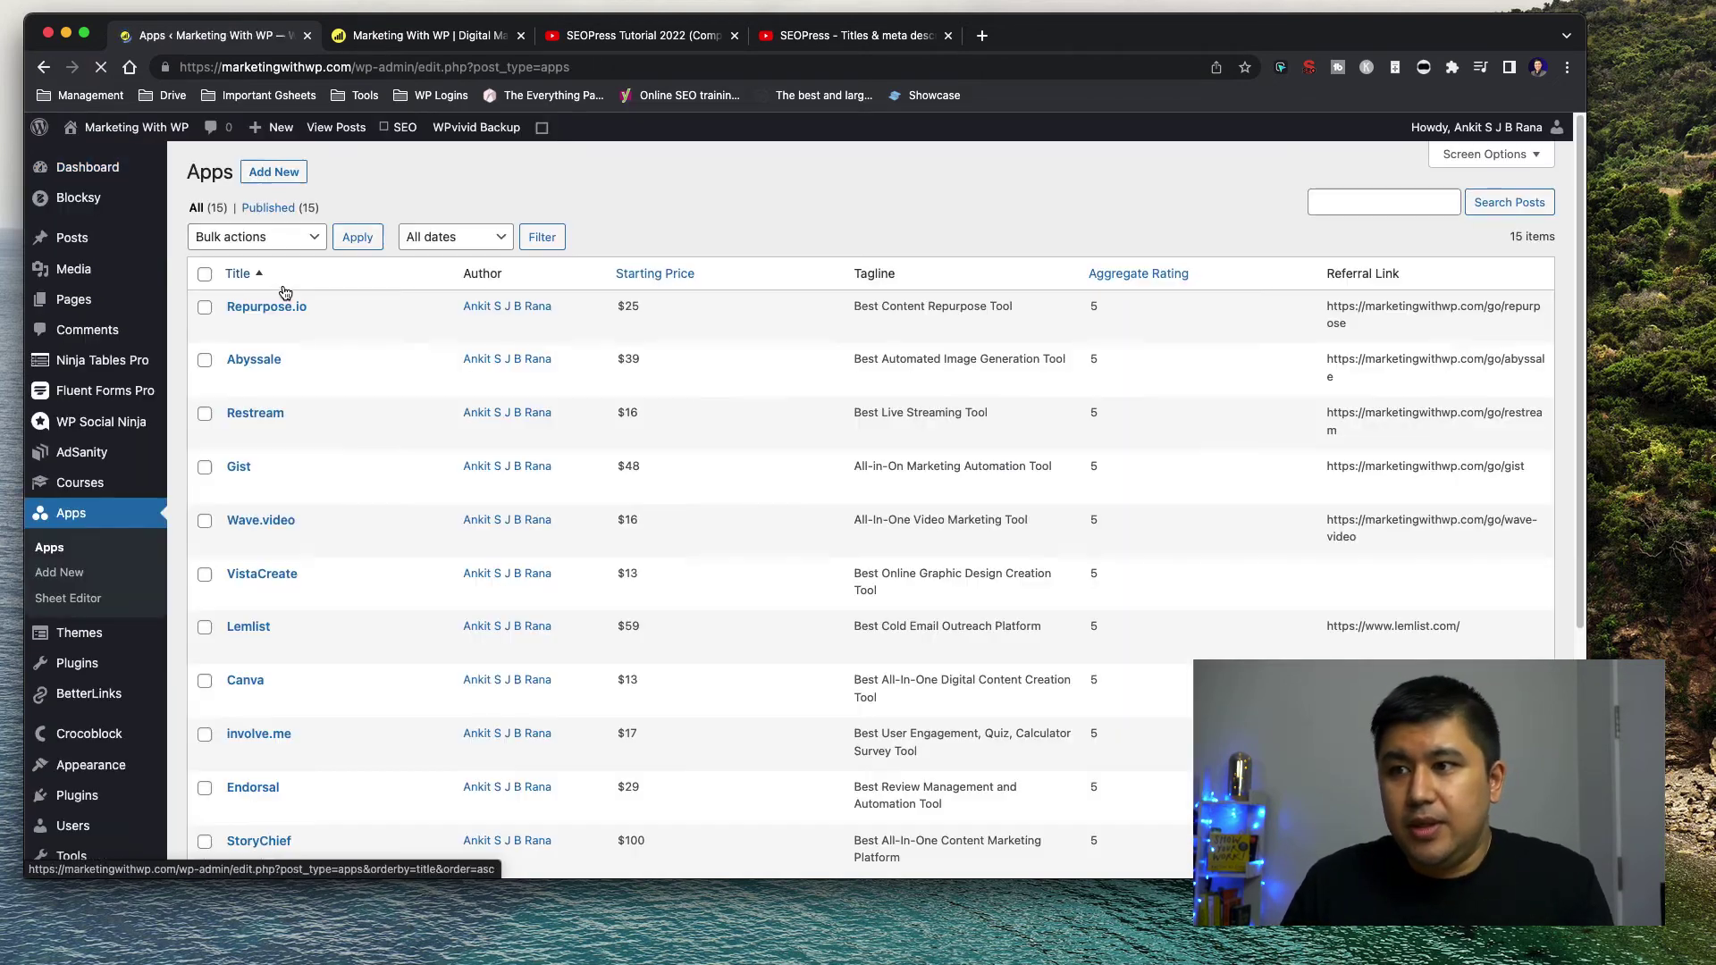
scroll(937, 302, "down", 5)
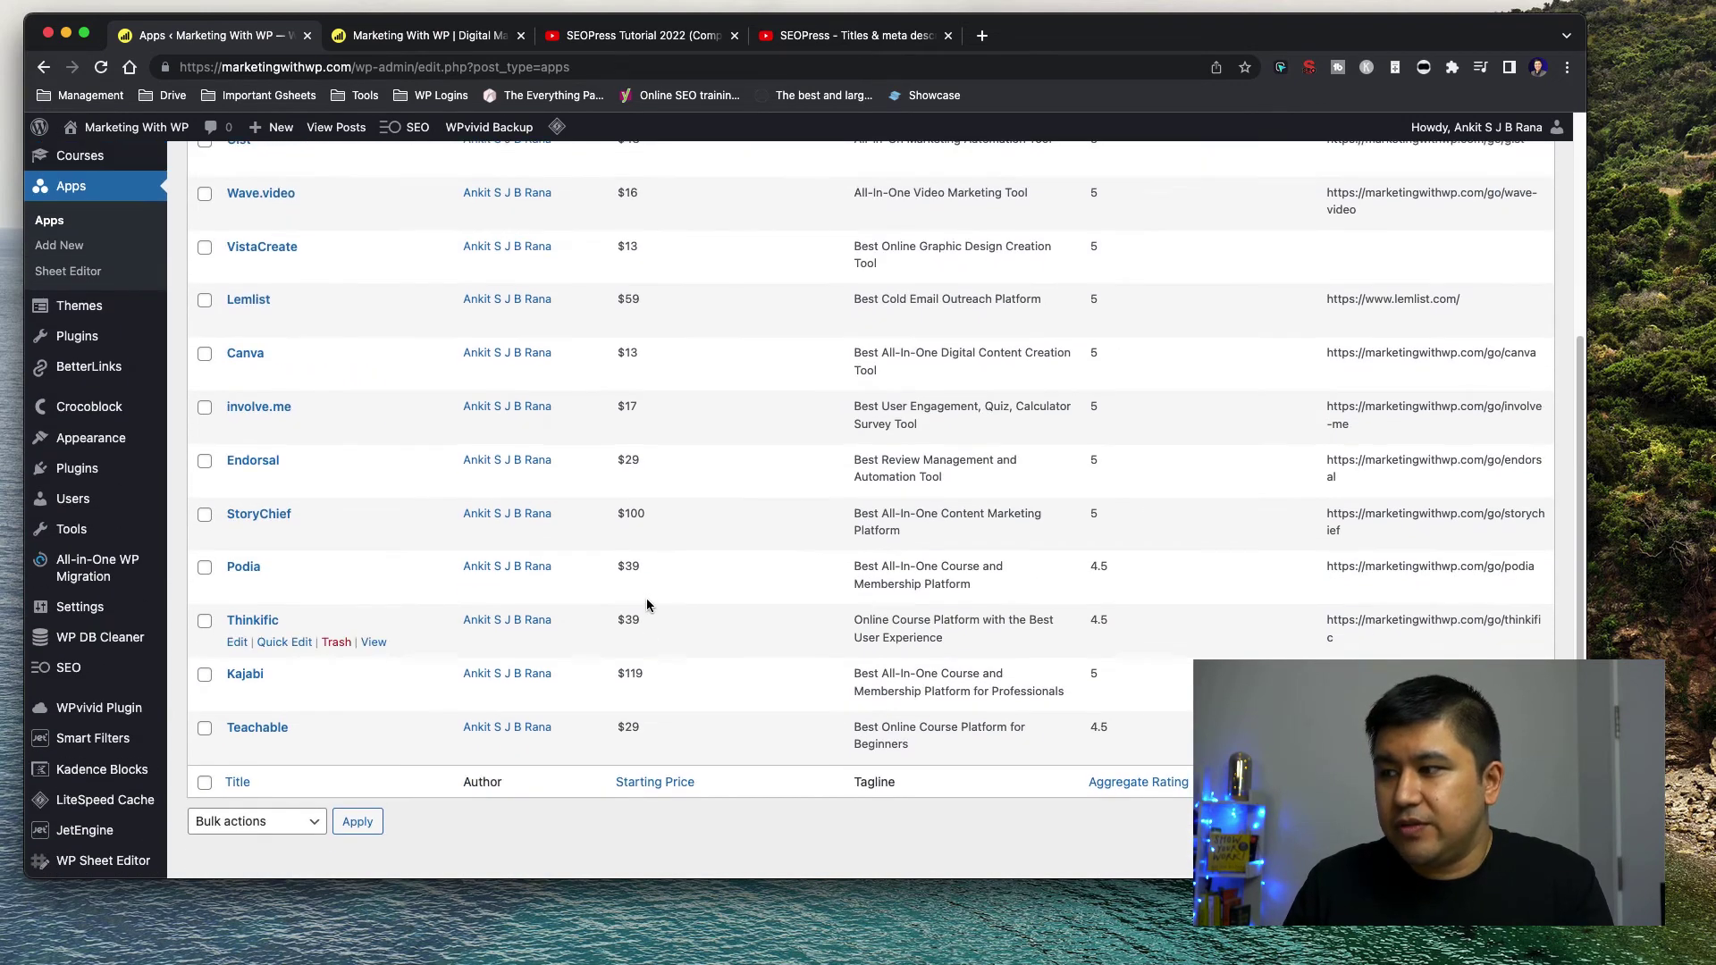
scroll(646, 598, "up", 5)
mouse_move(409, 136)
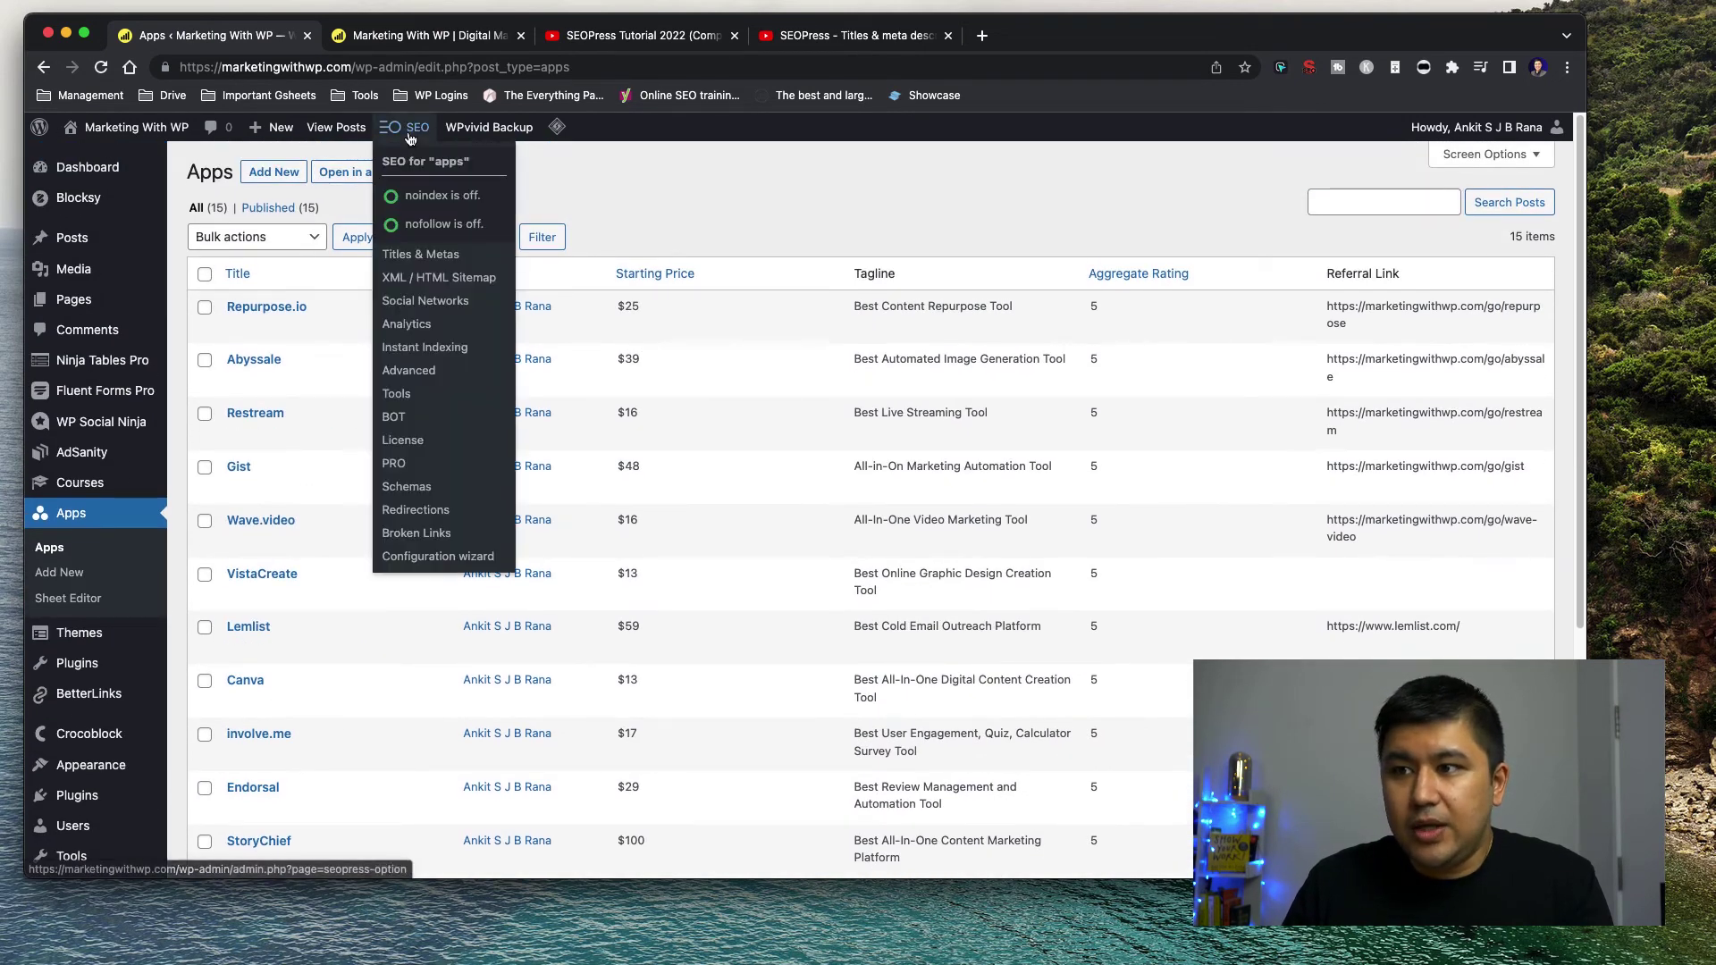
left_click(415, 256)
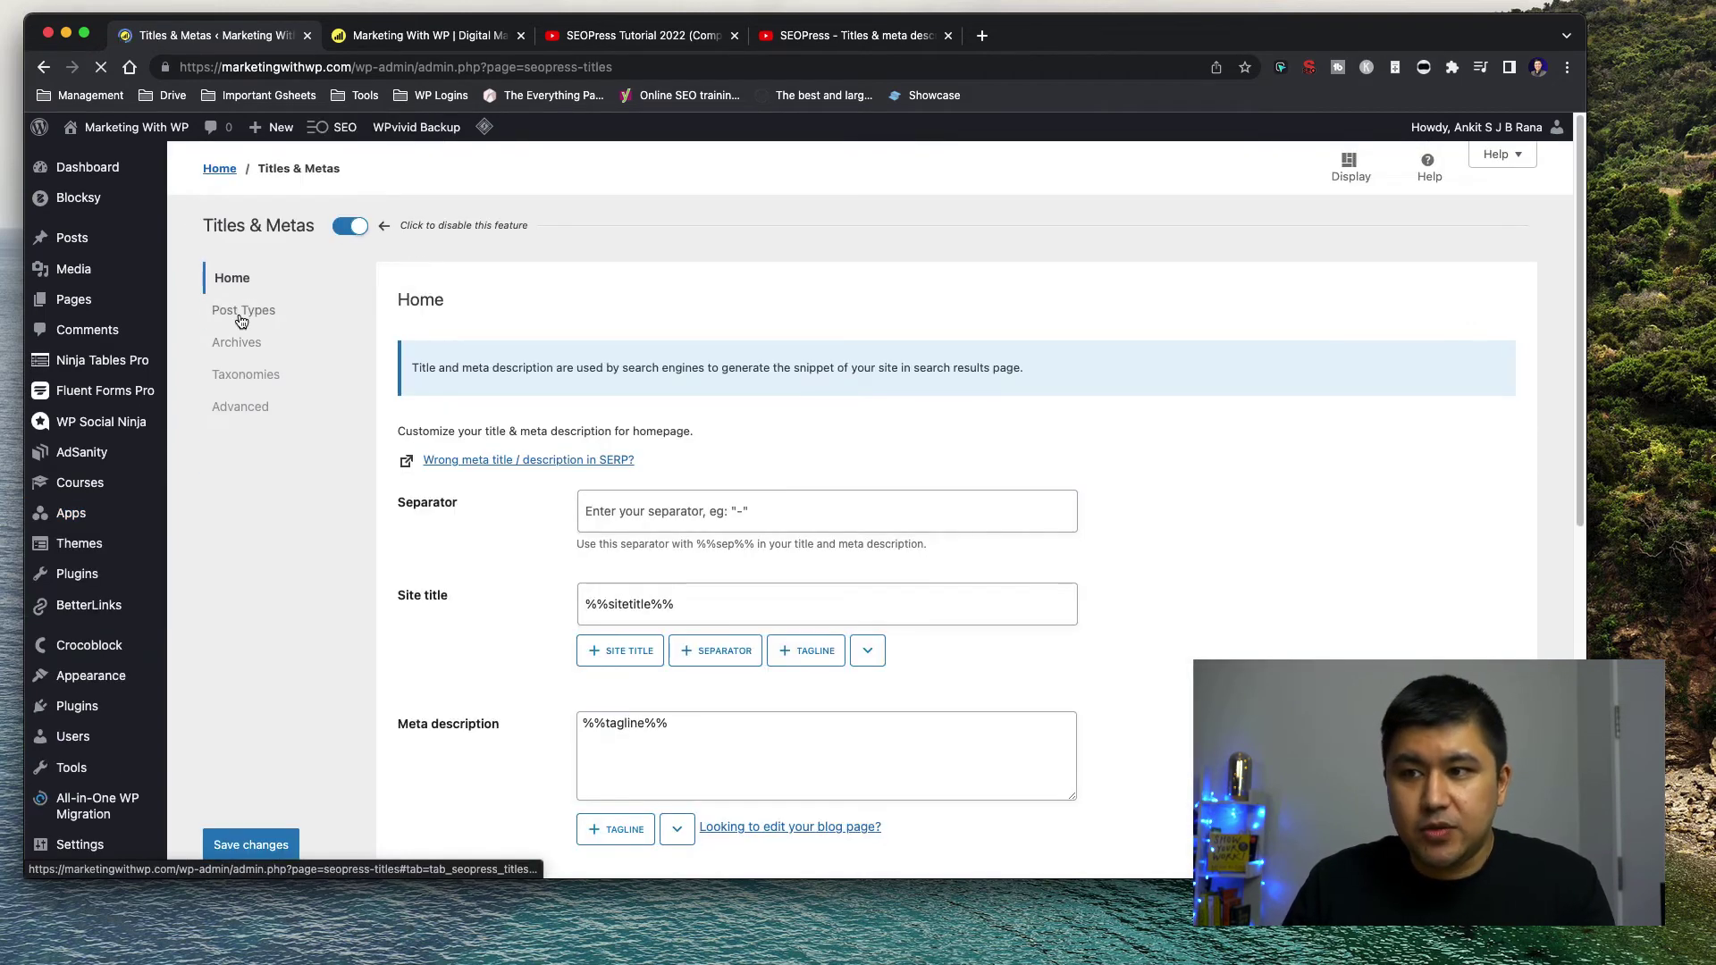
Step: Locate the Apps title and description templates under Post Types, then return to the homepage
left_click(241, 313)
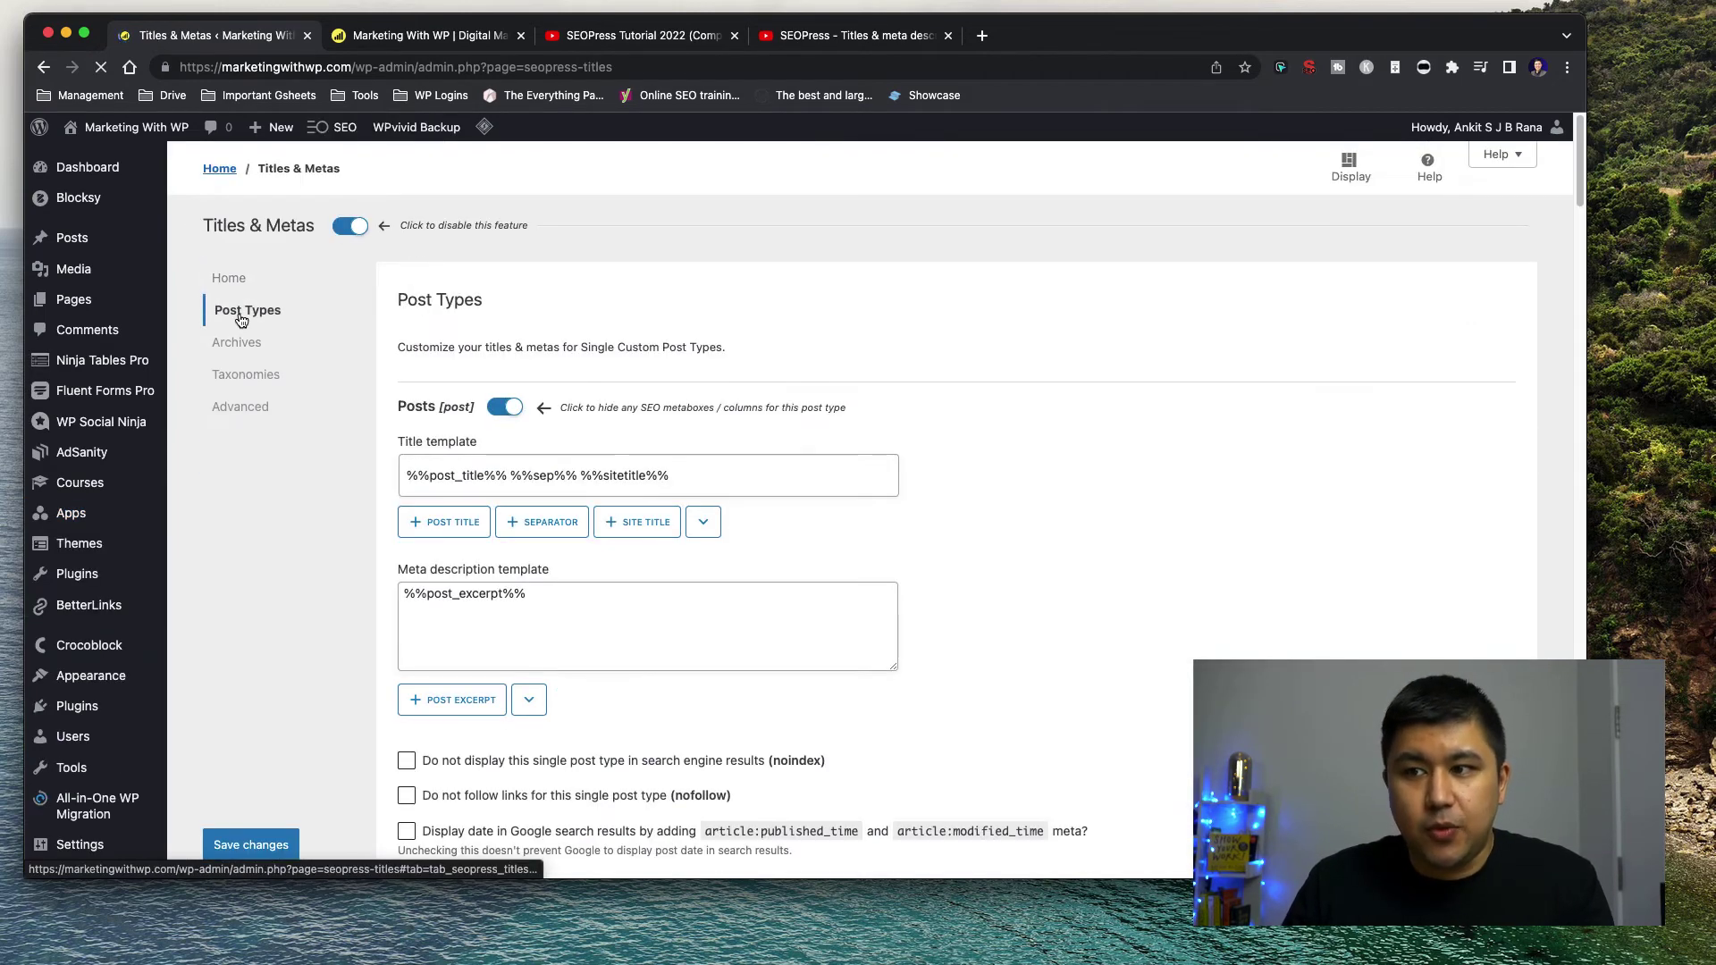
key("super+f")
type("apps")
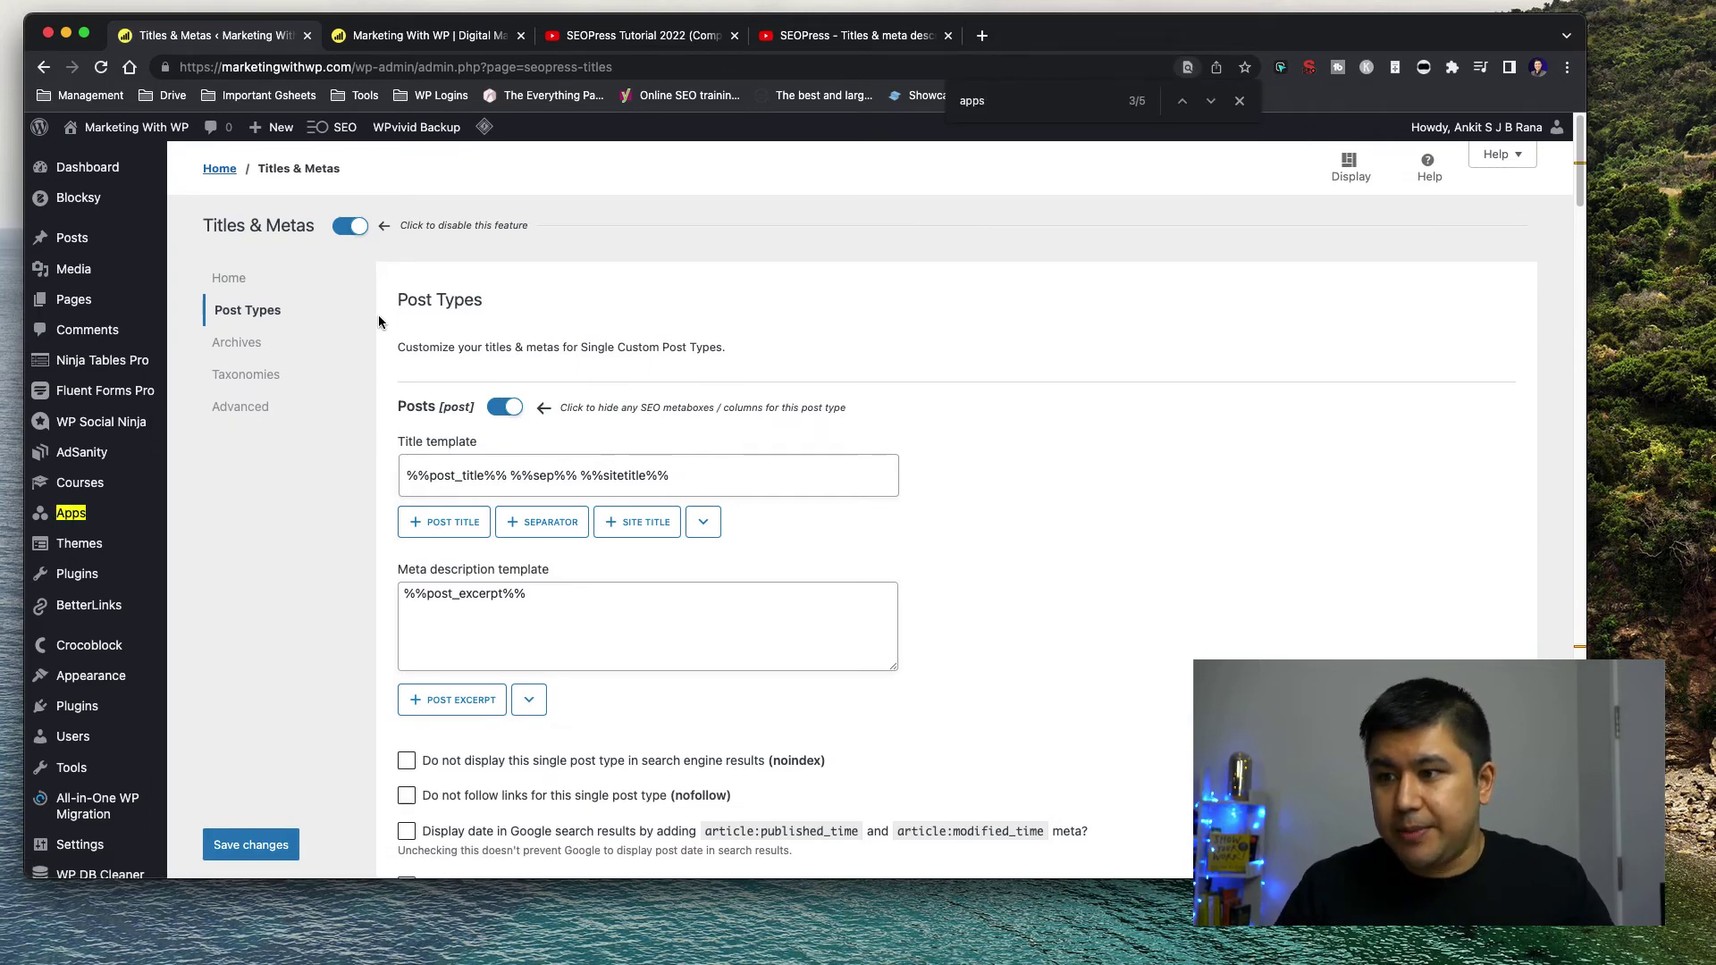
key("Return")
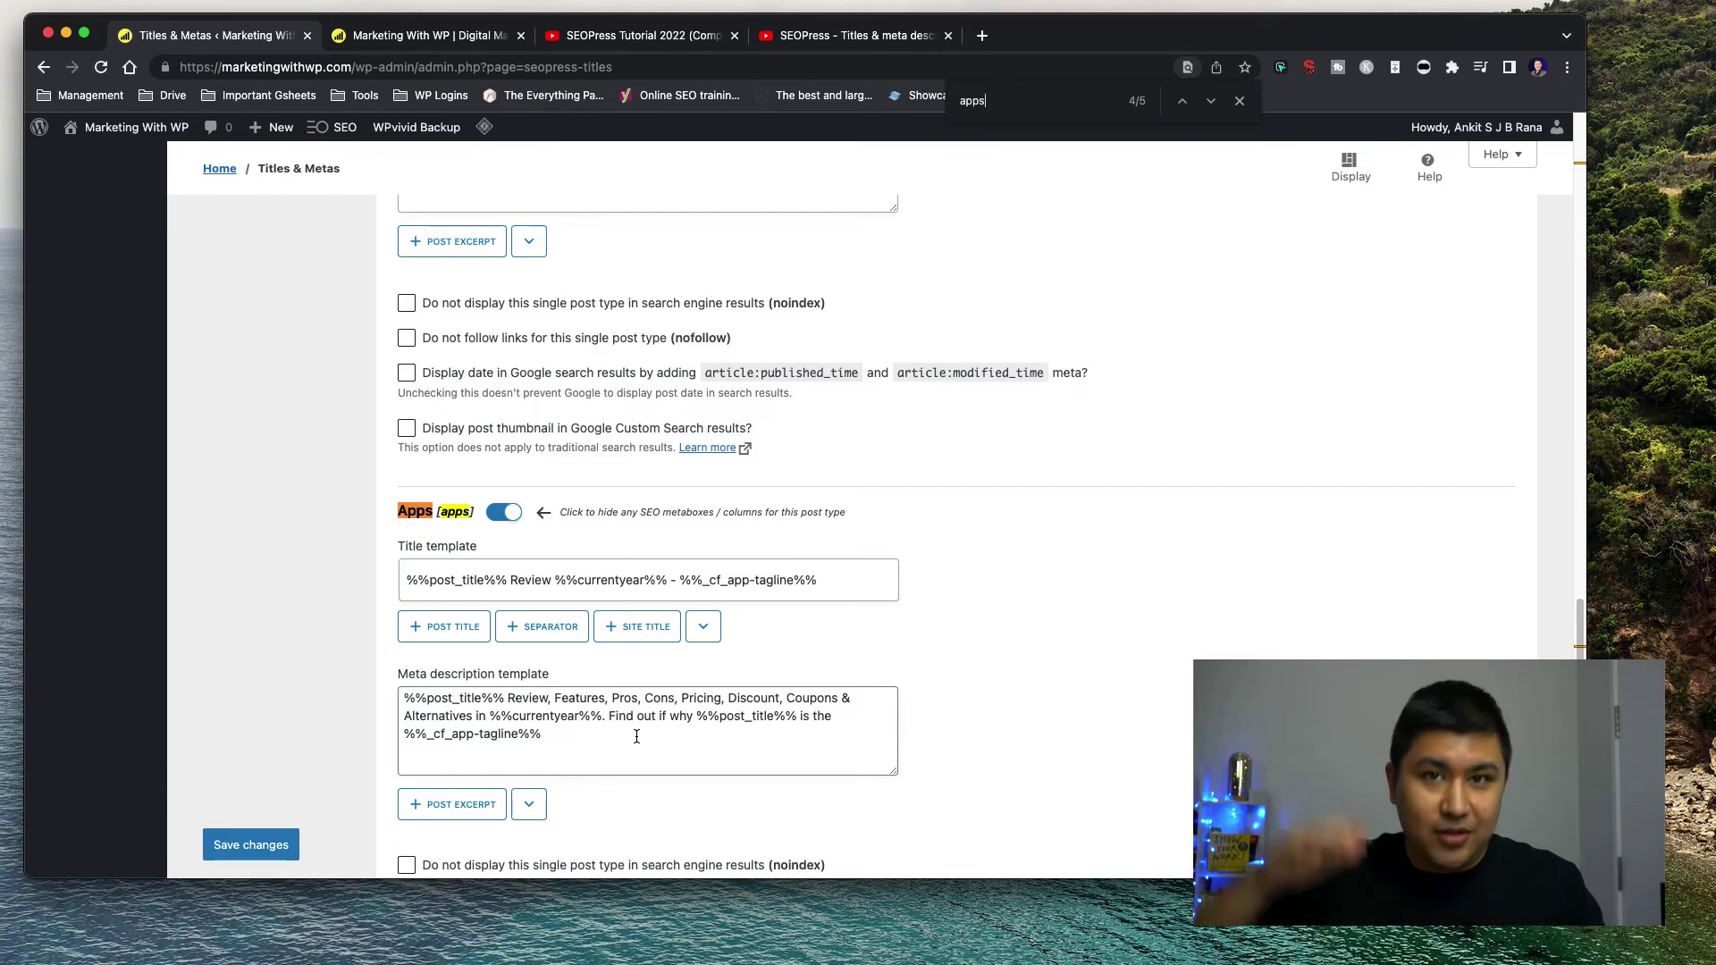
left_click(451, 36)
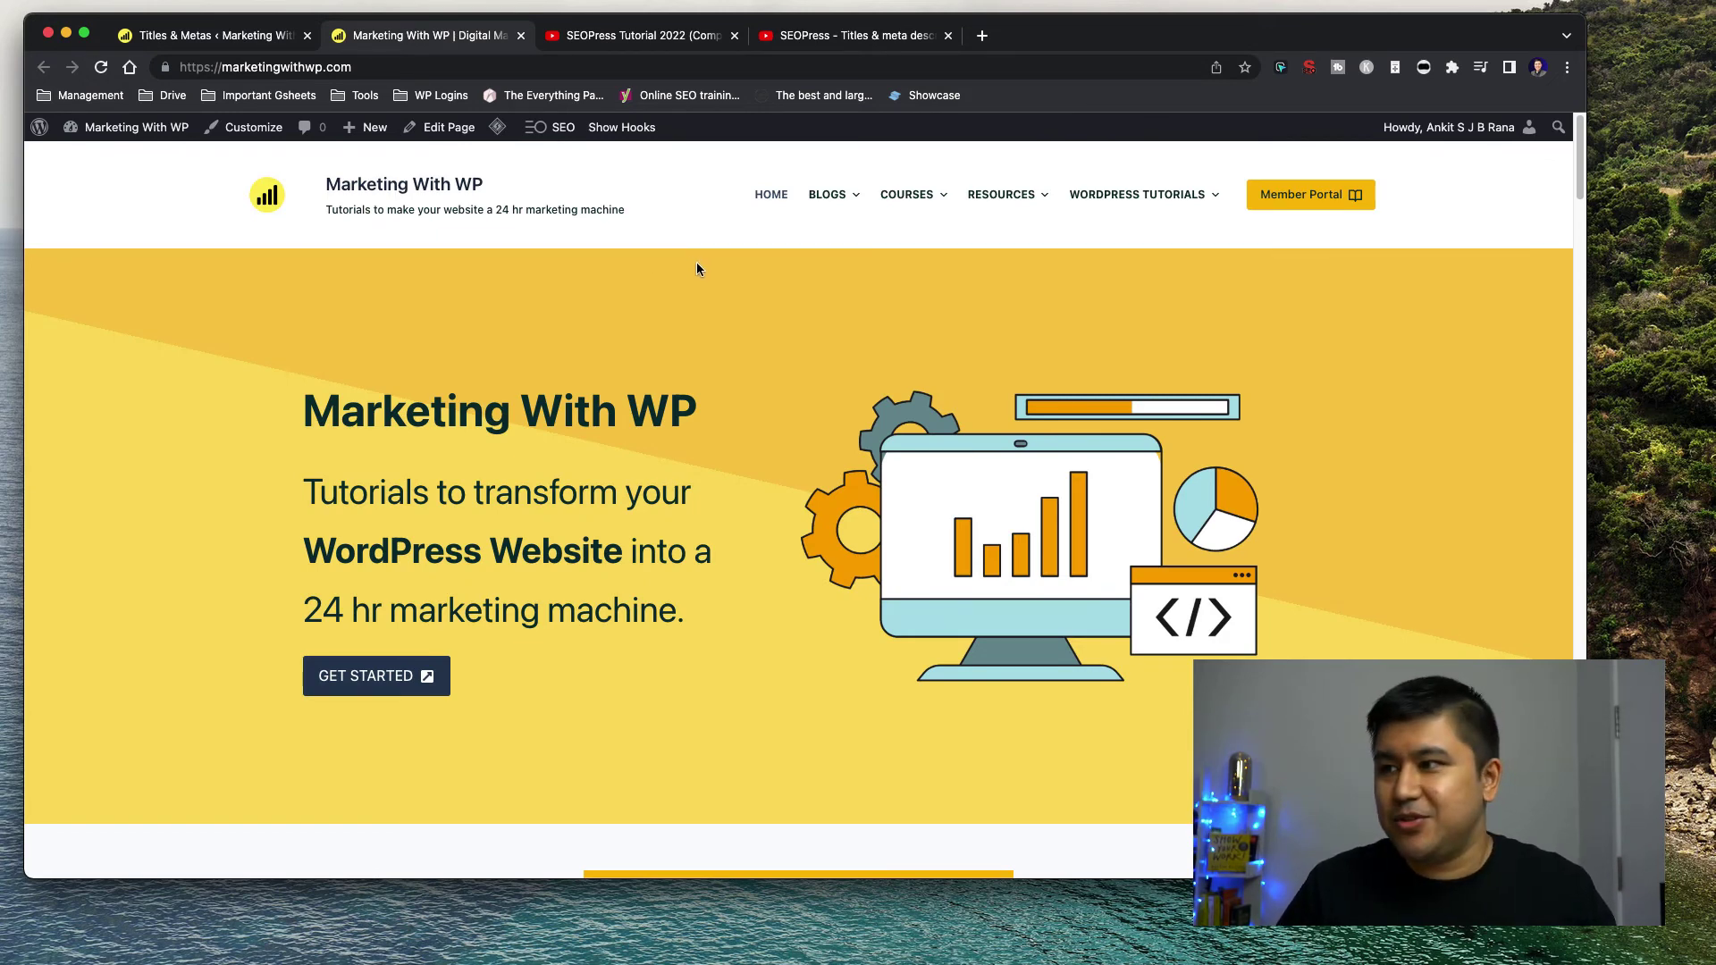
Step: Open the Canva app page, verify its template-generated description in the SEO popup, then return to the templates
mouse_move(999, 195)
mouse_move(1047, 321)
mouse_move(1082, 272)
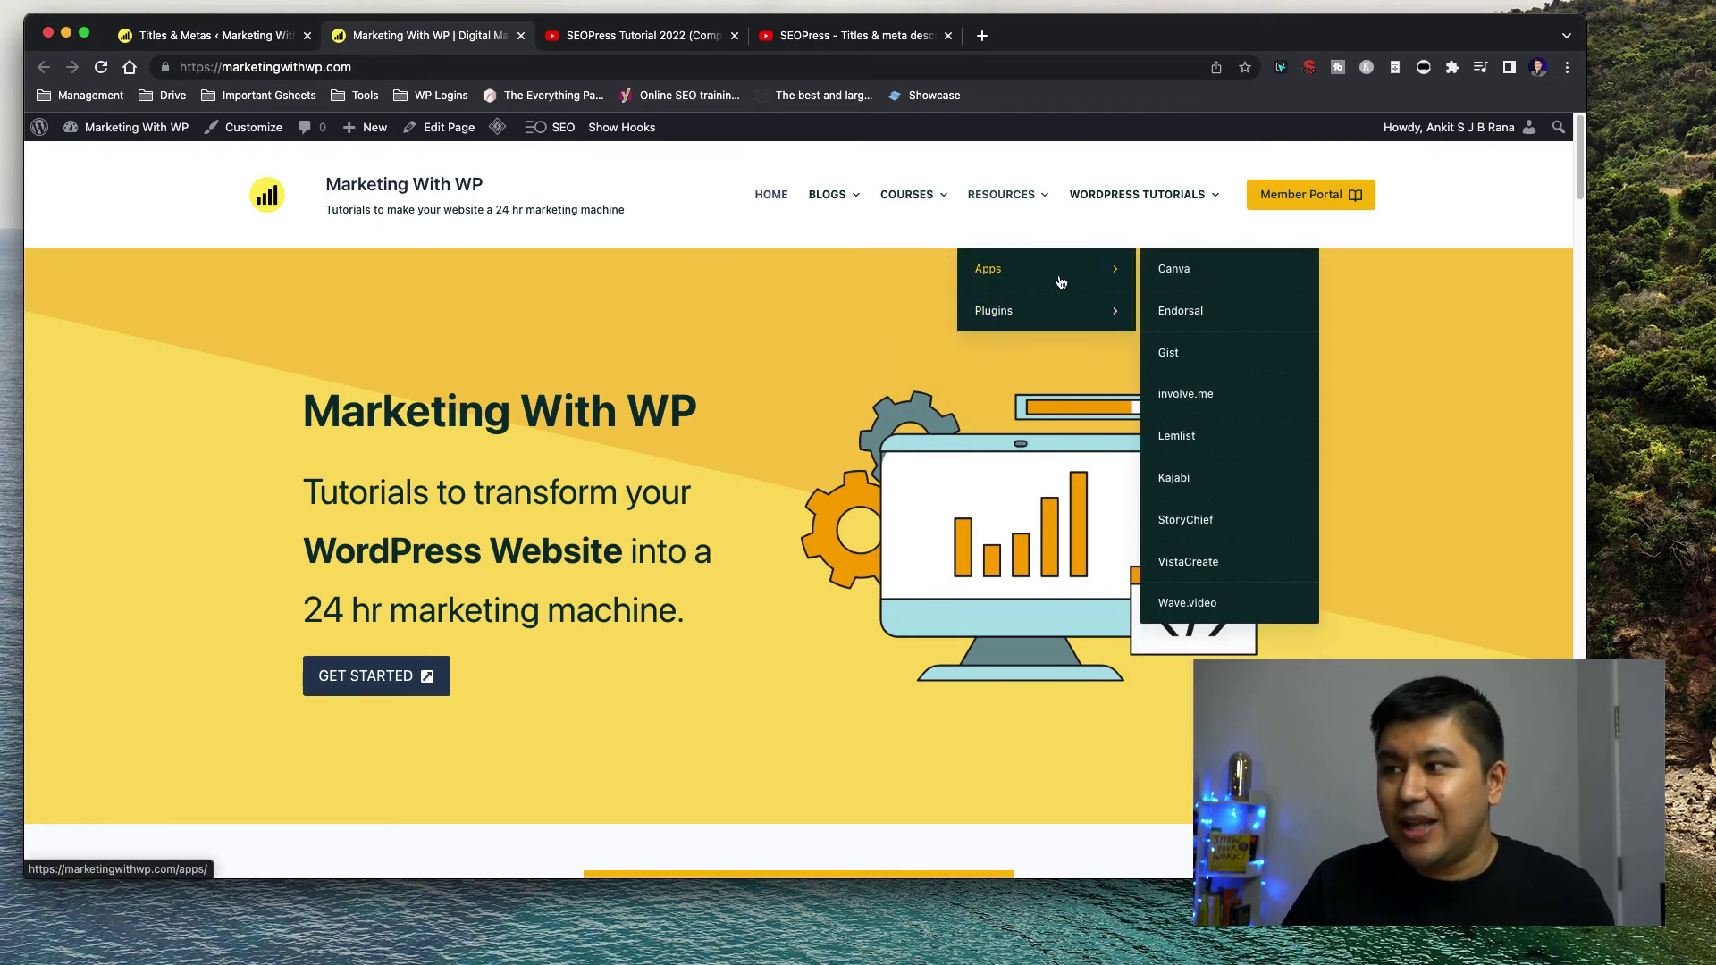
left_click(1178, 272)
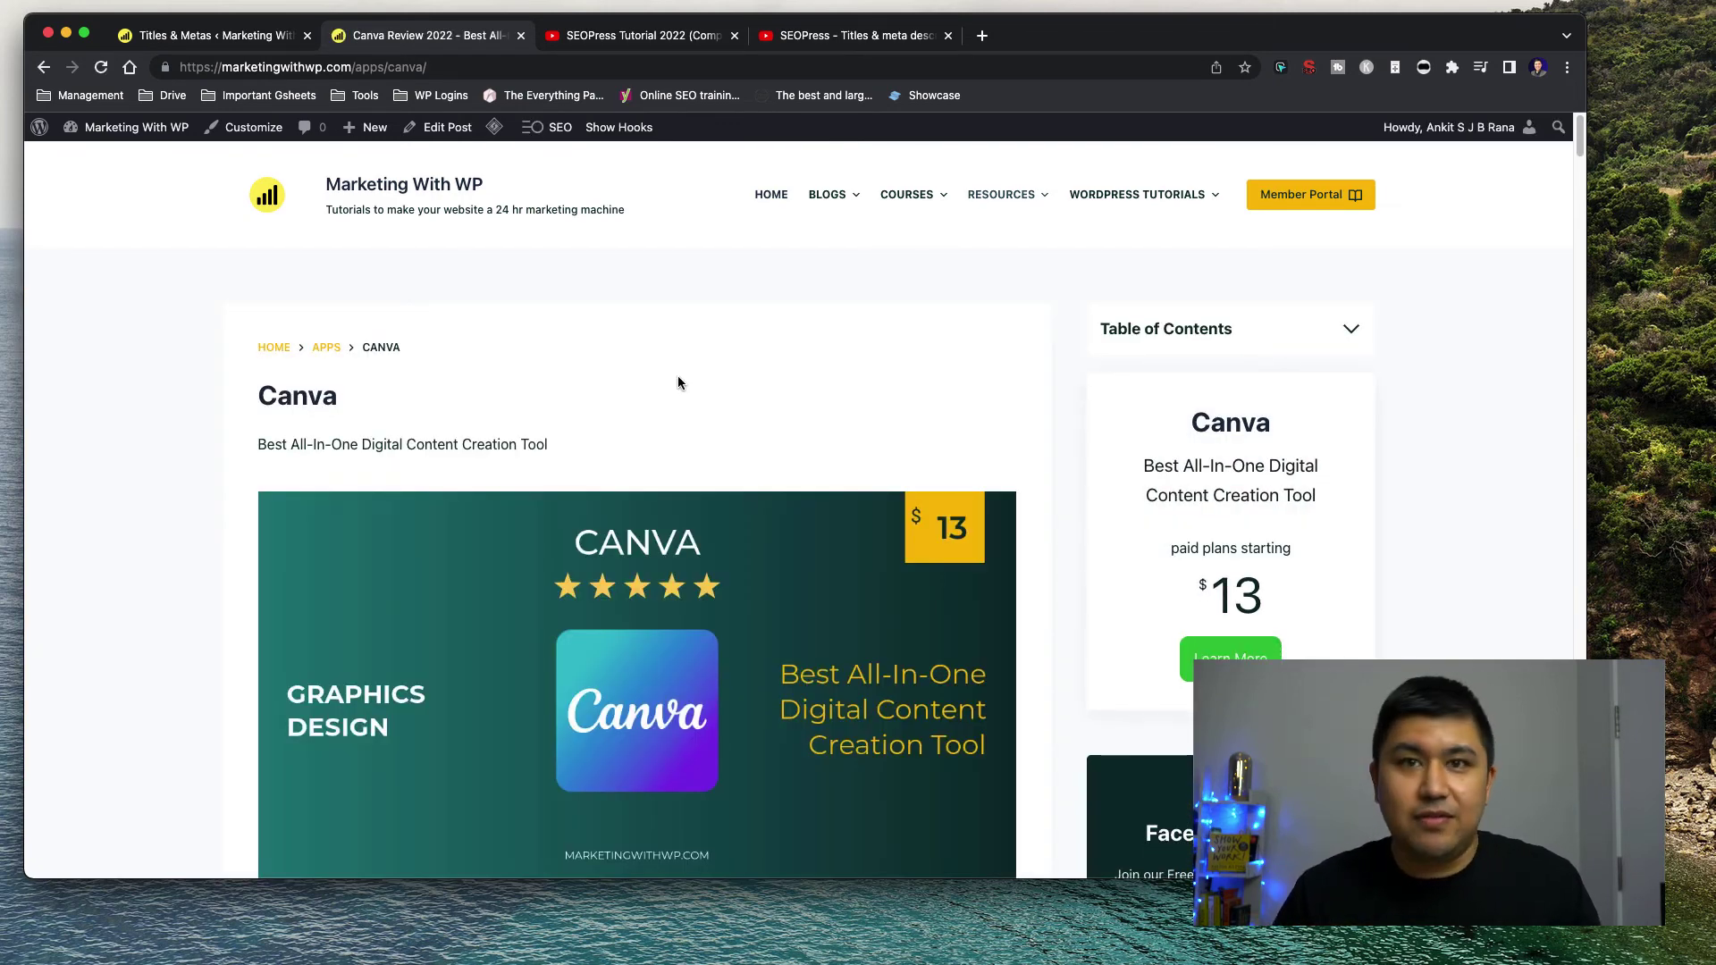
left_click(1310, 69)
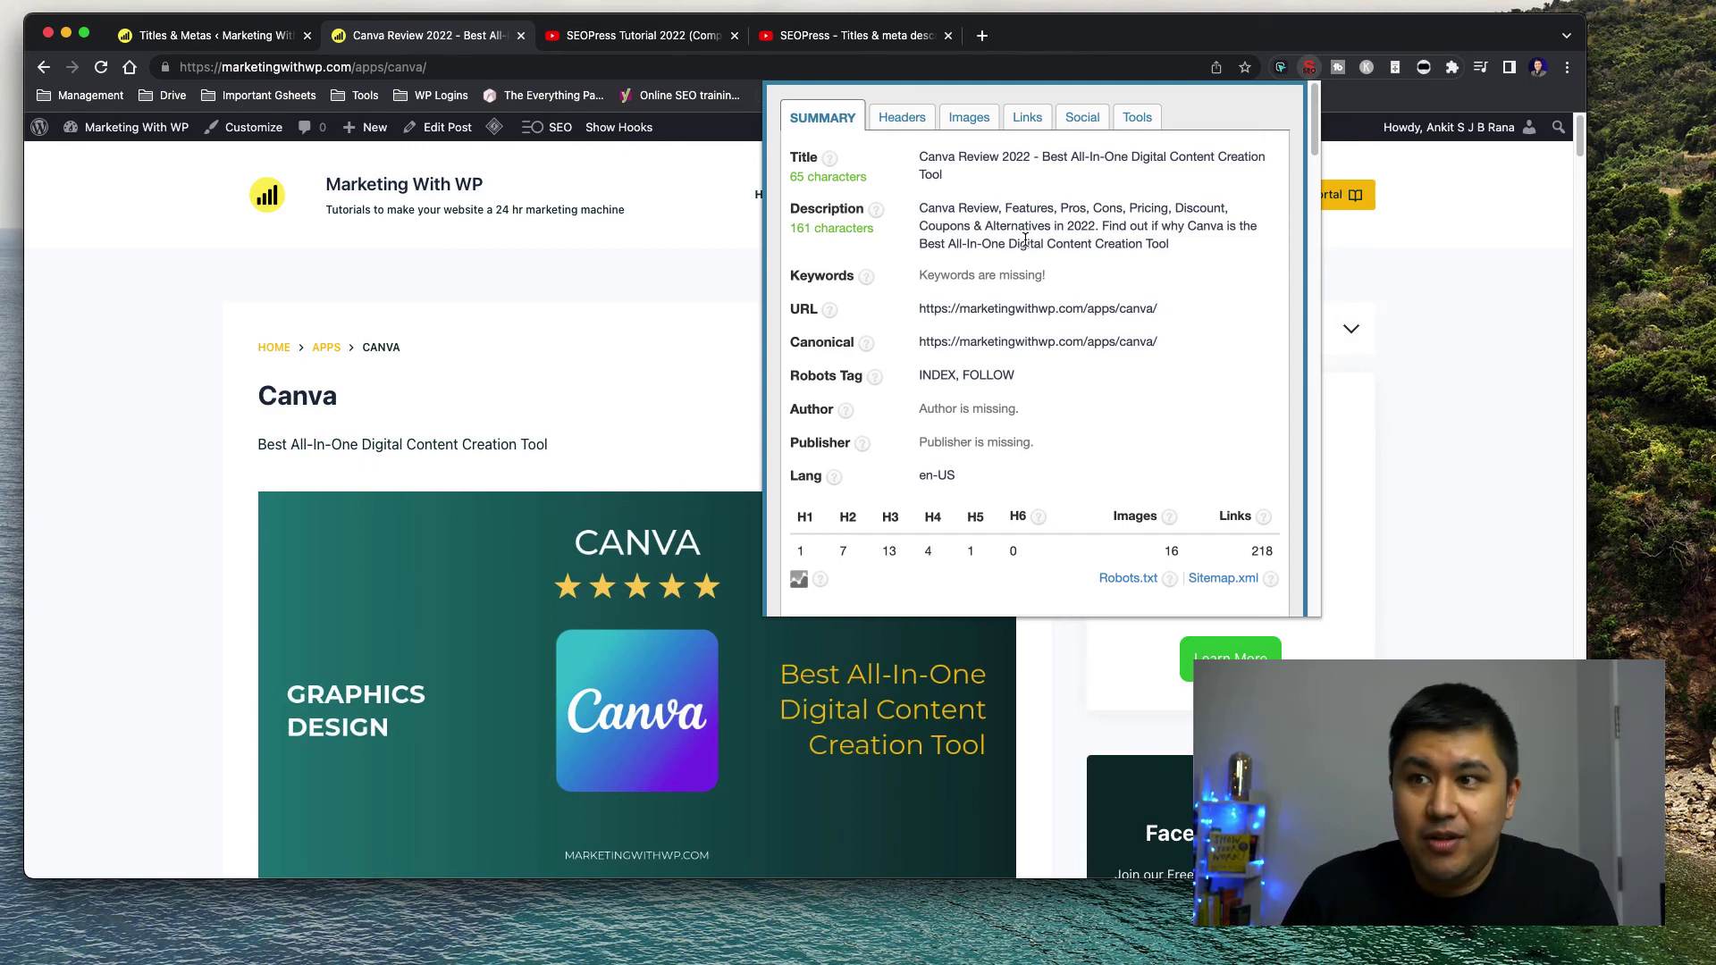
left_click(261, 35)
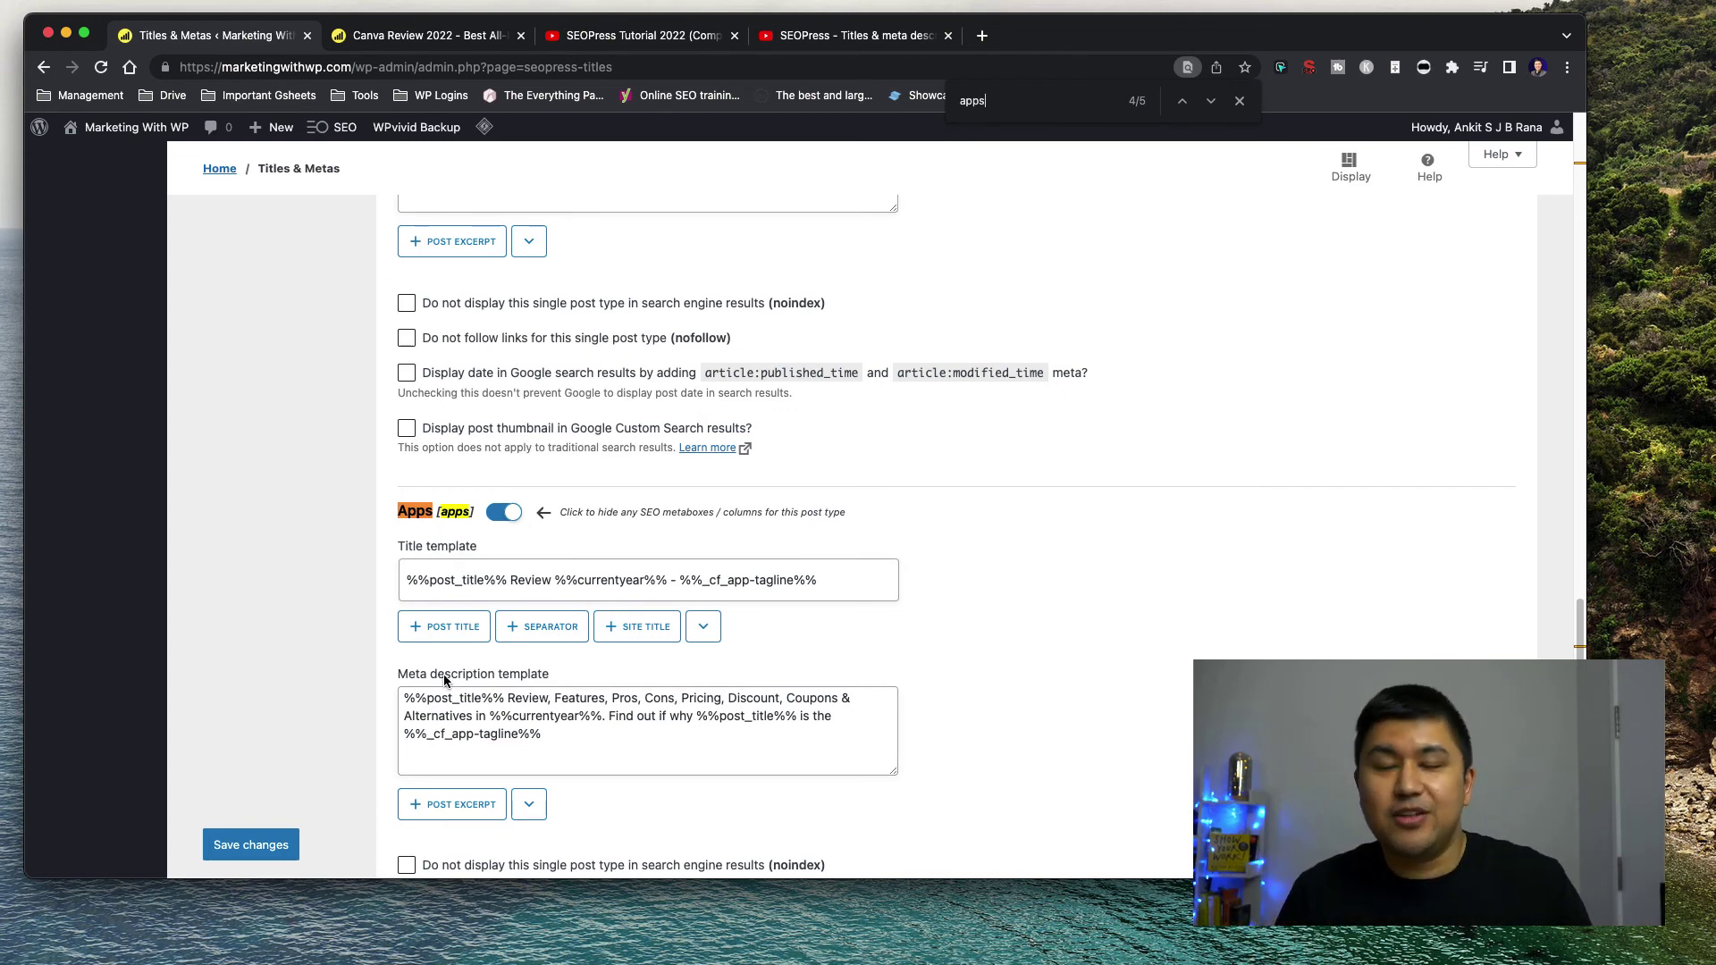
Step: Bring the first site's All Posts window back into view via Mission Control
key("ctrl+Up")
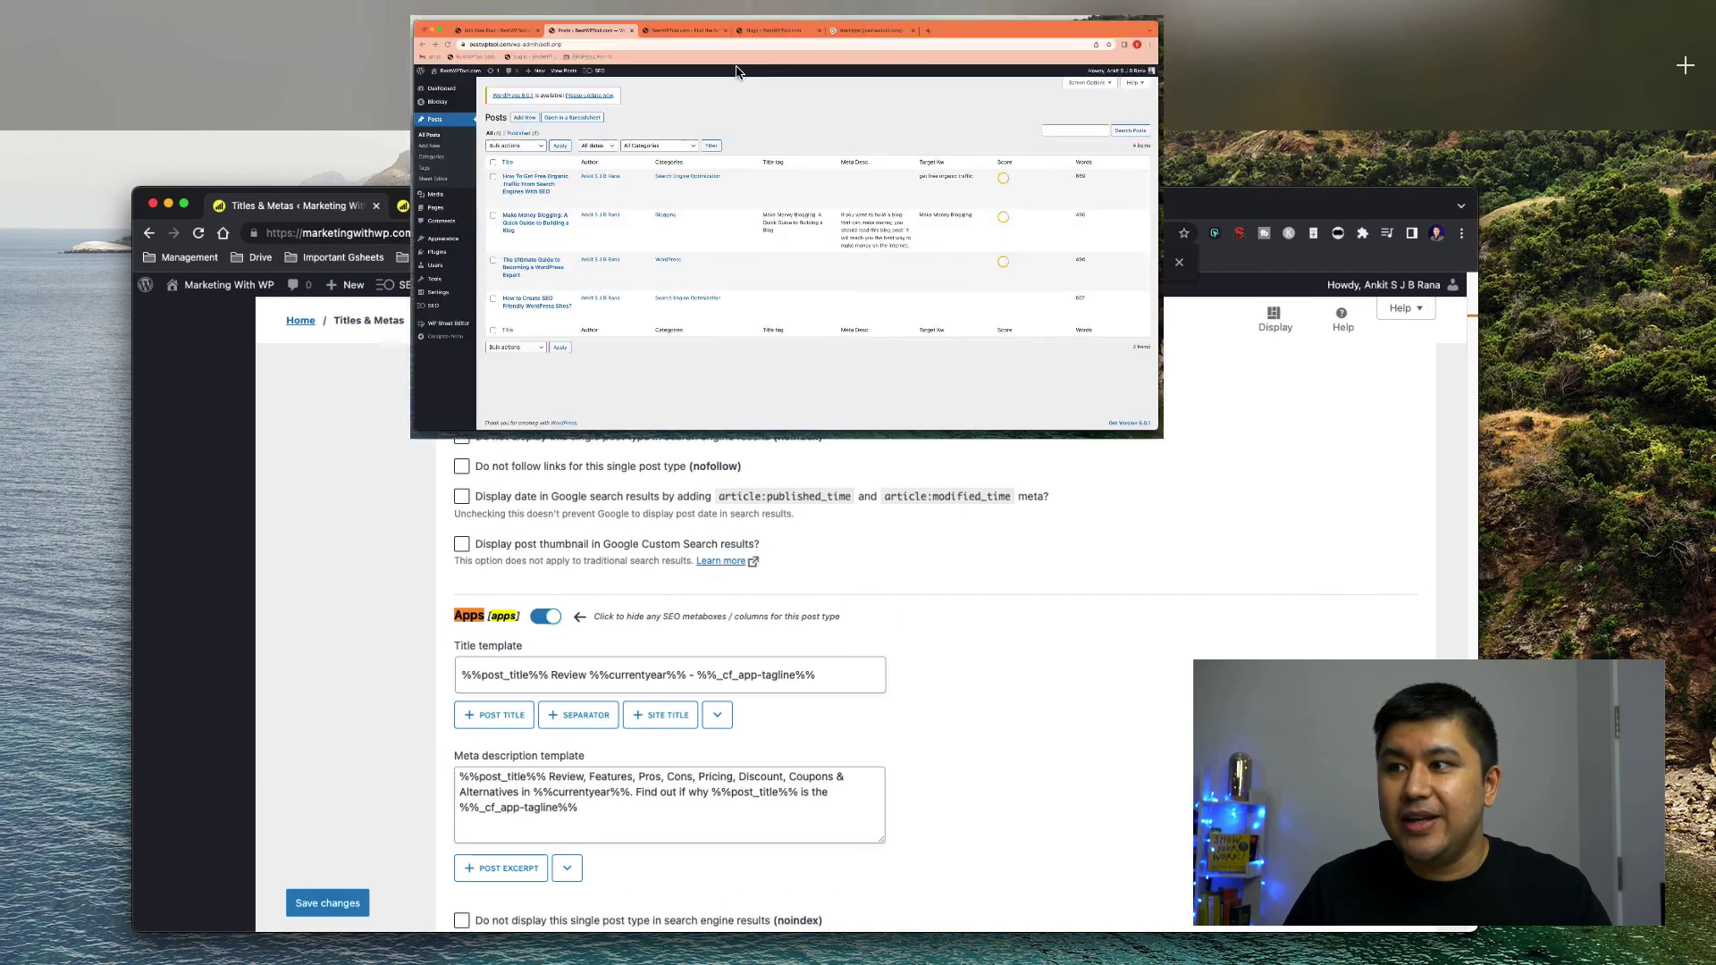